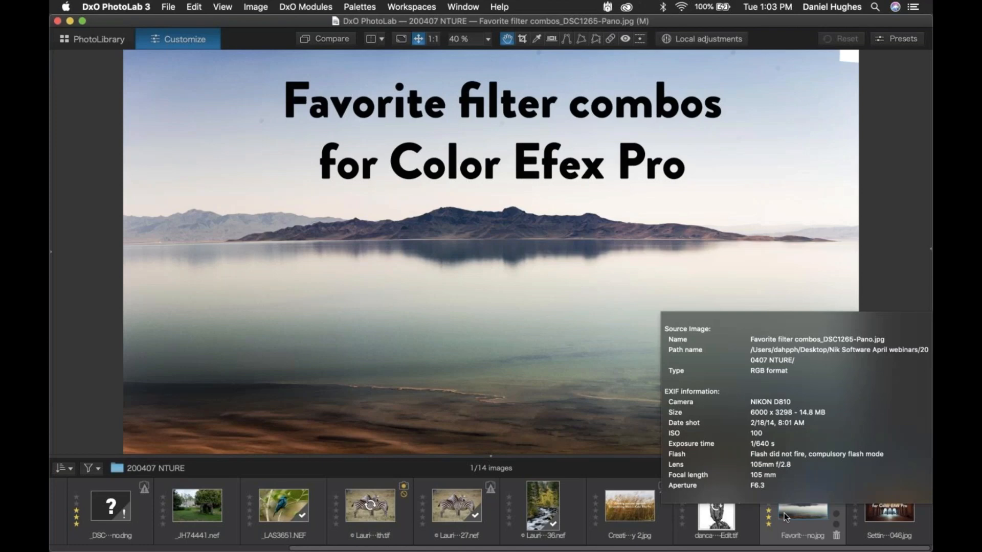
Show the "Creating your own approach" and "Setting up RAWs" title images, and open the garden photo _JH74441.nef
{"action": "left_click", "coordinate": [640, 509]}
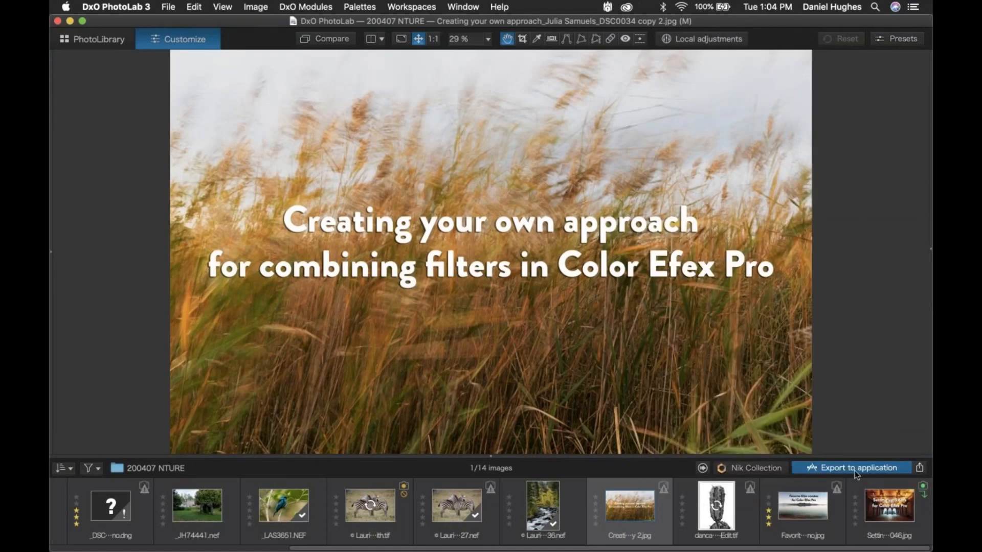
{"action": "left_click", "coordinate": [889, 506]}
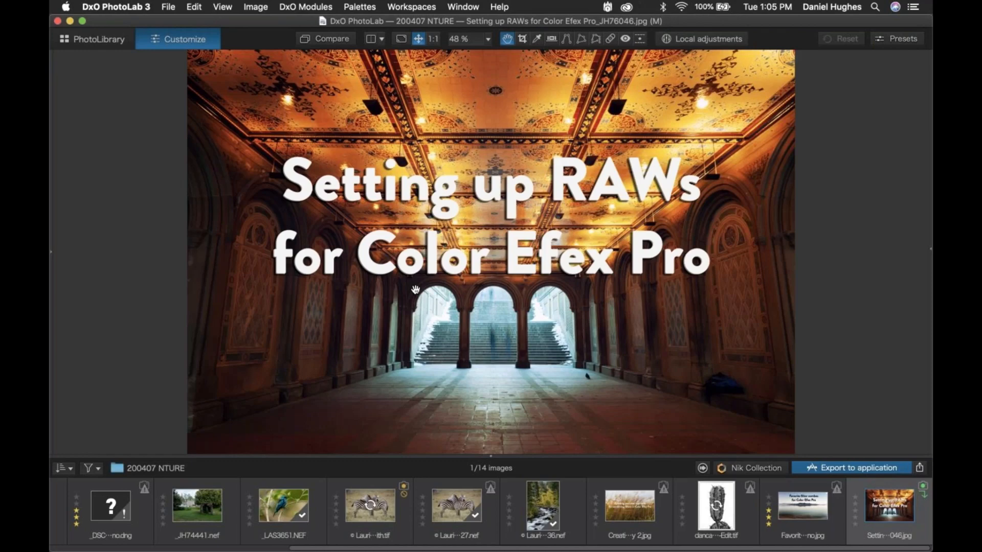
{"action": "left_click", "coordinate": [201, 506]}
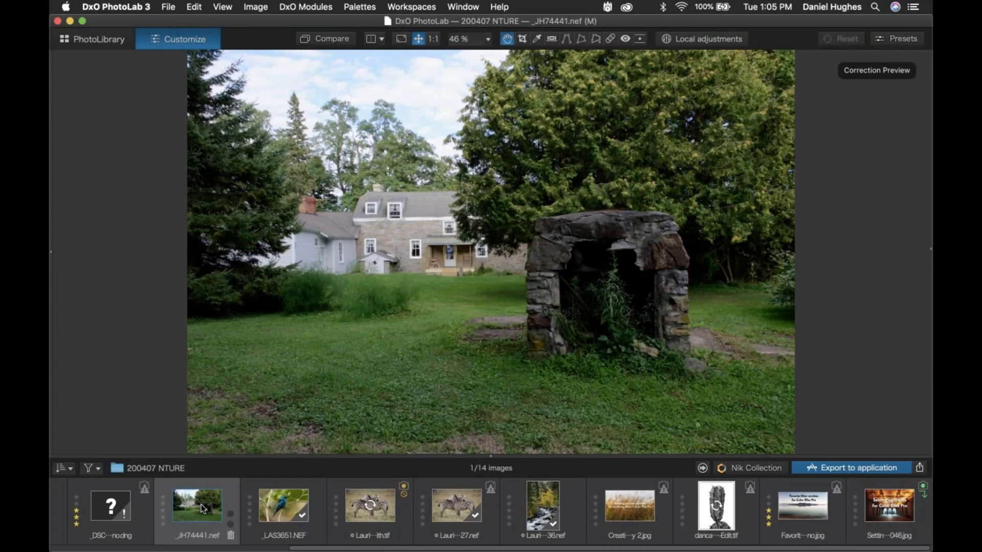
{"action": "mouse_move", "coordinate": [201, 504]}
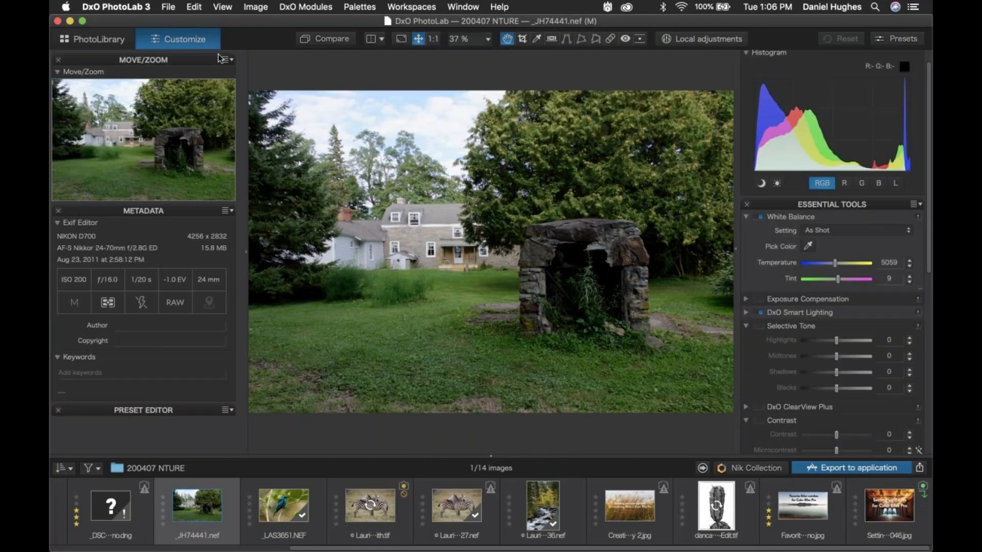
Close the Move/Zoom palette and hide the side panel holding the Metadata and Preset Editor palettes
{"action": "left_click", "coordinate": [58, 60]}
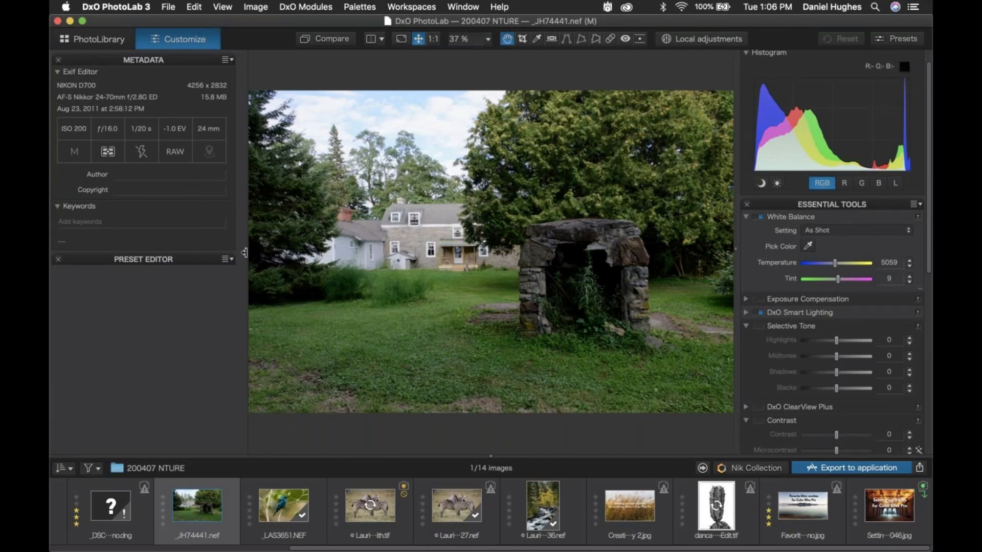
{"action": "left_click", "coordinate": [246, 251]}
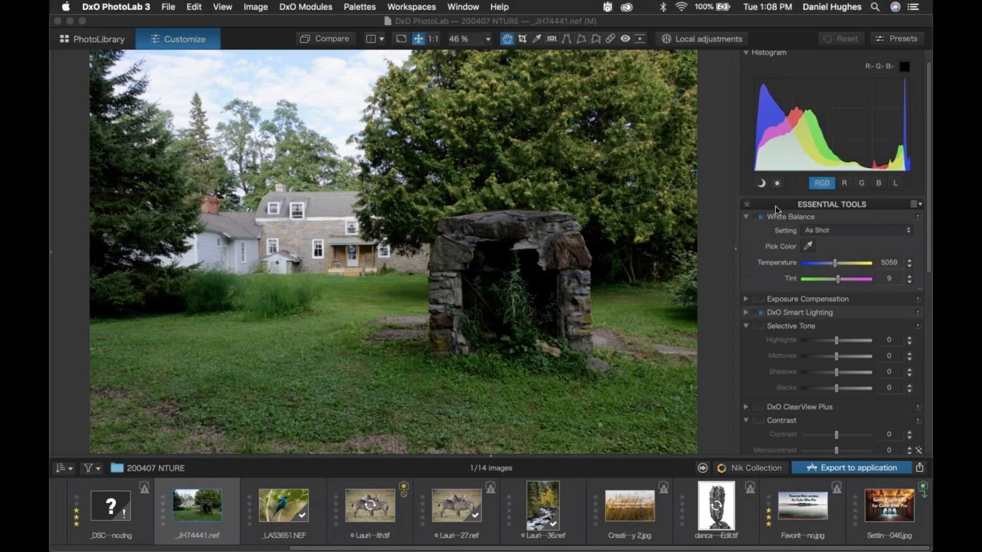
Collapse the Color palette and leave Essential Tools expanded with its White Balance section collapsed
{"action": "left_click", "coordinate": [781, 205]}
{"action": "left_click", "coordinate": [746, 274]}
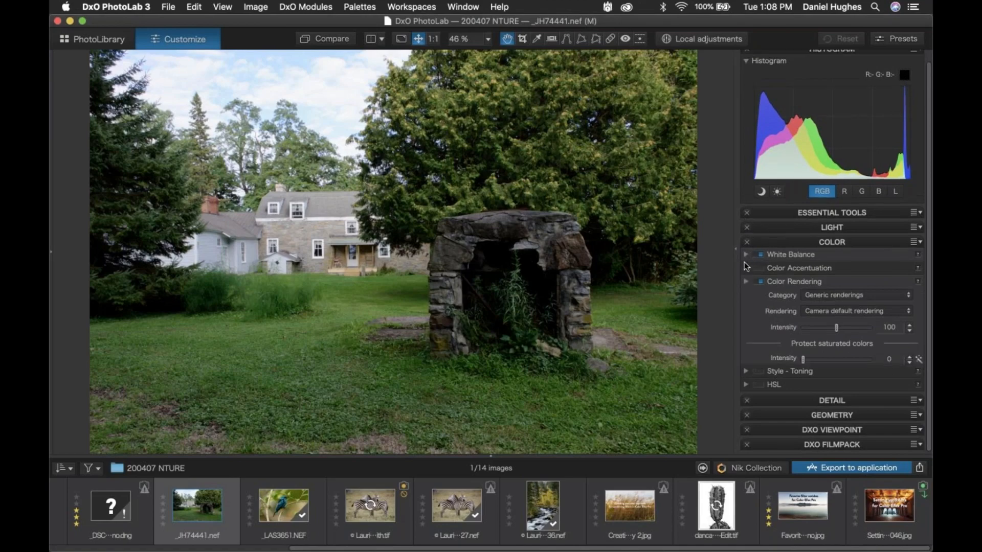
{"action": "left_click", "coordinate": [775, 254]}
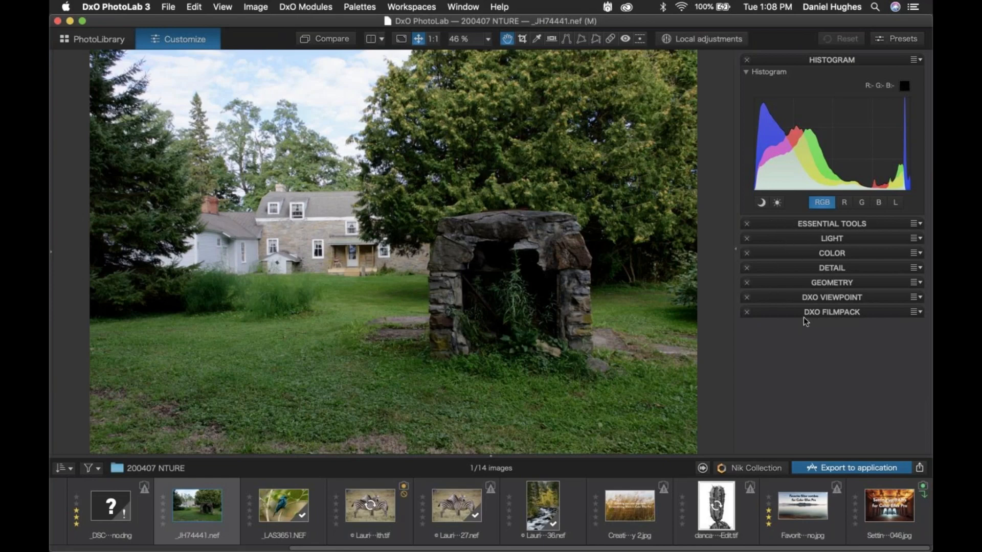
{"action": "left_click", "coordinate": [780, 227]}
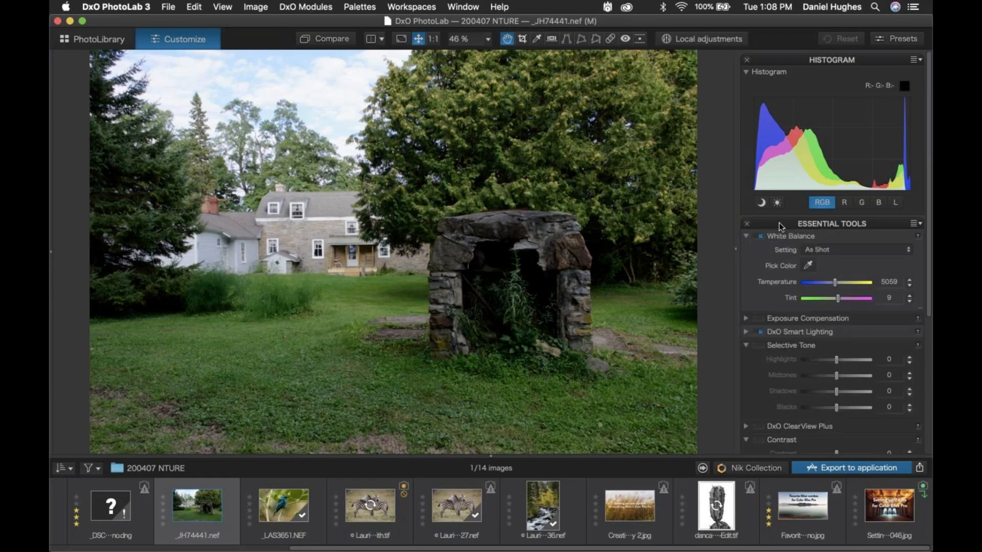
{"action": "left_click", "coordinate": [746, 235]}
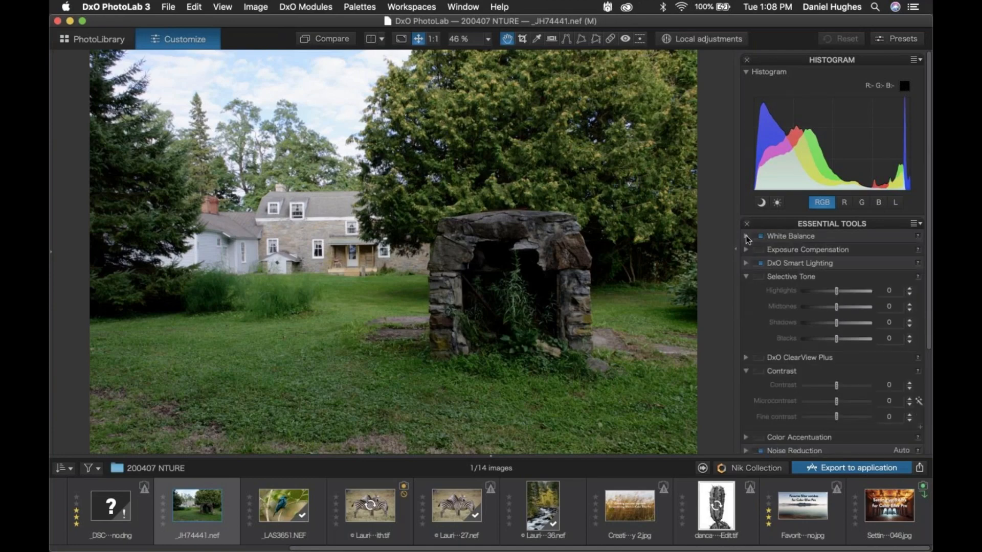
Expand DxO Smart Lighting and switch its correction off and on to compare the effect on the photo
{"action": "left_click", "coordinate": [761, 263]}
{"action": "left_click", "coordinate": [746, 263]}
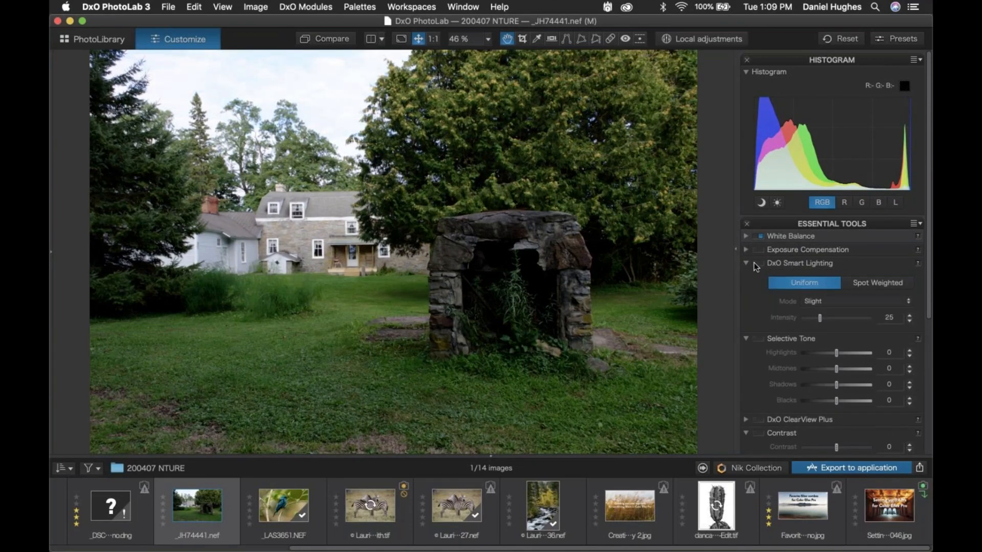
{"action": "left_click", "coordinate": [757, 263]}
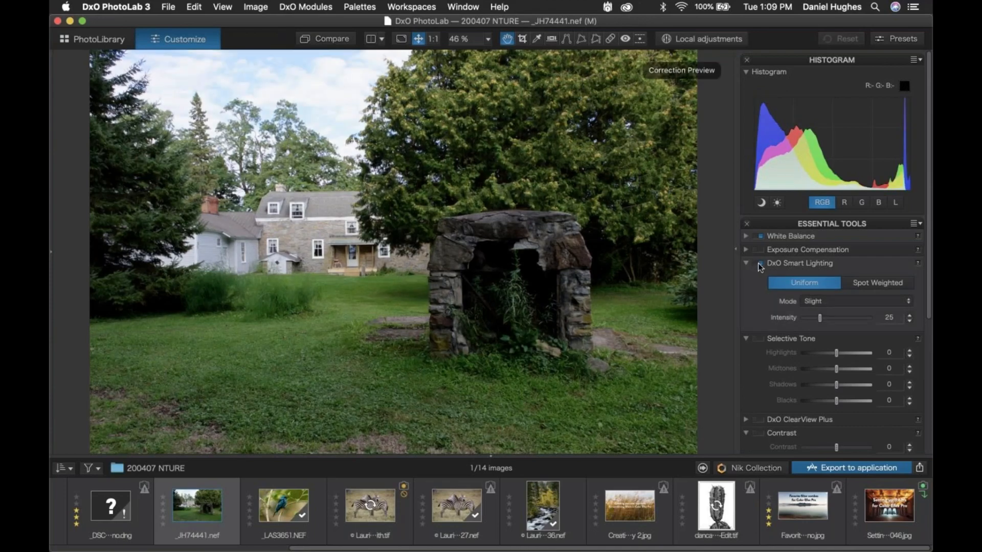
{"action": "left_click", "coordinate": [761, 263]}
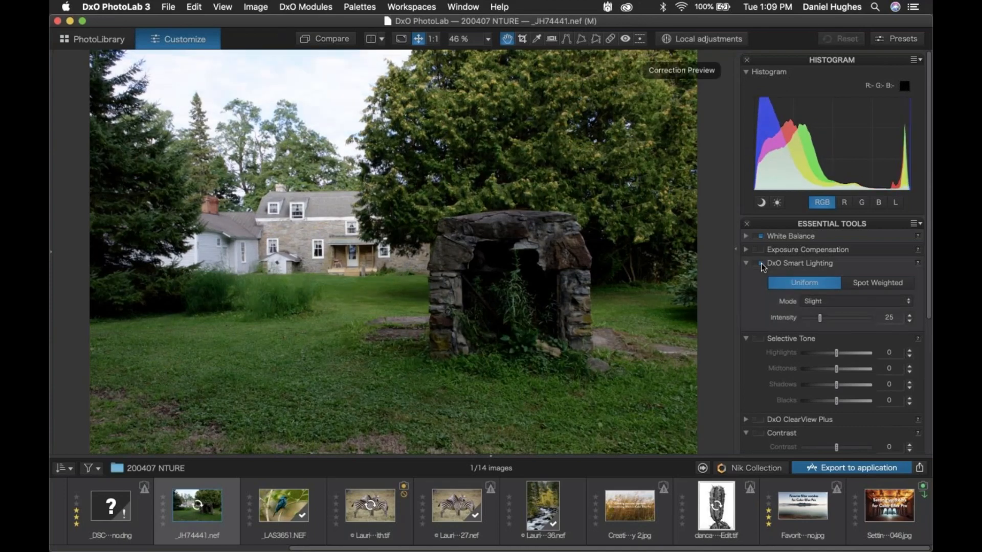
{"action": "left_click", "coordinate": [761, 263]}
Try several uniform DxO Smart Lighting intensities up to 100, ending at 31, and collapse the section
{"action": "left_click_drag", "start_coordinate": [819, 318], "coordinate": [841, 318]}
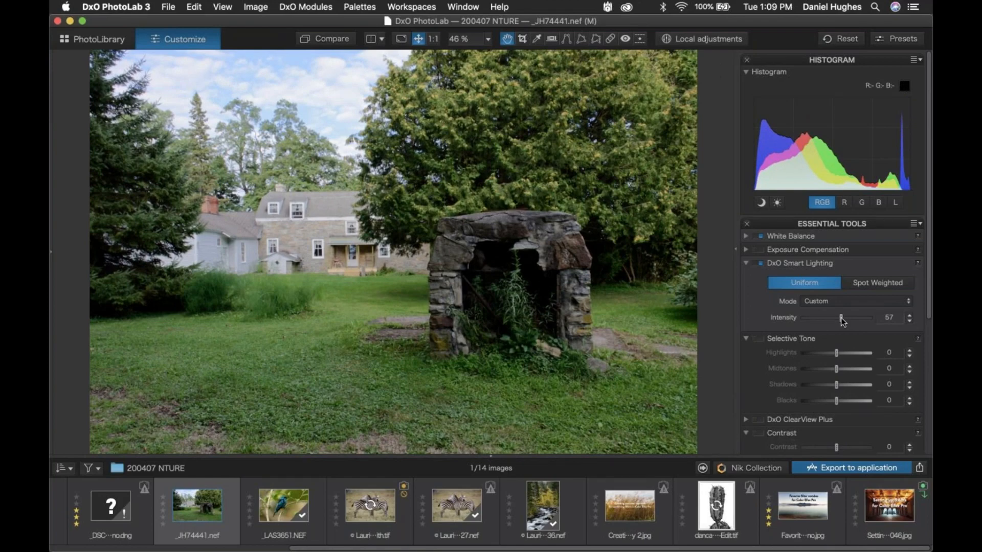
{"action": "double_click", "coordinate": [841, 318]}
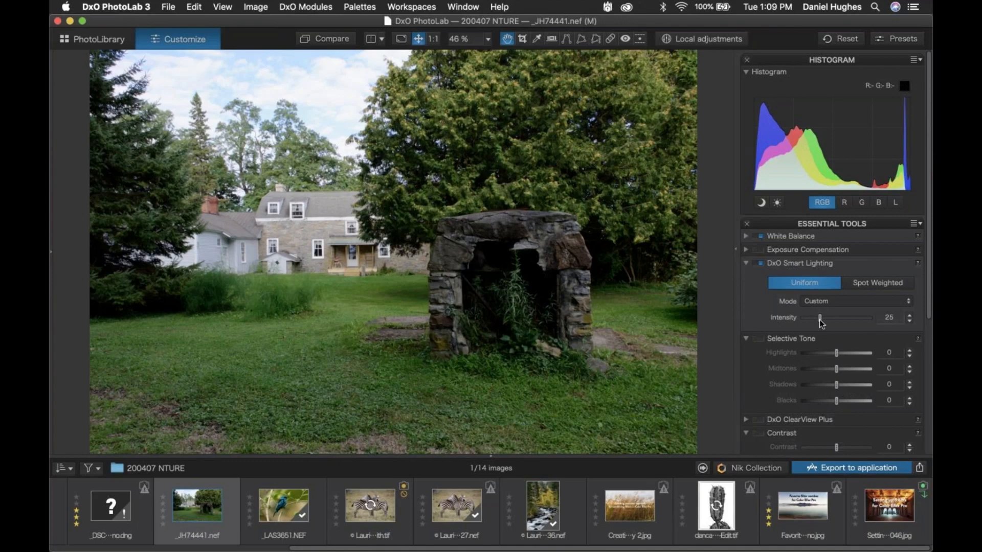
{"action": "left_click_drag", "start_coordinate": [821, 322], "coordinate": [870, 318]}
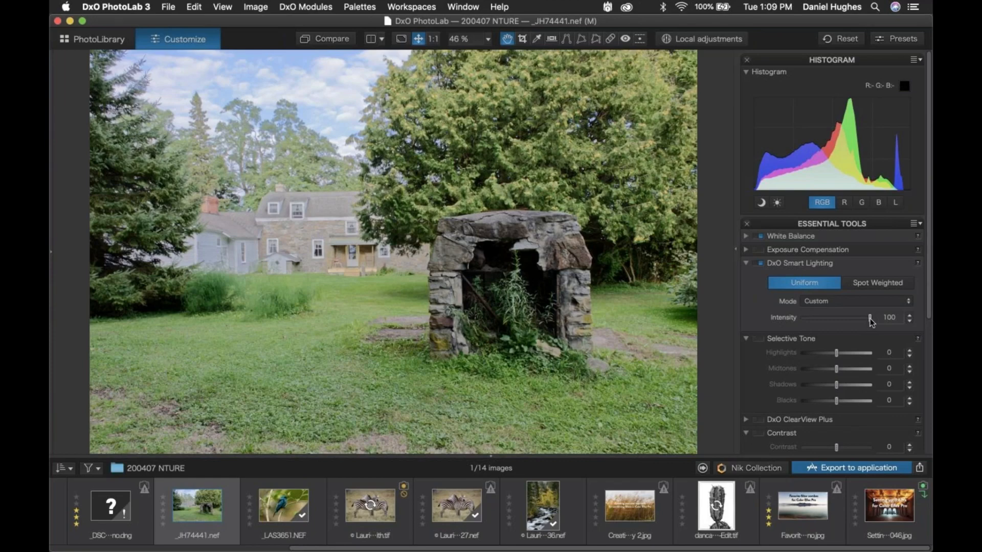
{"action": "left_click_drag", "start_coordinate": [868, 321], "coordinate": [834, 323]}
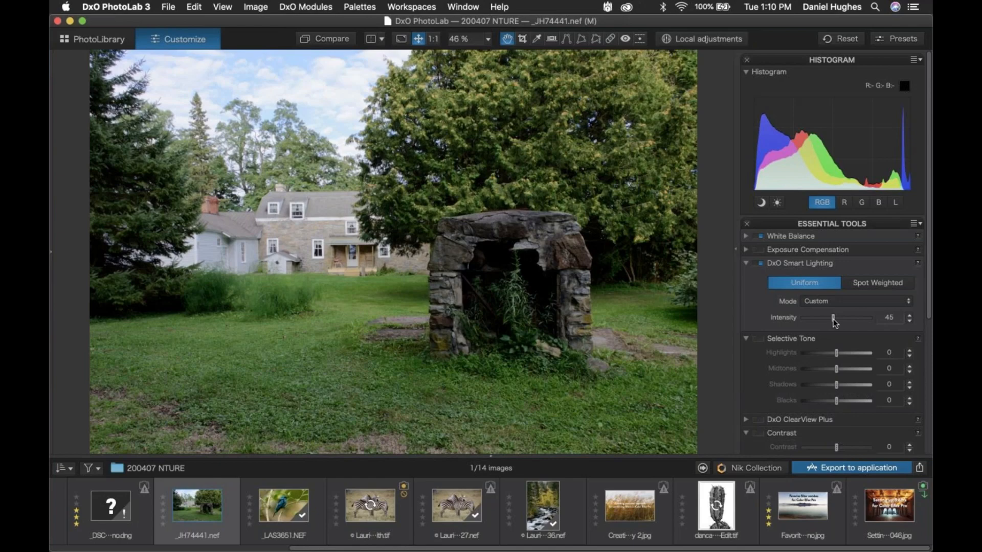
{"action": "left_click_drag", "start_coordinate": [840, 319], "coordinate": [879, 318]}
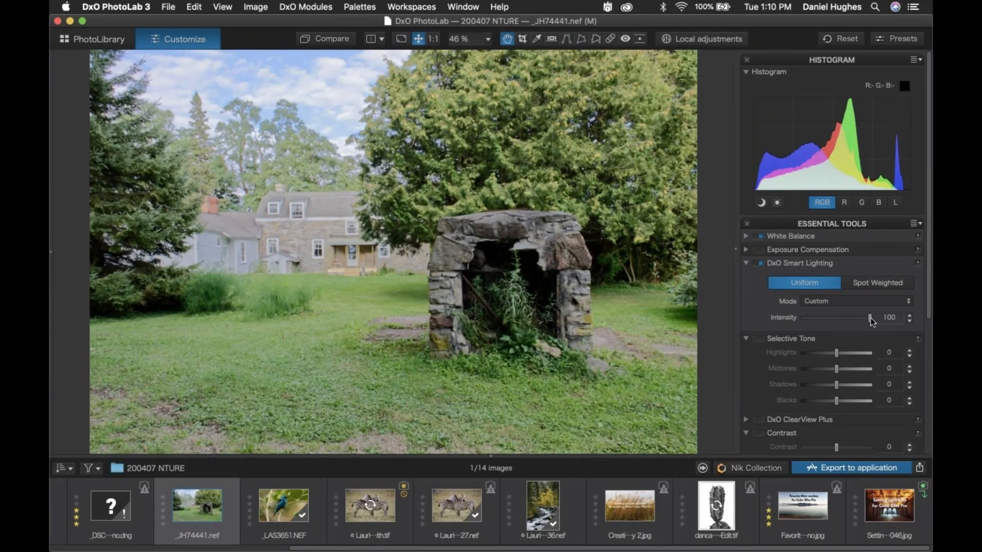
{"action": "left_click_drag", "start_coordinate": [871, 318], "coordinate": [828, 318]}
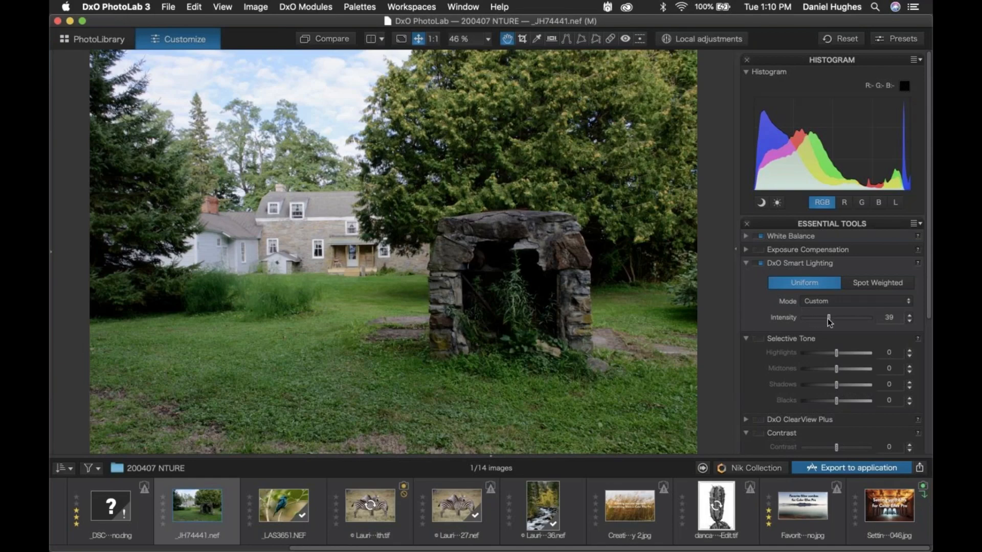
{"action": "left_click_drag", "start_coordinate": [829, 321], "coordinate": [824, 320]}
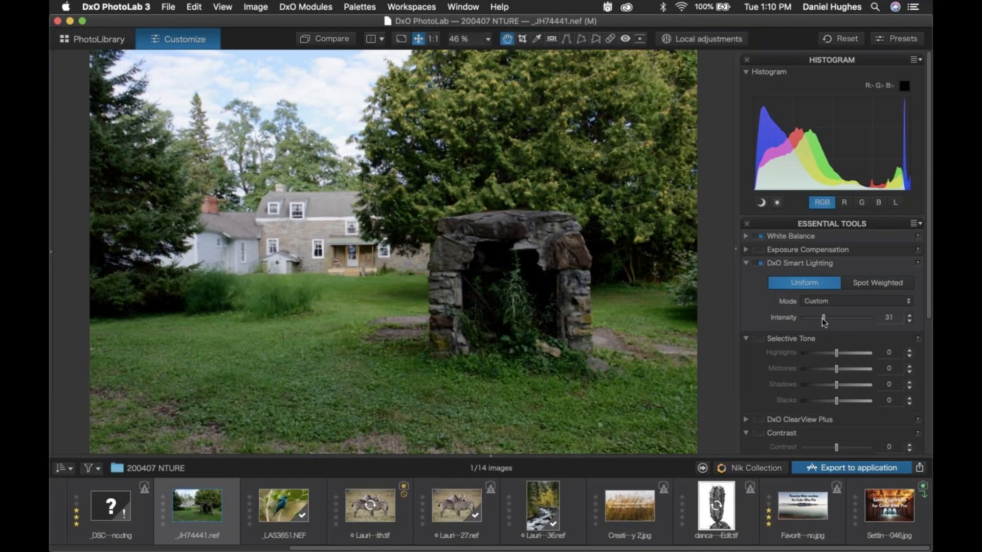
{"action": "left_click", "coordinate": [746, 264]}
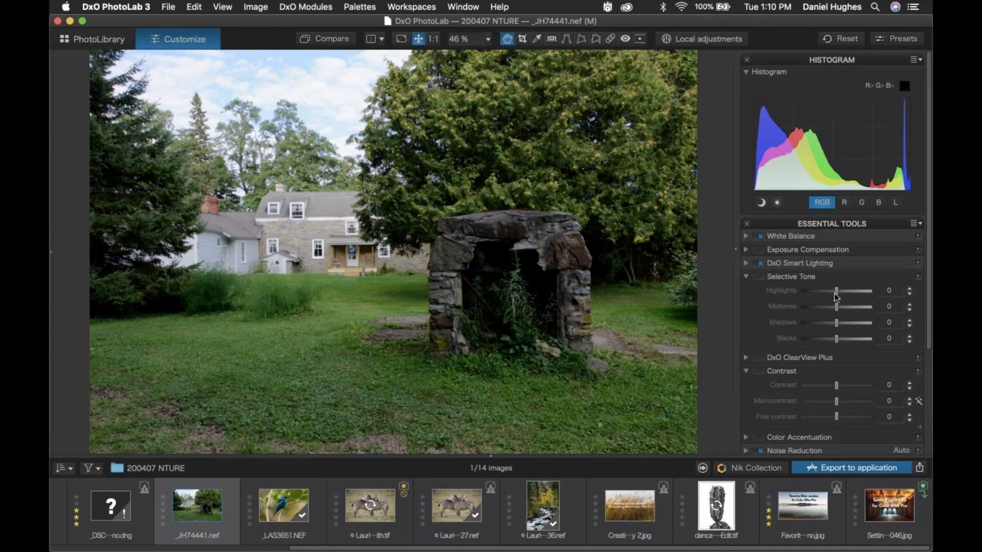
In Selective Tone, set Highlights to -49 and Blacks to 40
{"action": "left_click_drag", "start_coordinate": [837, 295], "coordinate": [821, 290]}
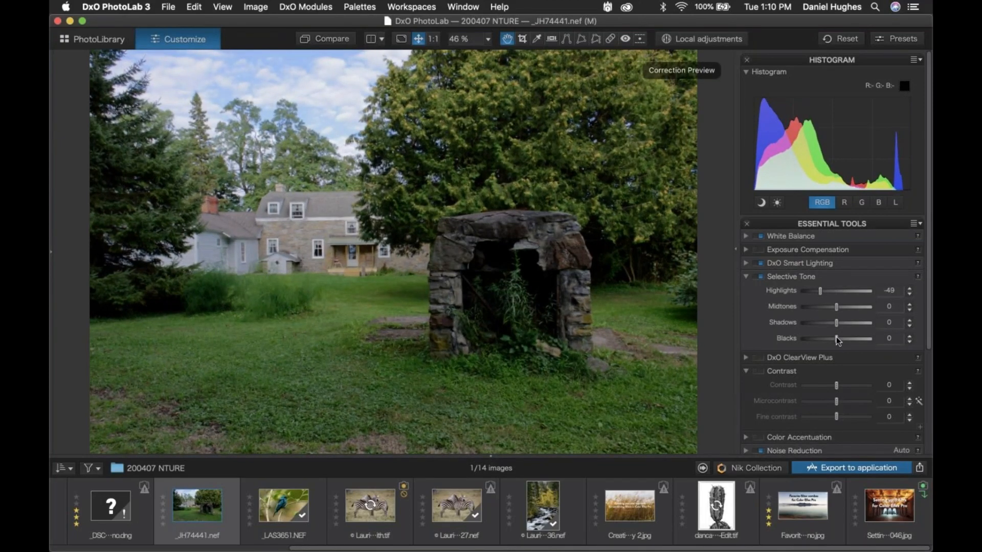
{"action": "left_click_drag", "start_coordinate": [837, 338], "coordinate": [849, 338]}
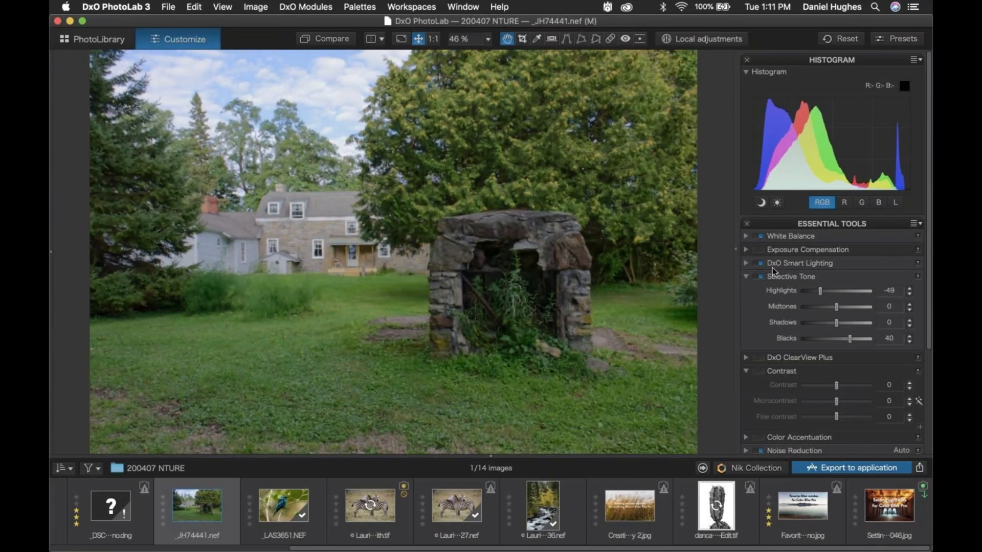
Set the DxO Smart Lighting intensity to 29, and collapse the Smart Lighting, Selective Tone and Contrast sections
{"action": "left_click", "coordinate": [745, 262]}
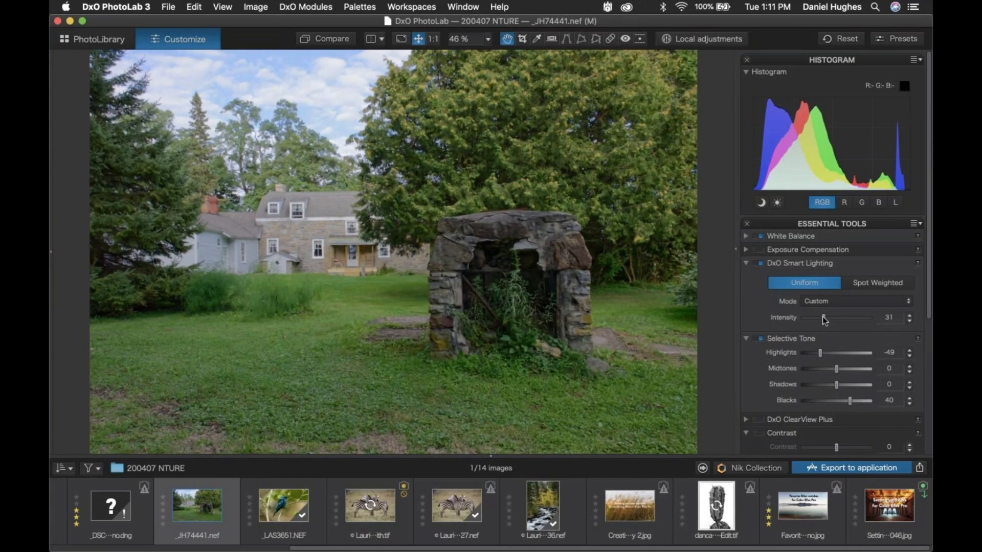
{"action": "left_click_drag", "start_coordinate": [824, 317], "coordinate": [822, 319]}
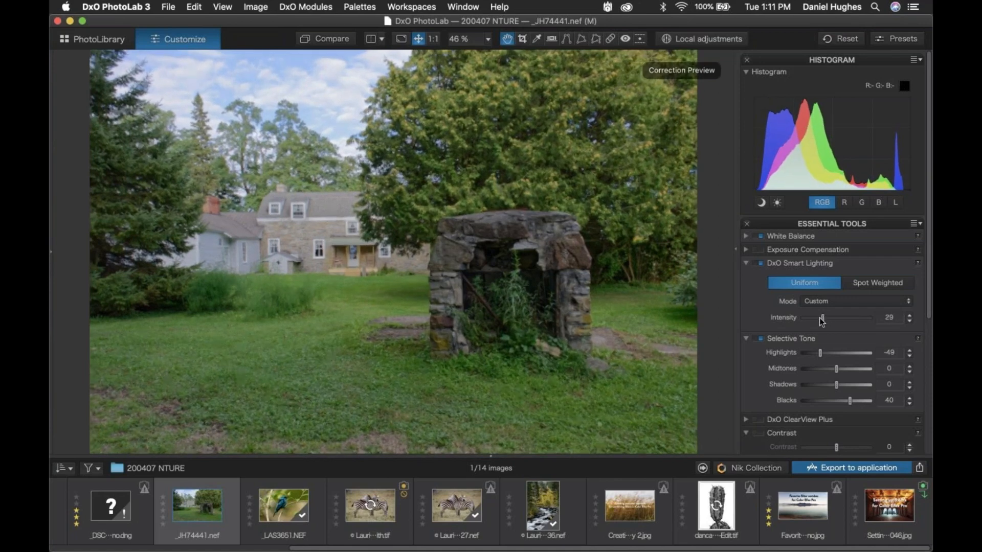
{"action": "left_click", "coordinate": [745, 263]}
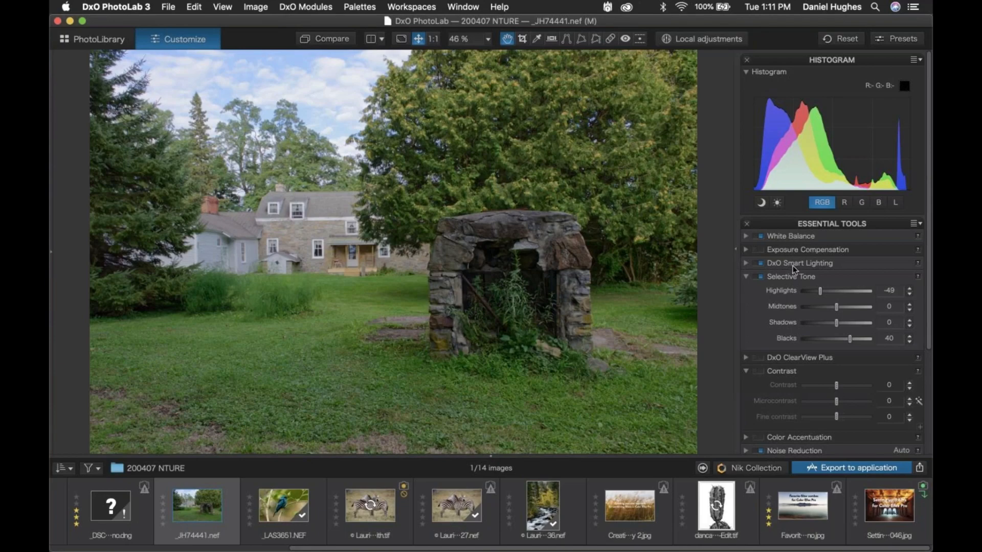
{"action": "left_click", "coordinate": [746, 277]}
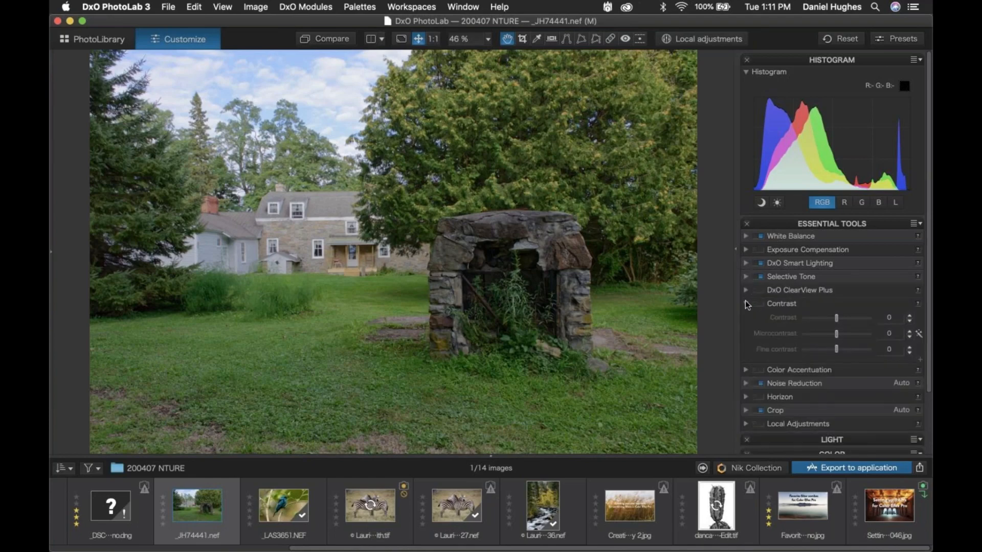
{"action": "left_click", "coordinate": [746, 304]}
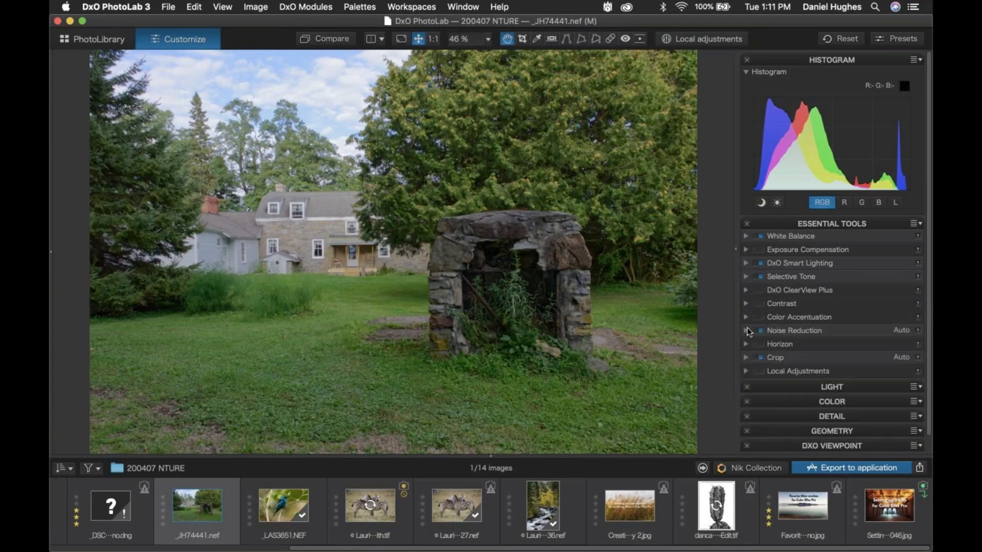
Expand Color Rendering in the Color palette and set its category to Camera Body
{"action": "left_click", "coordinate": [779, 403]}
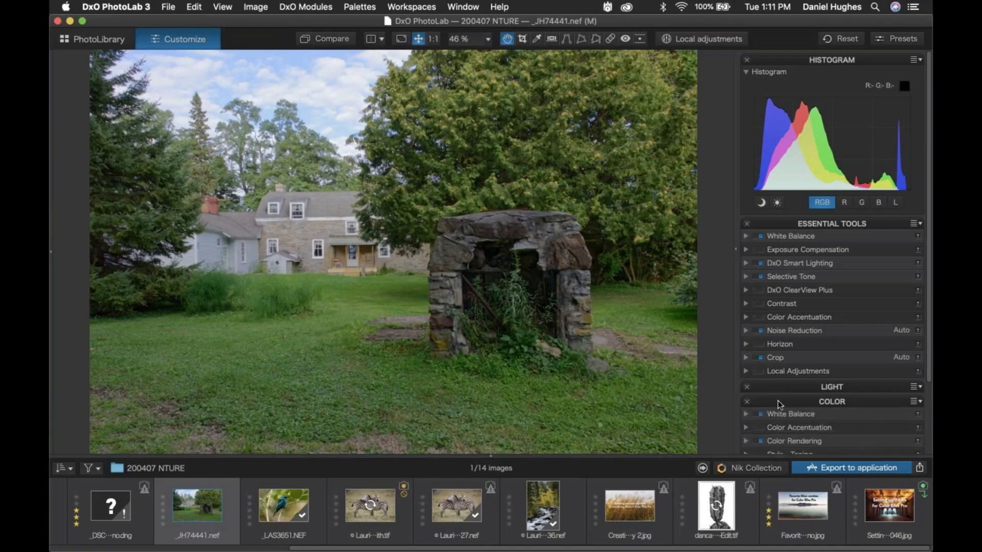
{"action": "scroll", "coordinate": [778, 404], "scroll_direction": "down", "scroll_amount": 3}
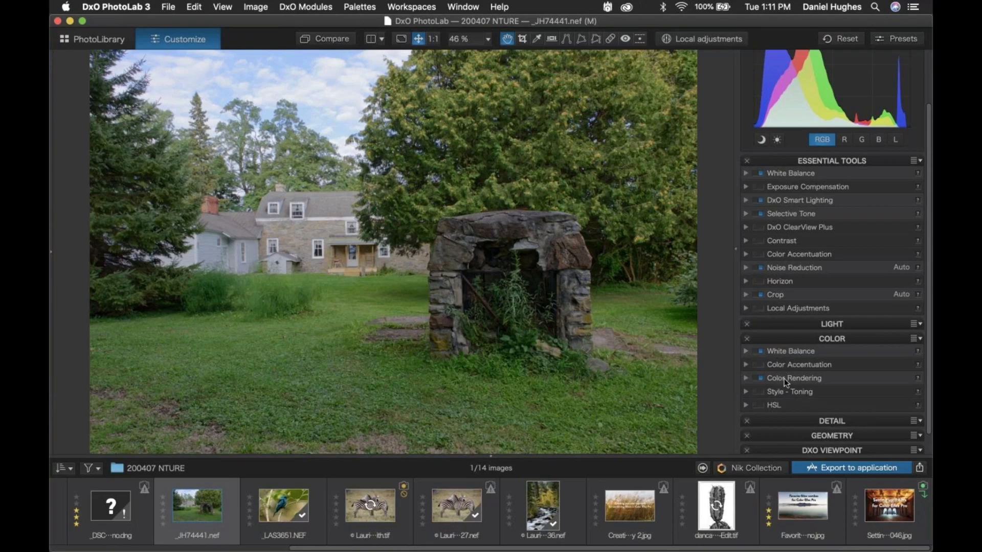
{"action": "left_click", "coordinate": [746, 379]}
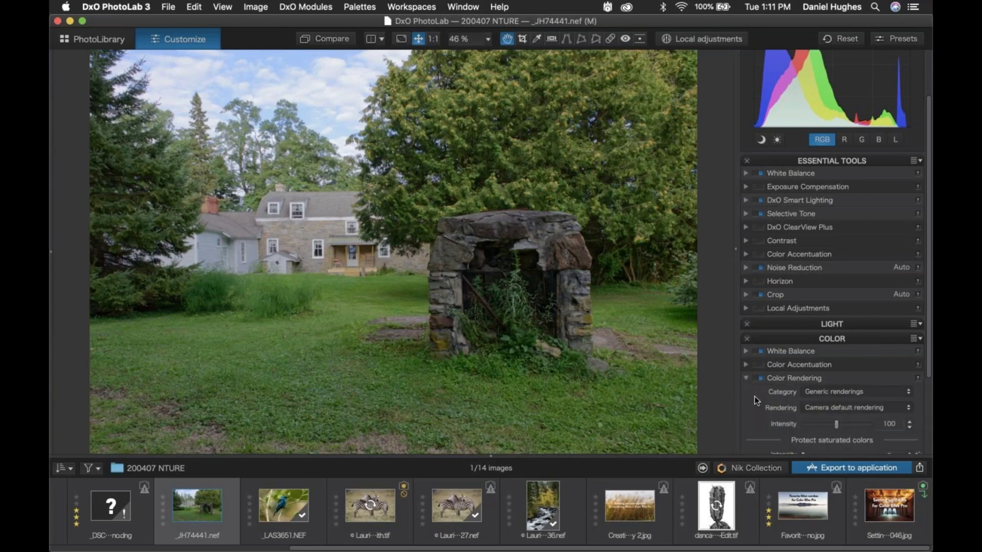
{"action": "scroll", "coordinate": [754, 397], "scroll_direction": "down", "scroll_amount": 3}
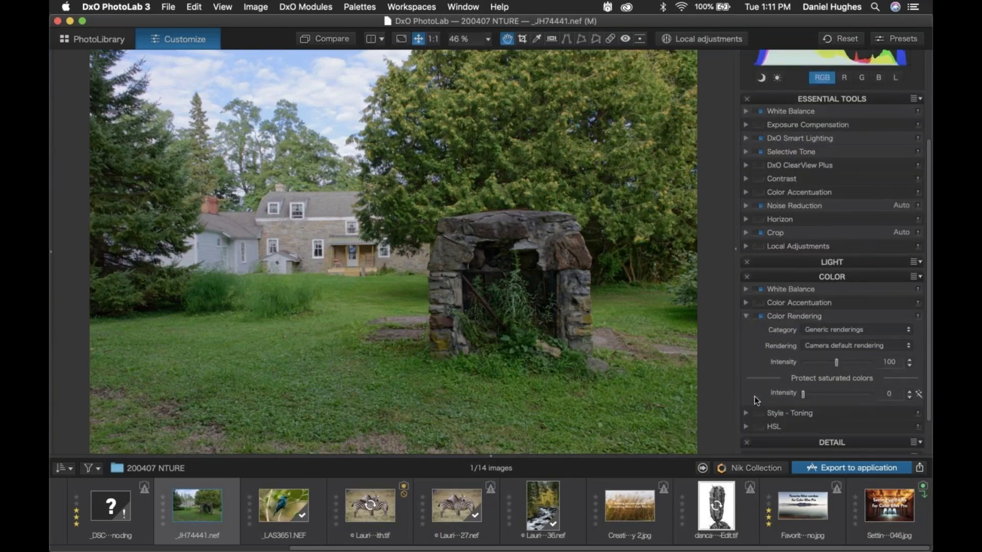
{"action": "scroll", "coordinate": [754, 397], "scroll_direction": "down", "scroll_amount": 1}
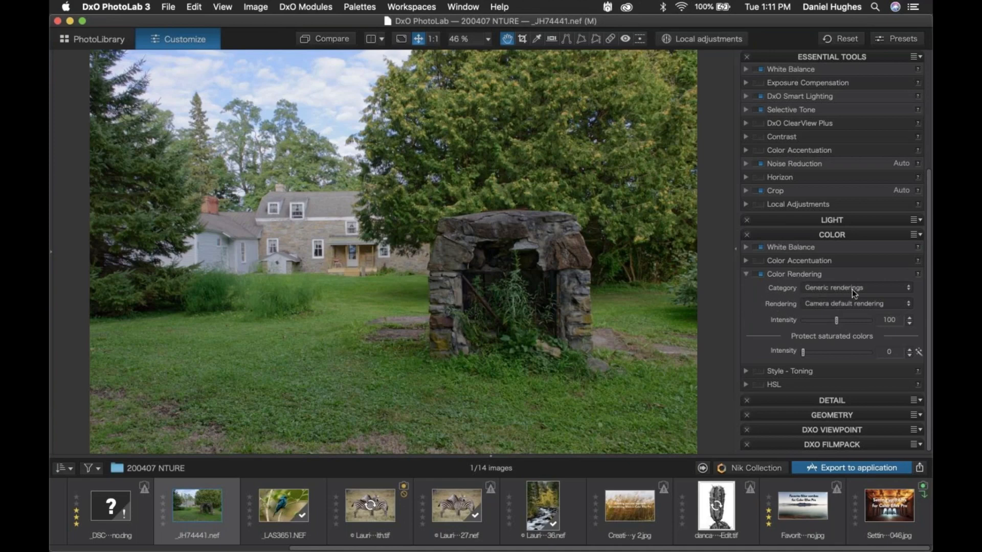
{"action": "left_click", "coordinate": [891, 290]}
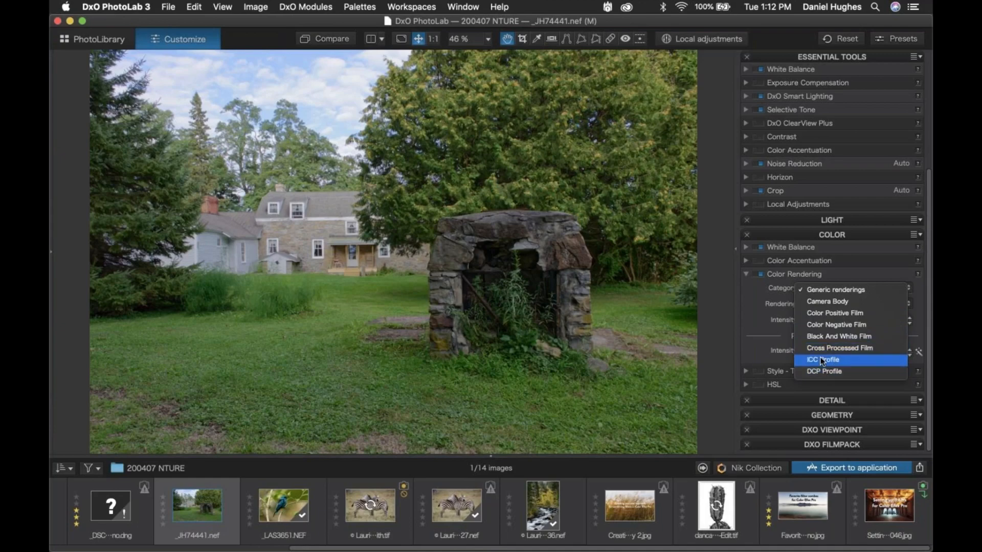
{"action": "left_click", "coordinate": [815, 302]}
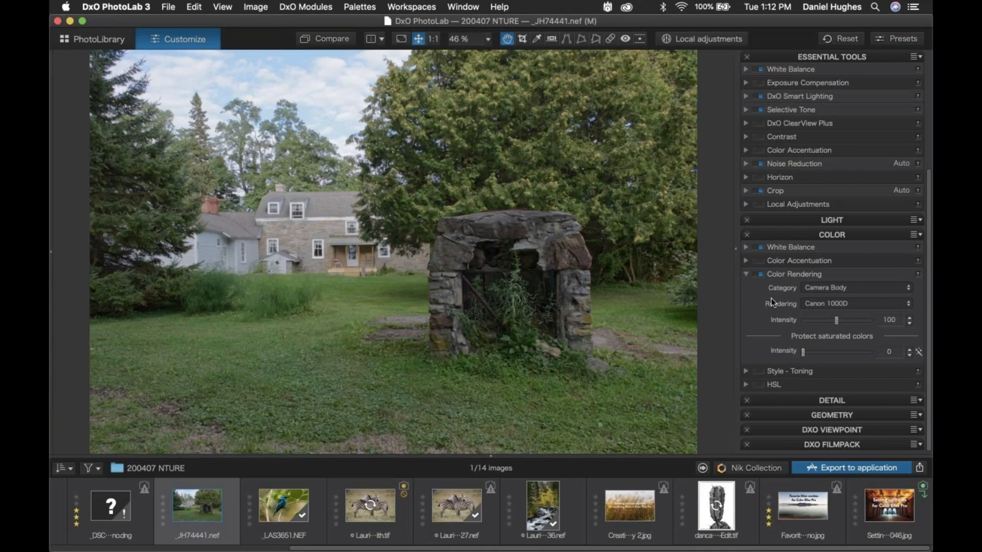
Try the Fuji GFX 50R, GFX 50S, GFX 100, the Leica M10-D, M10-P and the Leica Q color renderings
{"action": "left_click", "coordinate": [822, 305]}
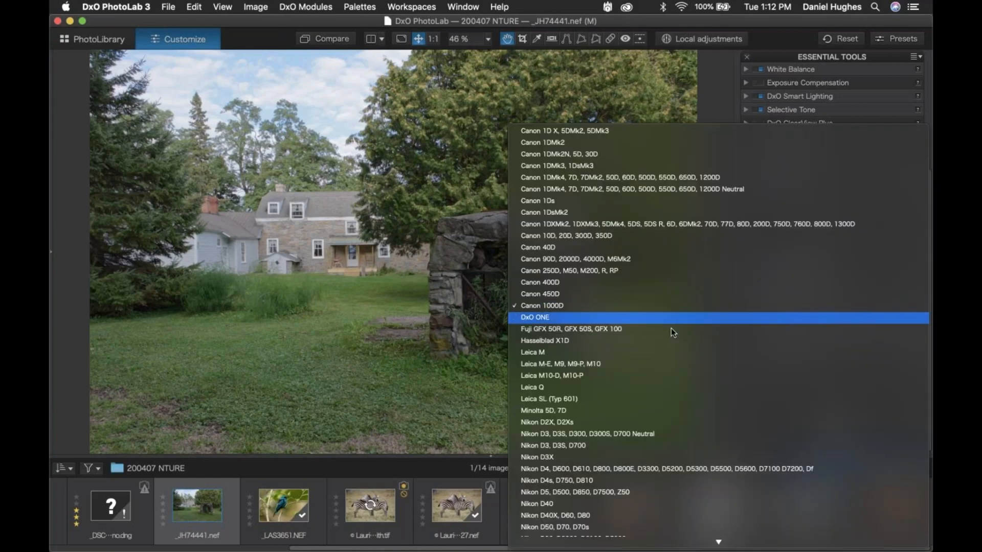
{"action": "left_click", "coordinate": [653, 328]}
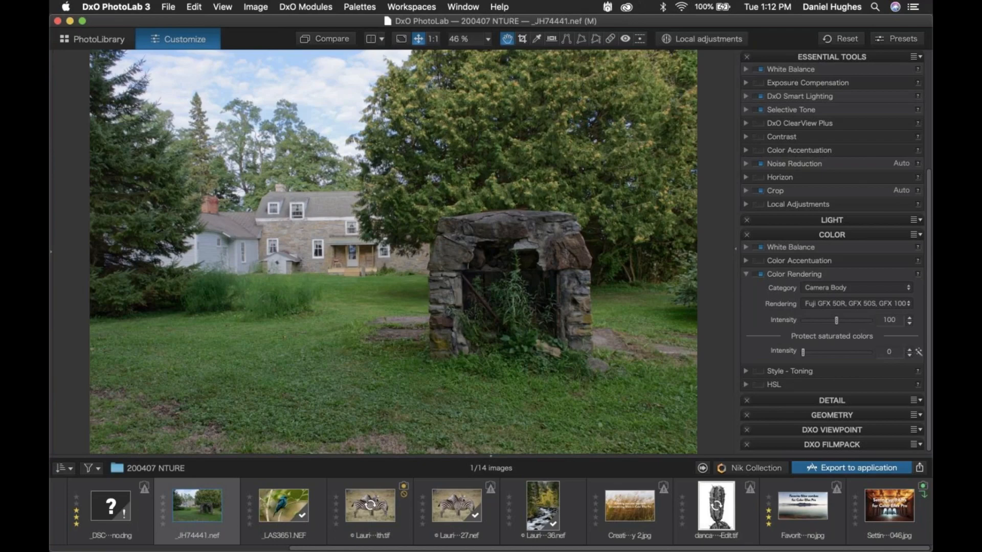
{"action": "left_click", "coordinate": [842, 305]}
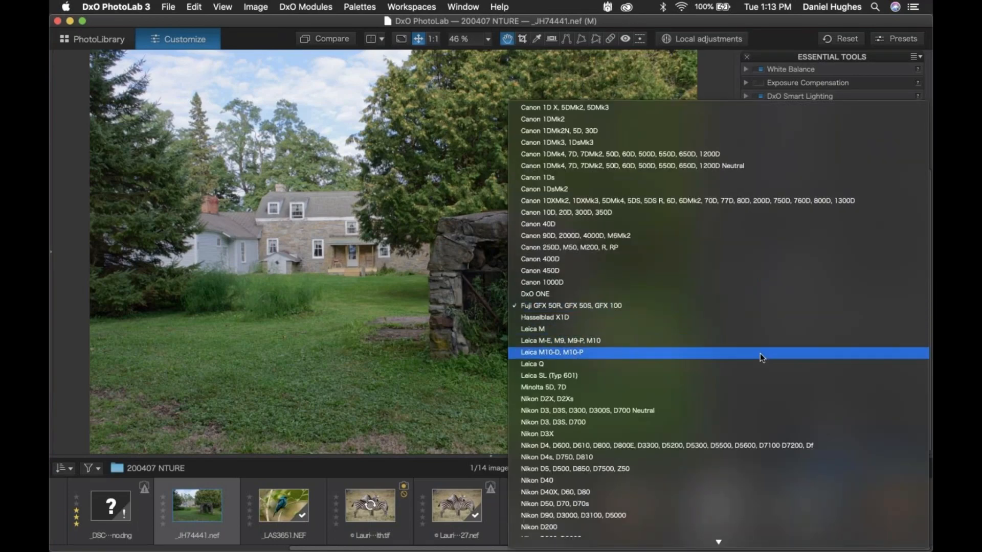
{"action": "left_click", "coordinate": [760, 354]}
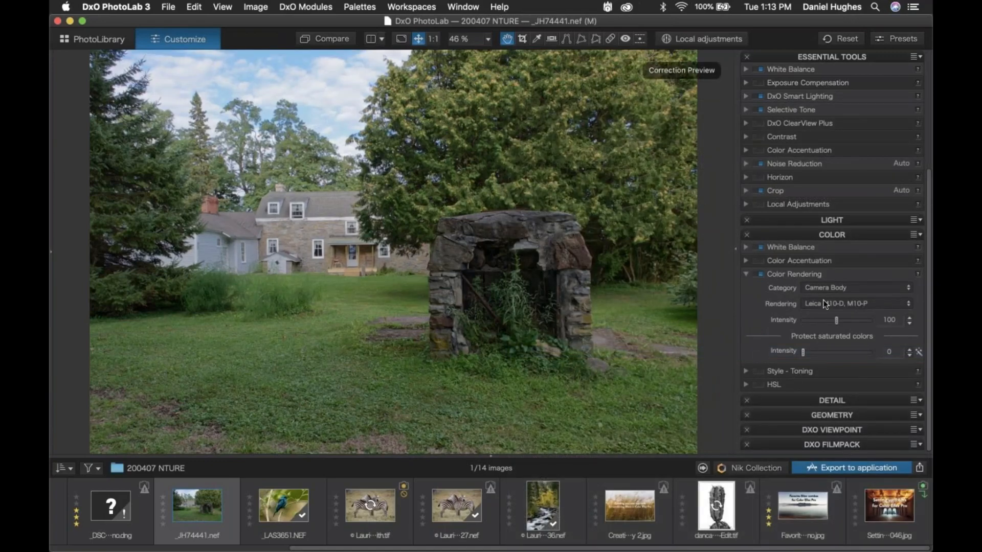
{"action": "left_click", "coordinate": [825, 305]}
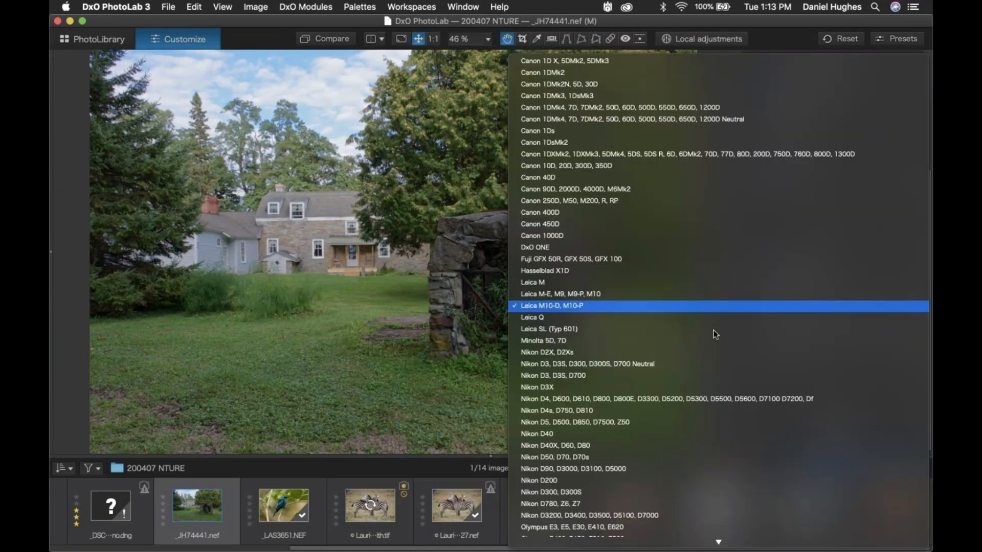
{"action": "left_click", "coordinate": [527, 318]}
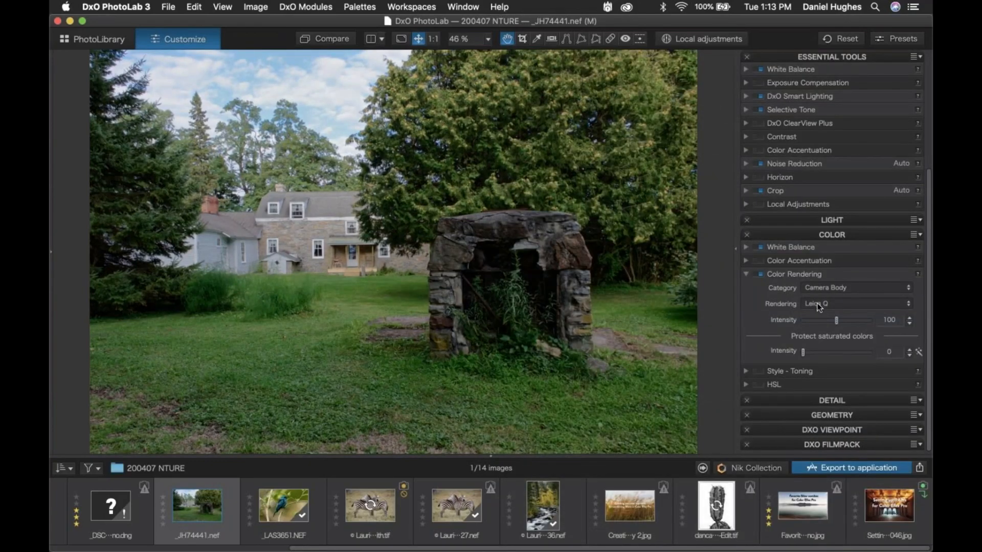
Set the camera body rendering to Nikon D4s, D750, D810 with a rendering intensity of 110
{"action": "left_click", "coordinate": [818, 305]}
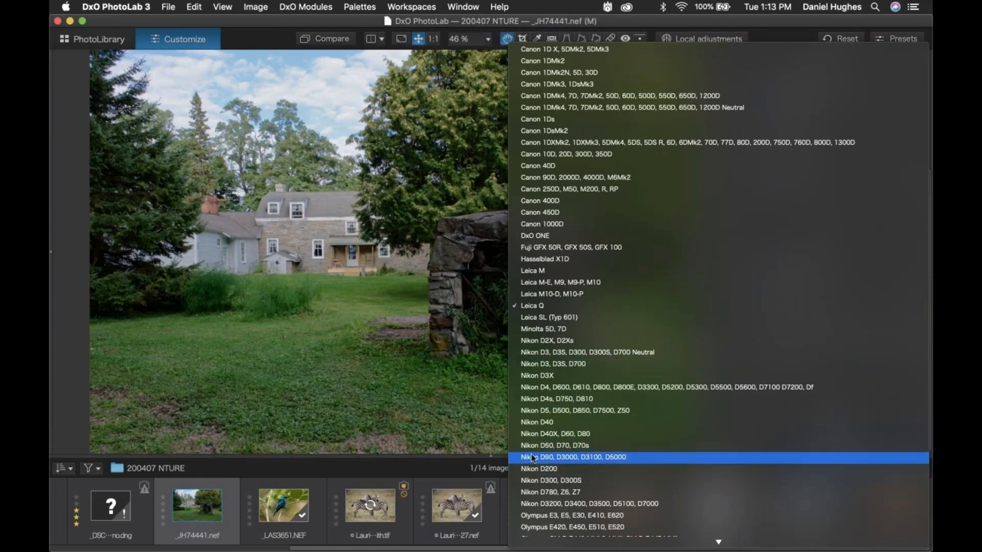
{"action": "left_click", "coordinate": [537, 402]}
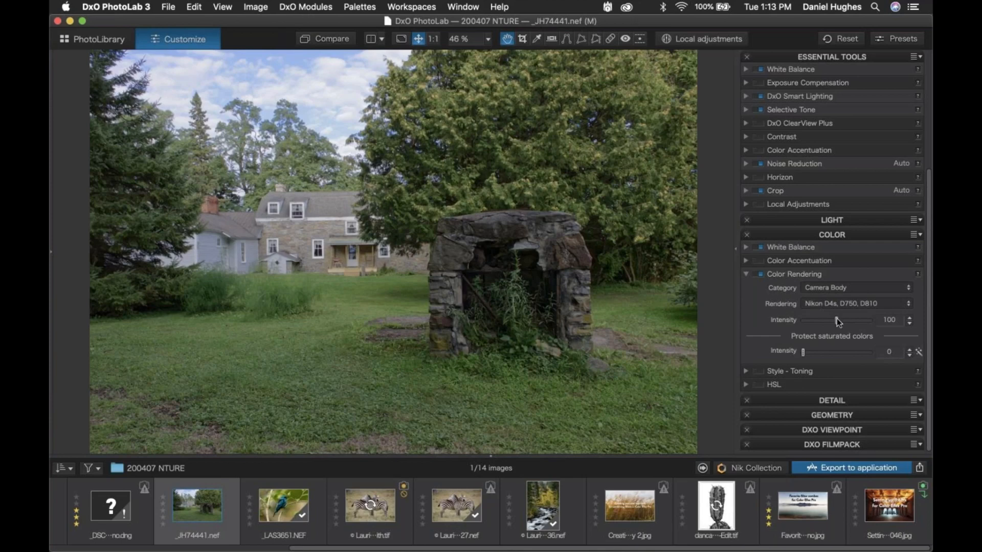
{"action": "left_click_drag", "start_coordinate": [837, 319], "coordinate": [840, 319]}
Inspect the stone structure and the house up close, return to the full image and check the histogram
{"action": "scroll", "coordinate": [537, 289], "scroll_direction": "up", "scroll_amount": 5}
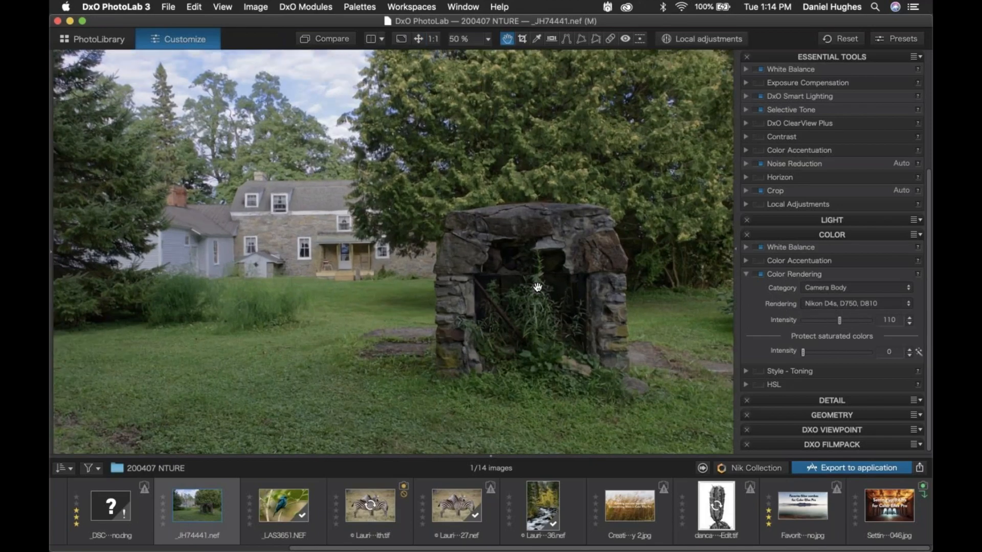
{"action": "scroll", "coordinate": [459, 279], "scroll_direction": "up", "scroll_amount": 1}
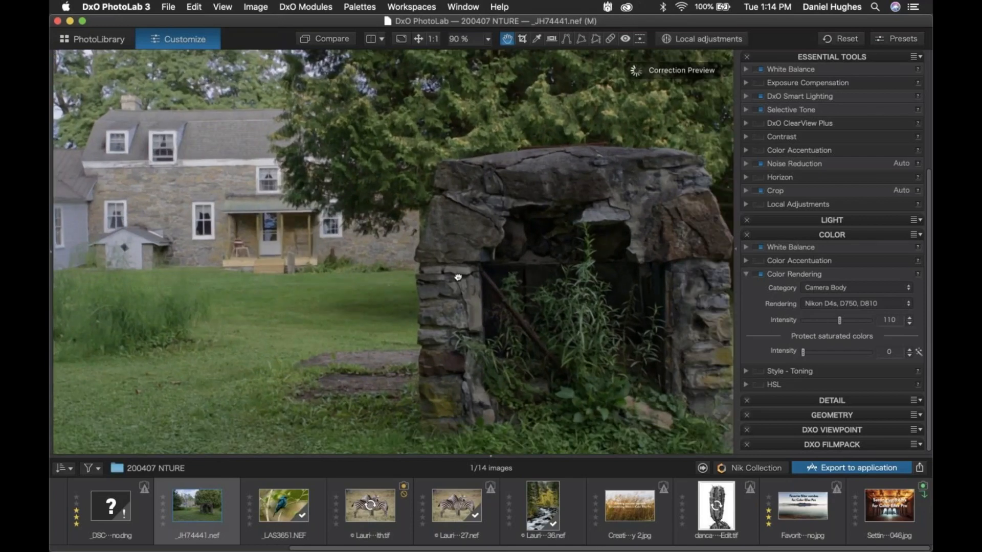
{"action": "scroll", "coordinate": [442, 229], "scroll_direction": "up", "scroll_amount": 3}
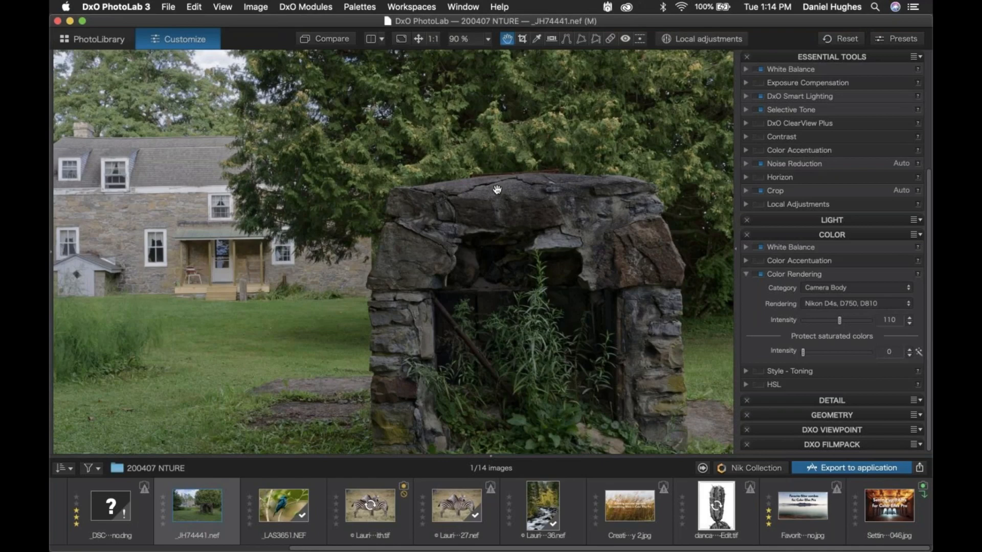
{"action": "scroll", "coordinate": [498, 190], "scroll_direction": "left", "scroll_amount": 5}
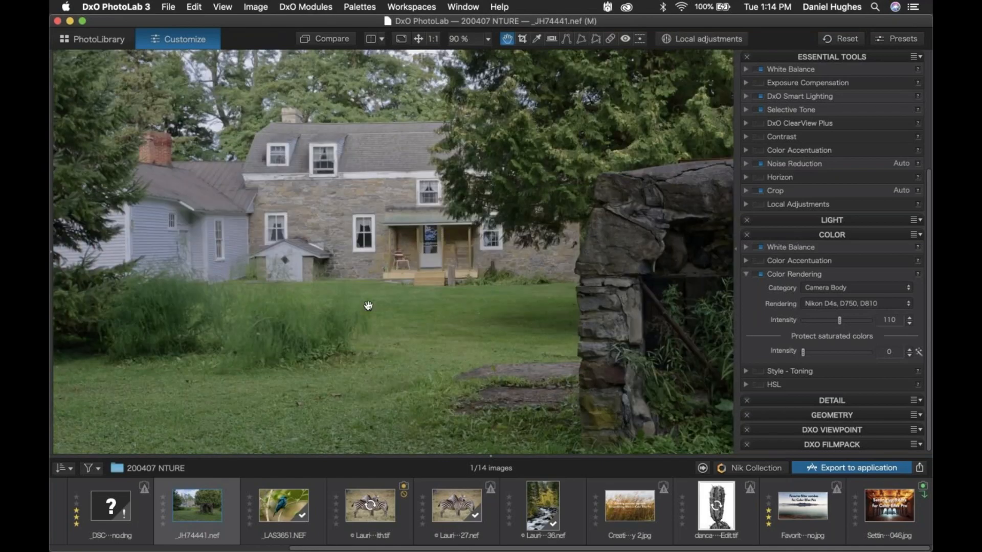
{"action": "scroll", "coordinate": [462, 39], "scroll_direction": "up", "scroll_amount": 5}
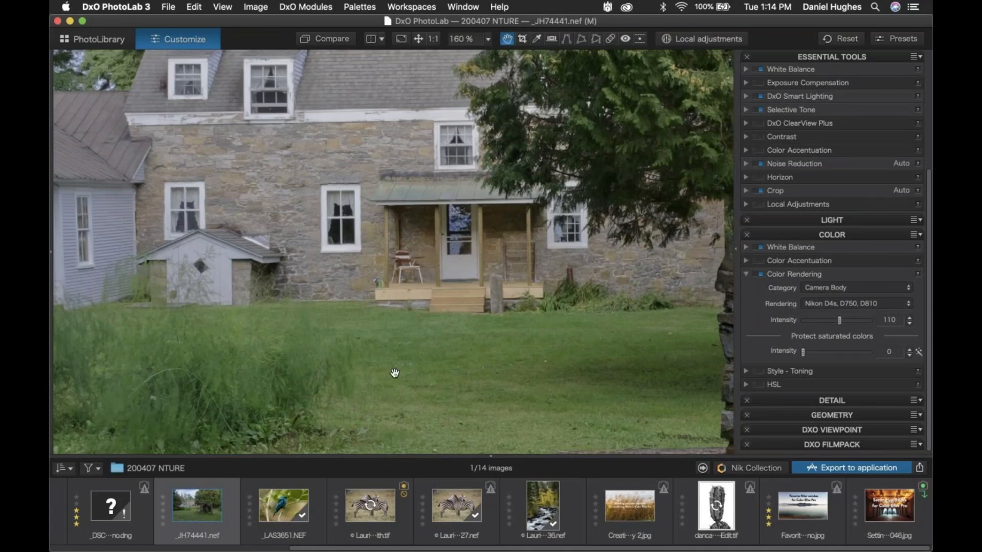
{"action": "key", "text": "super+0"}
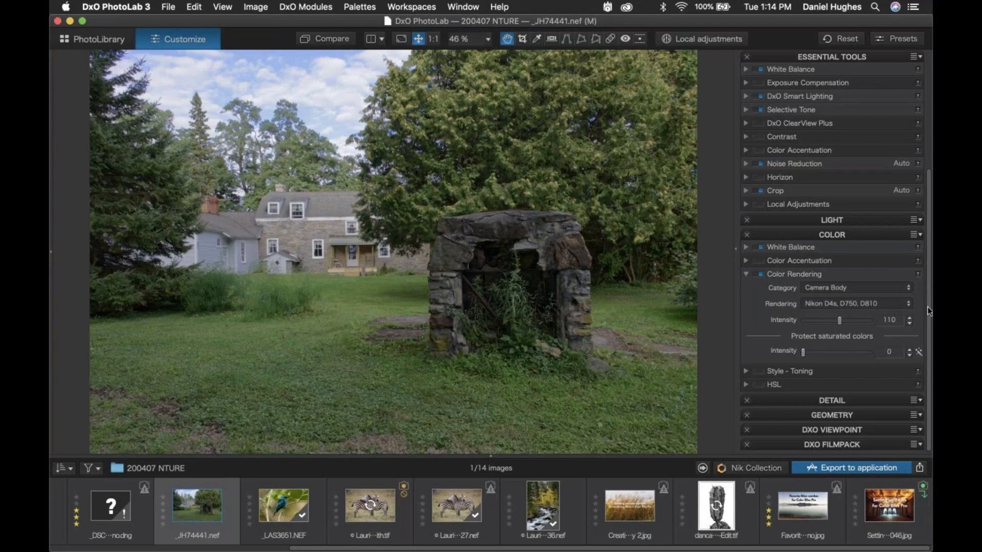
{"action": "scroll", "coordinate": [895, 230], "scroll_direction": "up", "scroll_amount": 5}
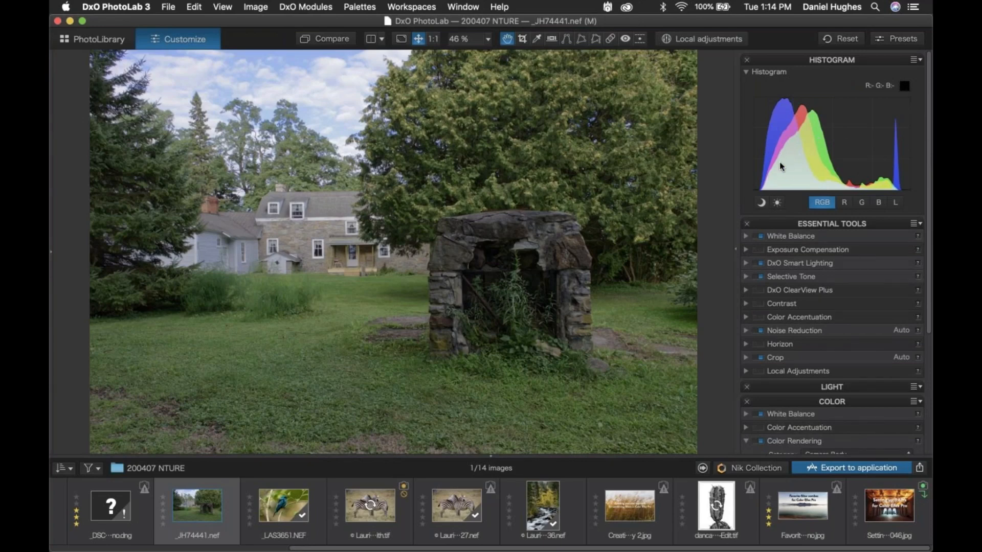
Start local adjustments and place a control point on the clouds above the house
{"action": "left_click", "coordinate": [685, 45]}
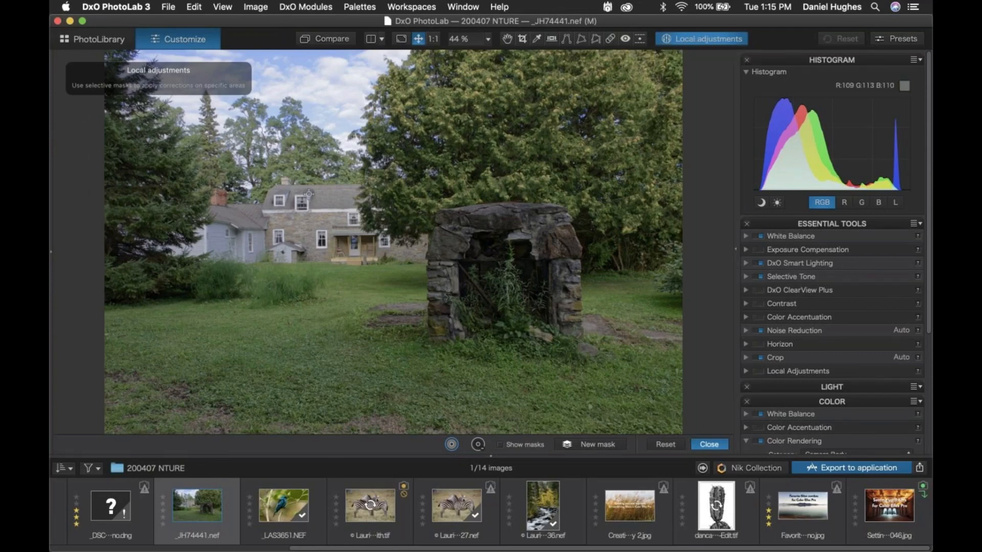
{"action": "right_click", "coordinate": [314, 217]}
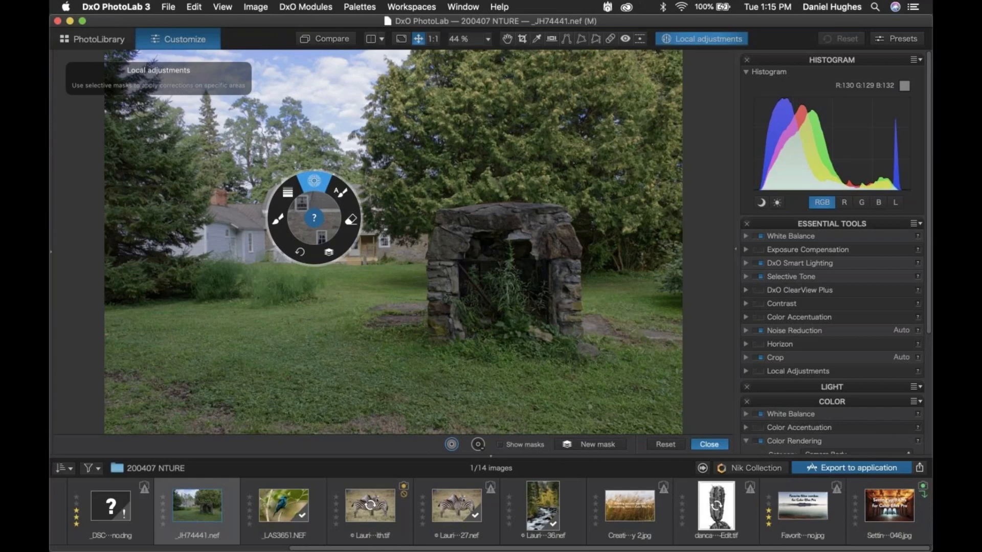
{"action": "left_click", "coordinate": [312, 182]}
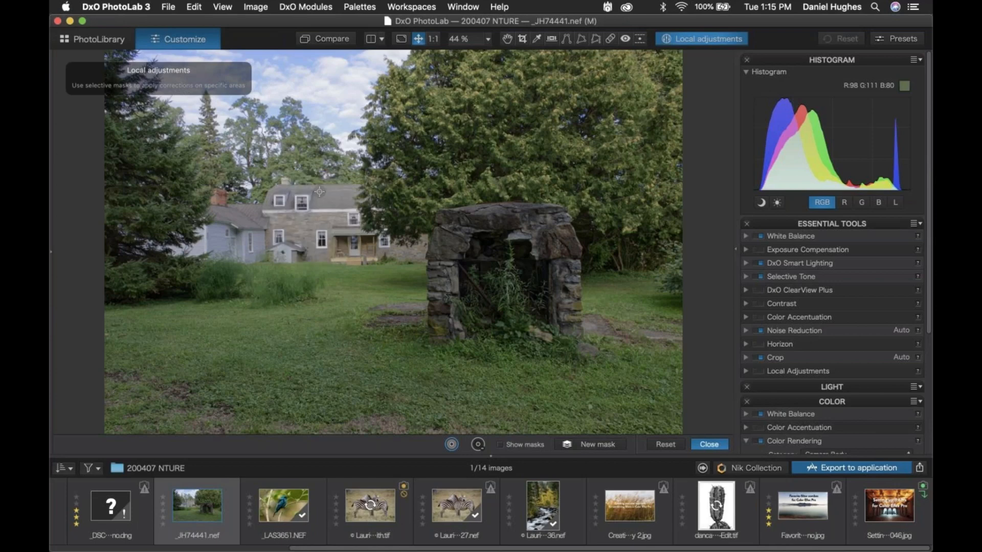
{"action": "left_click", "coordinate": [307, 85]}
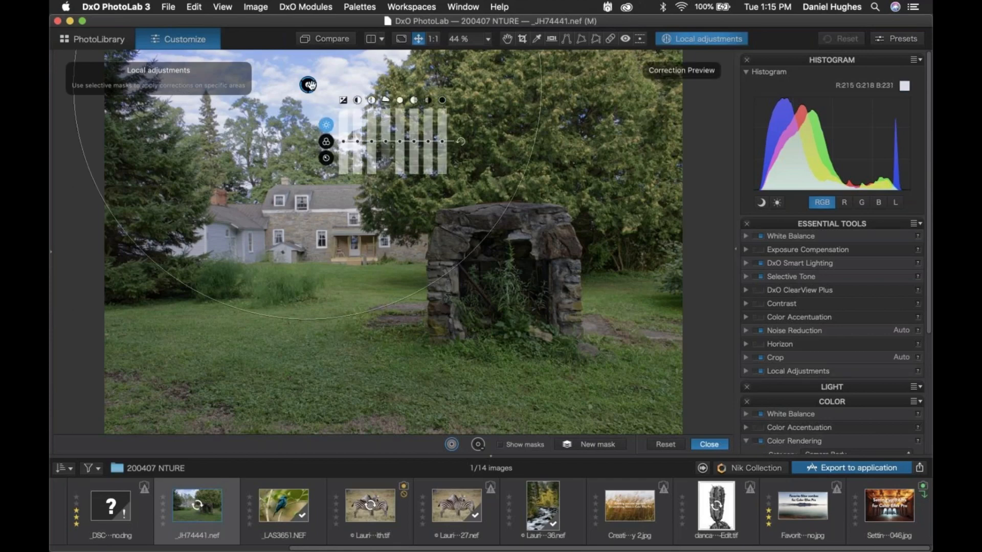
Reduce the sky control point's radius slightly, lower its exposure a little and raise its microcontrast
{"action": "left_click_drag", "start_coordinate": [74, 102], "coordinate": [104, 102]}
{"action": "left_click_drag", "start_coordinate": [343, 141], "coordinate": [343, 143]}
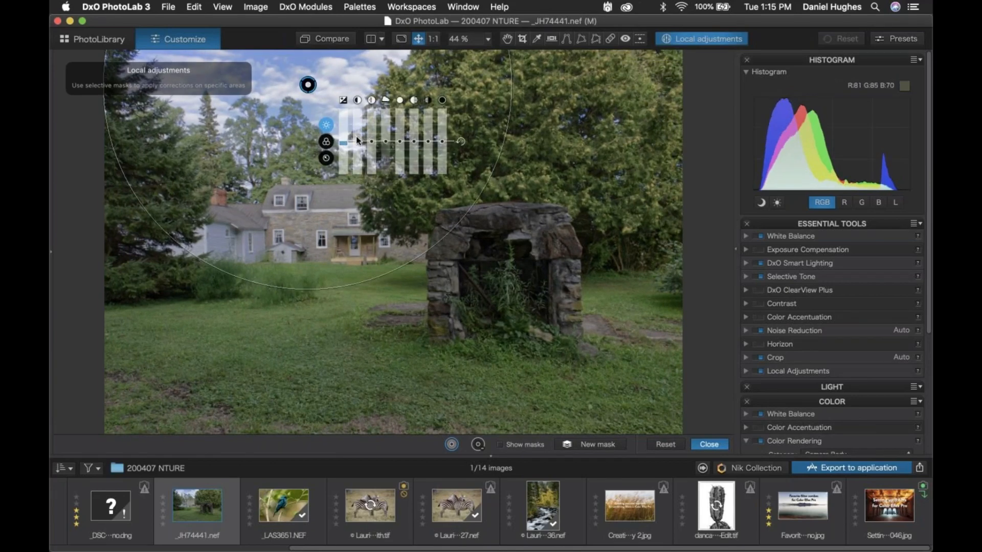
{"action": "left_click_drag", "start_coordinate": [372, 141], "coordinate": [369, 125]}
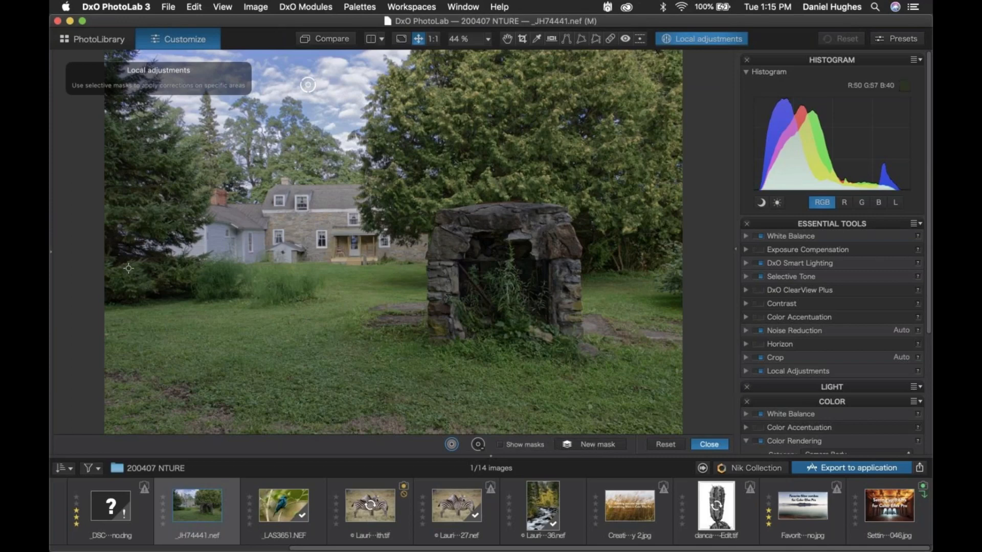
Add a smaller control point on the dark bushes beneath the spruce and raise its exposure slightly
{"action": "left_click", "coordinate": [180, 292]}
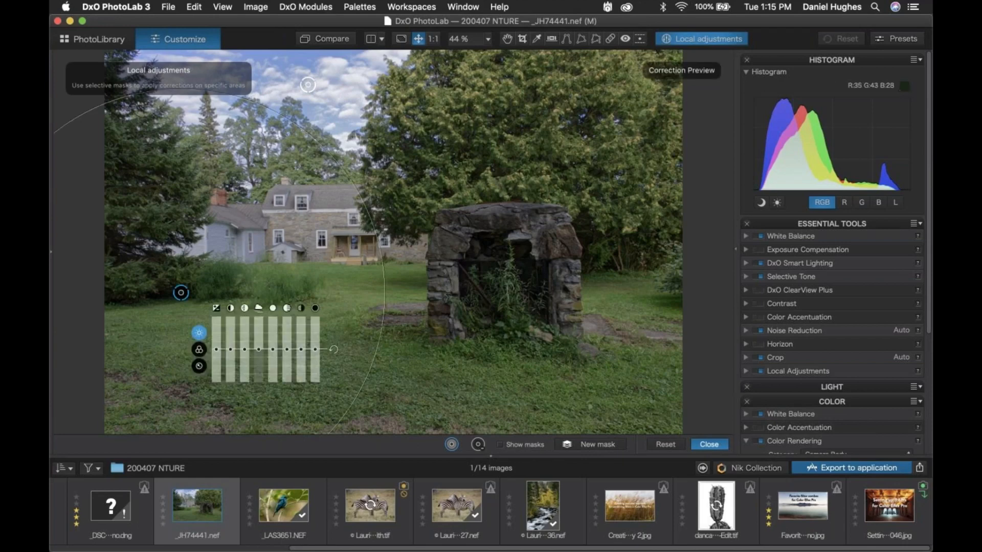
{"action": "mouse_move", "coordinate": [180, 293]}
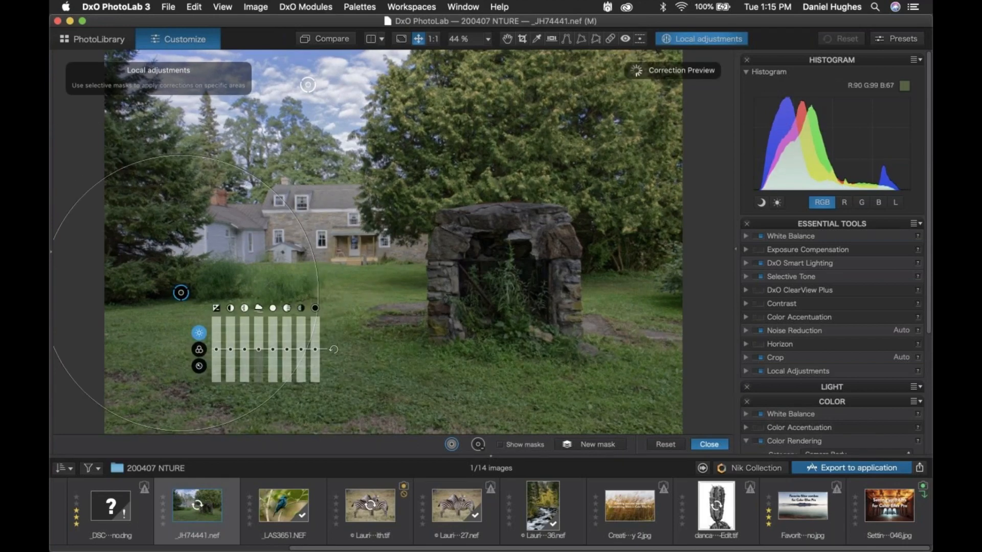
{"action": "mouse_move", "coordinate": [214, 350]}
{"action": "left_mouse_down"}
{"action": "mouse_move", "coordinate": [216, 332]}
{"action": "mouse_move", "coordinate": [217, 345]}
{"action": "left_mouse_up"}
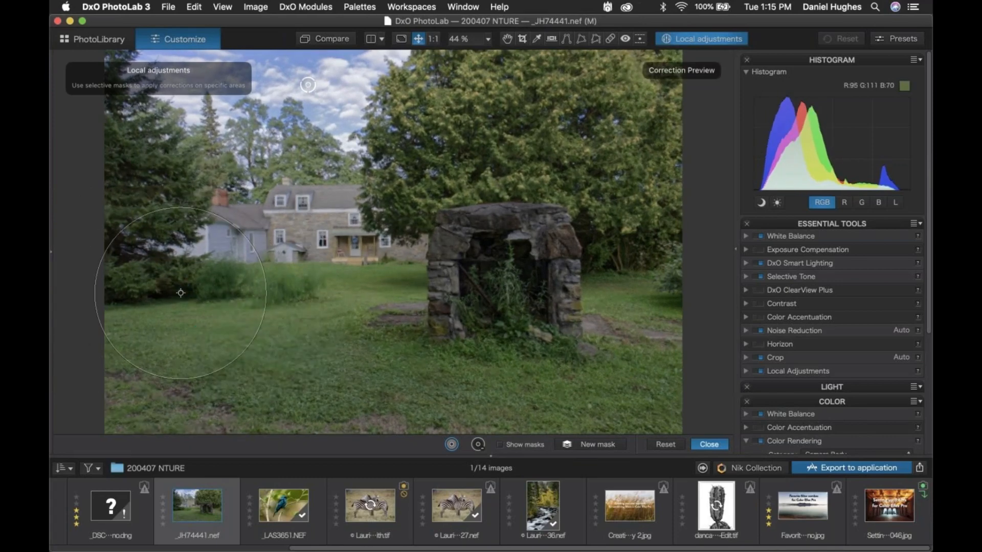
{"action": "left_click_drag", "start_coordinate": [181, 293], "coordinate": [173, 292]}
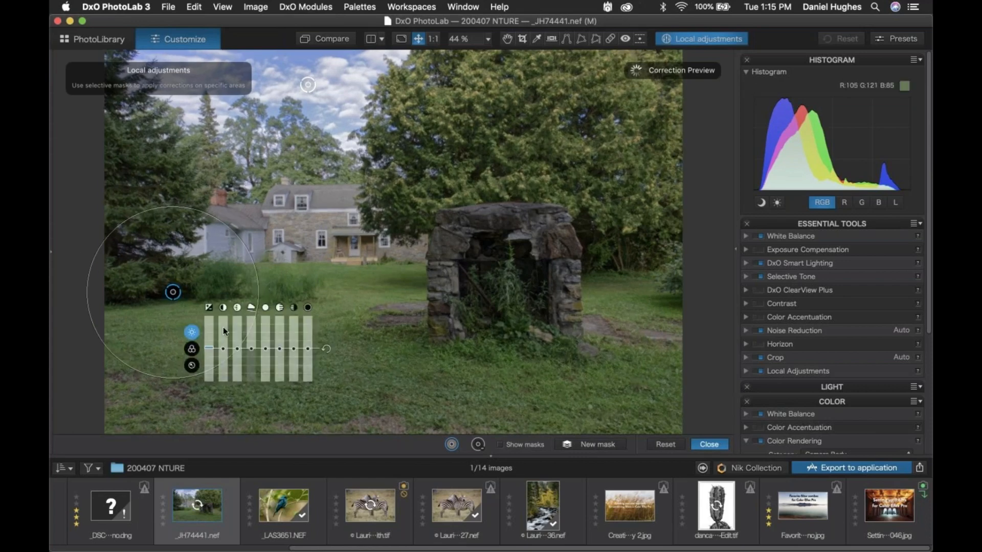
{"action": "left_click_drag", "start_coordinate": [210, 351], "coordinate": [210, 338]}
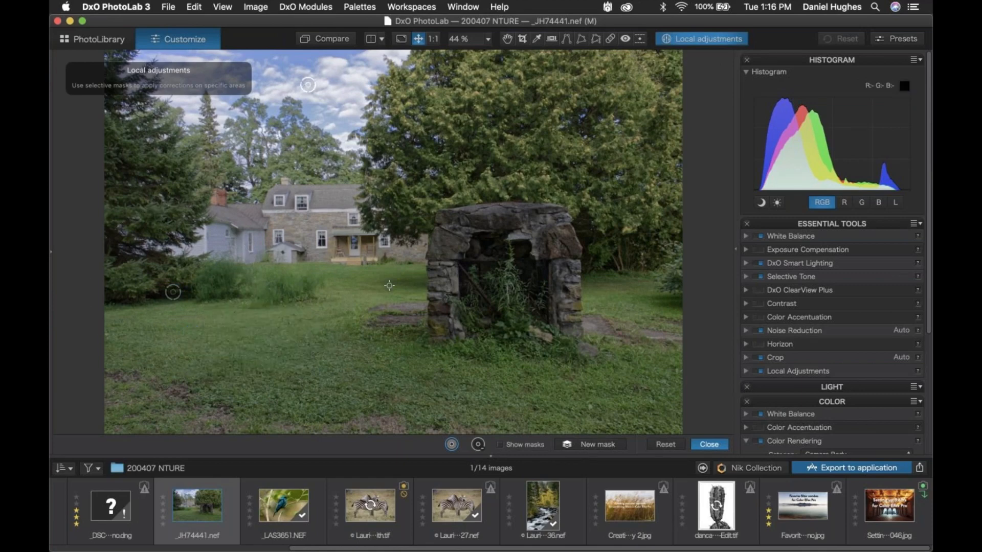
Place a control point on the stone house, raise its exposure slightly and set its contrast to 25
{"action": "left_click", "coordinate": [316, 222]}
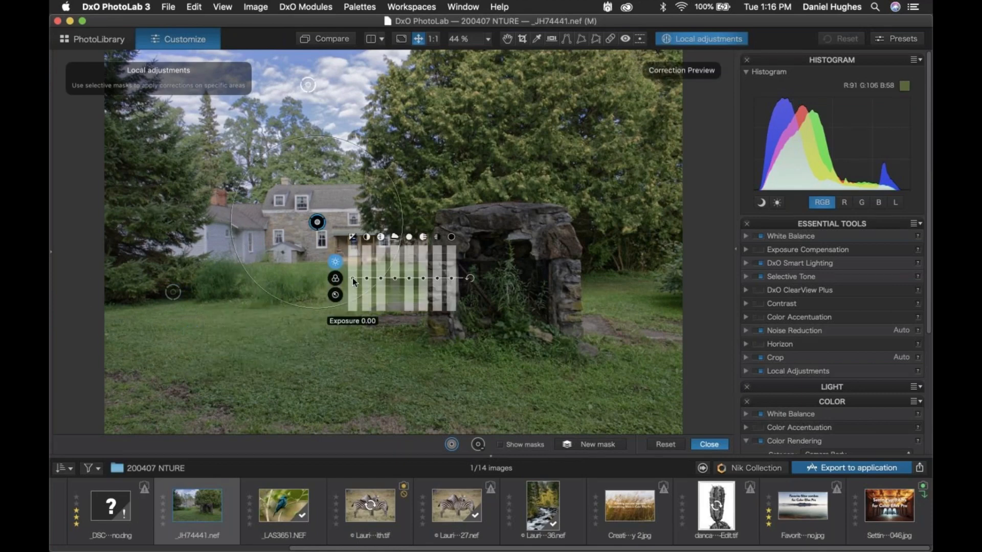
{"action": "left_click_drag", "start_coordinate": [354, 282], "coordinate": [364, 269]}
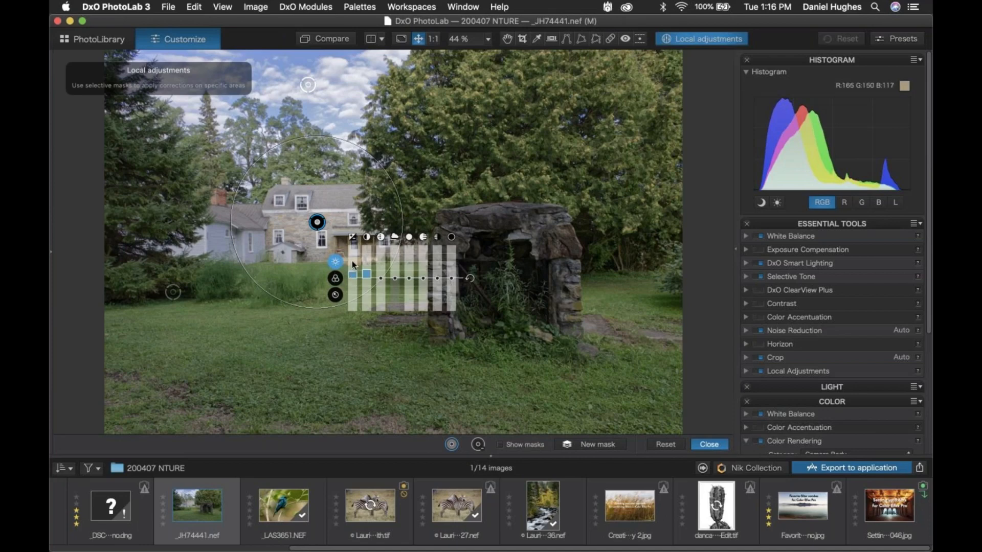
{"action": "mouse_move", "coordinate": [353, 262]}
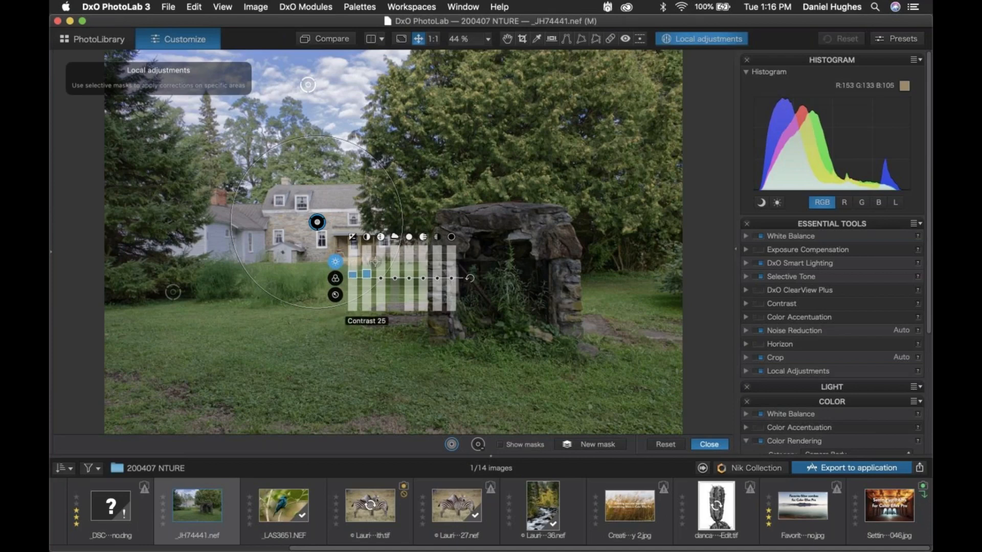
{"action": "mouse_move", "coordinate": [386, 262]}
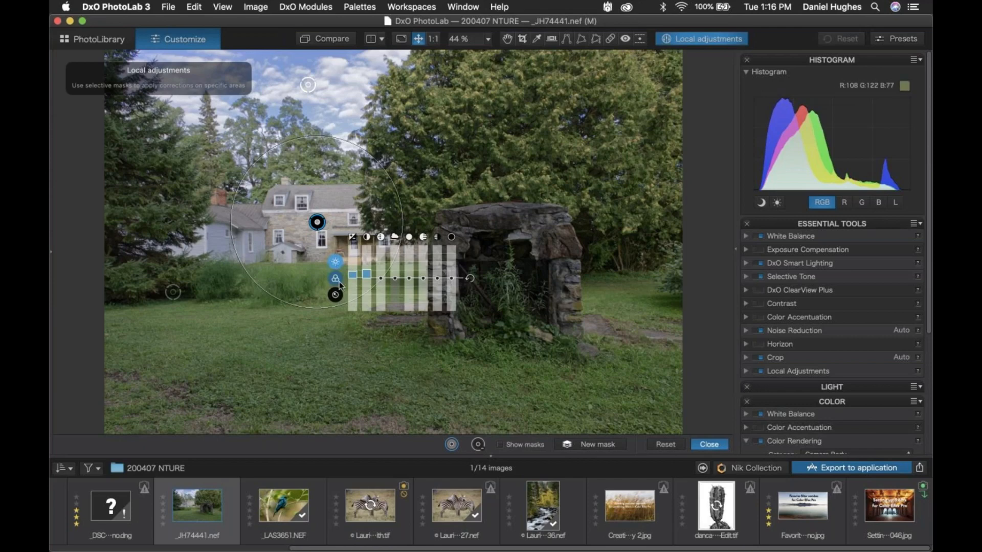
{"action": "left_click", "coordinate": [337, 282]}
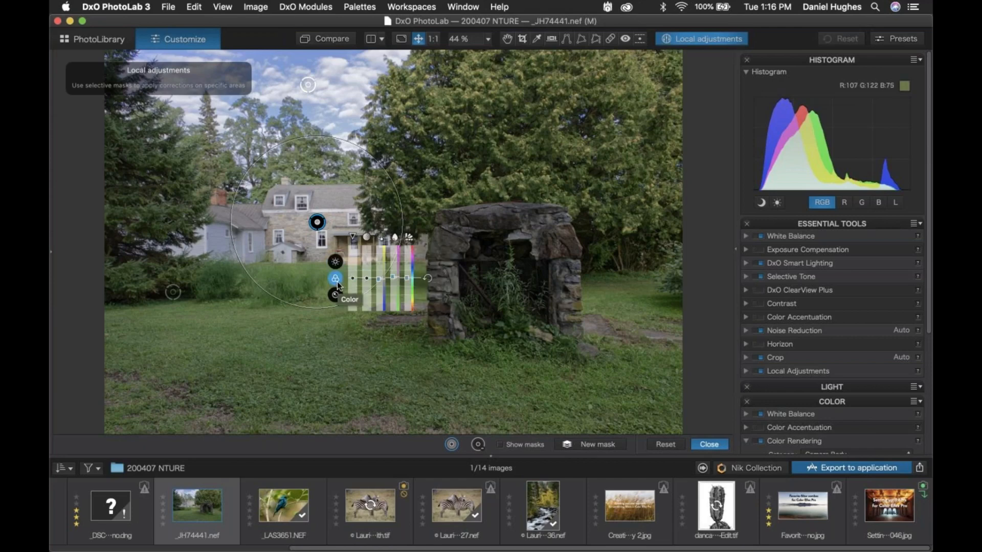
{"action": "left_click", "coordinate": [335, 296]}
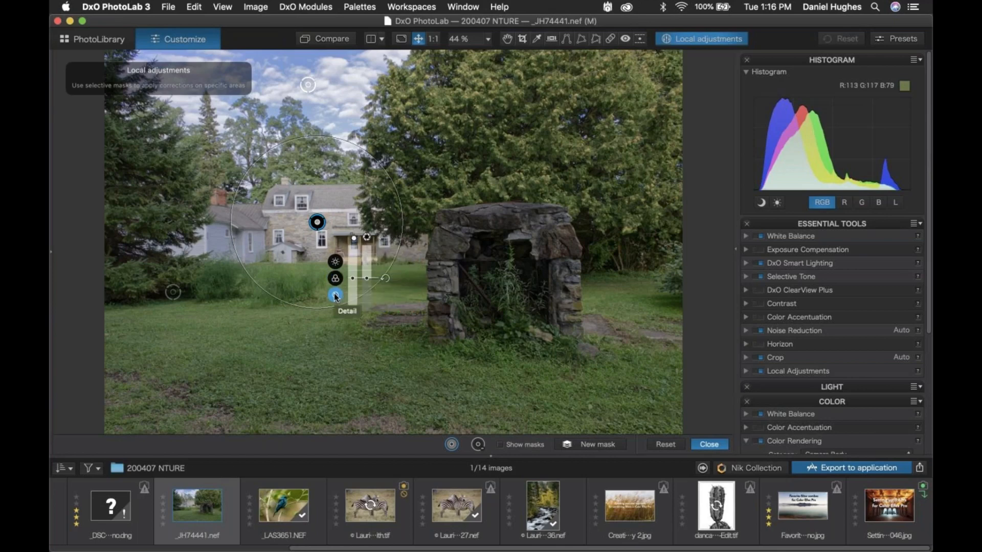
{"action": "left_click", "coordinate": [335, 279]}
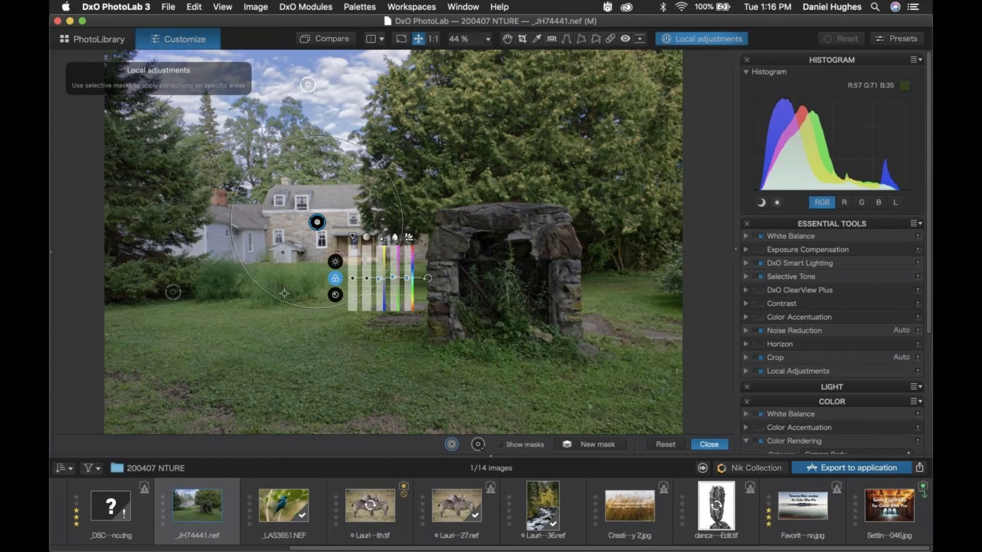
Finish the local adjustments and open the garden photo in Color Efex Pro 4 through the Nik Collection
{"action": "mouse_move", "coordinate": [379, 285]}
{"action": "left_click", "coordinate": [710, 445]}
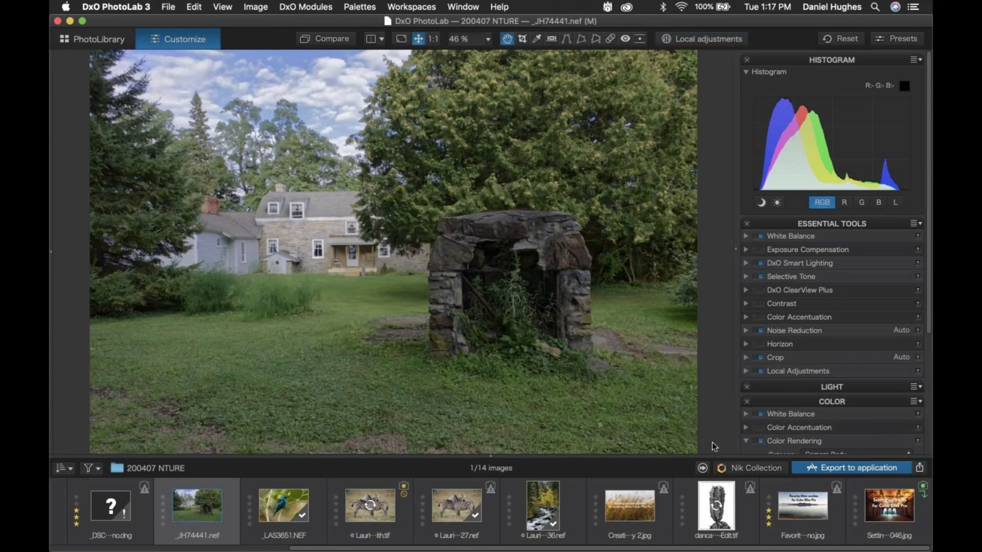
{"action": "left_click", "coordinate": [743, 470]}
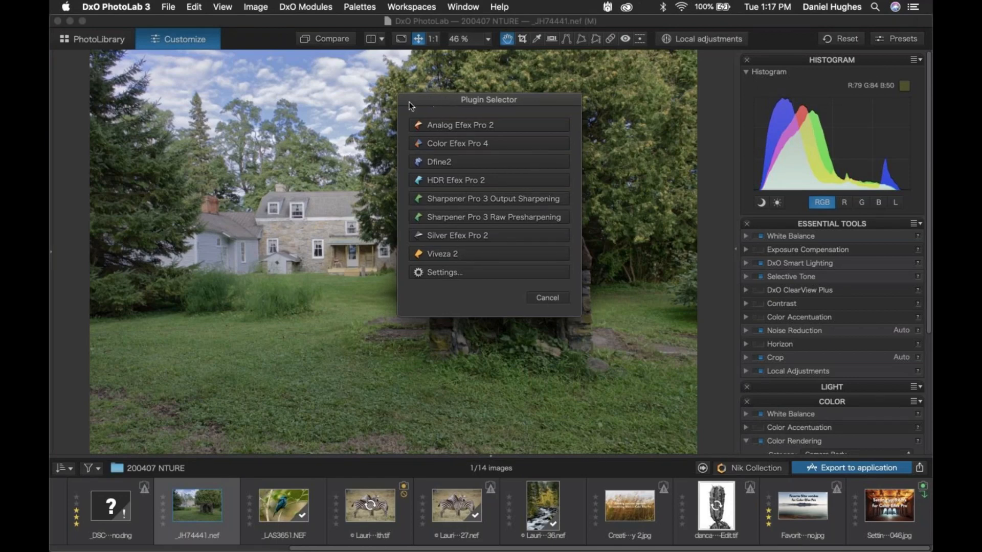
{"action": "left_click_drag", "start_coordinate": [409, 102], "coordinate": [401, 155]}
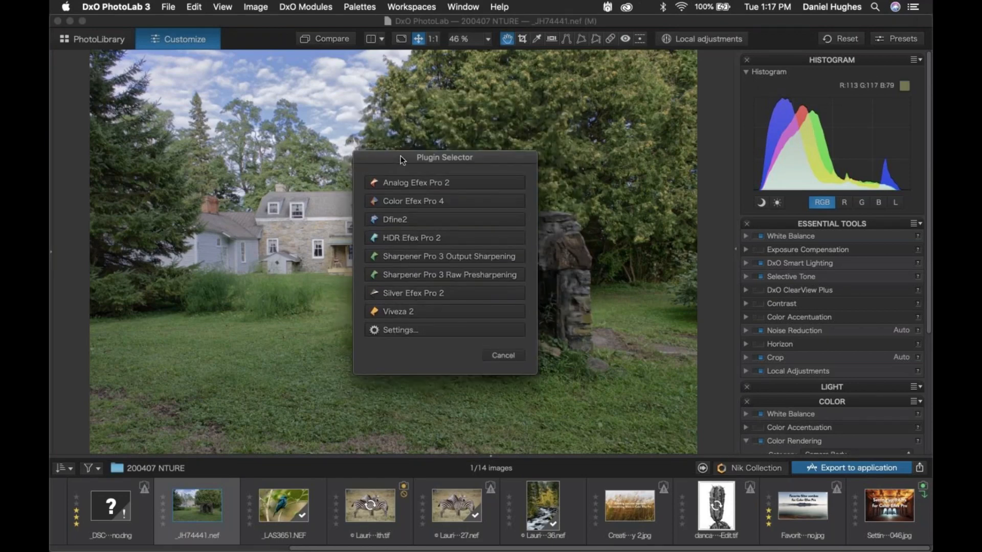
{"action": "left_click", "coordinate": [392, 204]}
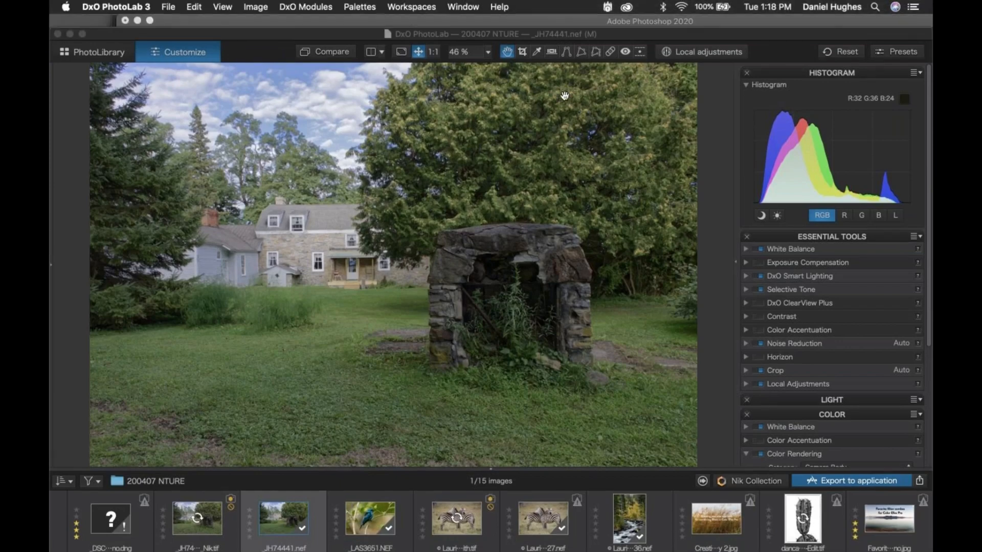
Bring the Color Efex Pro 4 window forward and enlarge it to fill the screen
{"action": "left_click_drag", "start_coordinate": [554, 22], "coordinate": [469, 5]}
{"action": "left_click", "coordinate": [527, 57]}
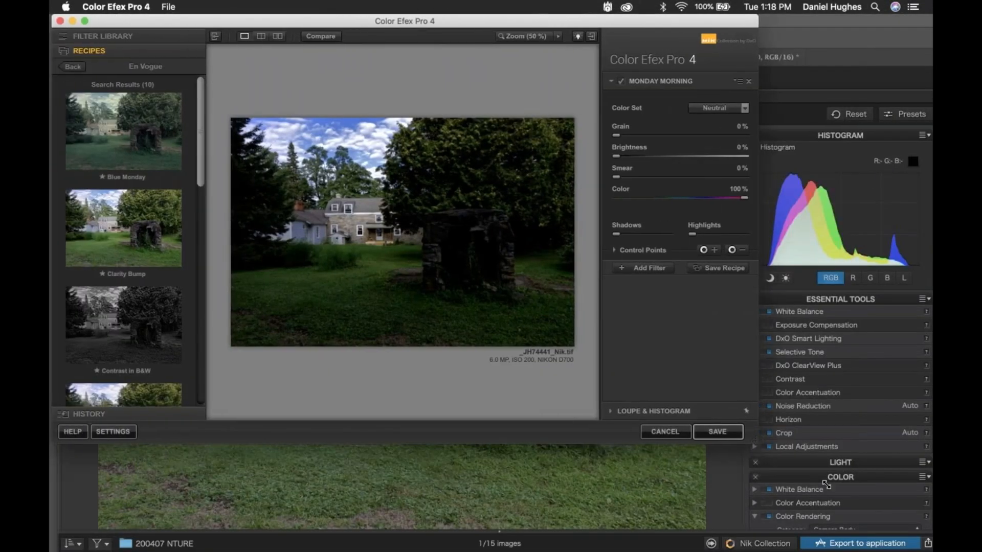
{"action": "left_click_drag", "start_coordinate": [759, 444], "coordinate": [933, 551]}
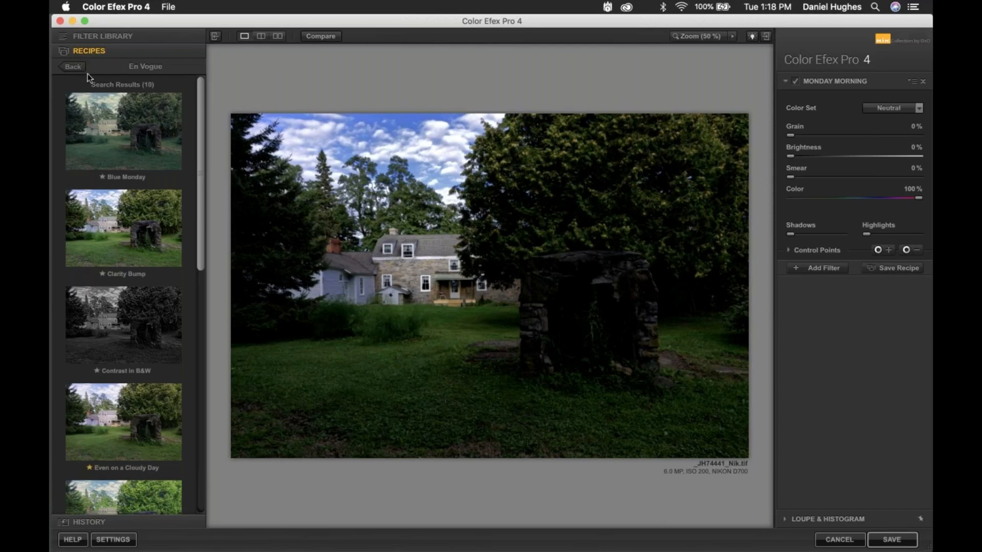
Apply the Pro Contrast filter from the full filter library in place of Monday Morning
{"action": "left_click", "coordinate": [82, 36]}
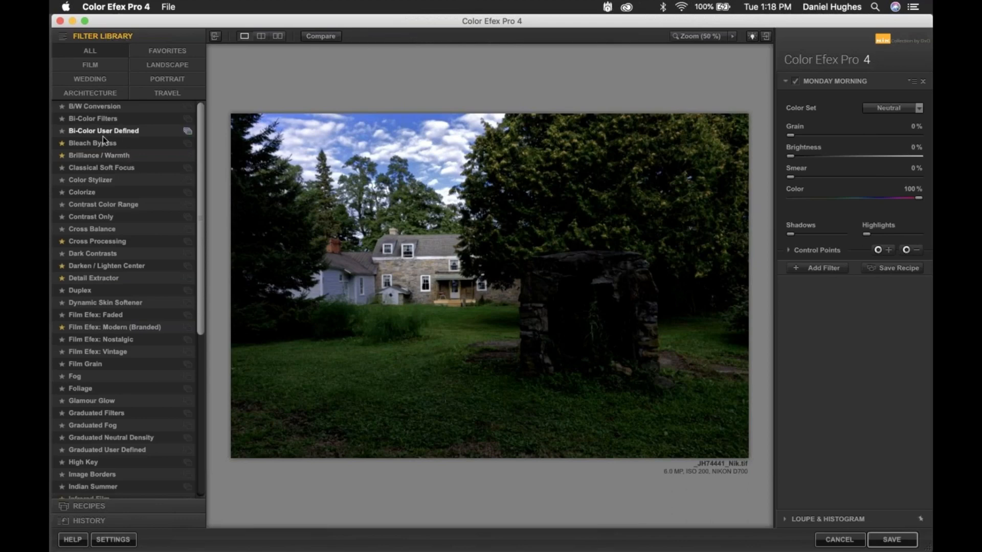
{"action": "scroll", "coordinate": [103, 133], "scroll_direction": "down", "scroll_amount": 5}
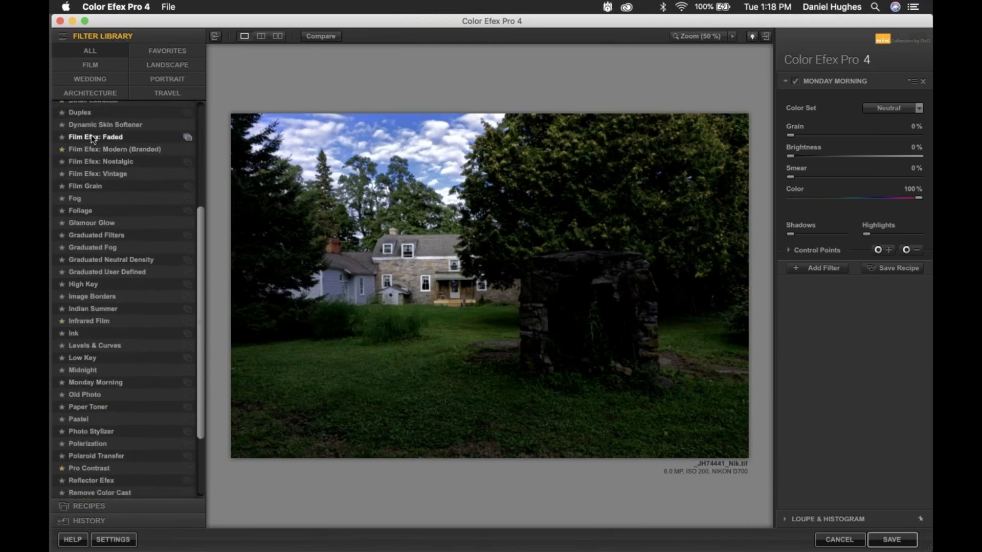
{"action": "scroll", "coordinate": [95, 372], "scroll_direction": "down", "scroll_amount": 3}
{"action": "left_click", "coordinate": [85, 372]}
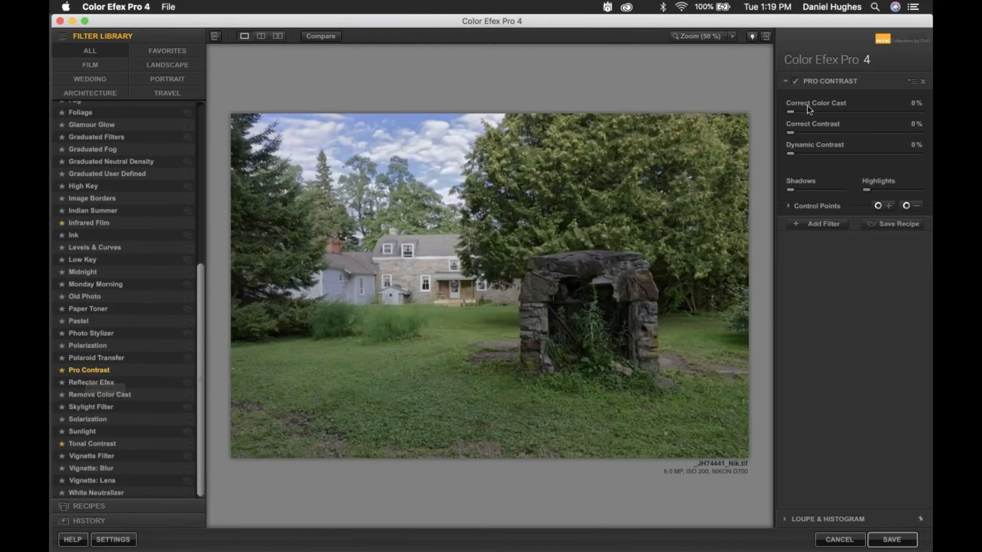
Set Pro Contrast to 50% Correct Contrast, 28% Dynamic Contrast and 18% Correct Color Cast
{"action": "left_click_drag", "start_coordinate": [791, 134], "coordinate": [853, 128]}
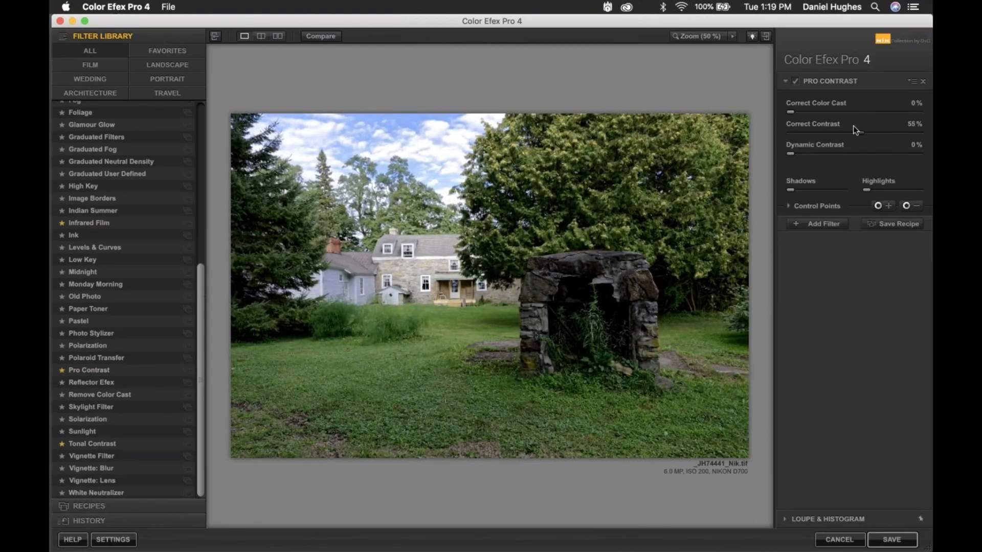
{"action": "left_click_drag", "start_coordinate": [791, 153], "coordinate": [819, 152]}
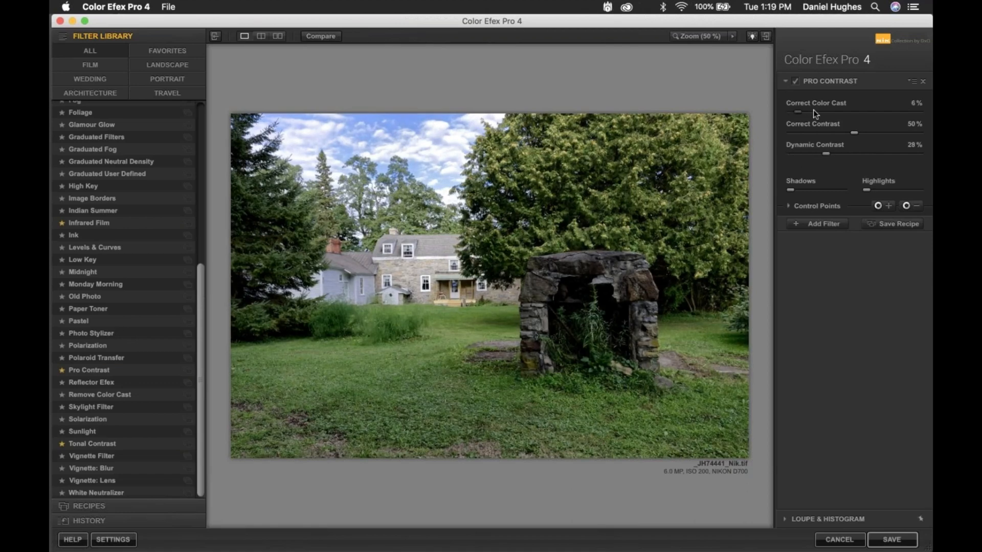
{"action": "mouse_move", "coordinate": [814, 110]}
{"action": "left_mouse_down"}
{"action": "mouse_move", "coordinate": [859, 109]}
{"action": "mouse_move", "coordinate": [820, 112]}
{"action": "left_mouse_up"}
Compare the photo with and without the Pro Contrast effect
{"action": "left_click", "coordinate": [794, 82]}
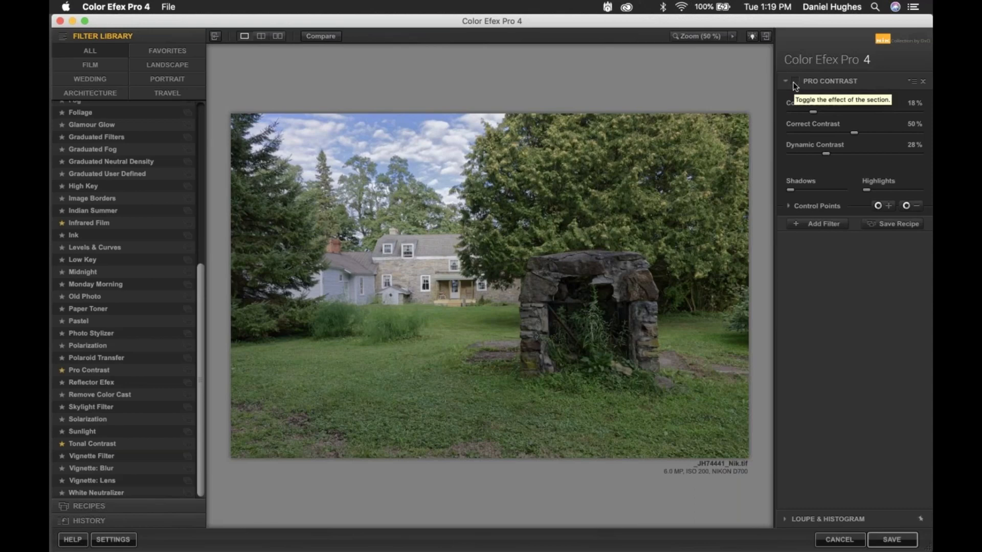
{"action": "left_click", "coordinate": [794, 82]}
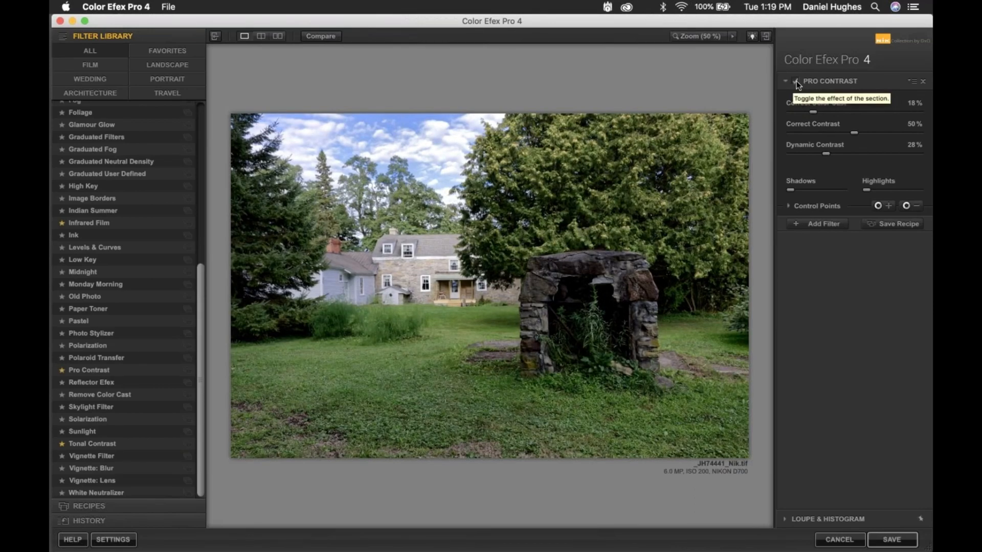
{"action": "left_click", "coordinate": [796, 83]}
{"action": "left_click", "coordinate": [796, 83]}
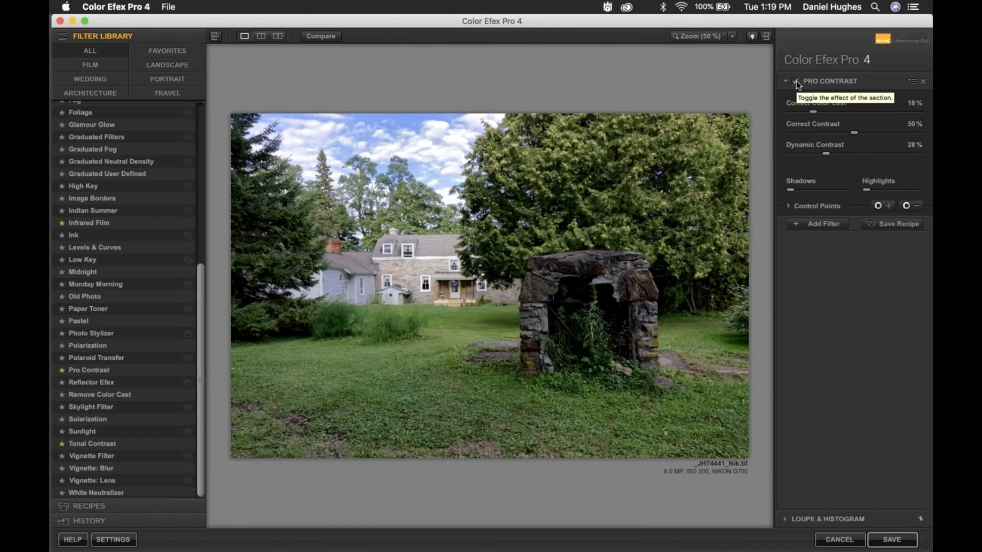
{"action": "left_click", "coordinate": [796, 83]}
{"action": "left_click", "coordinate": [796, 83]}
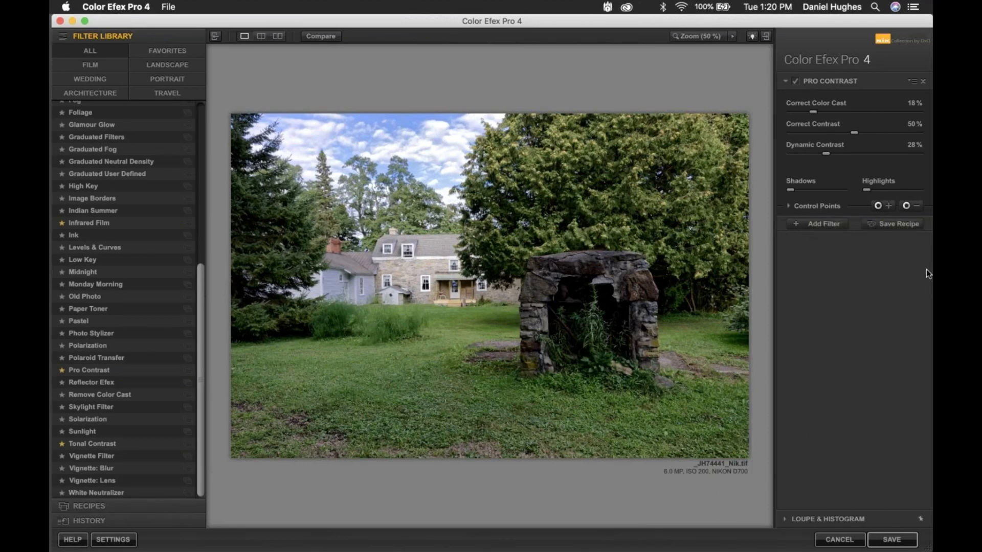
Add a 0% opacity control point in the dark opening of the stone structure and nudge it into place
{"action": "left_click", "coordinate": [907, 206]}
{"action": "left_click", "coordinate": [607, 307]}
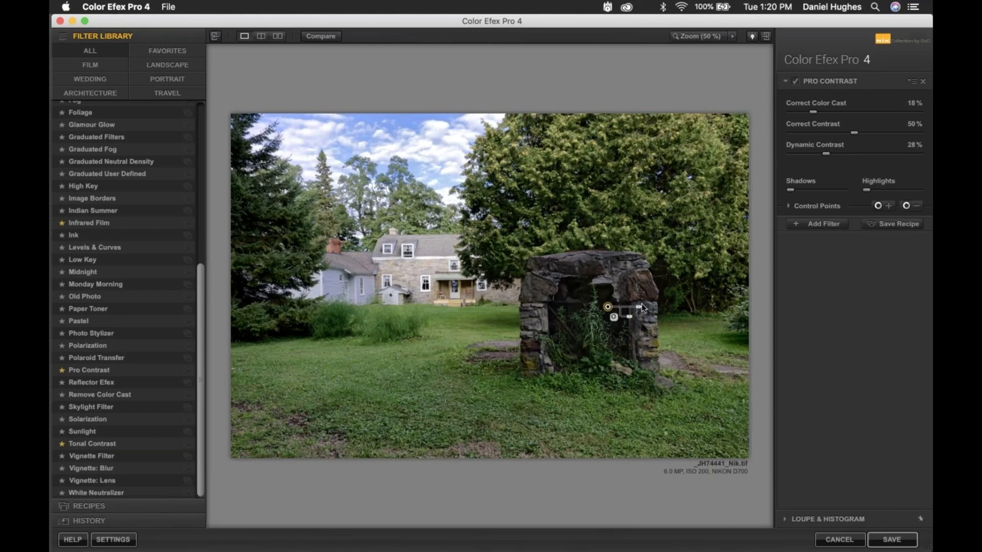
{"action": "left_click_drag", "start_coordinate": [639, 307], "coordinate": [608, 312]}
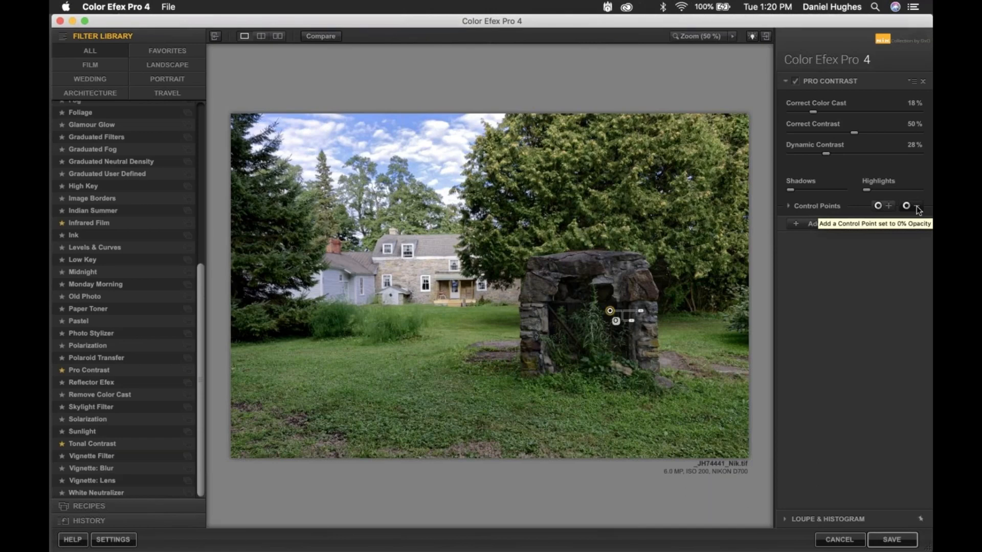
{"action": "left_click", "coordinate": [889, 207]}
{"action": "left_click", "coordinate": [422, 148]}
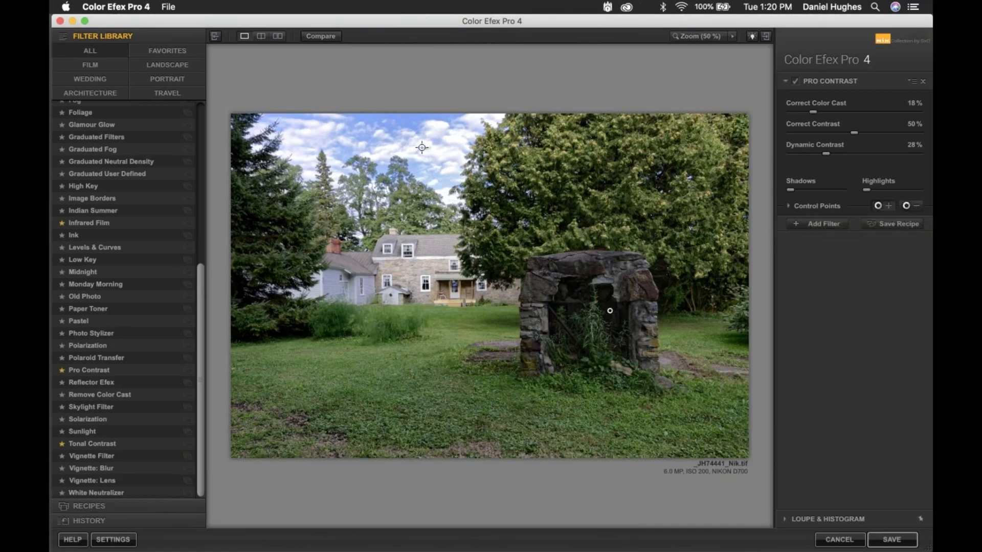
{"action": "left_click_drag", "start_coordinate": [453, 148], "coordinate": [467, 152]}
{"action": "left_click_drag", "start_coordinate": [422, 149], "coordinate": [411, 150]}
{"action": "key", "text": "Delete"}
Set the size of the control point in the stone structure's opening to 23%, keeping its opacity at zero
{"action": "left_click", "coordinate": [611, 312]}
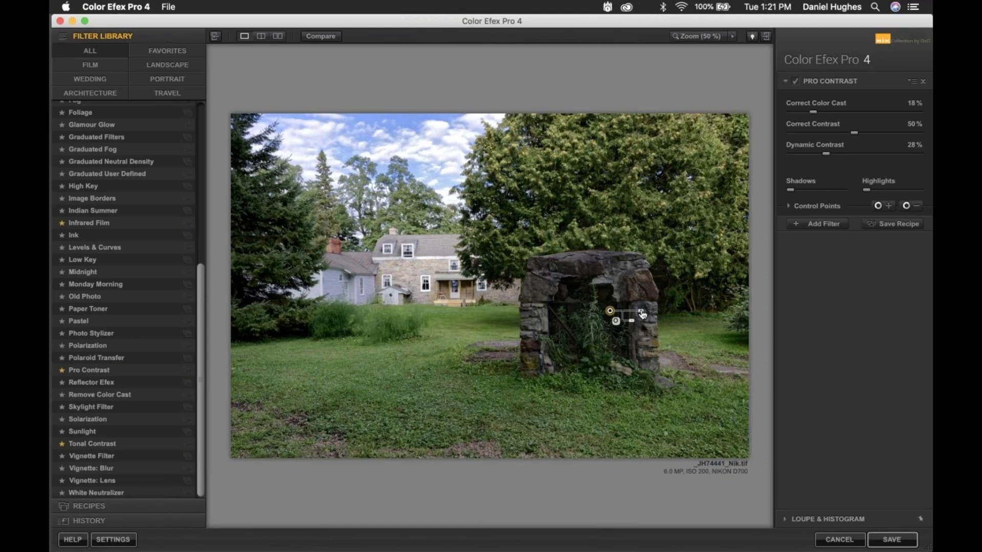
{"action": "left_click_drag", "start_coordinate": [643, 314], "coordinate": [651, 317]}
{"action": "mouse_move", "coordinate": [634, 325]}
{"action": "left_mouse_down"}
{"action": "mouse_move", "coordinate": [672, 321]}
{"action": "mouse_move", "coordinate": [632, 328]}
{"action": "left_mouse_up"}
{"action": "mouse_move", "coordinate": [632, 324]}
{"action": "left_mouse_down"}
{"action": "mouse_move", "coordinate": [706, 321]}
{"action": "mouse_move", "coordinate": [647, 325]}
{"action": "left_mouse_up"}
Expand the control point list, show the mask of Control Point 1 and shift the point slightly within the opening
{"action": "left_click", "coordinate": [789, 207]}
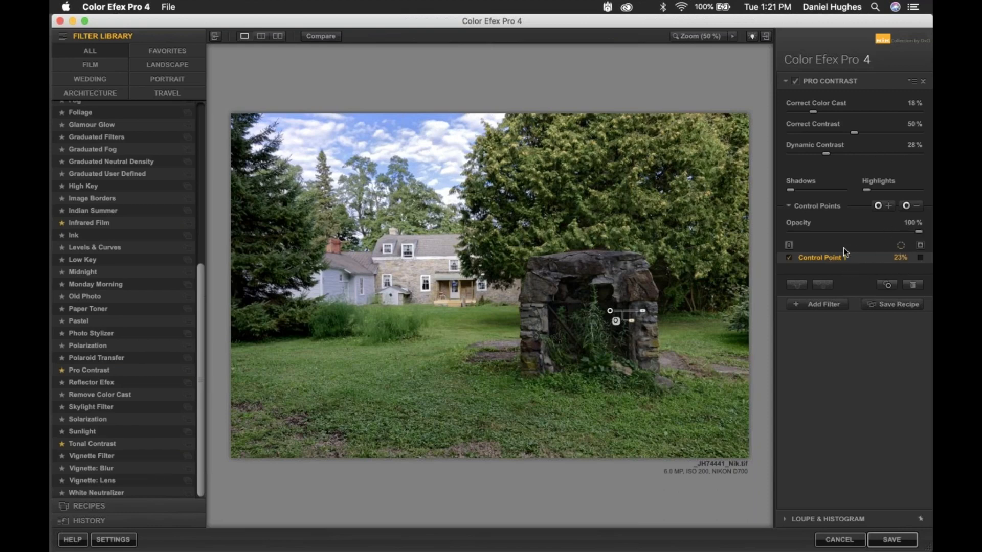
{"action": "left_click", "coordinate": [920, 259]}
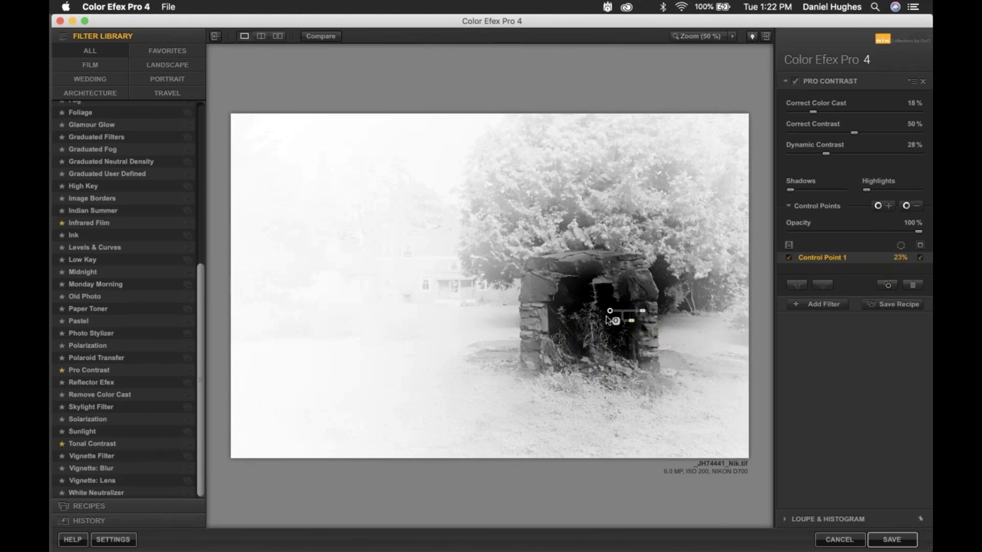
{"action": "mouse_move", "coordinate": [611, 313]}
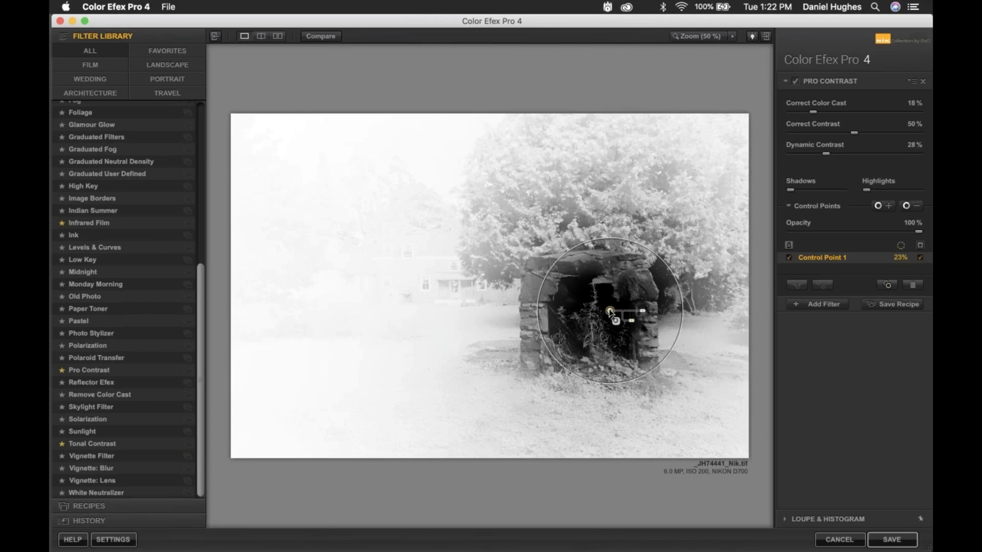
{"action": "mouse_move", "coordinate": [611, 312]}
{"action": "left_mouse_down"}
{"action": "mouse_move", "coordinate": [576, 411]}
{"action": "mouse_move", "coordinate": [377, 416]}
{"action": "mouse_move", "coordinate": [321, 446]}
{"action": "mouse_move", "coordinate": [266, 446]}
{"action": "mouse_move", "coordinate": [289, 318]}
{"action": "mouse_move", "coordinate": [318, 285]}
{"action": "mouse_move", "coordinate": [435, 269]}
{"action": "mouse_move", "coordinate": [544, 312]}
{"action": "mouse_move", "coordinate": [620, 317]}
{"action": "mouse_move", "coordinate": [611, 314]}
{"action": "left_mouse_up"}
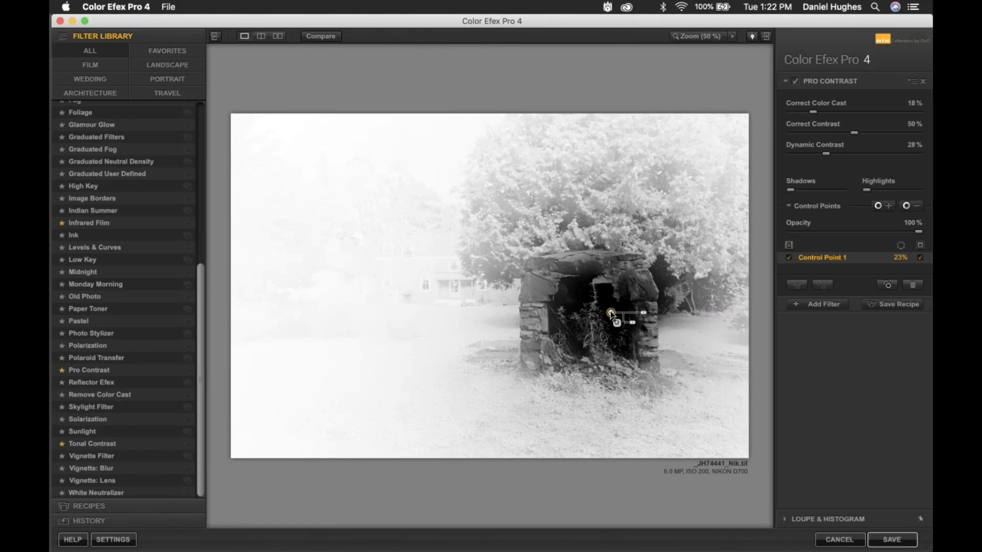
{"action": "mouse_move", "coordinate": [641, 317]}
{"action": "left_mouse_down"}
{"action": "mouse_move", "coordinate": [633, 319]}
{"action": "mouse_move", "coordinate": [645, 317]}
{"action": "left_mouse_up"}
{"action": "left_click_drag", "start_coordinate": [612, 313], "coordinate": [609, 311]}
{"action": "left_click", "coordinate": [883, 207]}
{"action": "left_click", "coordinate": [590, 325]}
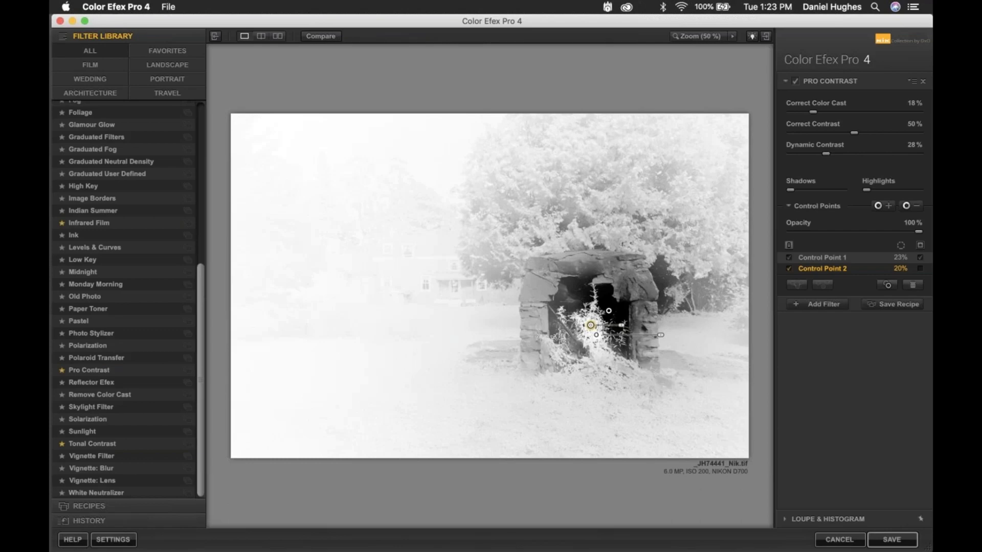
{"action": "key", "text": "Delete"}
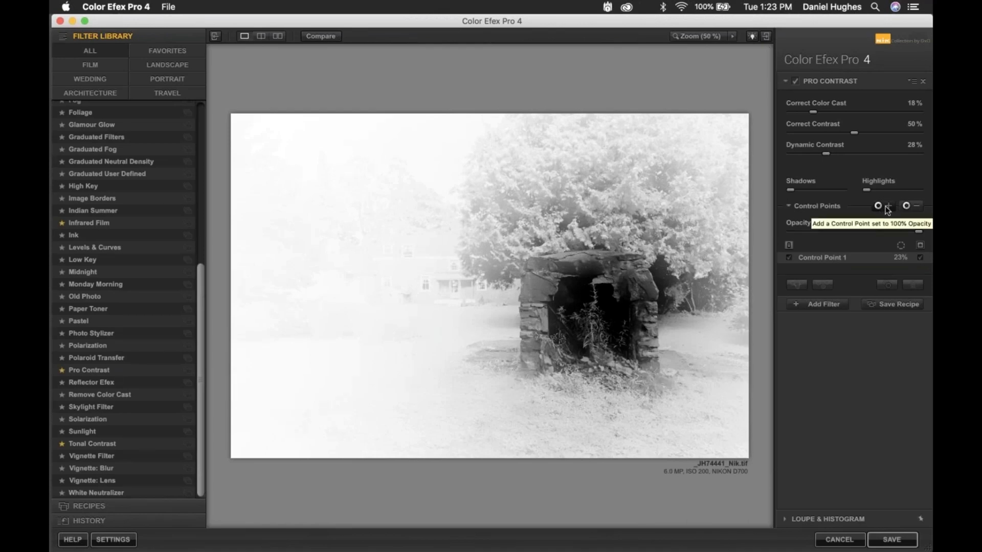
Add a 100% opacity control point on the plant inside the stone opening and reduce its size to 18%
{"action": "left_click", "coordinate": [887, 207]}
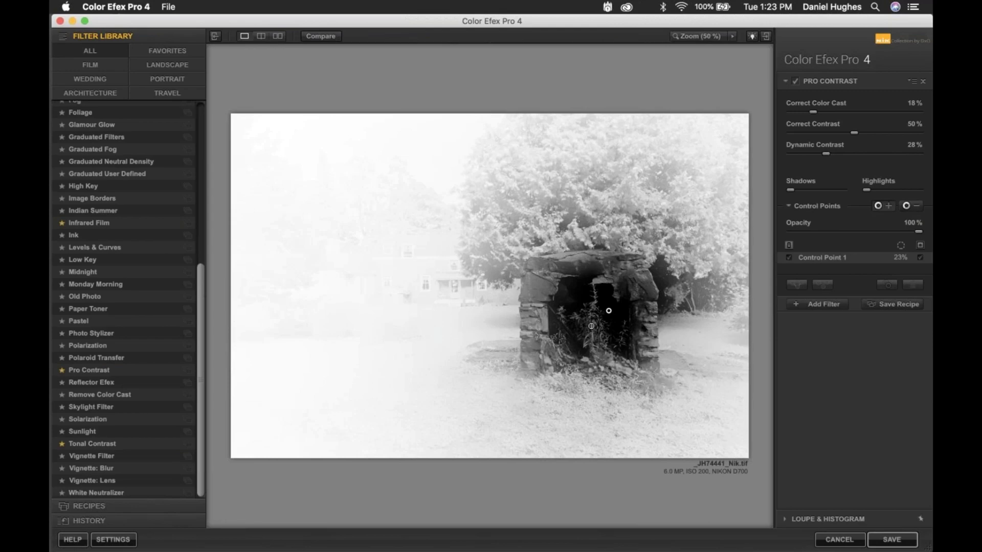
{"action": "left_click", "coordinate": [591, 327]}
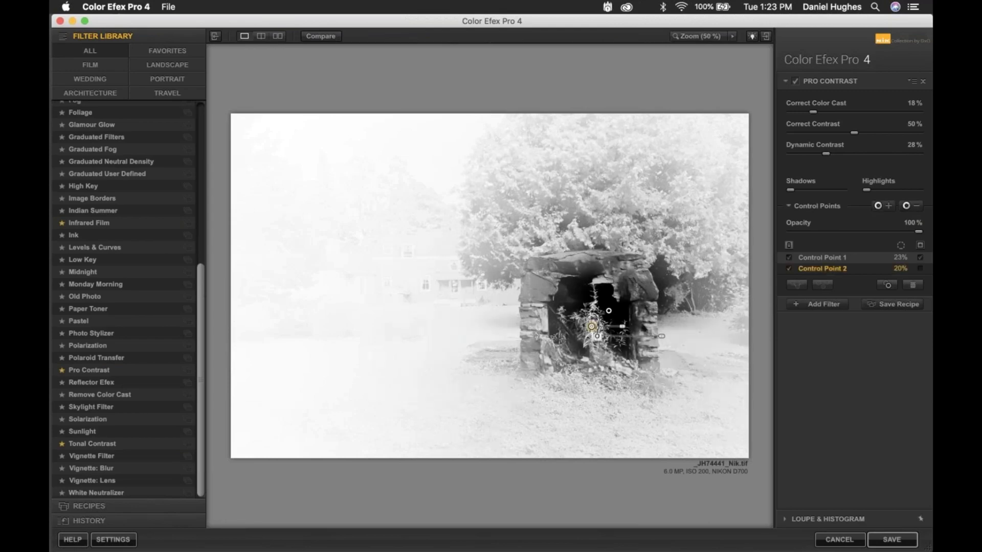
{"action": "left_click_drag", "start_coordinate": [628, 330], "coordinate": [625, 329]}
{"action": "left_click", "coordinate": [608, 311]}
{"action": "left_click", "coordinate": [878, 205]}
{"action": "left_click", "coordinate": [667, 279]}
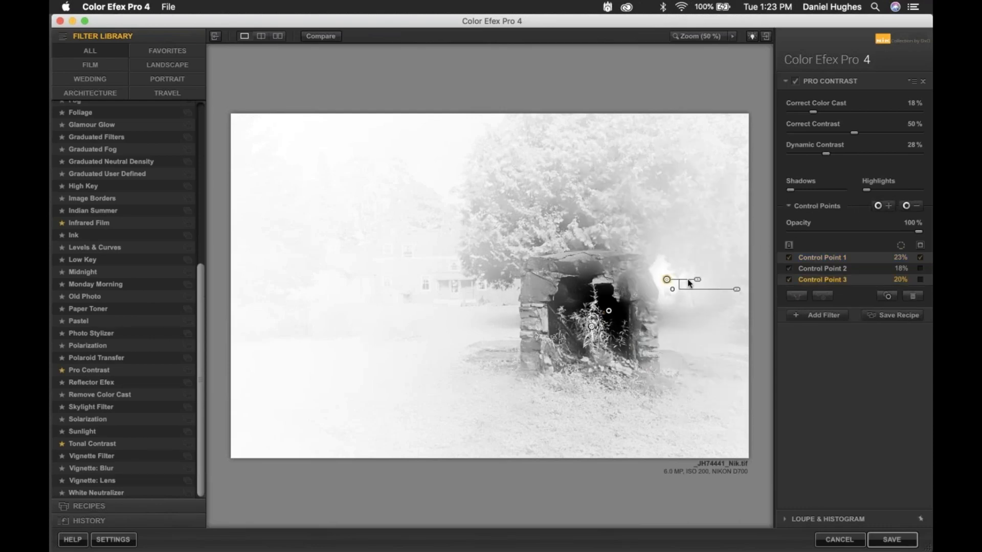
{"action": "left_click_drag", "start_coordinate": [699, 283], "coordinate": [555, 211]}
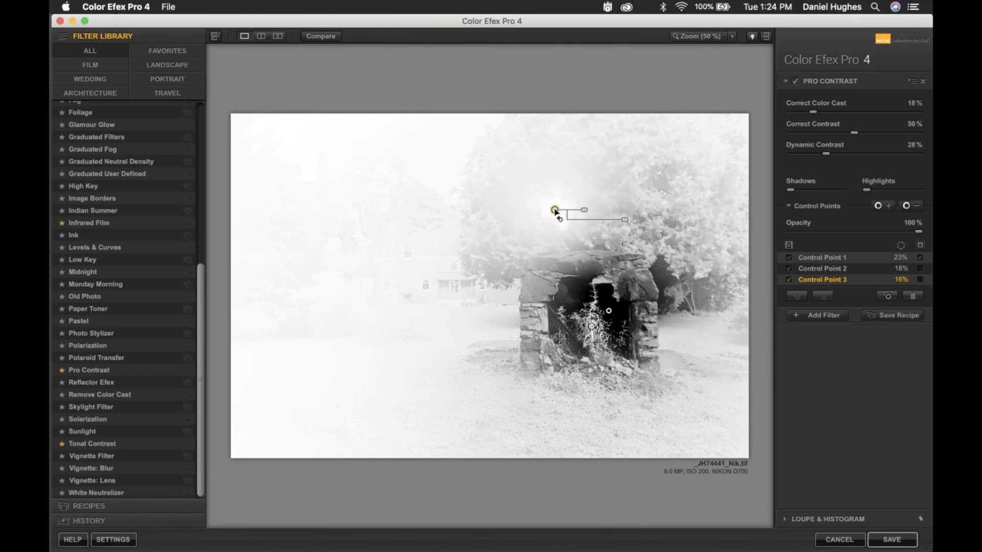
{"action": "key", "text": "BackSpace"}
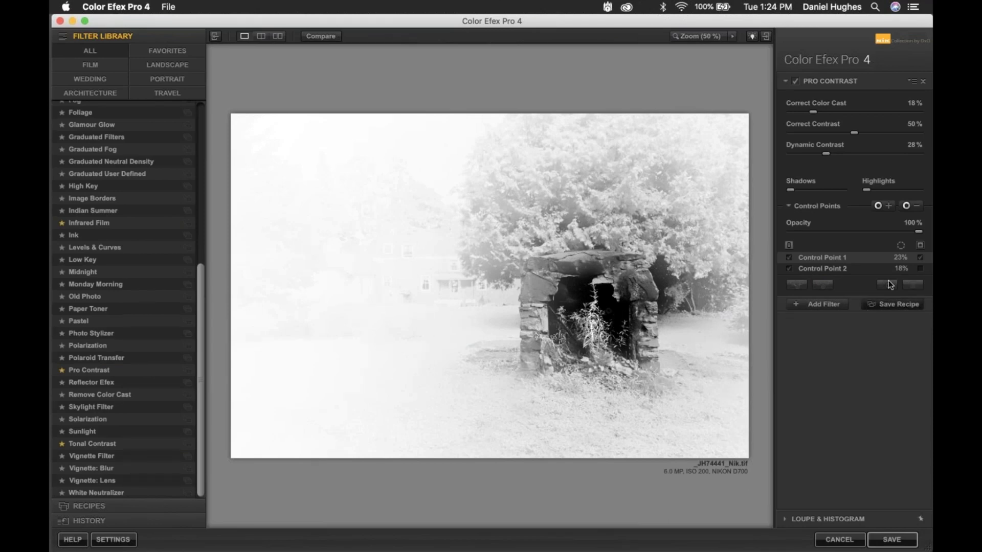
Hide the control point masks and compare the photo with Pro Contrast on and off
{"action": "left_click", "coordinate": [920, 246]}
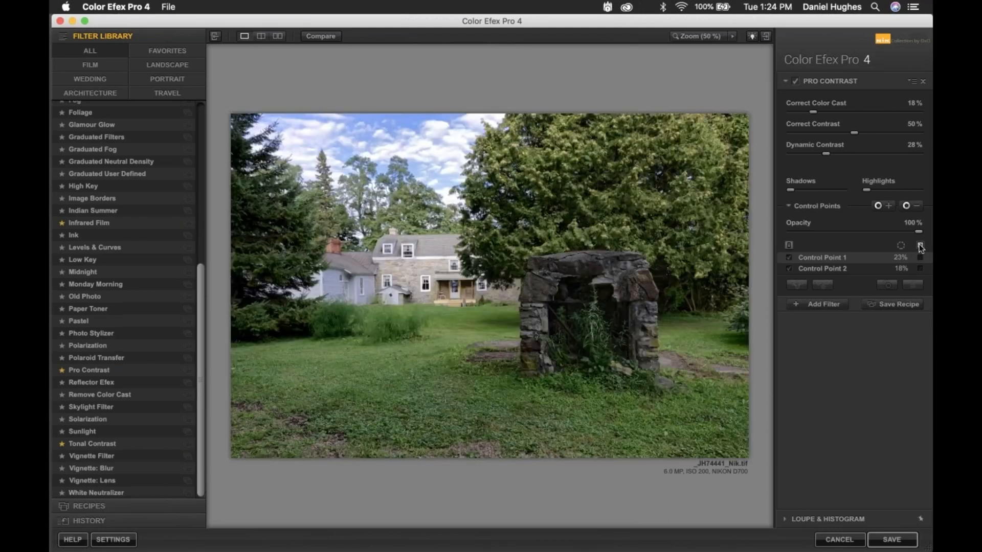
{"action": "left_click", "coordinate": [796, 81]}
{"action": "left_click", "coordinate": [796, 81]}
{"action": "left_click", "coordinate": [796, 81]}
{"action": "left_click", "coordinate": [795, 81]}
{"action": "left_click", "coordinate": [795, 81]}
{"action": "left_click", "coordinate": [796, 80]}
{"action": "left_click", "coordinate": [795, 80]}
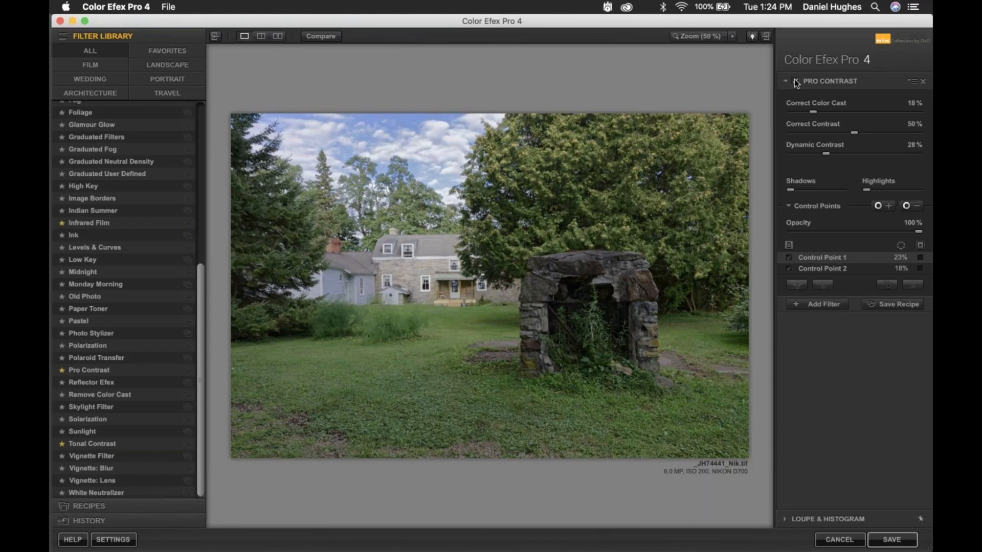
{"action": "left_click", "coordinate": [794, 80]}
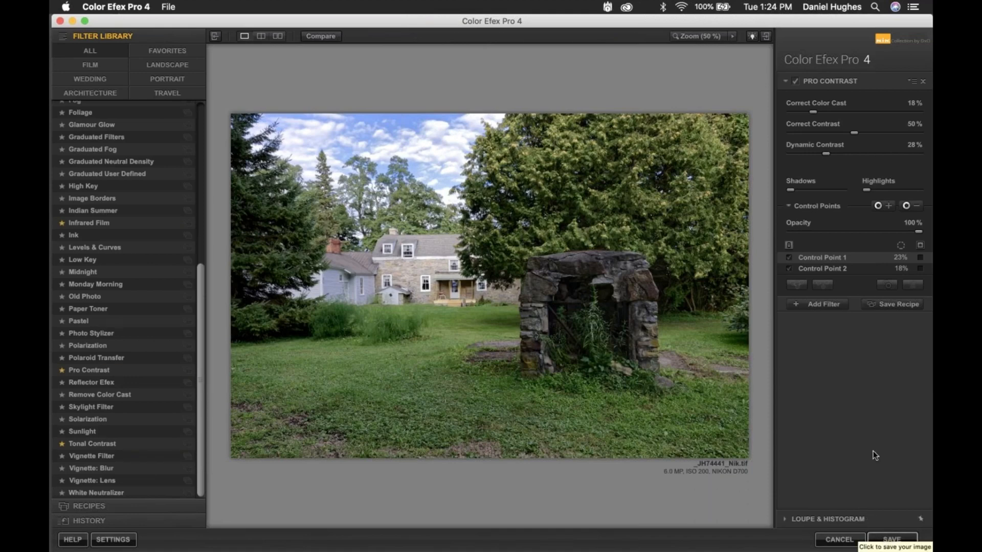
Save the filtered image back to DxO PhotoLab and open the Favorite filter combos_DSC1265-Pano.jpg image
{"action": "left_click", "coordinate": [878, 541]}
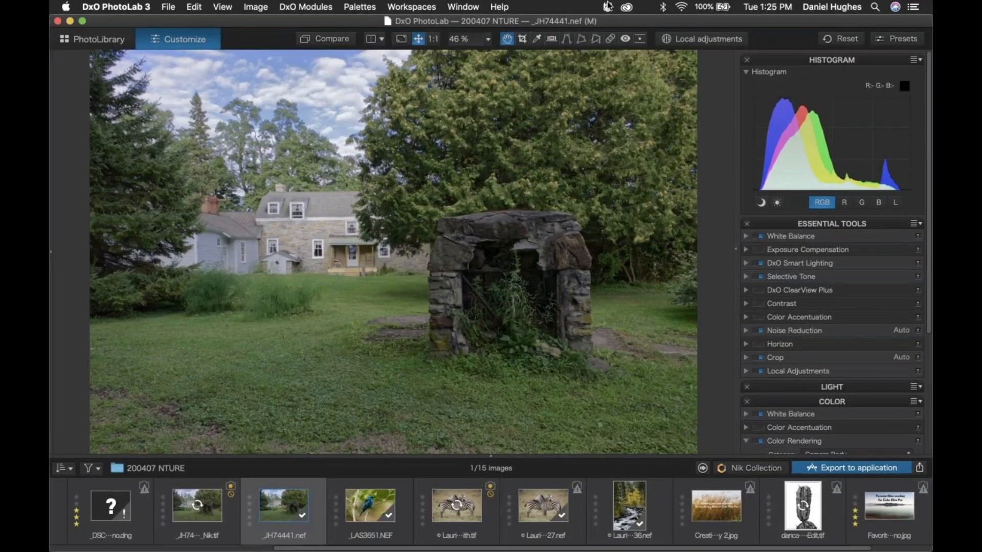
{"action": "left_click", "coordinate": [888, 513]}
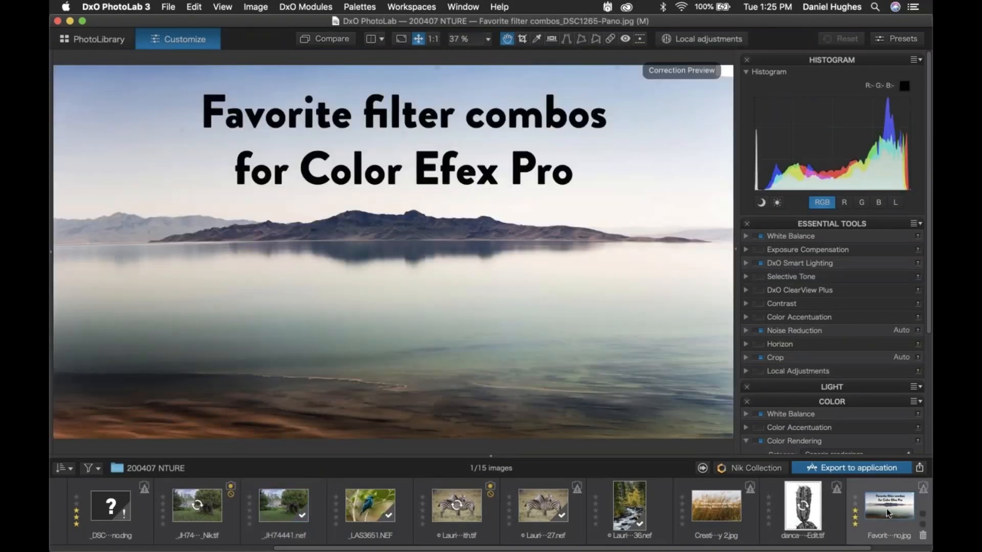
{"action": "mouse_move", "coordinate": [888, 513]}
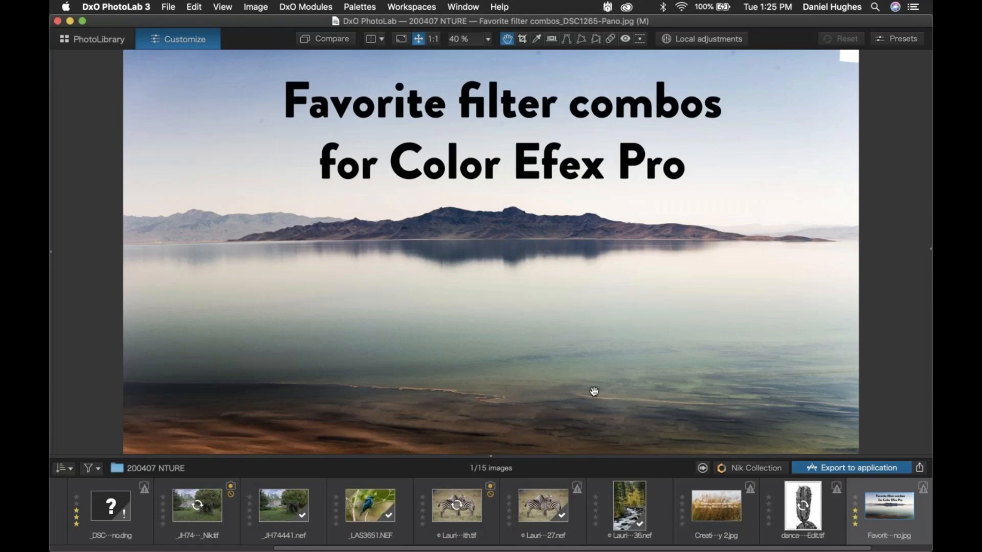
{"action": "key", "text": "super+alt+r"}
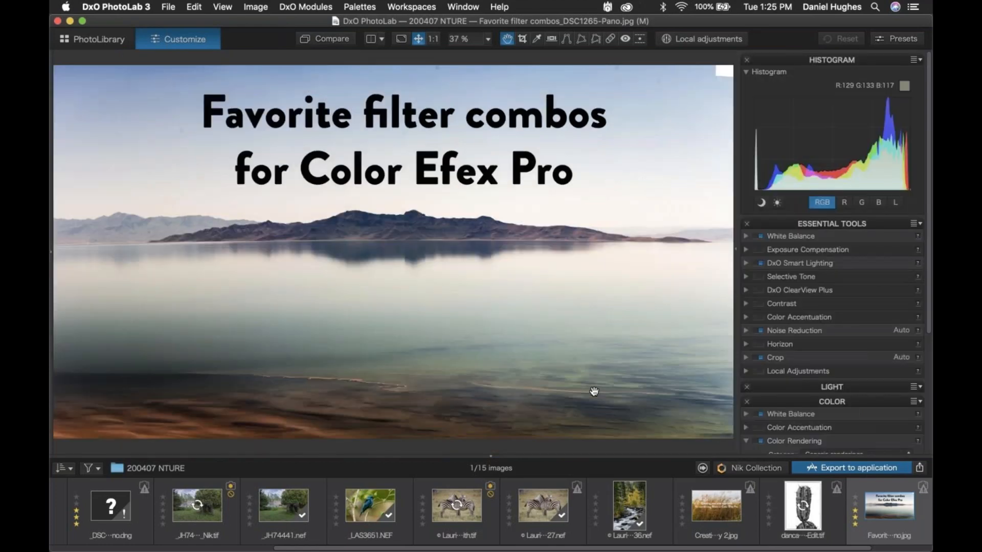
{"action": "key", "text": "super+alt+r"}
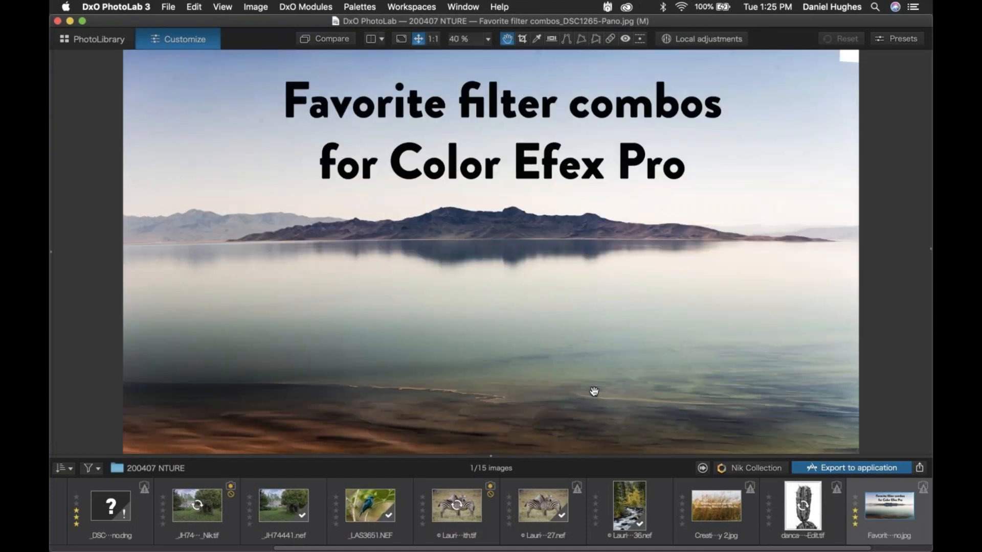
{"action": "key", "text": "super+alt+r"}
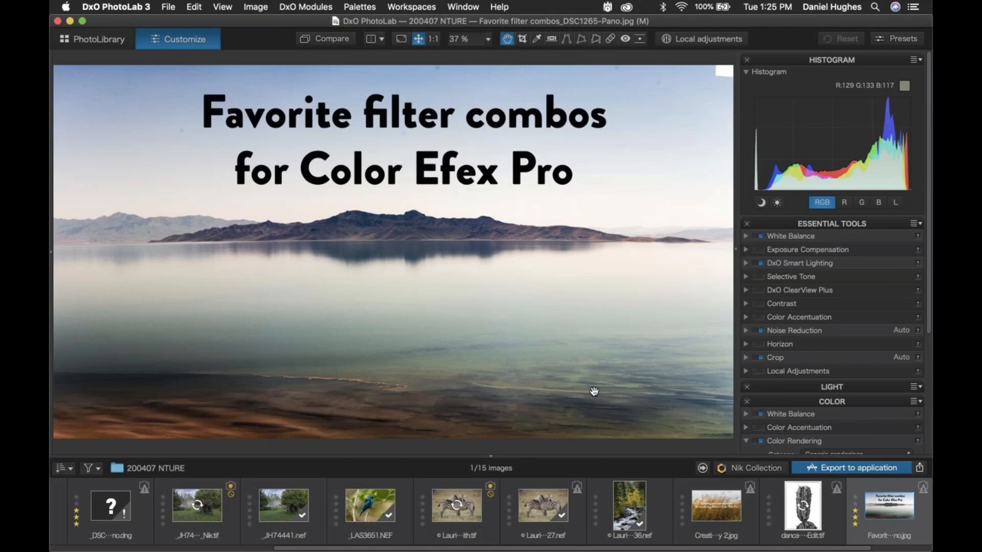
Open the bird photo _LAS3651.NEF and start local adjustments on it
{"action": "left_click", "coordinate": [367, 515]}
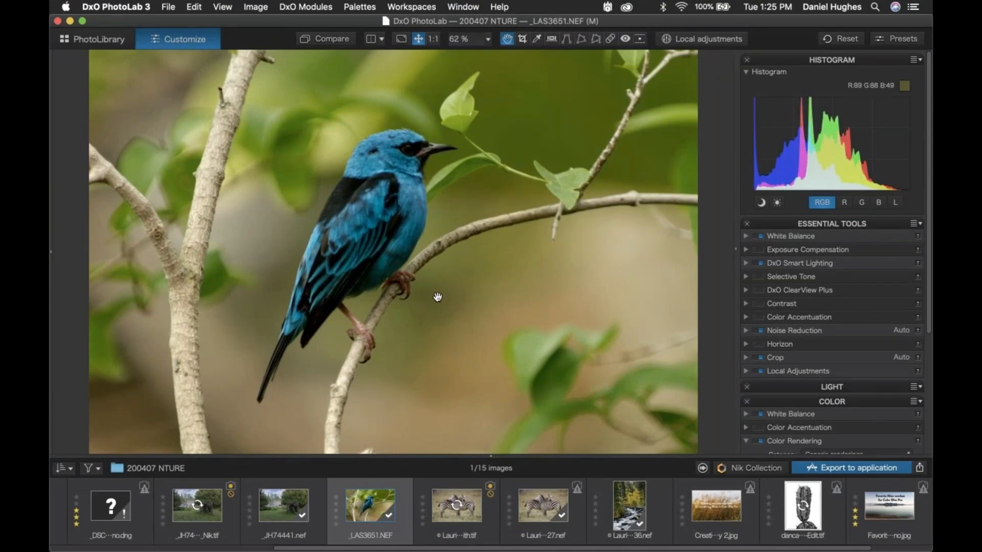
{"action": "scroll", "coordinate": [438, 297], "scroll_direction": "down", "scroll_amount": 2}
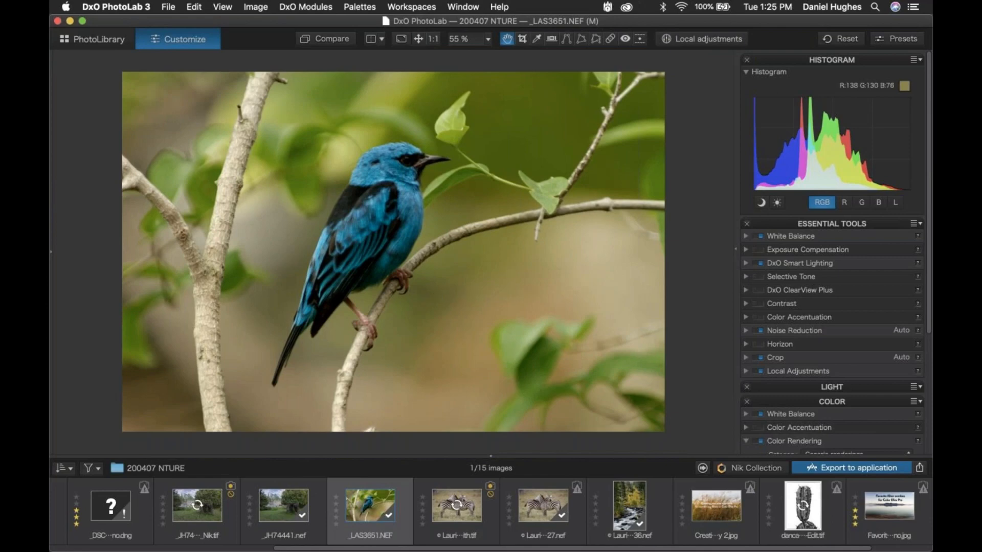
{"action": "left_click", "coordinate": [703, 41]}
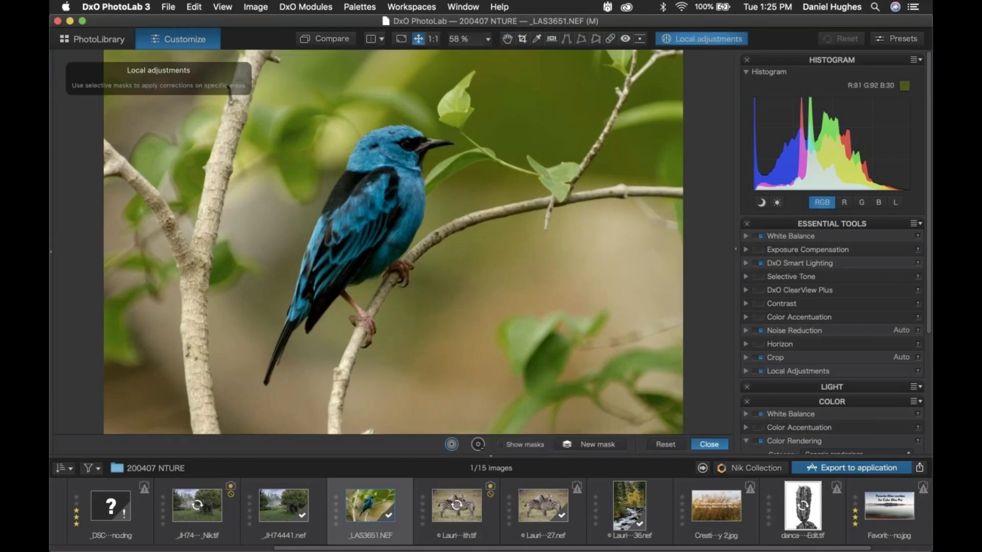
Place a local adjustment control point on the bird's head and shift its color settings to turn the blue feathers pink
{"action": "left_click", "coordinate": [393, 154]}
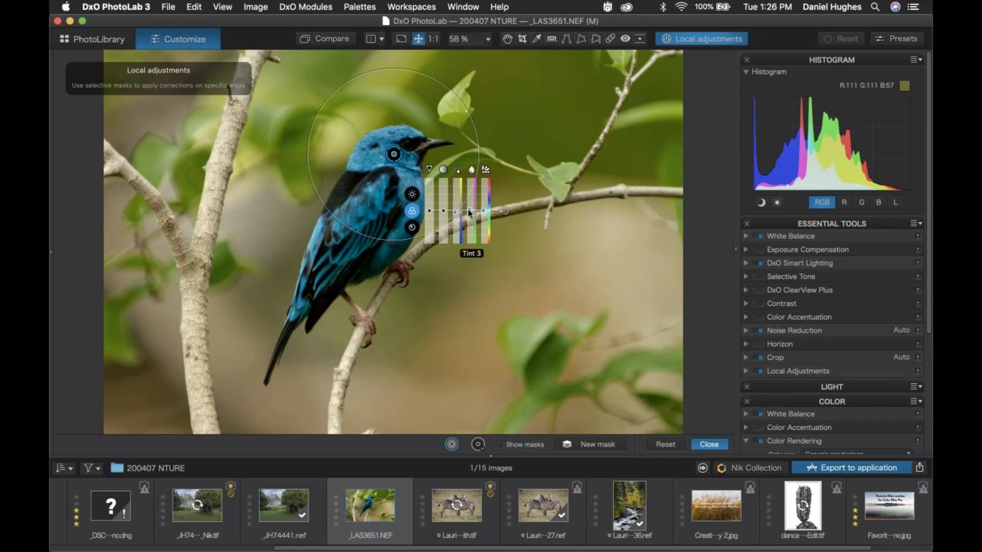
{"action": "left_click_drag", "start_coordinate": [394, 154], "coordinate": [391, 153]}
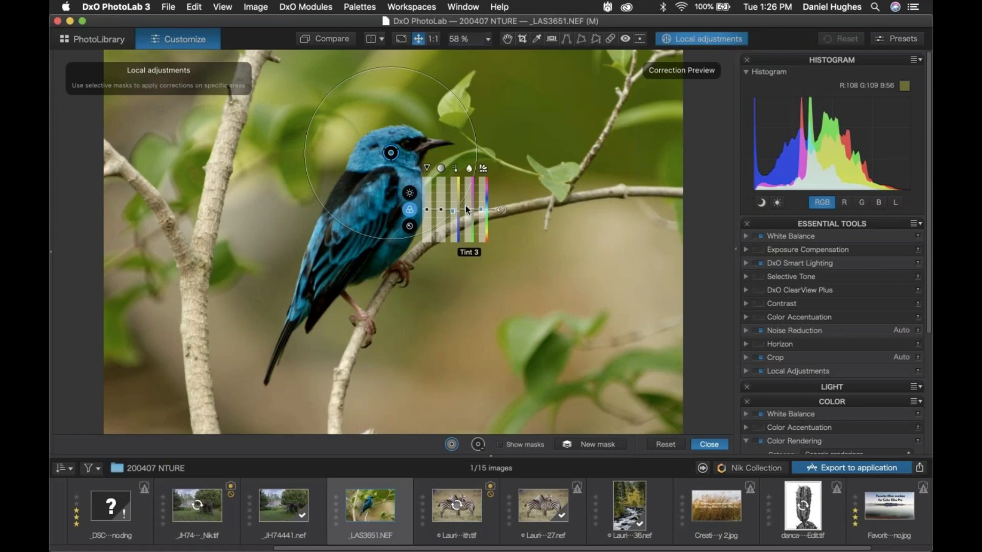
{"action": "mouse_move", "coordinate": [465, 206]}
{"action": "left_mouse_down"}
{"action": "mouse_move", "coordinate": [482, 205]}
{"action": "mouse_move", "coordinate": [485, 189]}
{"action": "mouse_move", "coordinate": [452, 207]}
{"action": "mouse_move", "coordinate": [467, 204]}
{"action": "left_mouse_up"}
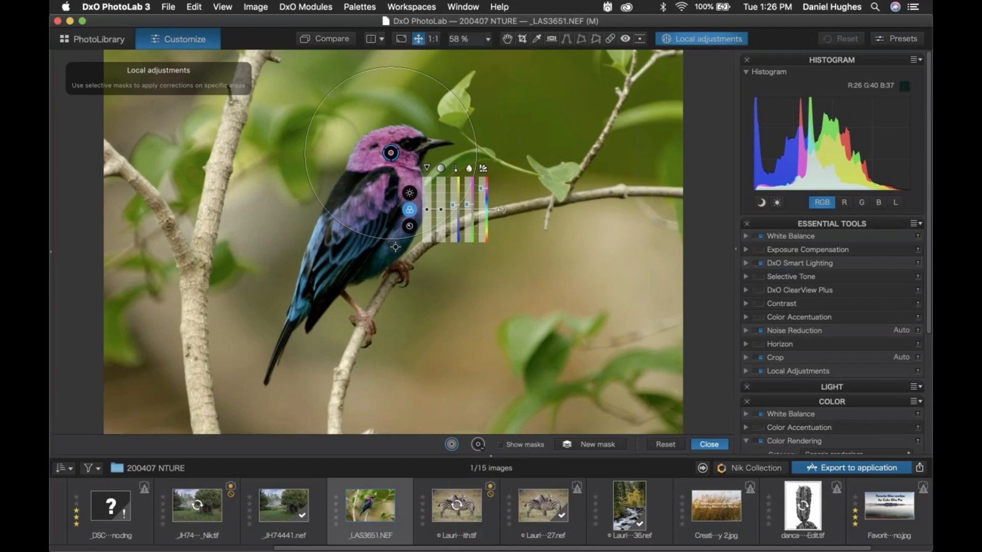
Extend the pink recoloring with additional control points on the bird's breast, wing, tail base and belly
{"action": "left_click", "coordinate": [396, 247]}
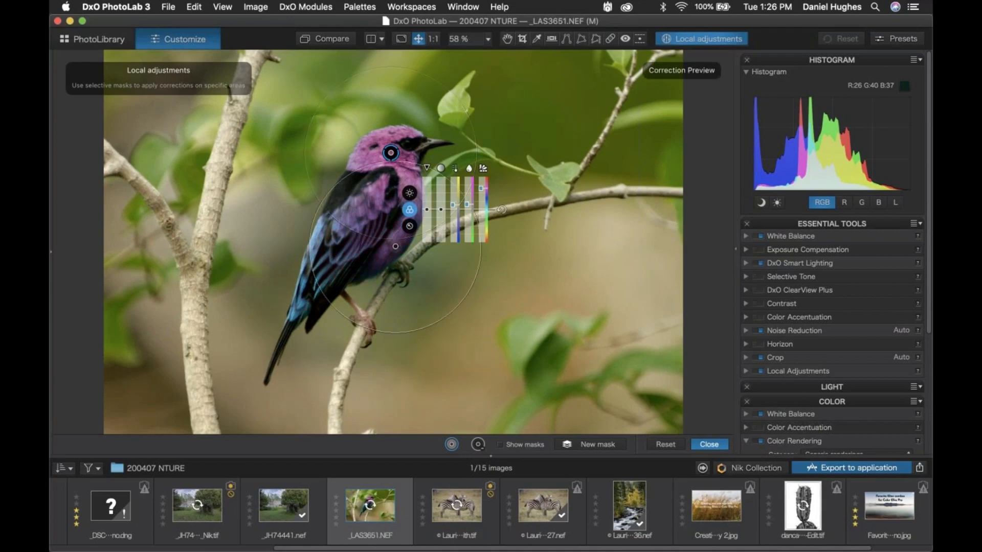
{"action": "left_click", "coordinate": [334, 229]}
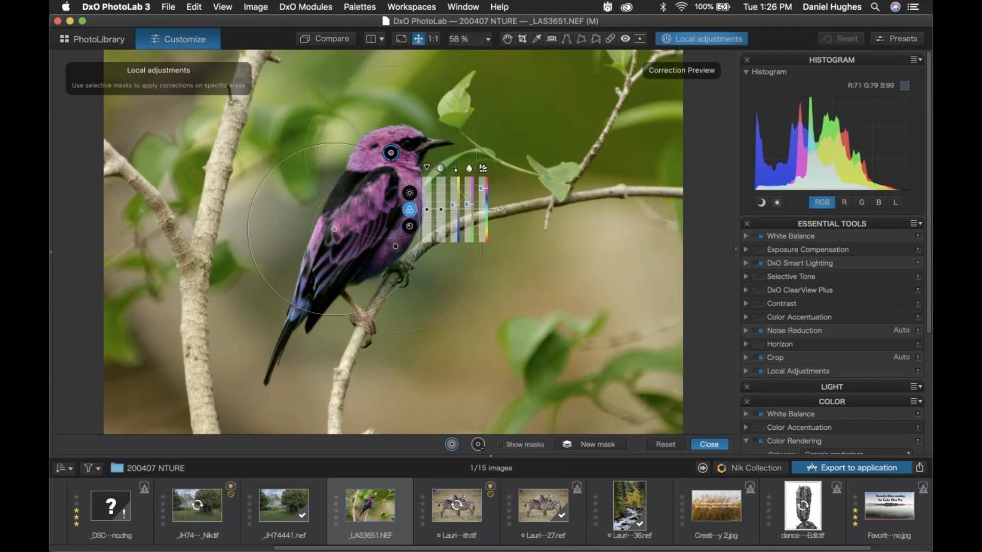
{"action": "left_click", "coordinate": [300, 305]}
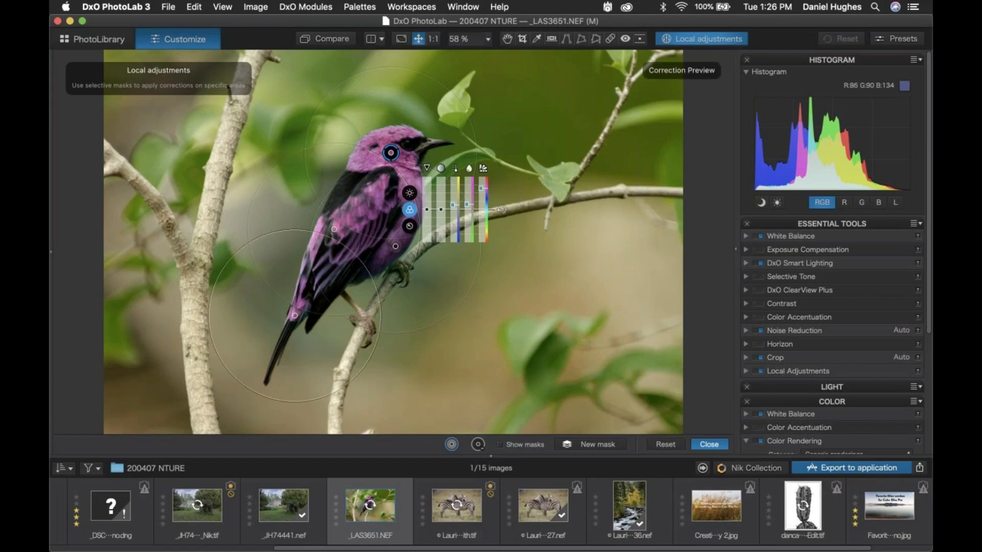
{"action": "left_click", "coordinate": [391, 153]}
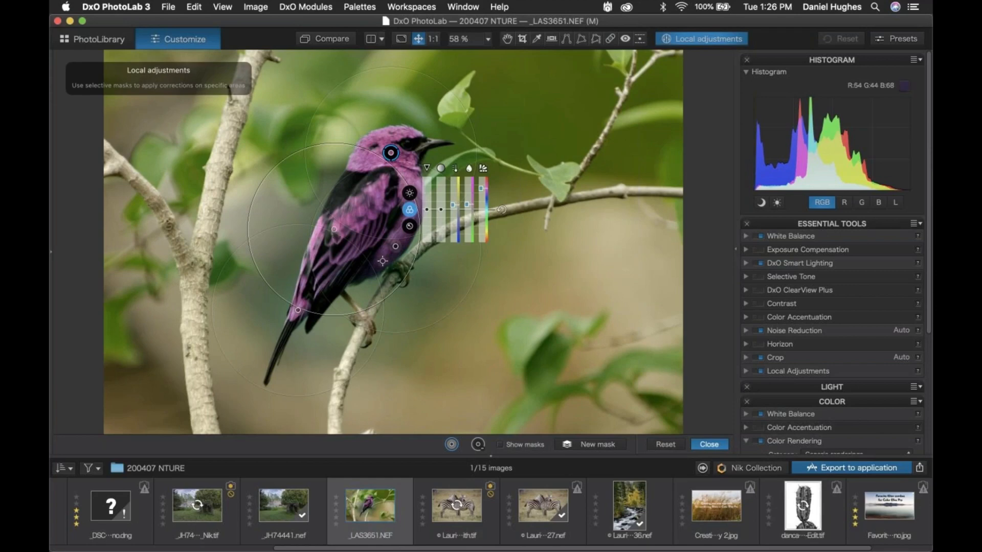
{"action": "left_click", "coordinate": [383, 259]}
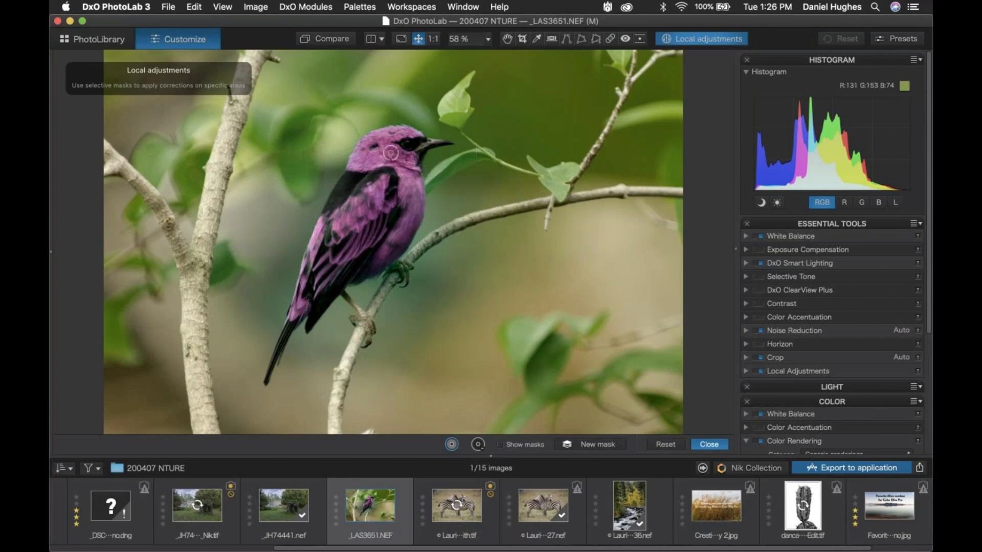
Add a separate small control point on the bird's eye and slightly raise its exposure
{"action": "left_click", "coordinate": [409, 143]}
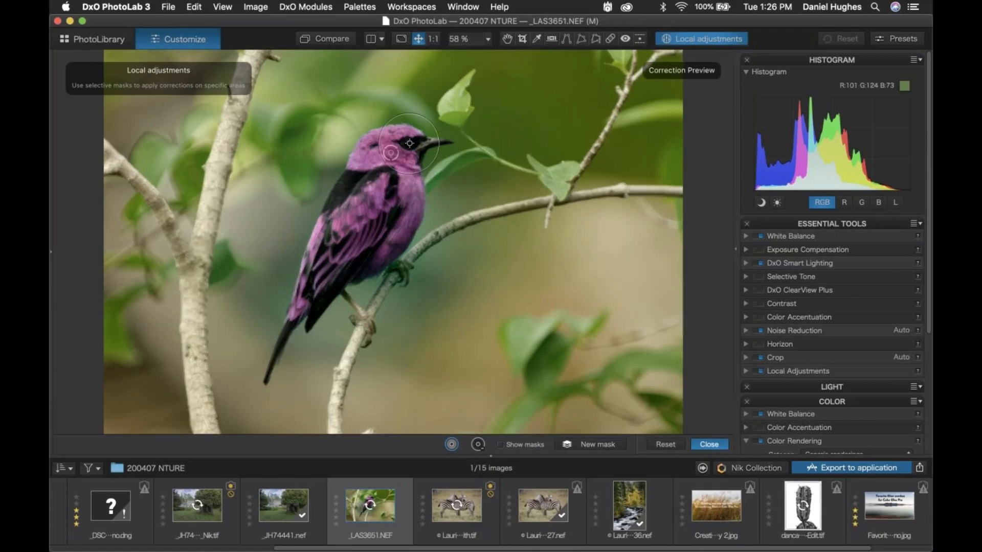
{"action": "left_click_drag", "start_coordinate": [593, 199], "coordinate": [562, 199]}
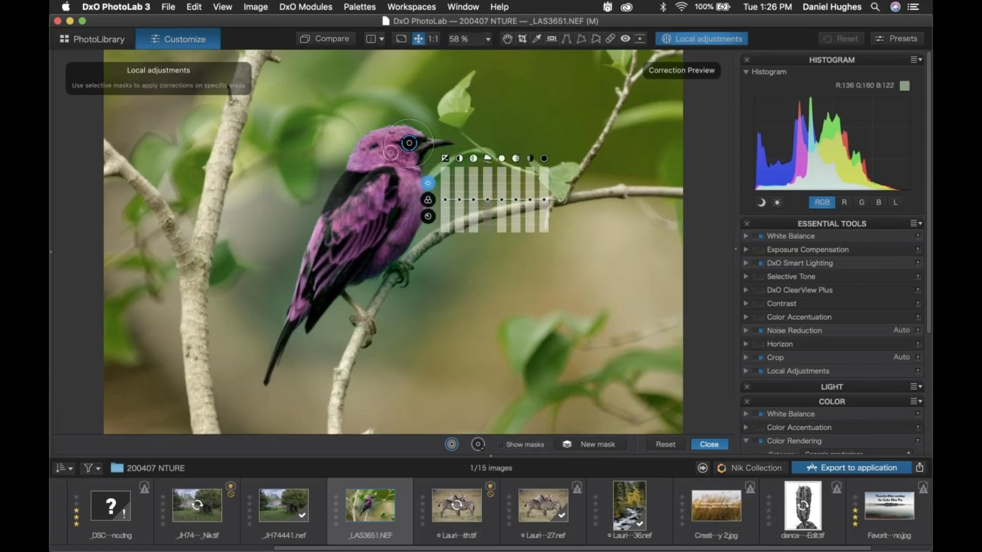
{"action": "left_click_drag", "start_coordinate": [446, 199], "coordinate": [451, 195]}
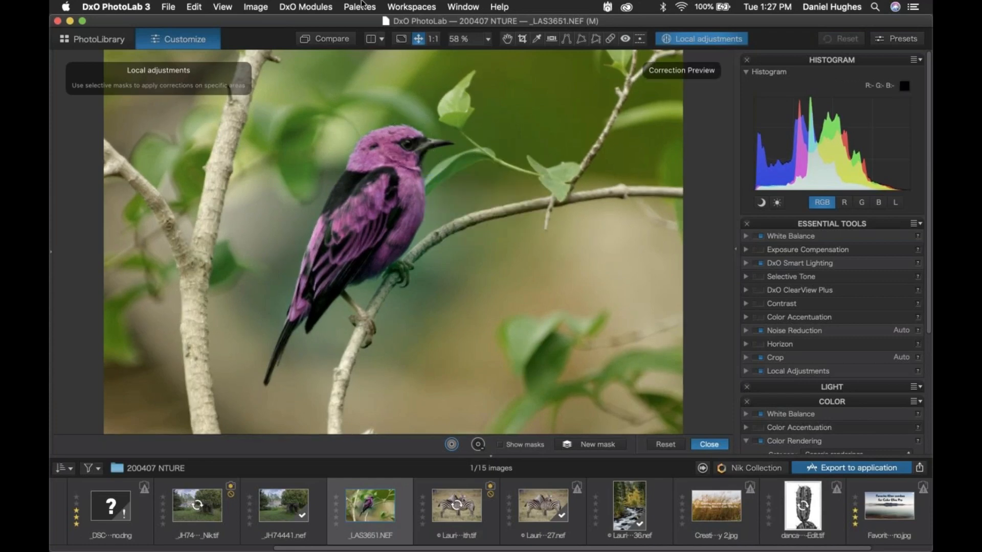
Compare the recolored bird with the original photo and reset all local adjustments
{"action": "left_click", "coordinate": [325, 41]}
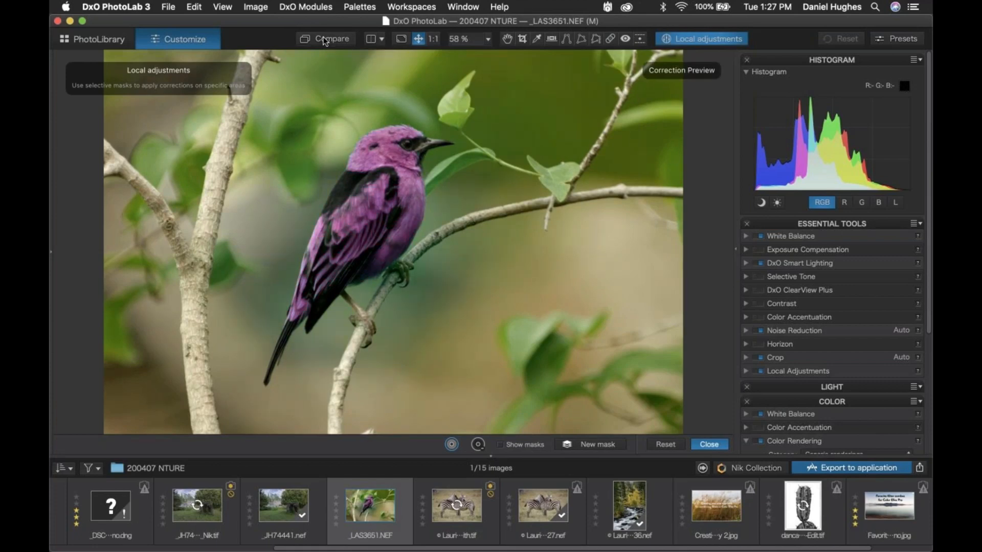
{"action": "mouse_move", "coordinate": [391, 152]}
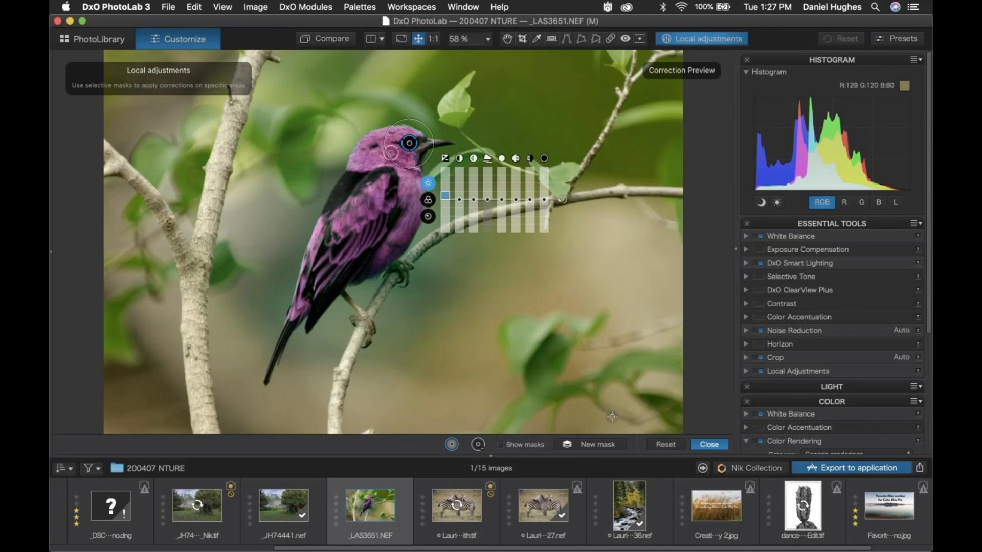
{"action": "left_click", "coordinate": [664, 444]}
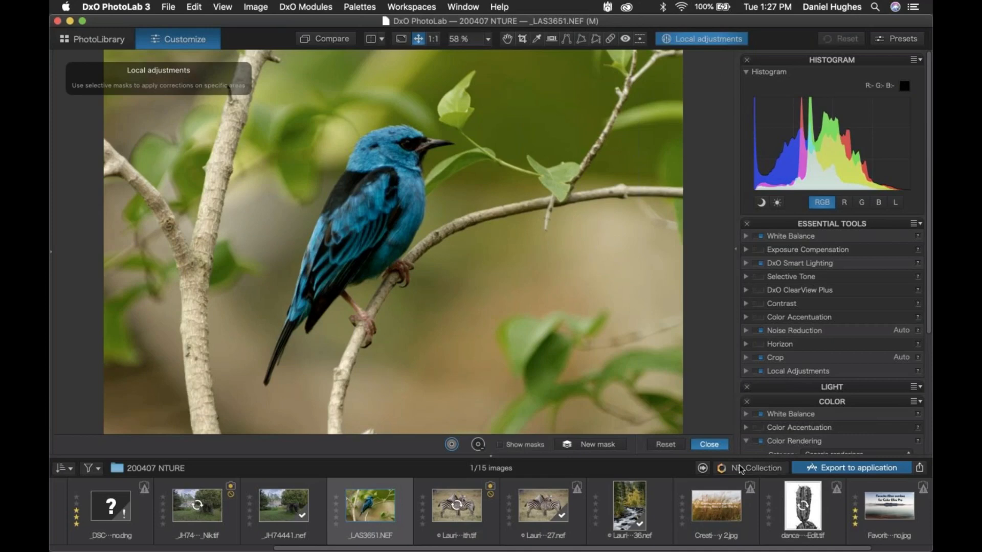
Send the bird photo to Color Efex Pro 4 from the Nik Collection and apply the Bleach Bypass filter
{"action": "left_click", "coordinate": [740, 469]}
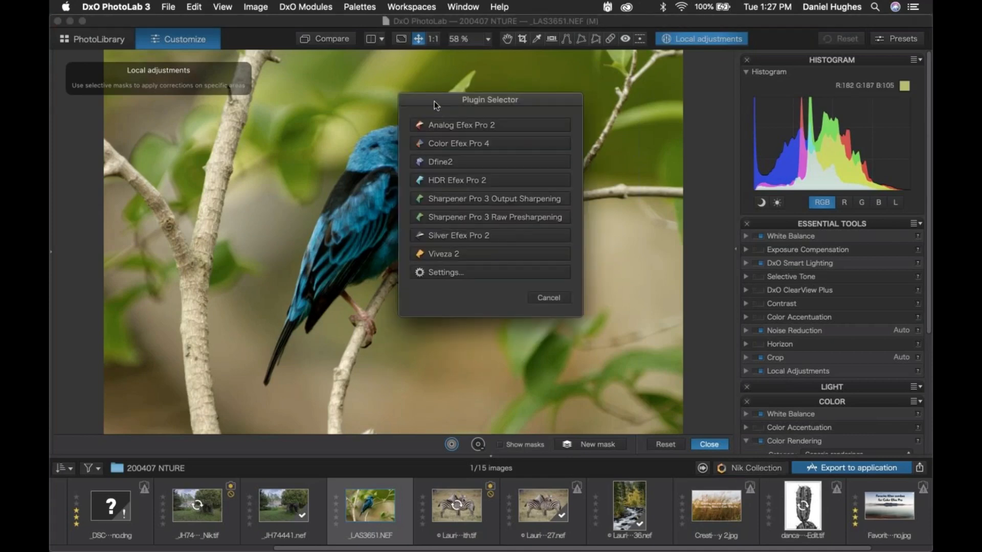
{"action": "left_click", "coordinate": [479, 160]}
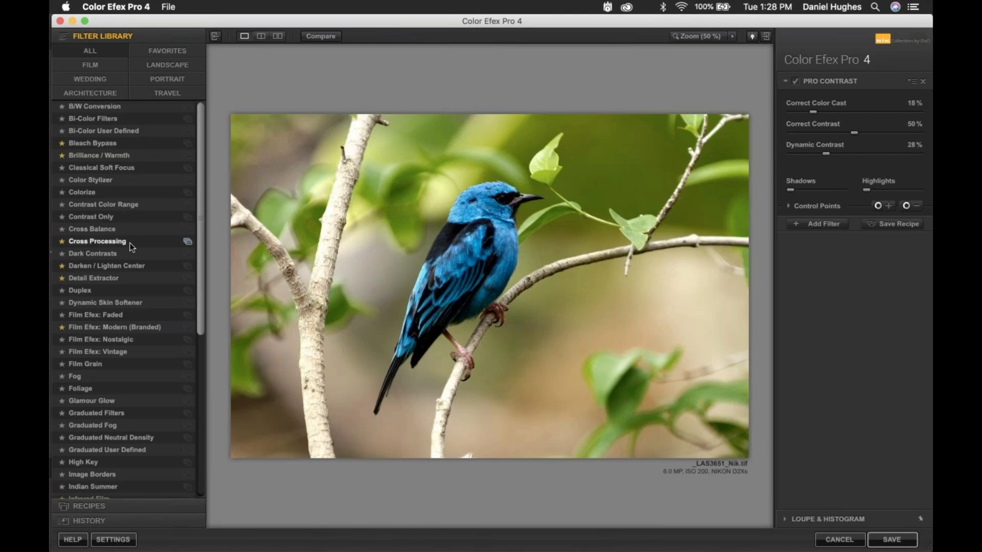
{"action": "left_click", "coordinate": [82, 145]}
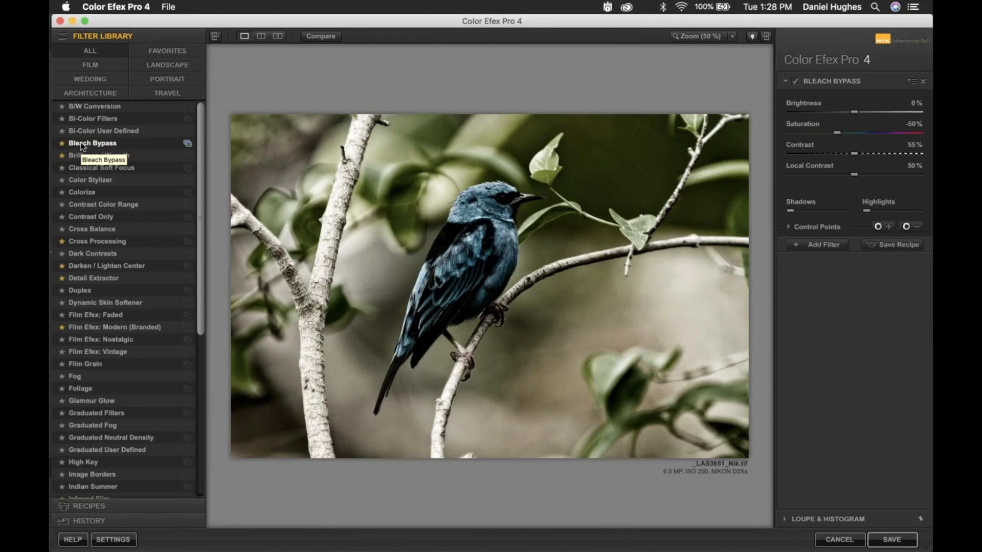
Hide the filter library to enlarge the preview and compare the Bleach Bypass result with the original image
{"action": "left_click", "coordinate": [215, 36]}
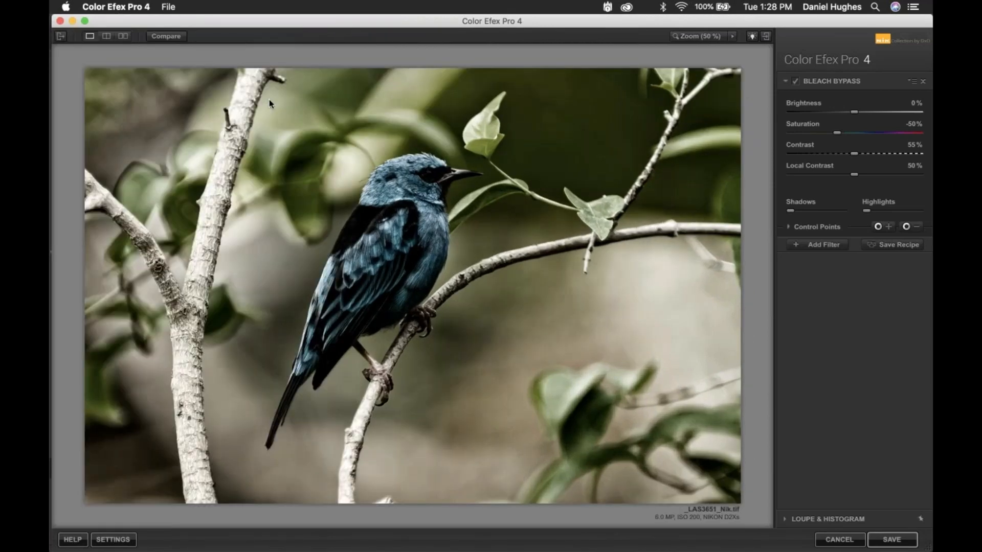
{"action": "left_click", "coordinate": [180, 35]}
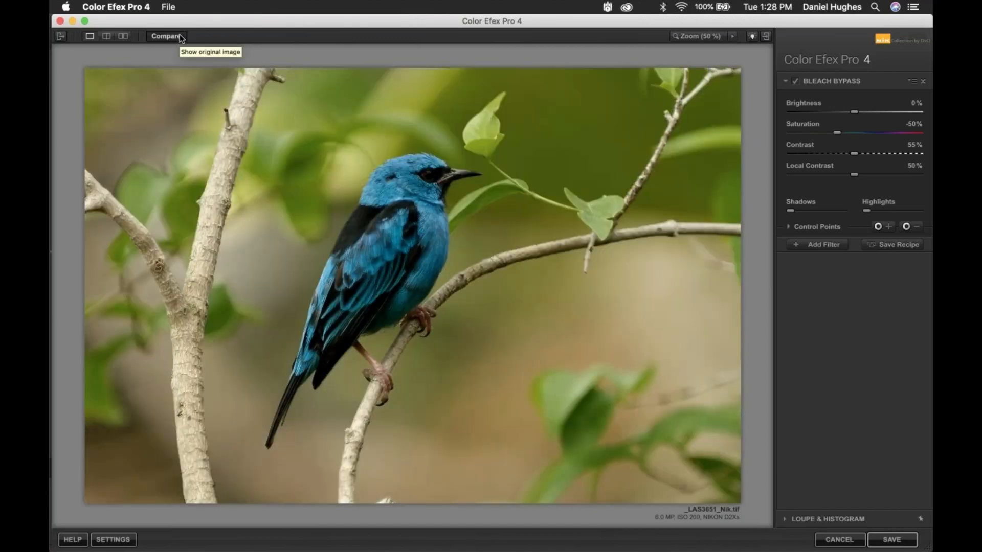
{"action": "left_click", "coordinate": [179, 35]}
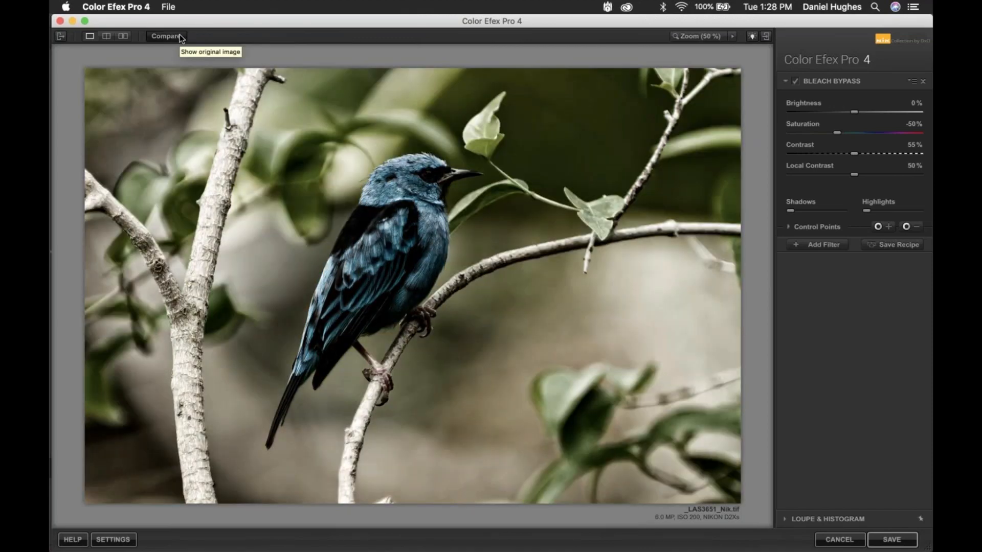
{"action": "left_click", "coordinate": [178, 37]}
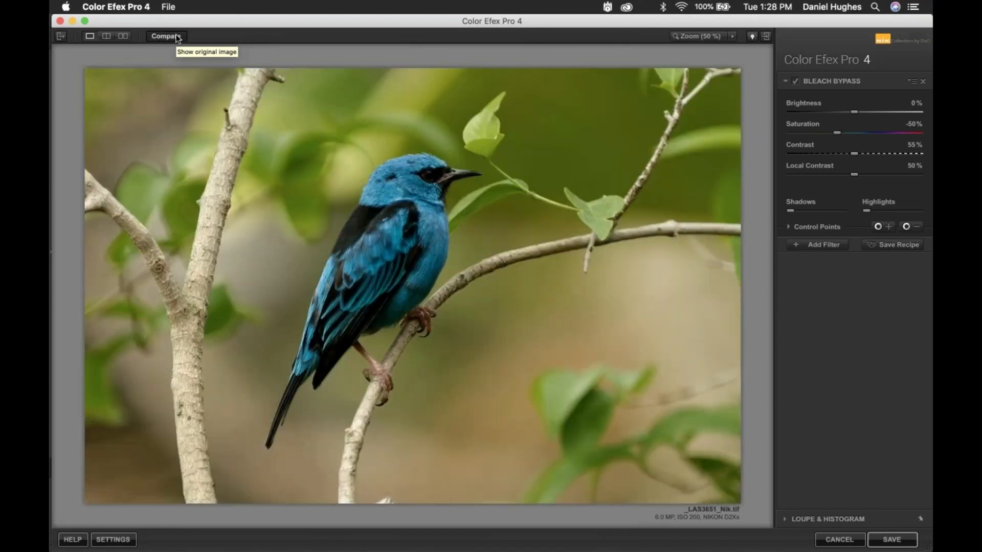
{"action": "left_click", "coordinate": [178, 36]}
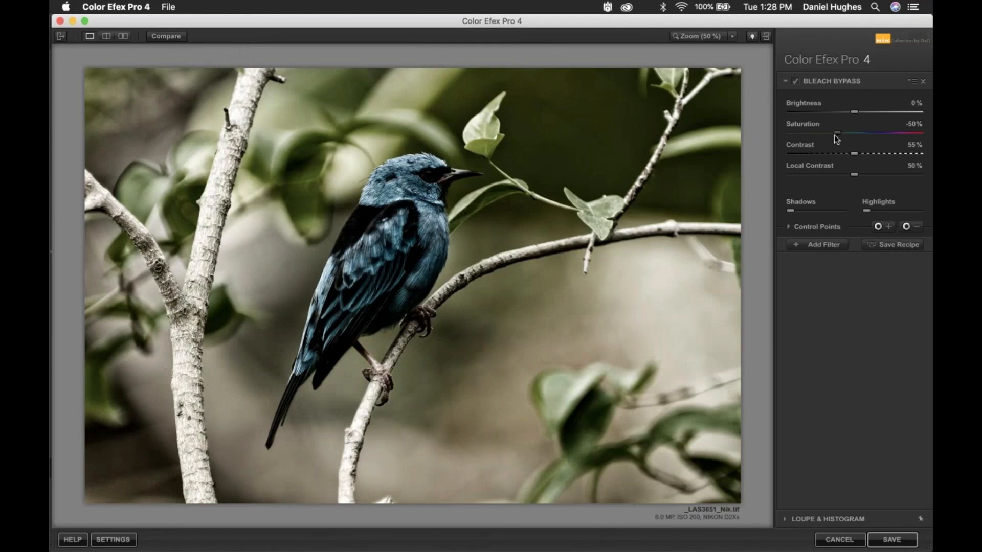
Set Bleach Bypass to 0% saturation, 20% contrast and 0% local contrast
{"action": "left_click_drag", "start_coordinate": [837, 132], "coordinate": [895, 133]}
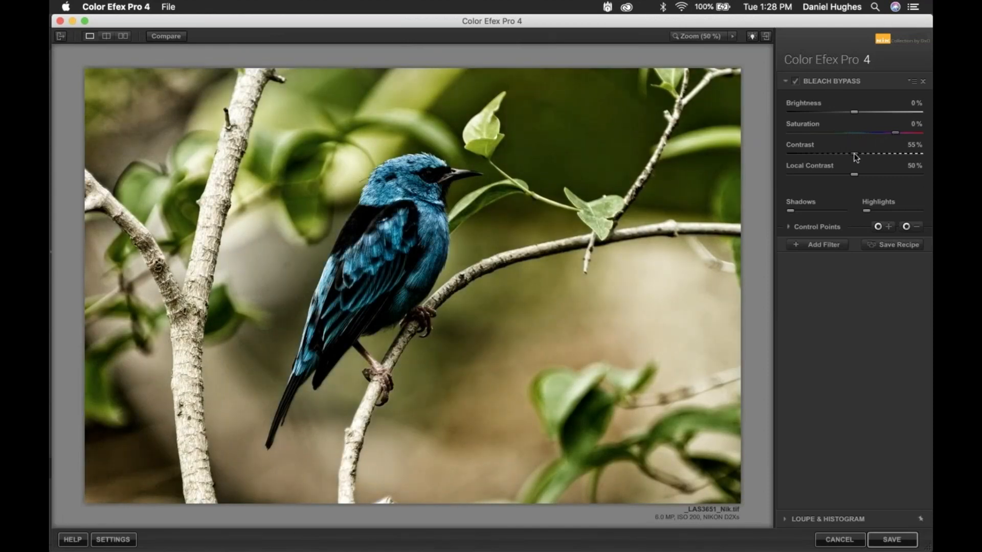
{"action": "left_click", "coordinate": [791, 153]}
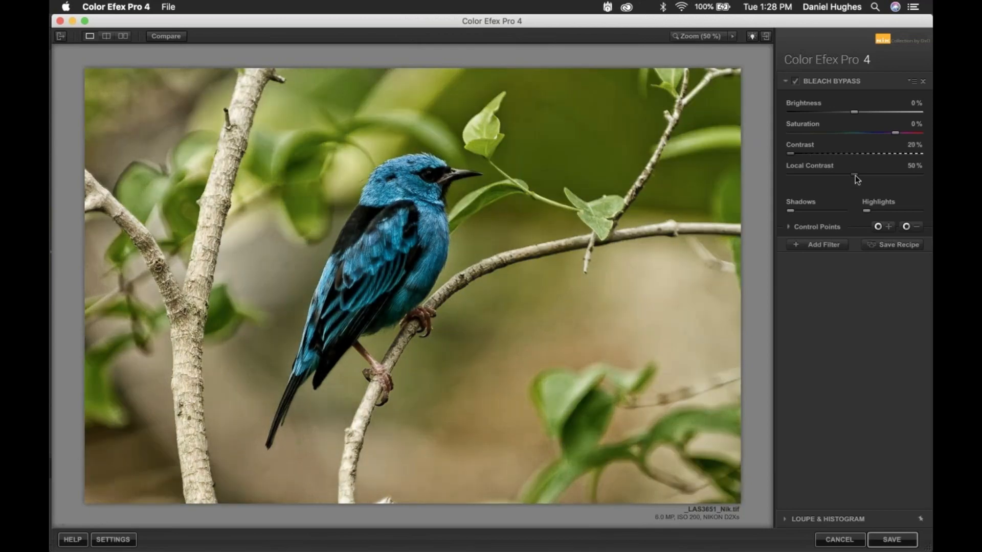
{"action": "left_click", "coordinate": [790, 174]}
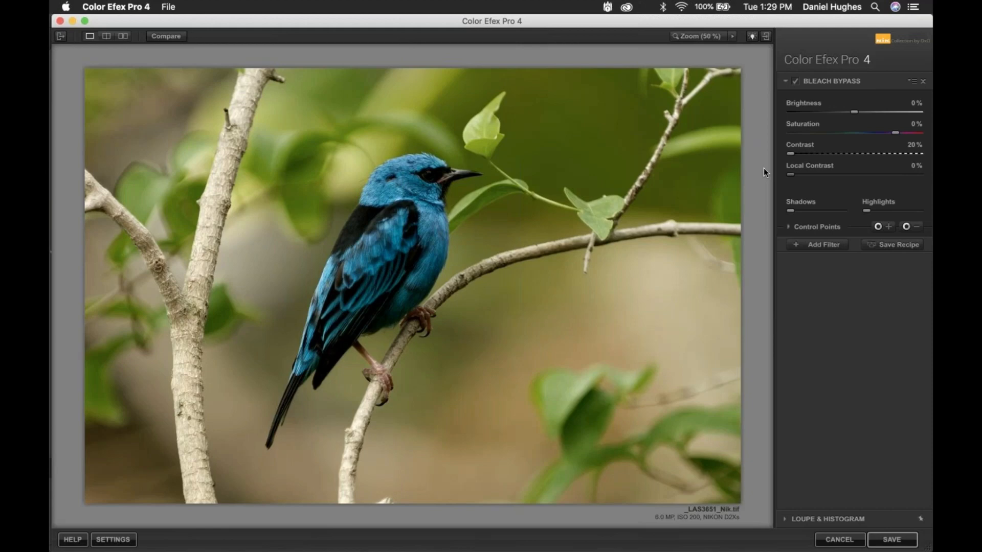
Set the Bleach Bypass local contrast to 13% and check the effect by switching the filter off and on
{"action": "left_click", "coordinate": [795, 81]}
{"action": "left_click_drag", "start_coordinate": [804, 174], "coordinate": [806, 174]}
{"action": "left_click", "coordinate": [796, 81]}
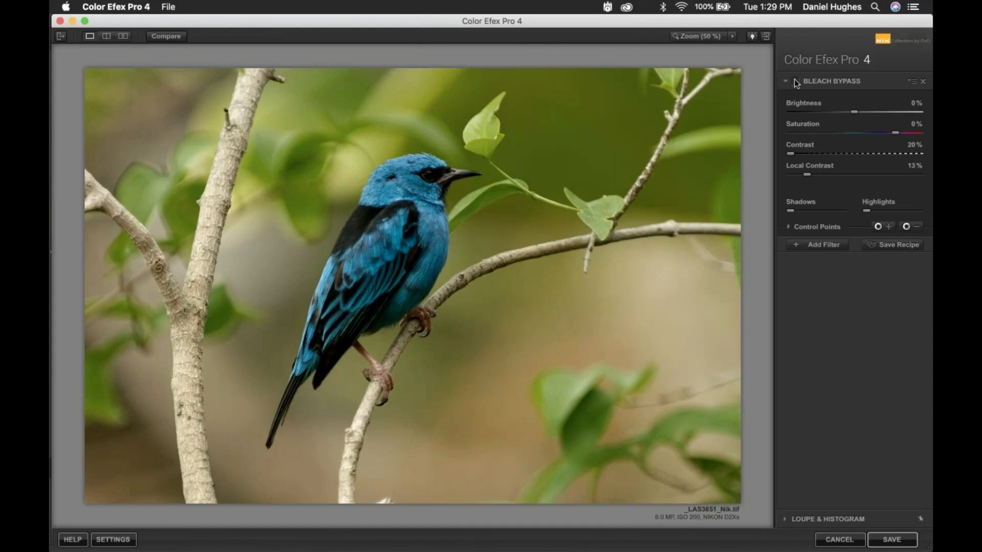
{"action": "left_click", "coordinate": [796, 82]}
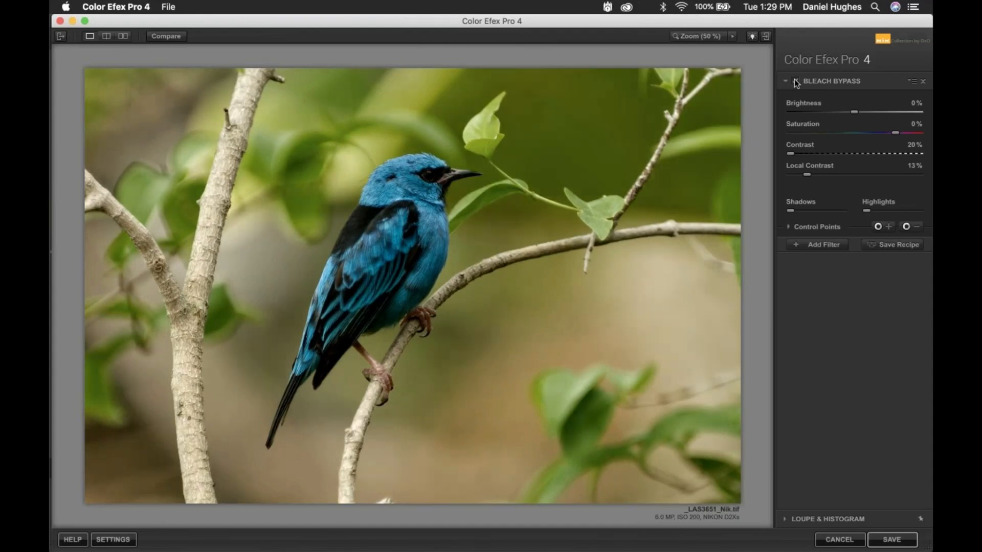
Add five Bleach Bypass control points along the blue bird's head, breast, wing, lower body and tail, each sized 18%
{"action": "left_click", "coordinate": [887, 228]}
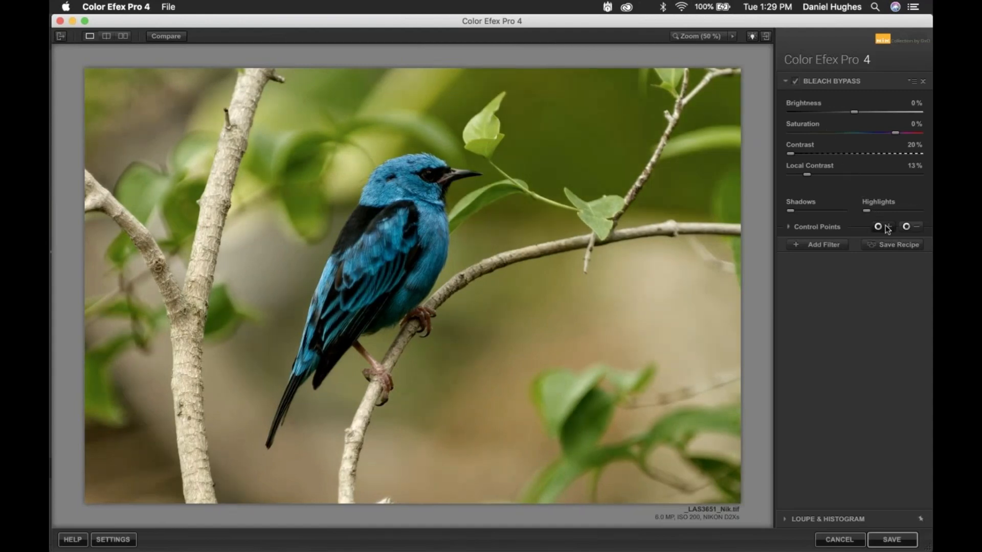
{"action": "left_click", "coordinate": [408, 181]}
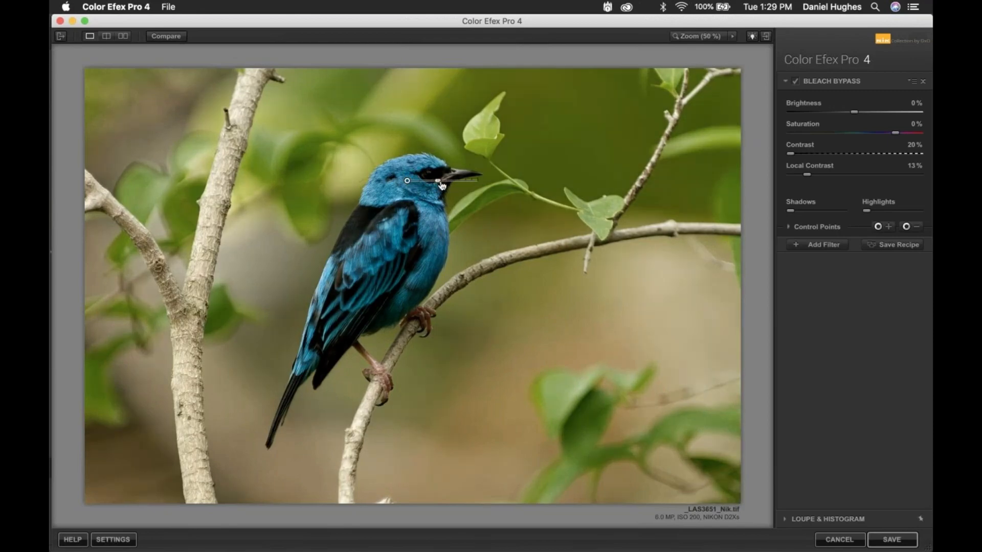
{"action": "left_click", "coordinate": [414, 186]}
{"action": "left_click_drag", "start_coordinate": [407, 180], "coordinate": [340, 333]}
{"action": "left_click", "coordinate": [337, 262]}
Compare before and after in a split preview, return to the single view and set the Bleach Bypass brightness to 4%
{"action": "left_click", "coordinate": [108, 36]}
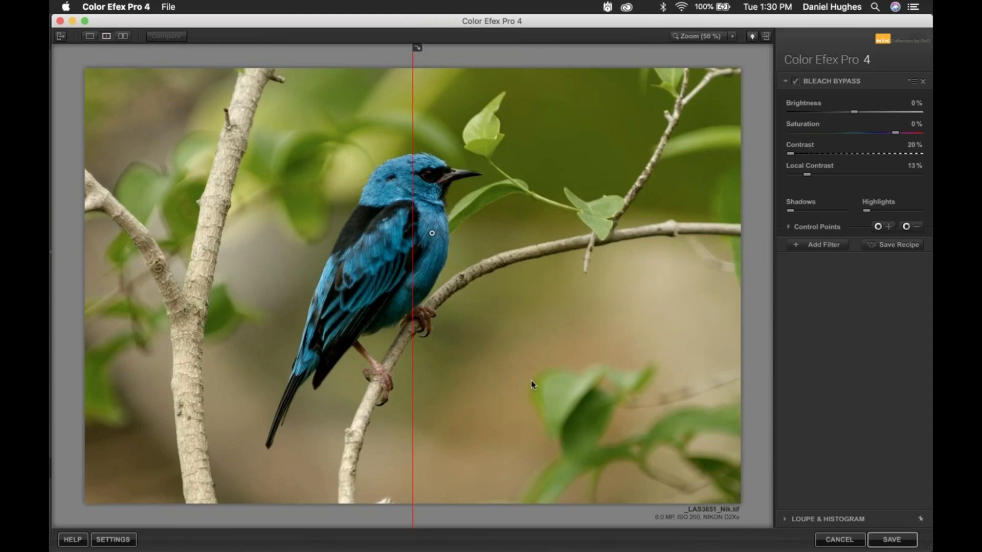
{"action": "left_click_drag", "start_coordinate": [413, 130], "coordinate": [203, 56]}
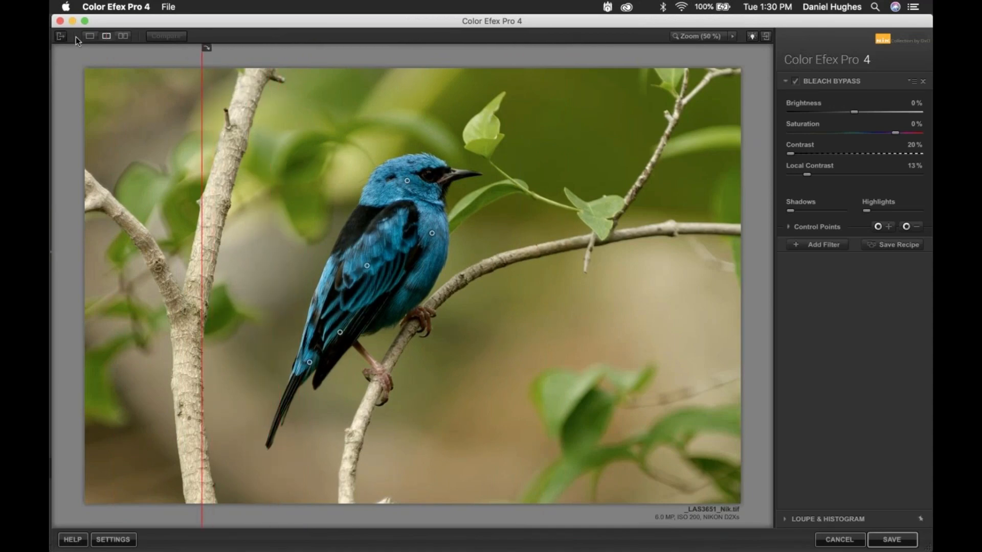
{"action": "left_click", "coordinate": [89, 36]}
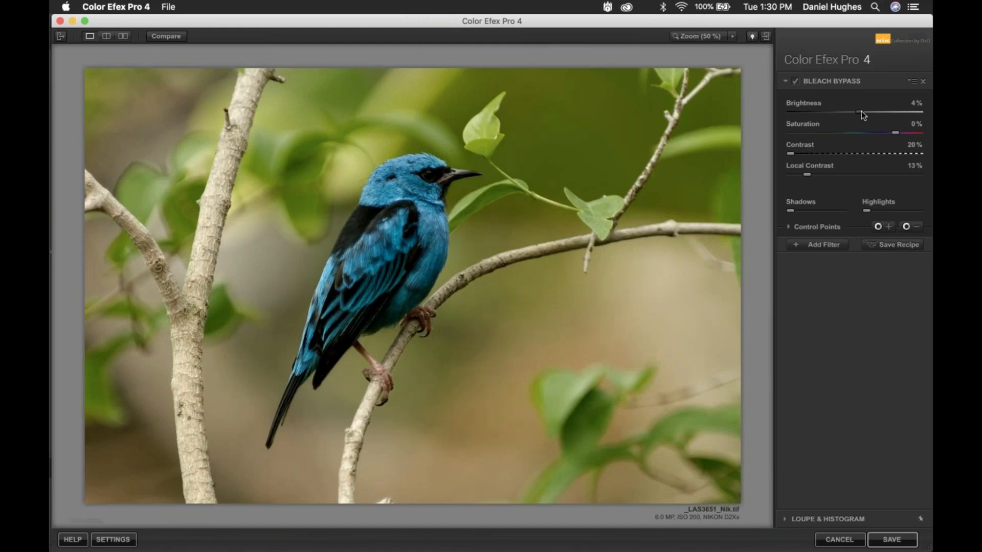
Expand the Bleach Bypass control point list and display the mask of all five control points
{"action": "left_click", "coordinate": [803, 227]}
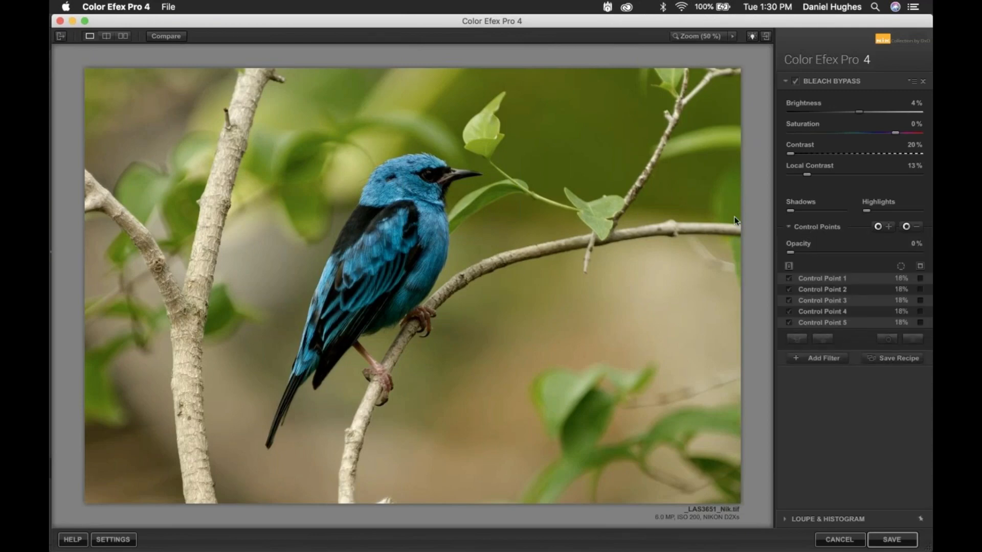
{"action": "mouse_move", "coordinate": [459, 220]}
{"action": "left_click", "coordinate": [920, 267]}
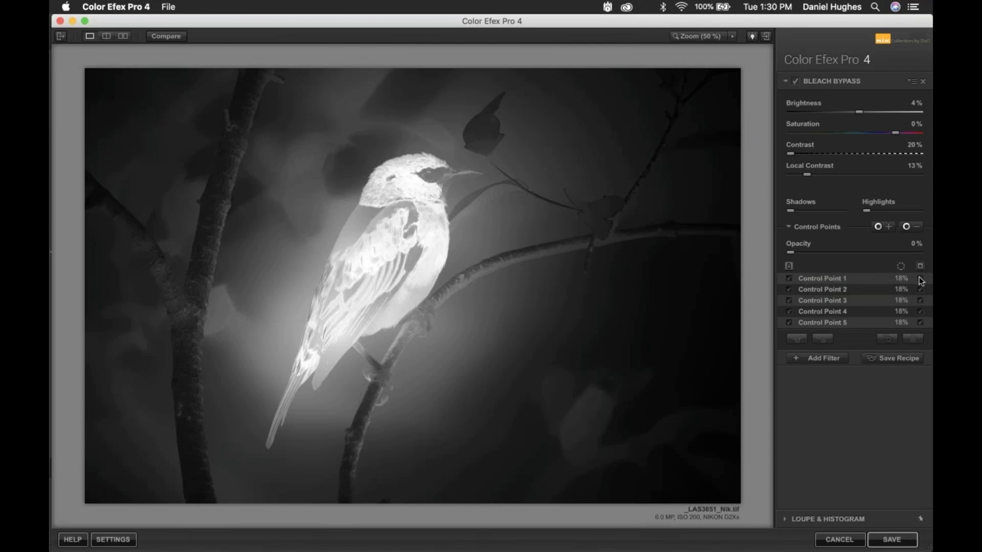
Add negative control points in the background beside the breast at 72% size and behind the bird's back at 73% size
{"action": "left_click", "coordinate": [915, 229]}
{"action": "left_click", "coordinate": [460, 255]}
{"action": "left_click_drag", "start_coordinate": [490, 256], "coordinate": [516, 259]}
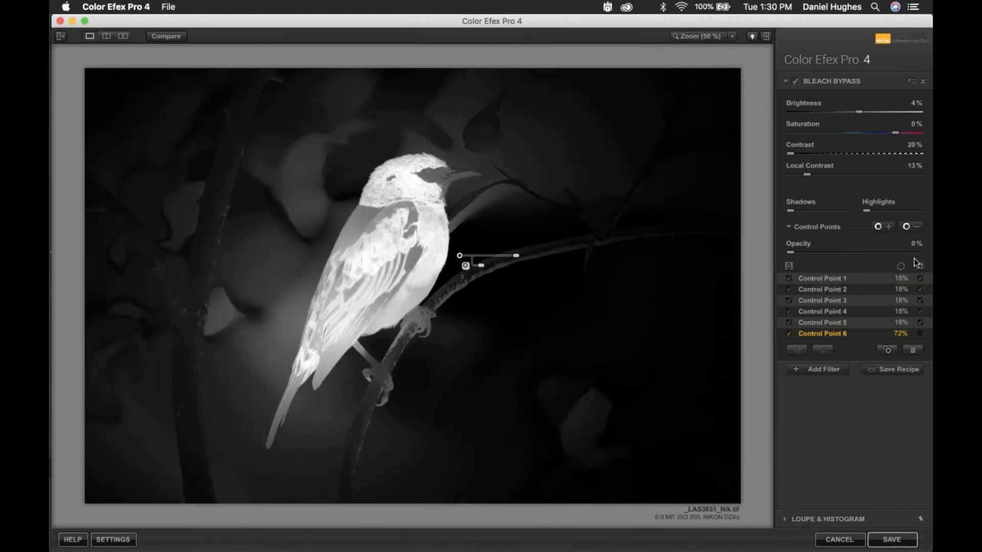
{"action": "left_click", "coordinate": [915, 228]}
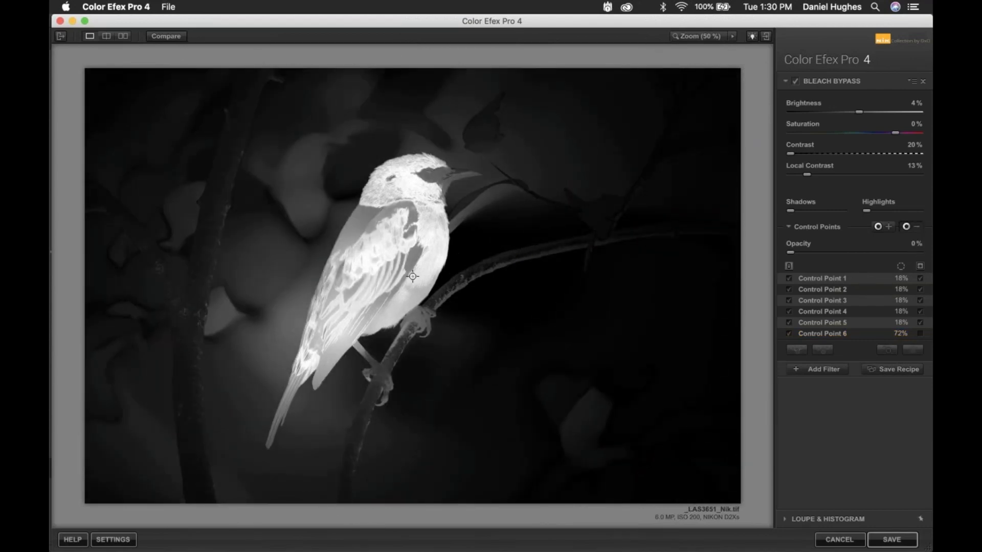
{"action": "left_click", "coordinate": [301, 290]}
{"action": "left_click_drag", "start_coordinate": [331, 290], "coordinate": [357, 290]}
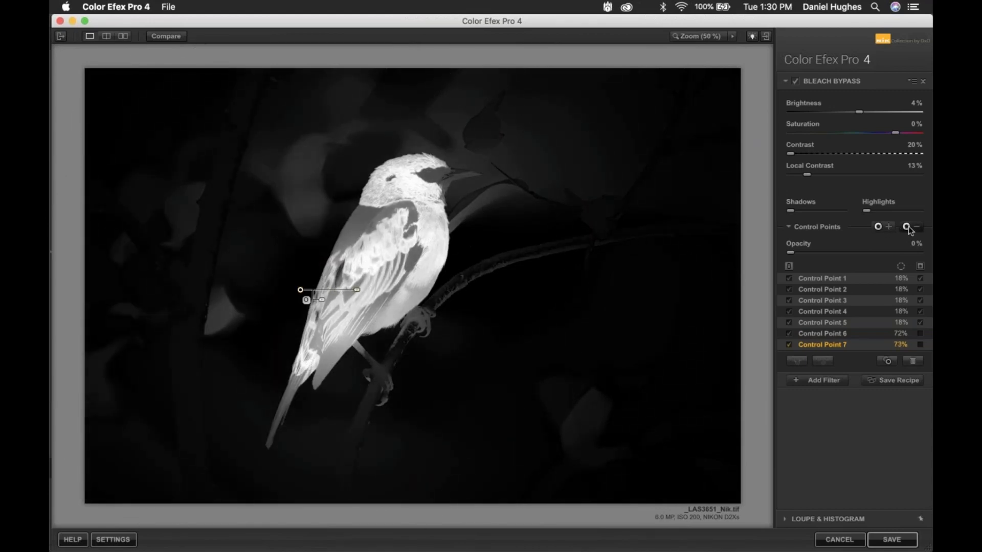
Add negative control points on the background behind the bird's head at 65% size and on the leaf by the trunk at 44%
{"action": "left_click", "coordinate": [907, 227]}
{"action": "left_click", "coordinate": [303, 177]}
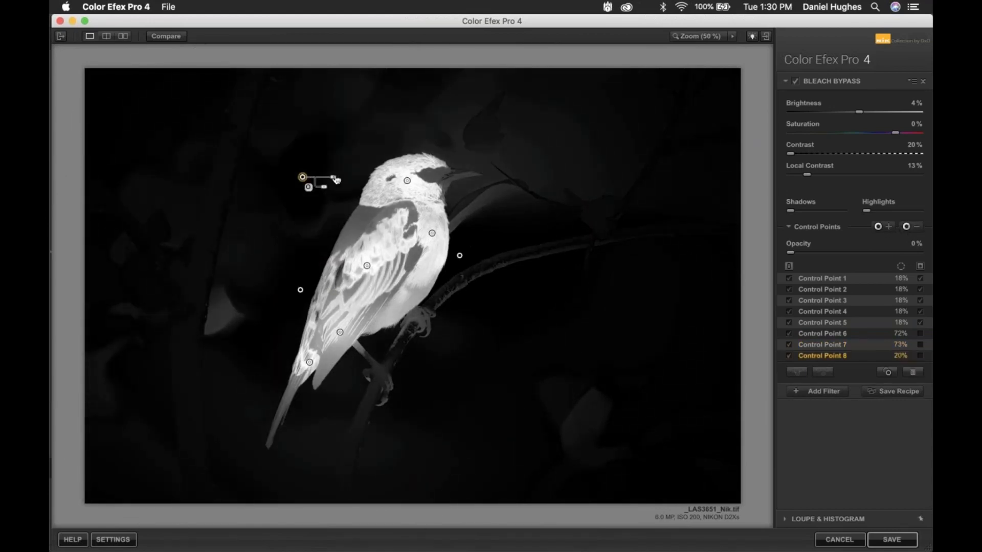
{"action": "left_click_drag", "start_coordinate": [355, 179], "coordinate": [355, 177]}
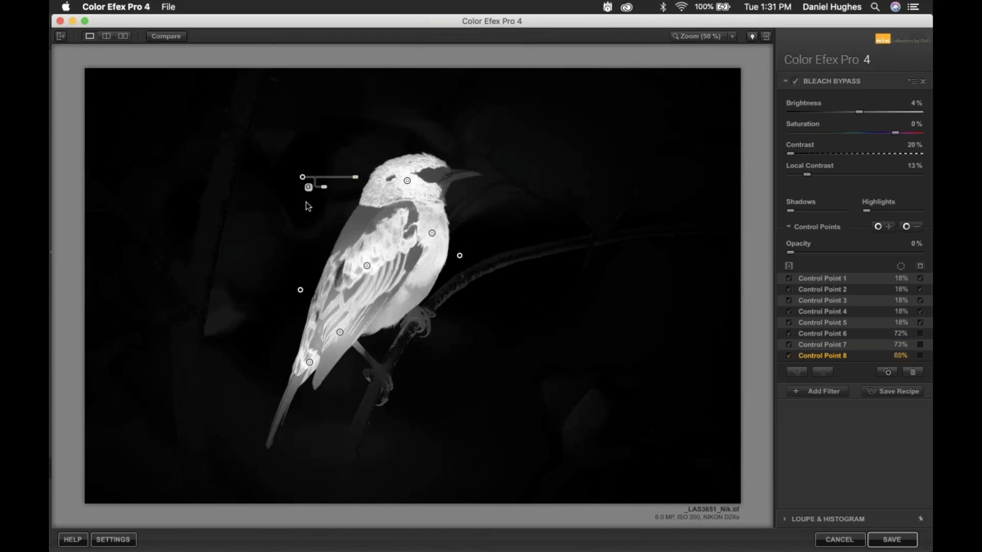
{"action": "left_click", "coordinate": [268, 246]}
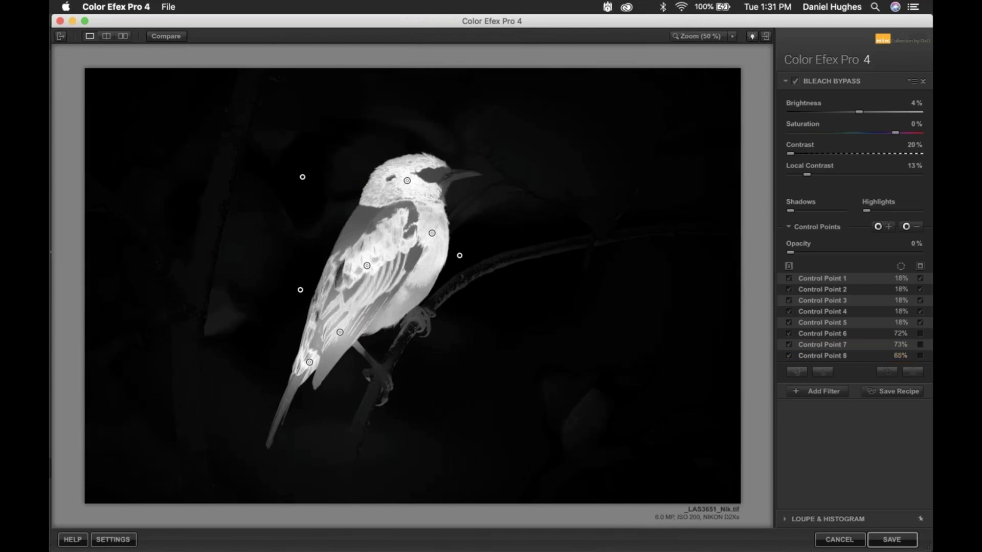
{"action": "left_click", "coordinate": [218, 310]}
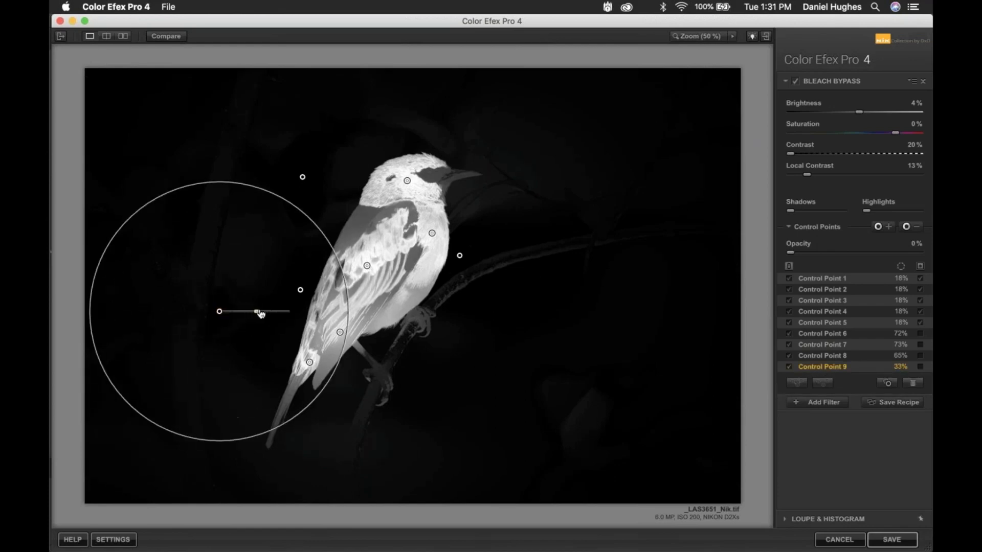
{"action": "left_click_drag", "start_coordinate": [290, 322], "coordinate": [241, 321]}
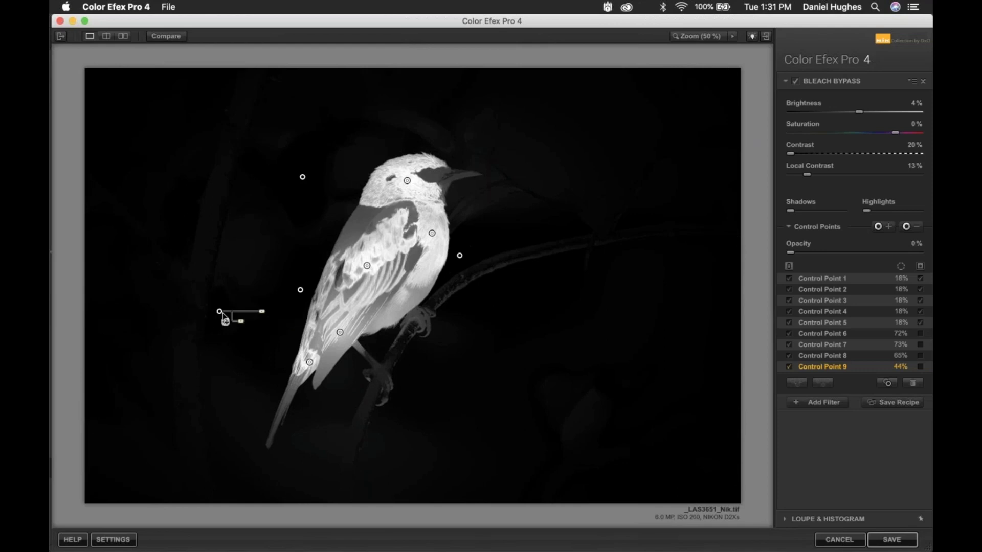
Hide the control point mask and check the Bleach Bypass effect by switching the filter off and on
{"action": "left_click", "coordinate": [270, 265]}
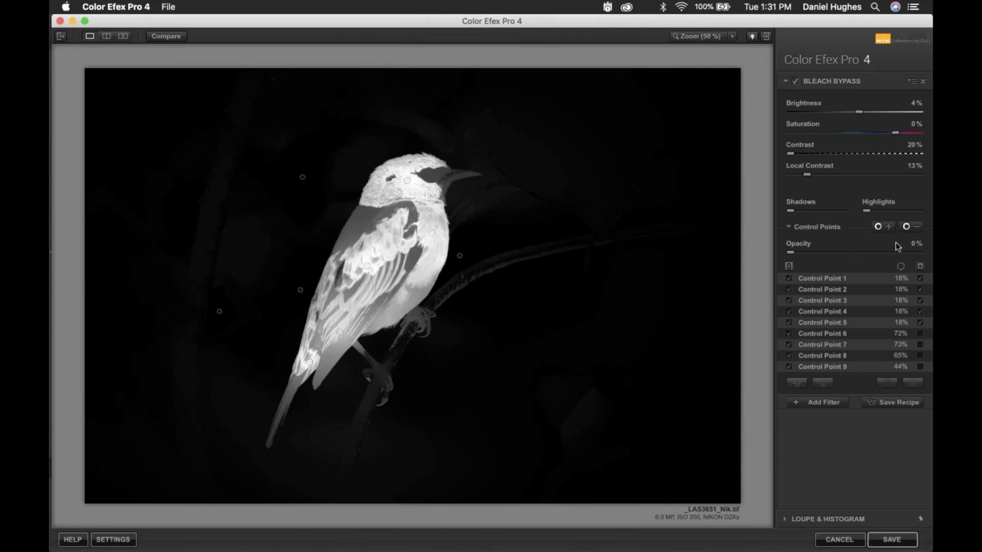
{"action": "left_click", "coordinate": [921, 266]}
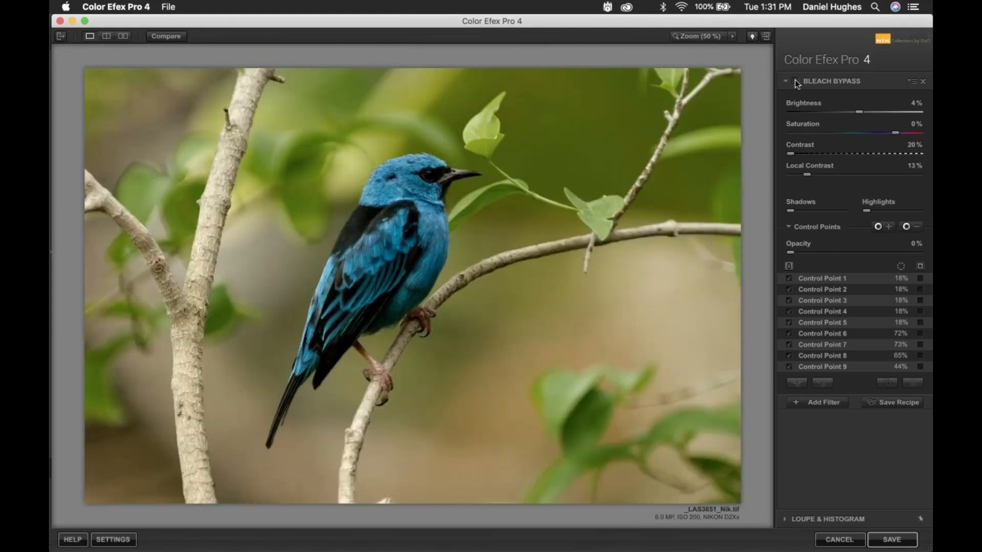
{"action": "left_click", "coordinate": [795, 81]}
Try Bleach Bypass at 90% contrast and 83% local contrast and compare it with the filter switched off
{"action": "left_click_drag", "start_coordinate": [828, 151], "coordinate": [921, 153]}
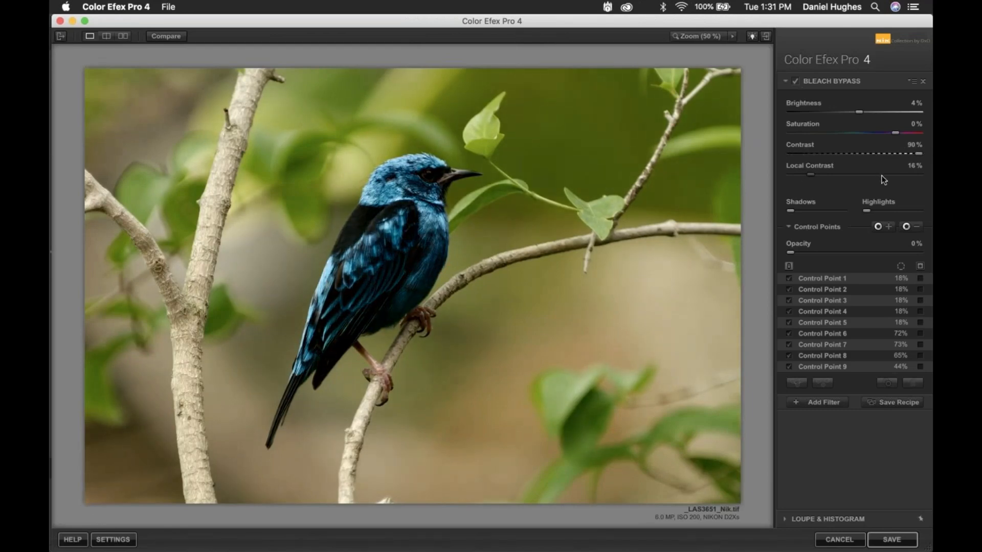
{"action": "left_click_drag", "start_coordinate": [884, 179], "coordinate": [897, 176]}
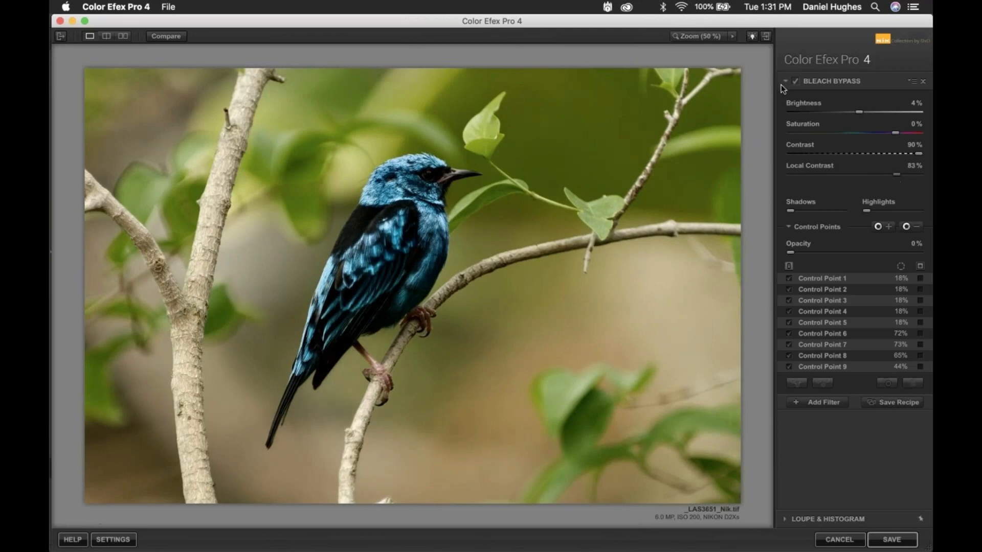
{"action": "left_click", "coordinate": [794, 82]}
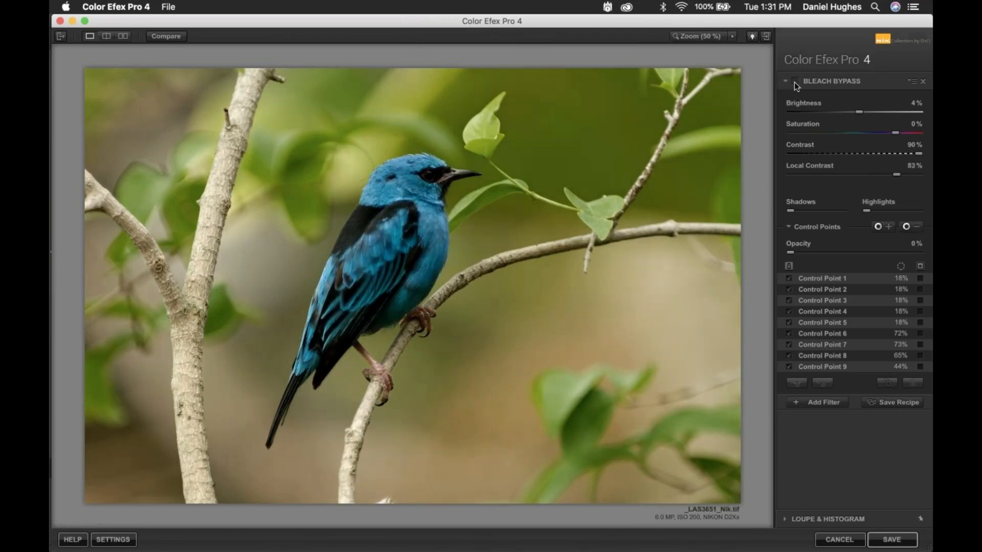
{"action": "left_click", "coordinate": [795, 82]}
{"action": "left_click", "coordinate": [795, 81]}
{"action": "left_click", "coordinate": [795, 82]}
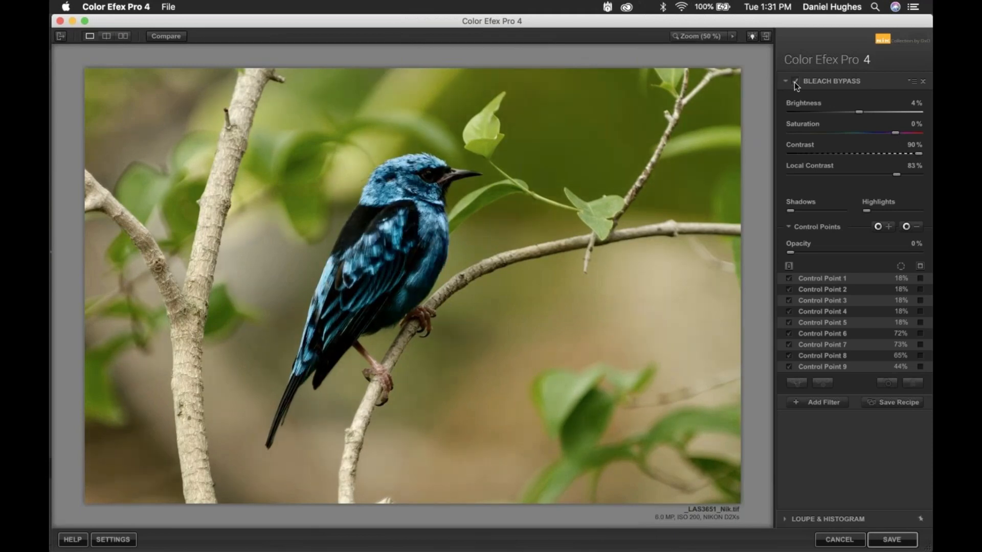
Set the Bleach Bypass contrast to 20% and the local contrast to 11%
{"action": "left_click", "coordinate": [809, 153]}
{"action": "left_click", "coordinate": [793, 174]}
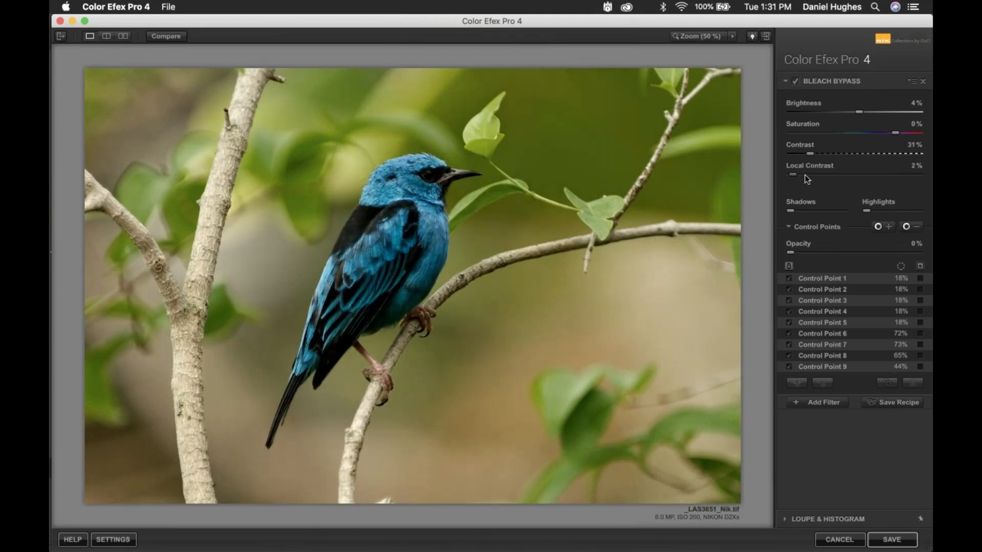
{"action": "left_click_drag", "start_coordinate": [812, 154], "coordinate": [804, 175]}
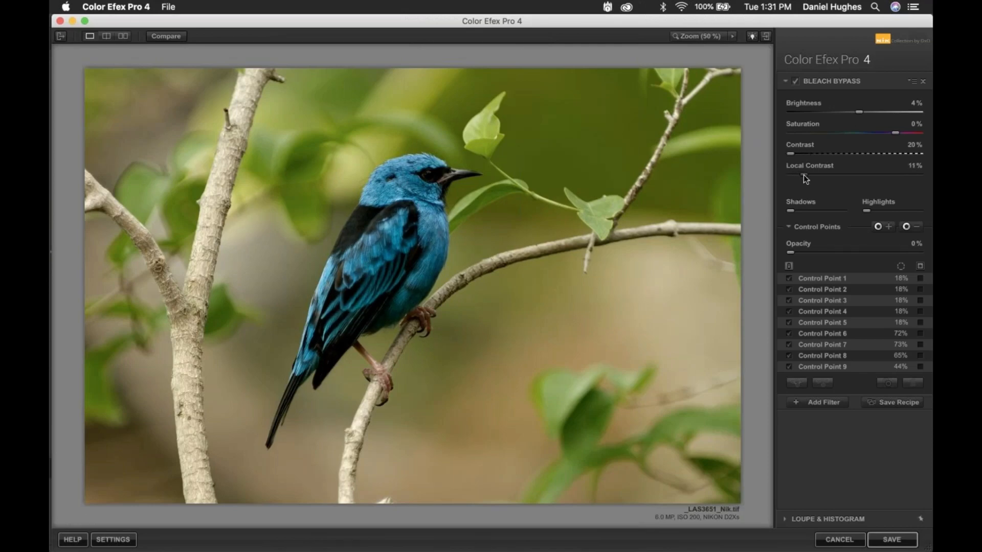
Add Detail Extractor as a second filter and check its effect by repeatedly switching it off and on
{"action": "left_click", "coordinate": [806, 404]}
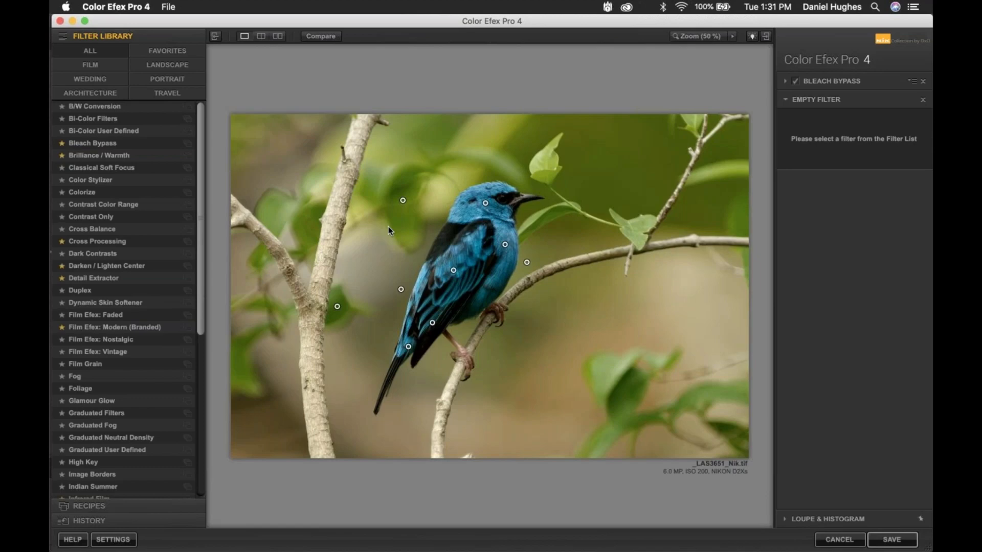
{"action": "left_click", "coordinate": [75, 279]}
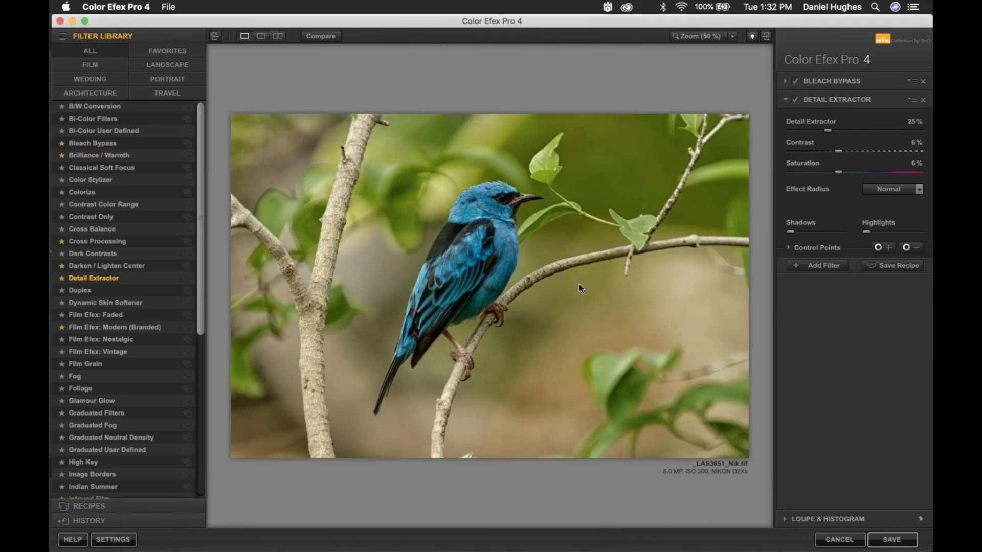
{"action": "left_click", "coordinate": [795, 100]}
{"action": "left_click", "coordinate": [795, 99]}
{"action": "left_click", "coordinate": [795, 99]}
{"action": "left_click", "coordinate": [795, 99]}
{"action": "left_click", "coordinate": [795, 100]}
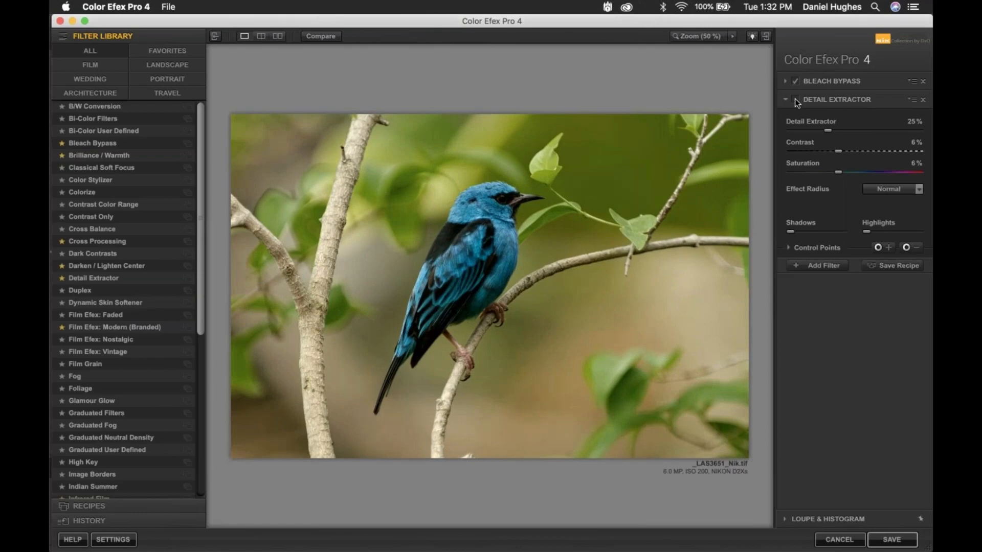
{"action": "left_click", "coordinate": [795, 99]}
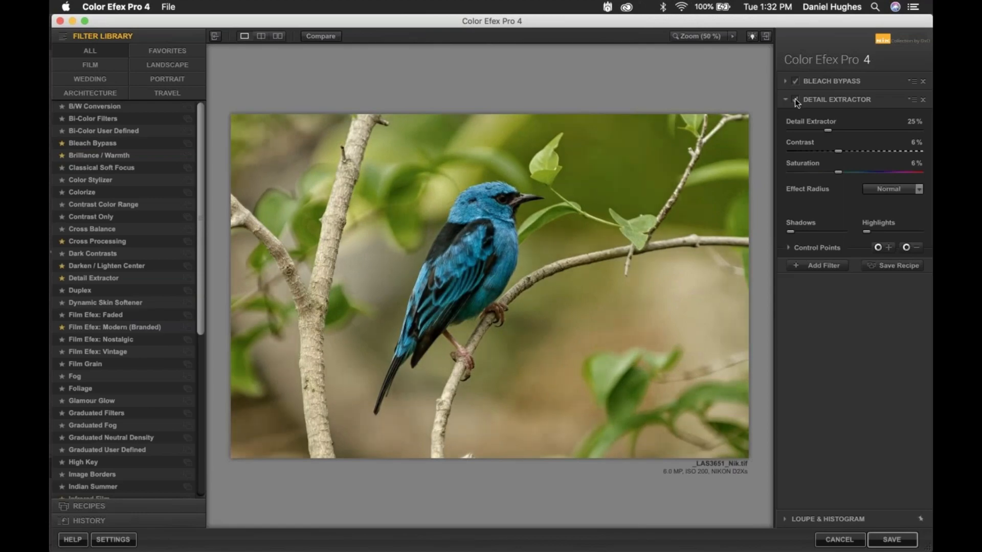
{"action": "left_click", "coordinate": [795, 99]}
{"action": "left_click", "coordinate": [795, 99]}
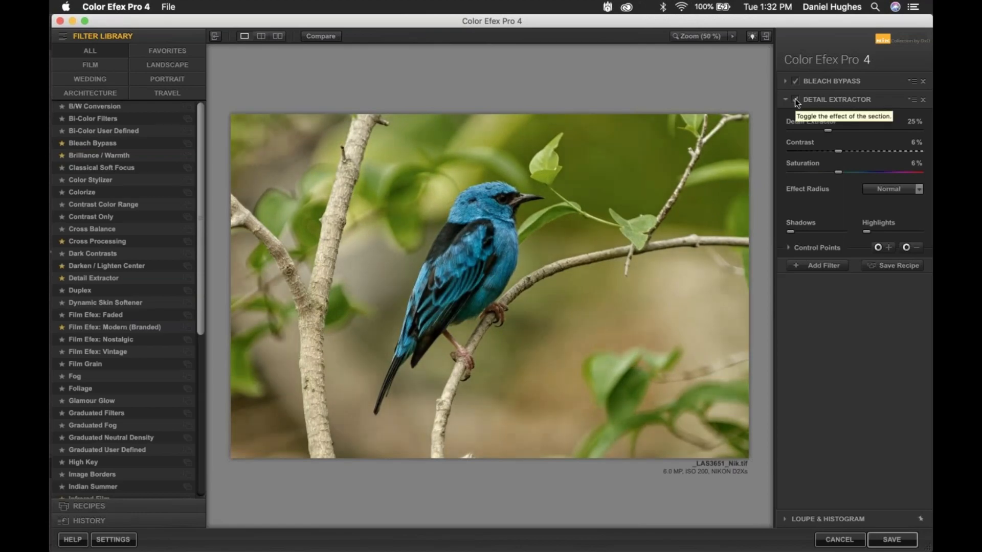
Add a Detail Extractor control point and position it precisely on the bird's eye
{"action": "left_click", "coordinate": [881, 248]}
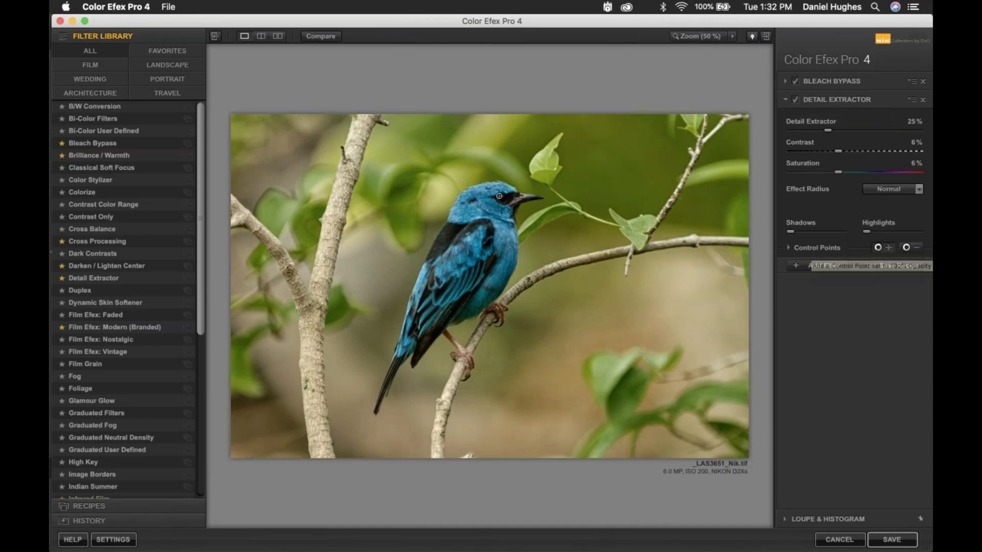
{"action": "left_click", "coordinate": [503, 200]}
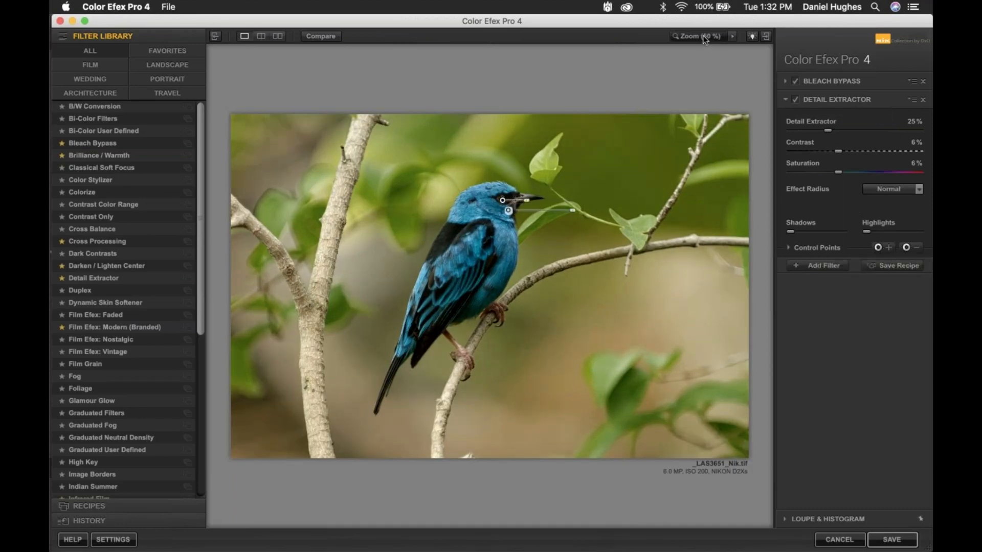
{"action": "left_click", "coordinate": [729, 36]}
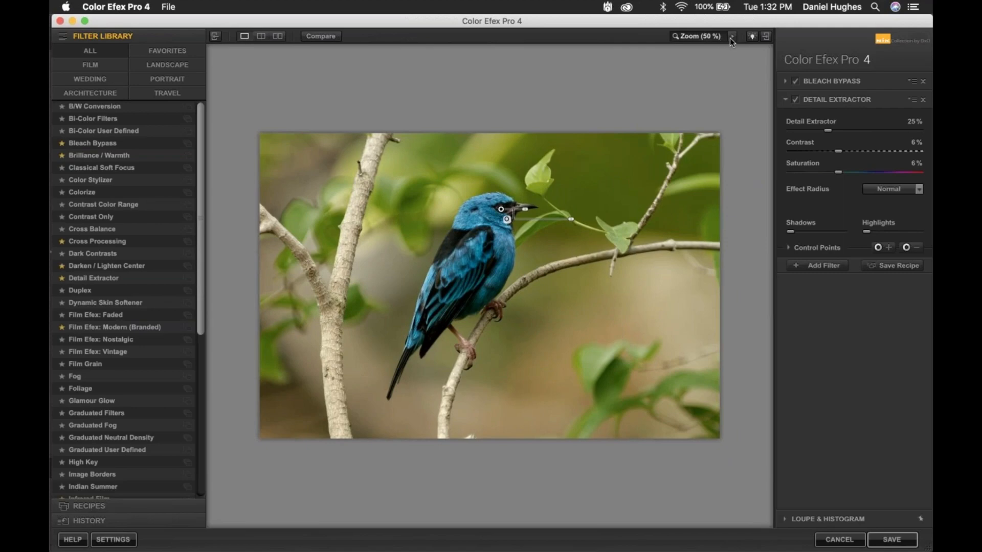
{"action": "left_click", "coordinate": [733, 37]}
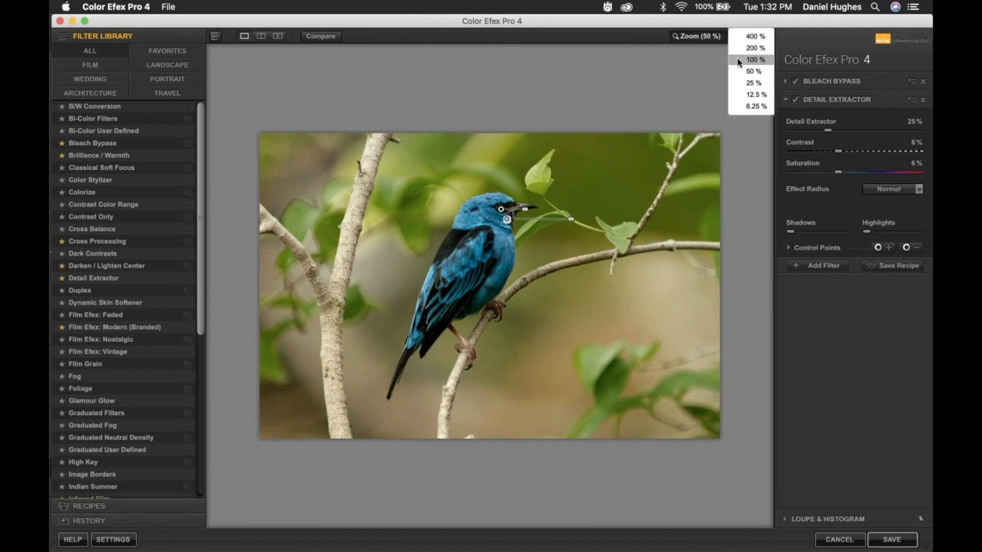
{"action": "left_click", "coordinate": [739, 60]}
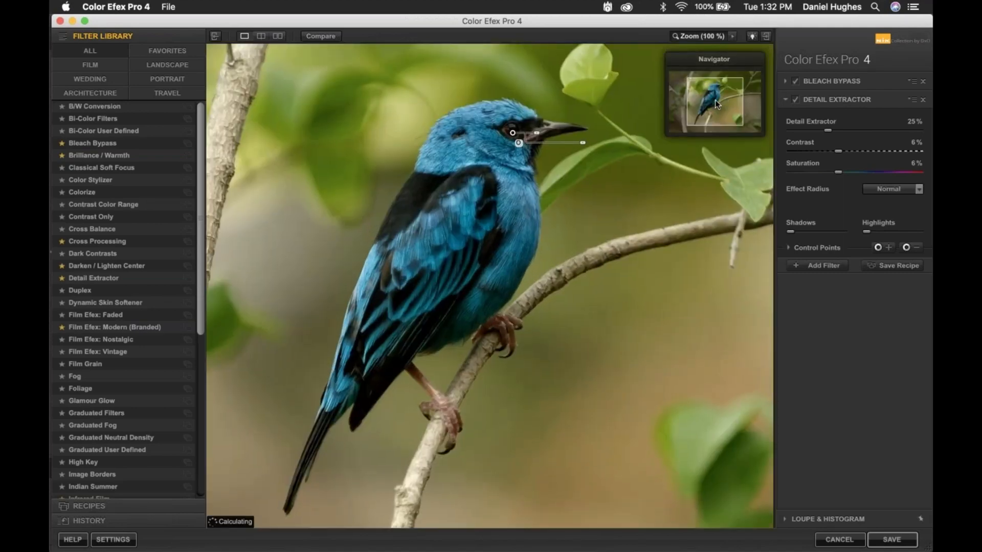
{"action": "left_click_drag", "start_coordinate": [716, 98], "coordinate": [724, 92]}
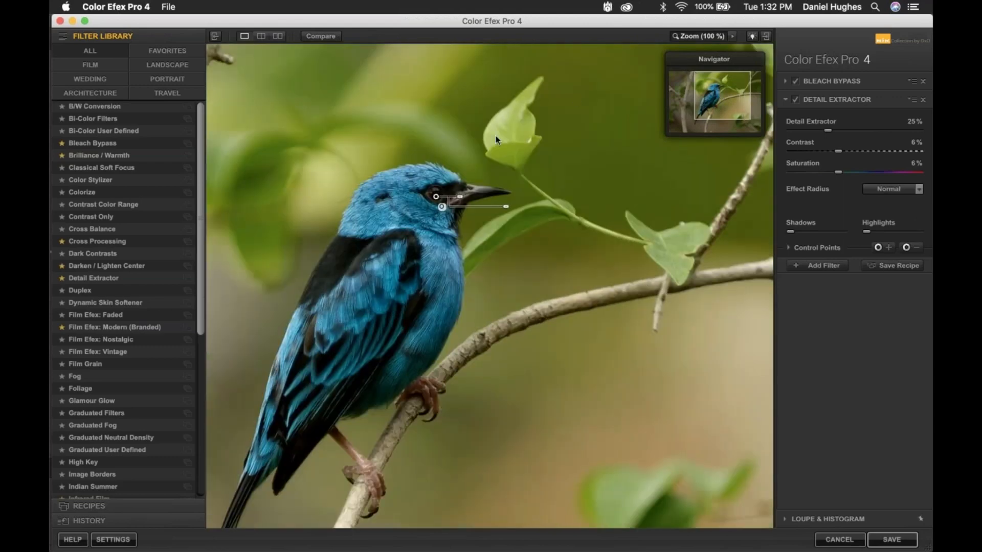
{"action": "left_click_drag", "start_coordinate": [436, 197], "coordinate": [437, 199]}
Set the Detail Extractor amount to 36% and compare the bird with the filter switched off and on
{"action": "left_click_drag", "start_coordinate": [837, 130], "coordinate": [846, 131]}
{"action": "left_click", "coordinate": [795, 99]}
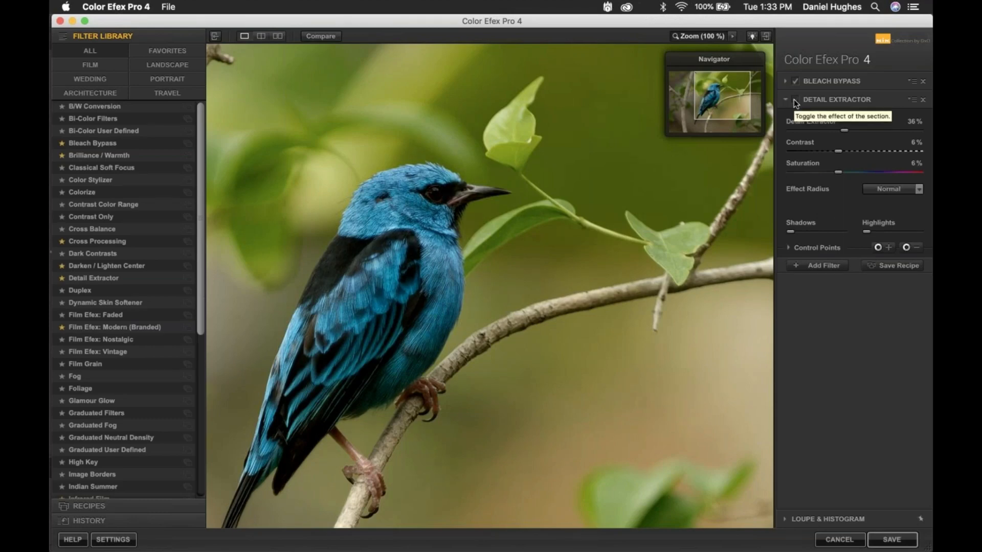
{"action": "left_click", "coordinate": [794, 99]}
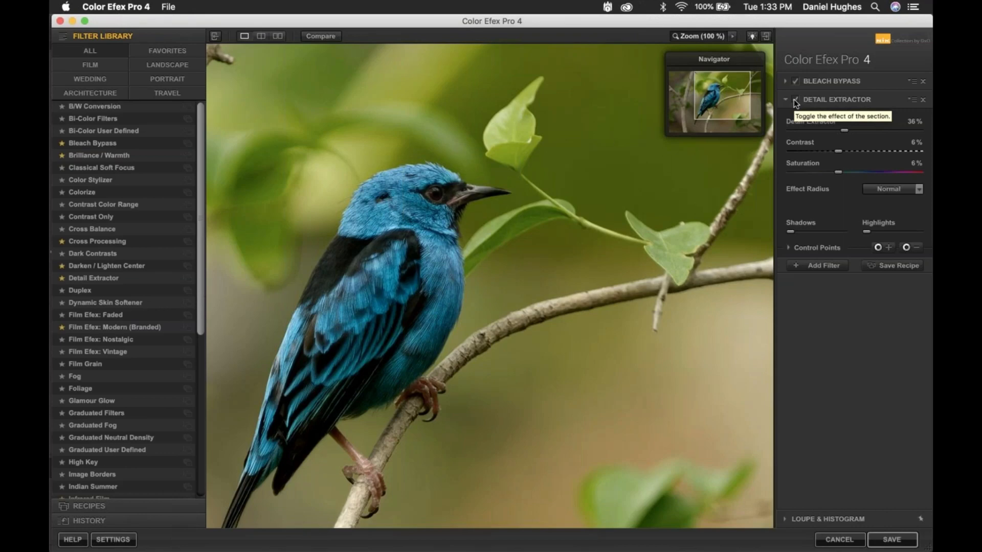
{"action": "left_click", "coordinate": [794, 99]}
{"action": "left_click", "coordinate": [794, 99]}
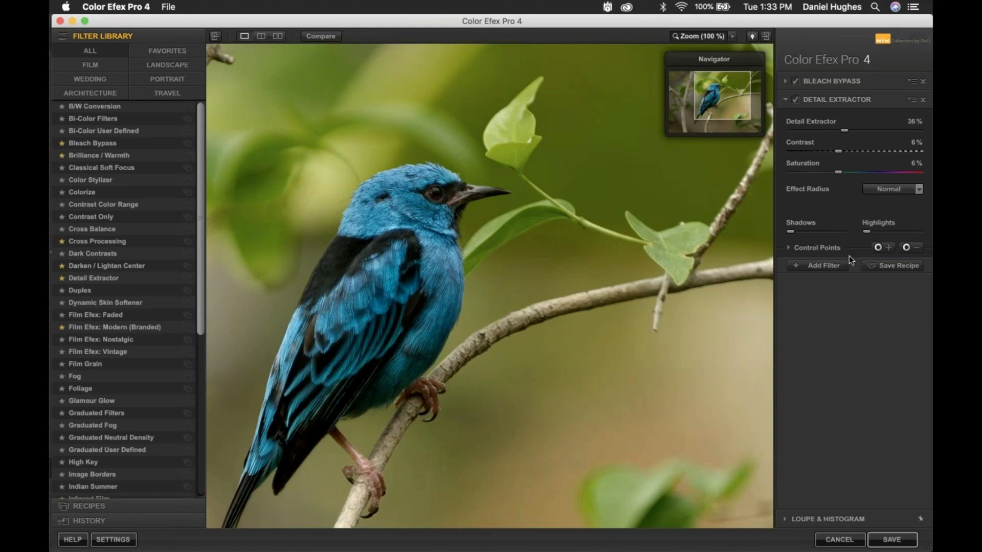
Add a Detail Extractor control point at 0% opacity between the bird's eye and beak, and compare the filter off and on
{"action": "left_click", "coordinate": [916, 248]}
{"action": "left_click", "coordinate": [453, 188]}
{"action": "left_click", "coordinate": [794, 99]}
{"action": "left_click", "coordinate": [795, 99]}
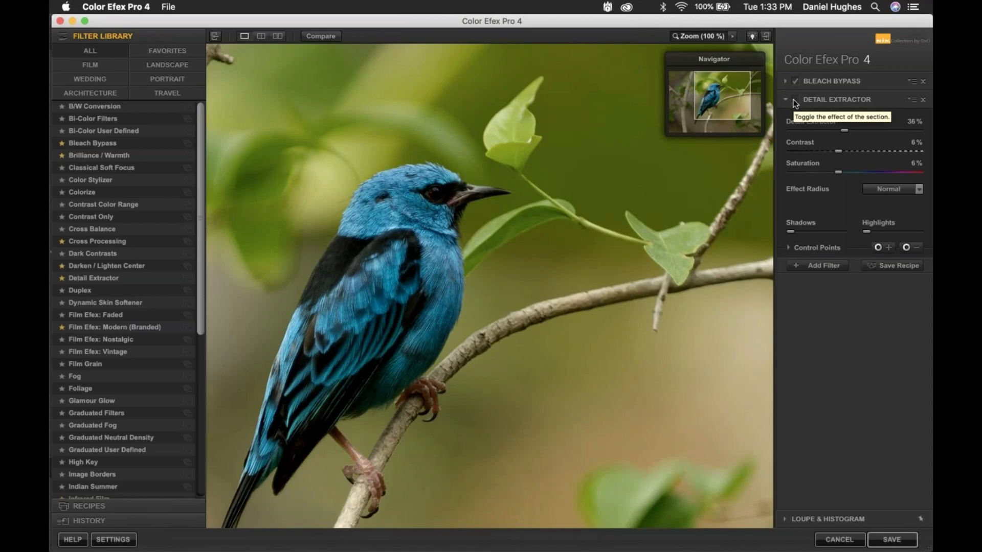
{"action": "left_click", "coordinate": [795, 100]}
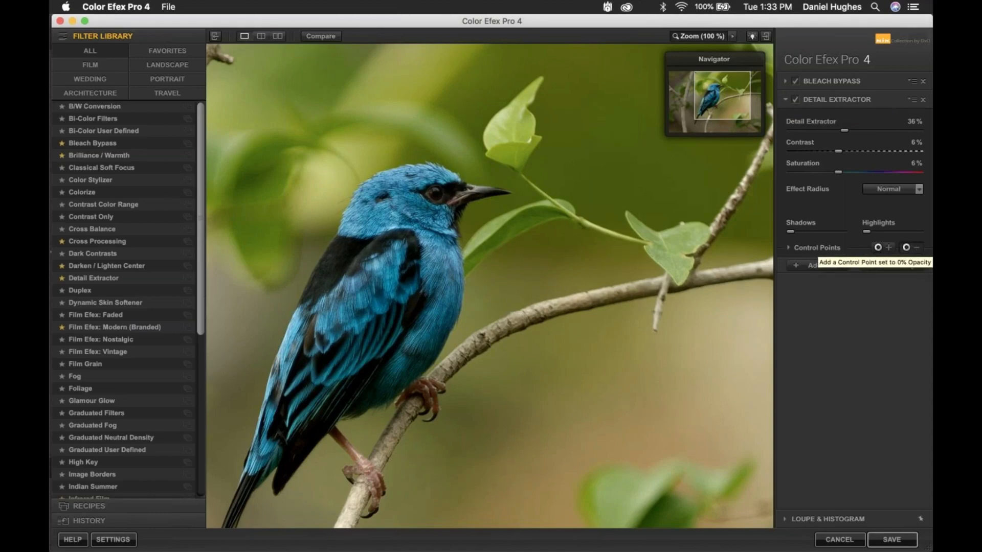
Add another Detail Extractor control point on the bird's shoulder and display the whole photo
{"action": "left_click", "coordinate": [878, 247]}
{"action": "left_click", "coordinate": [405, 234]}
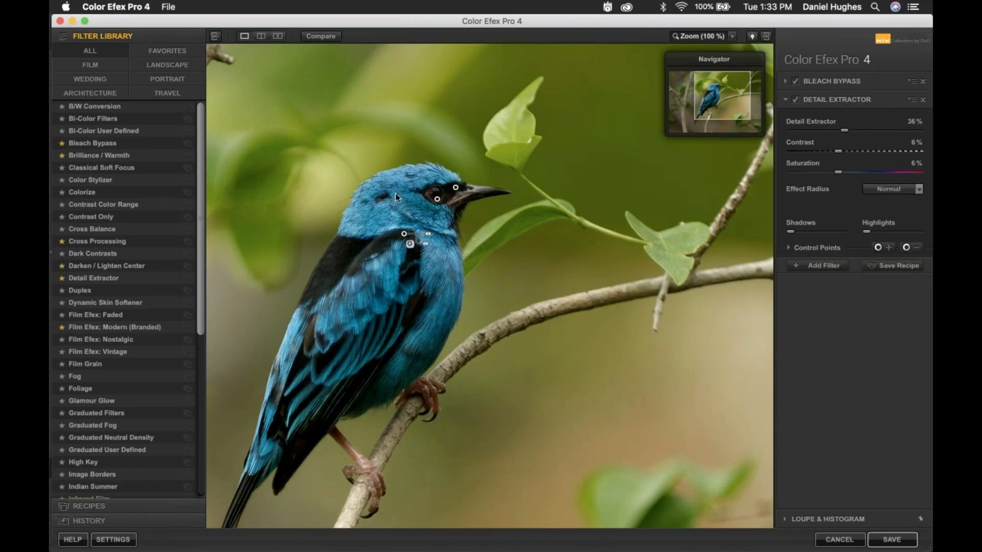
{"action": "left_click", "coordinate": [380, 126]}
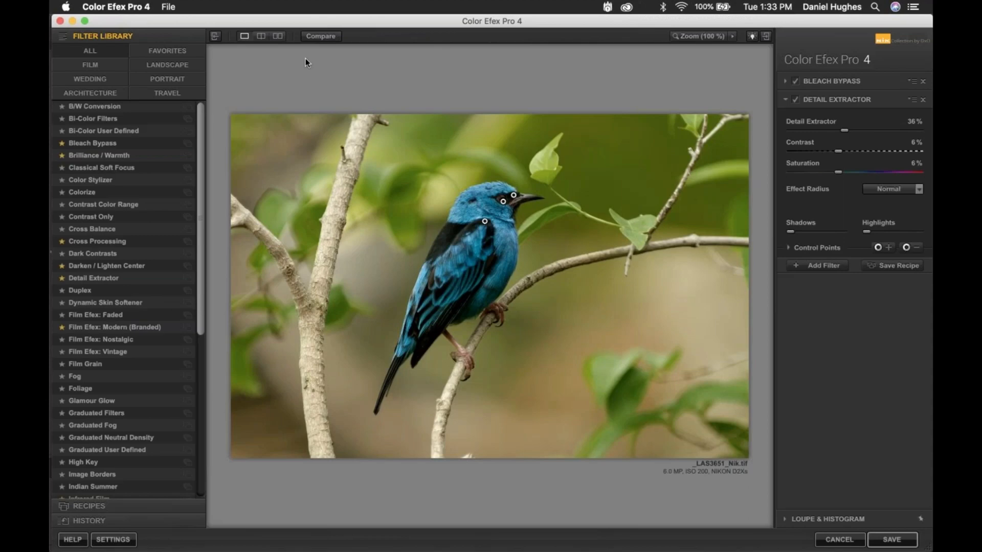
Add Darken / Lighten Center as the third filter, view the favorite filters and return to the list of all filters
{"action": "left_click", "coordinate": [806, 267]}
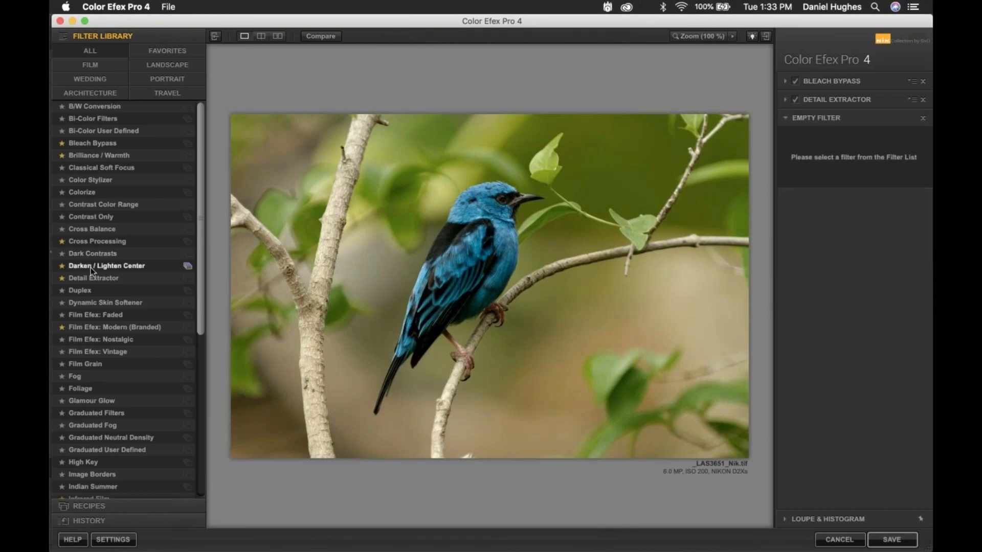
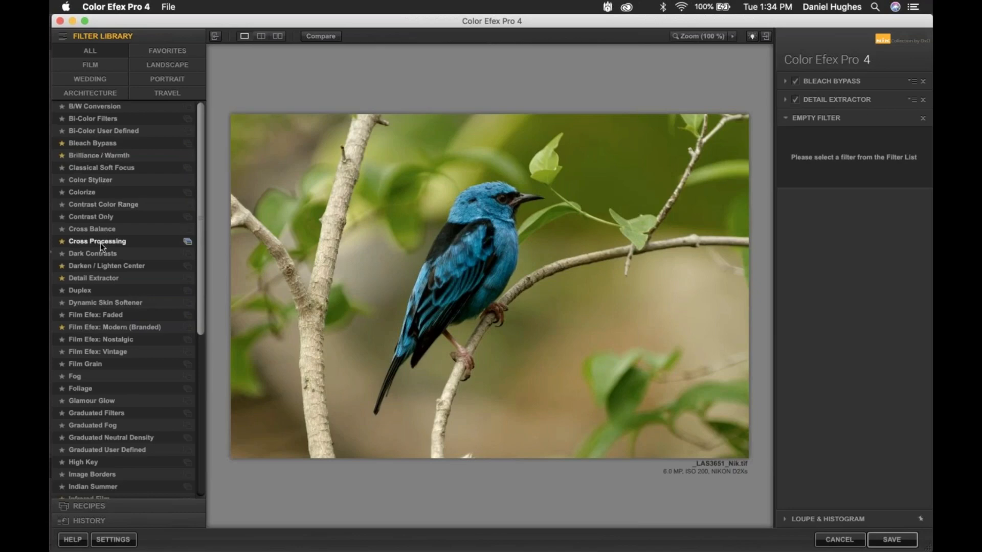
{"action": "left_click", "coordinate": [85, 265]}
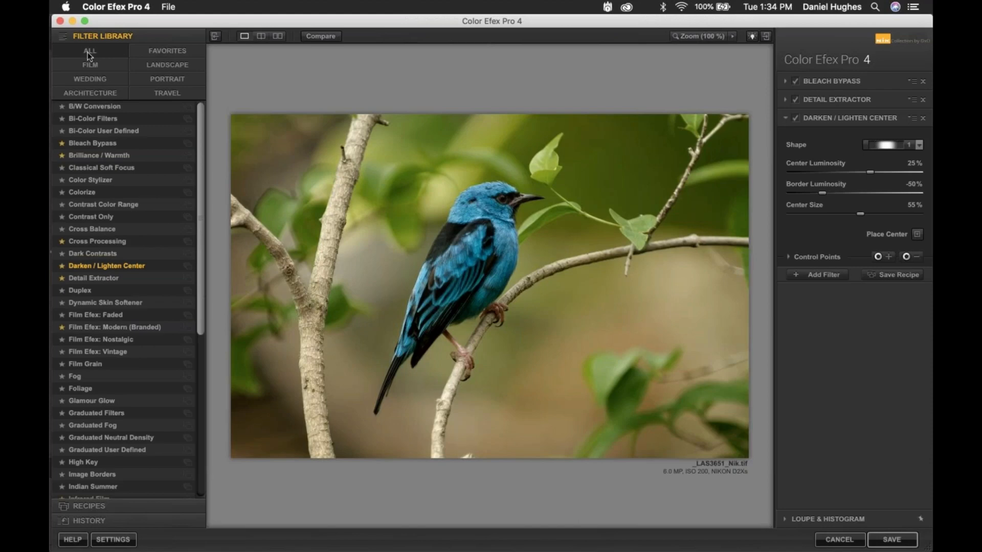
{"action": "left_click", "coordinate": [158, 52]}
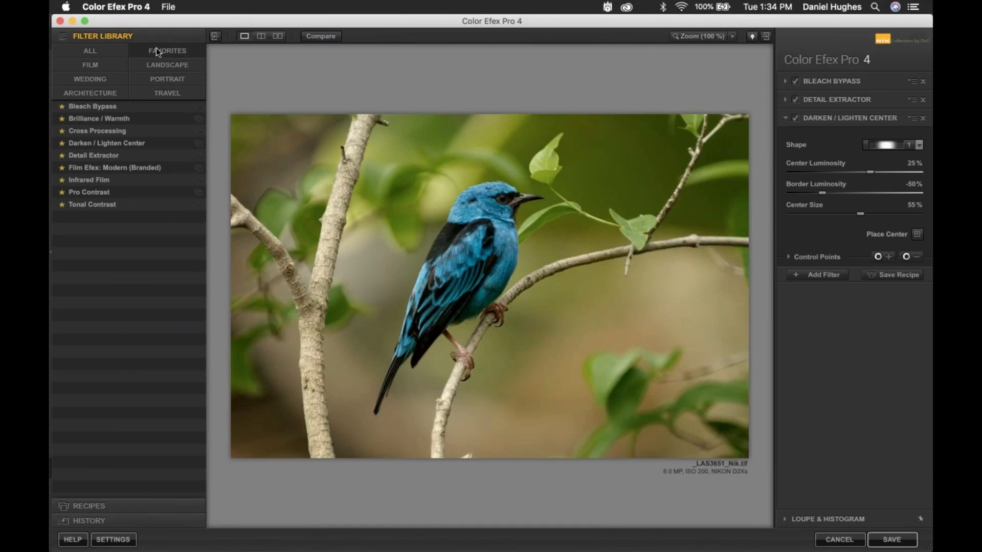
{"action": "left_click", "coordinate": [100, 51]}
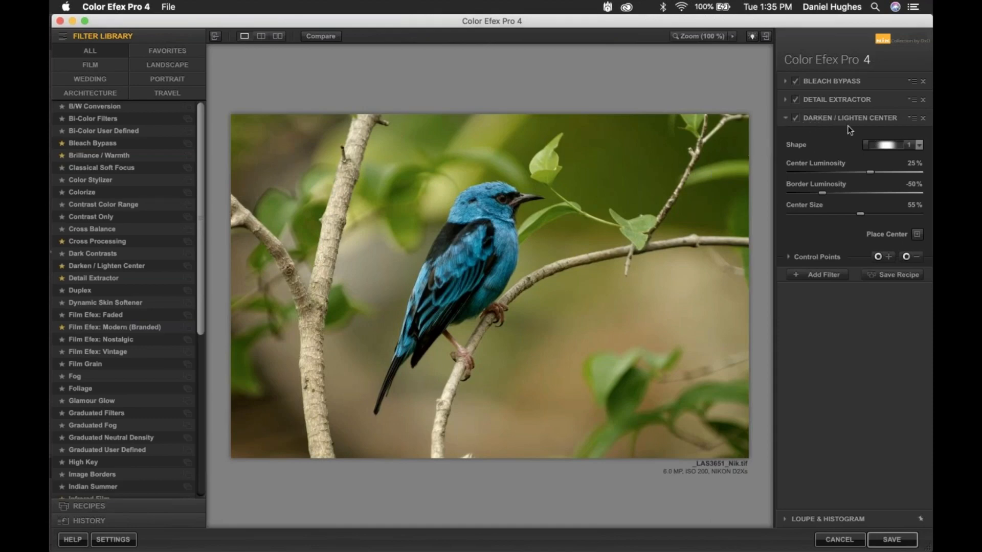
Compare the photo with Darken / Lighten Center off and on, and place the effect's center on the bird's chest
{"action": "left_click", "coordinate": [795, 119]}
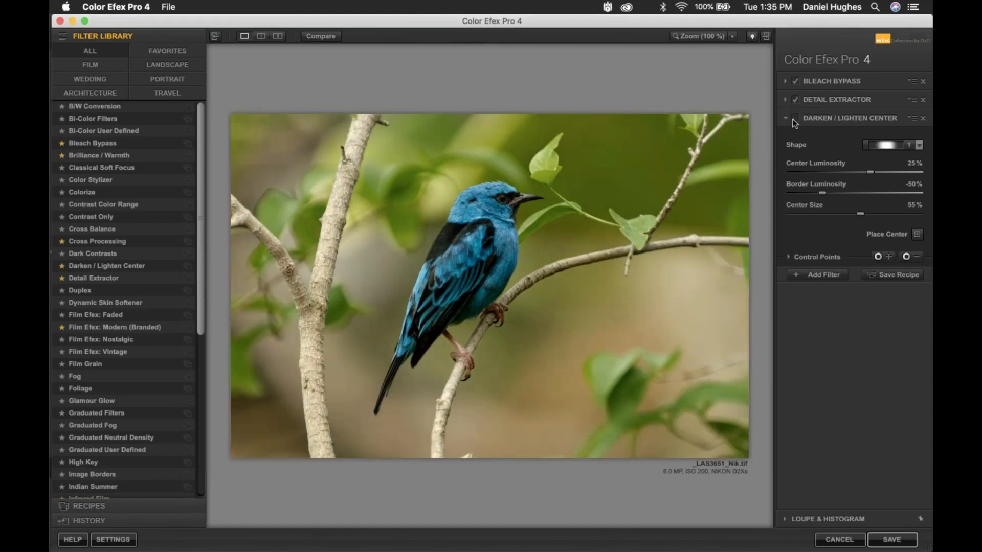
{"action": "left_click", "coordinate": [795, 121]}
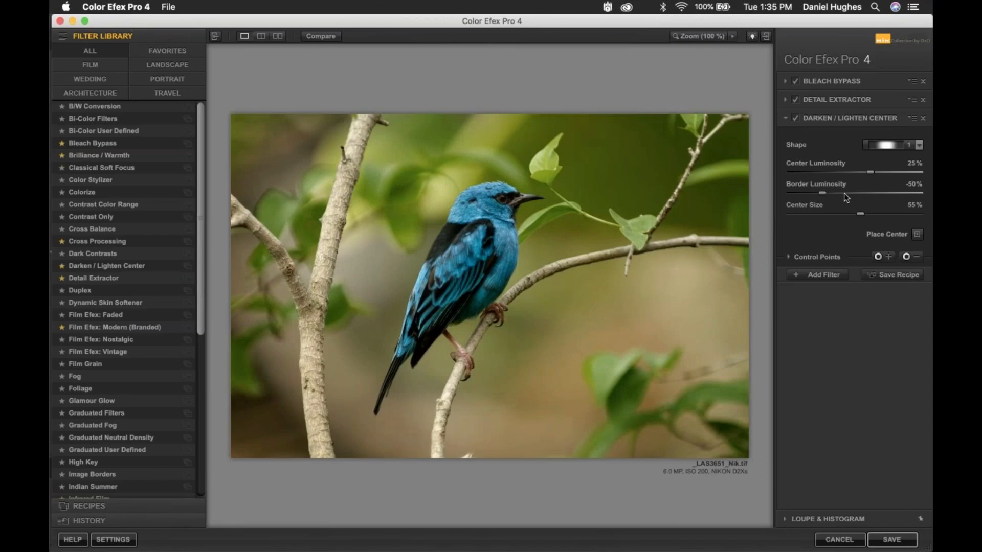
{"action": "left_click", "coordinate": [916, 235]}
{"action": "left_click", "coordinate": [504, 239]}
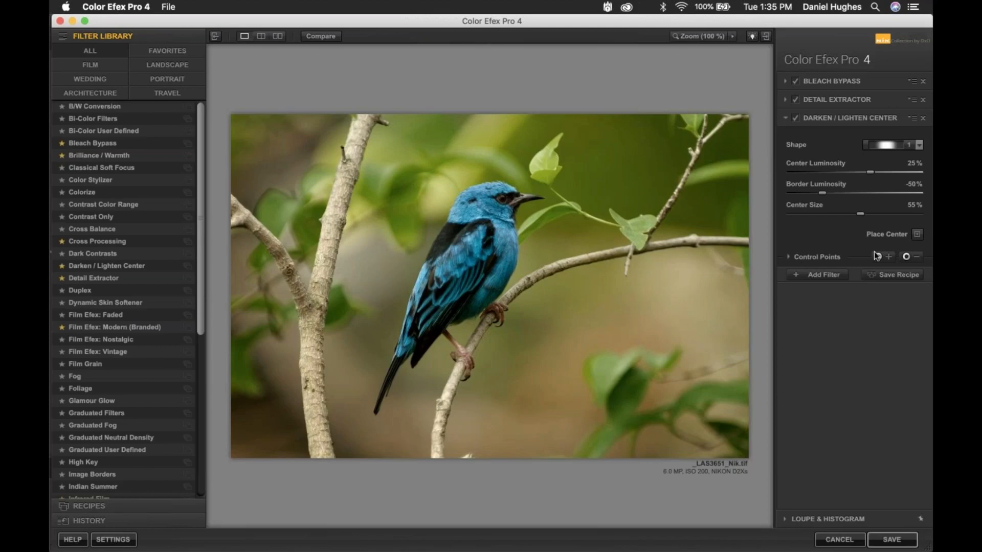
Set the border luminosity of Darken / Lighten Center to -100% and compare the filter off and on
{"action": "left_click_drag", "start_coordinate": [822, 193], "coordinate": [742, 195]}
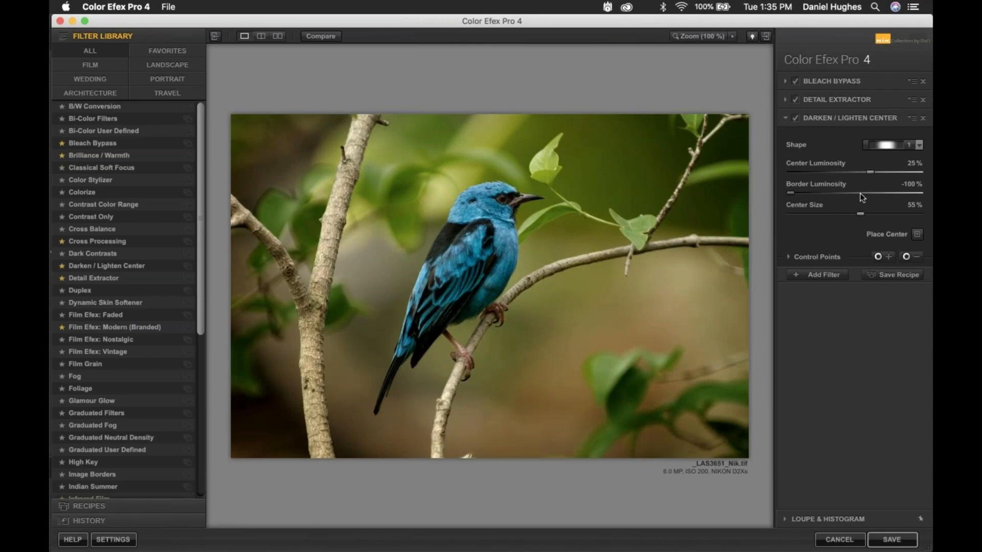
{"action": "left_click", "coordinate": [796, 118]}
{"action": "left_click", "coordinate": [795, 119]}
Add a second Darken / Lighten Center as the fourth filter and place its center on the bird's body
{"action": "left_click", "coordinate": [820, 276]}
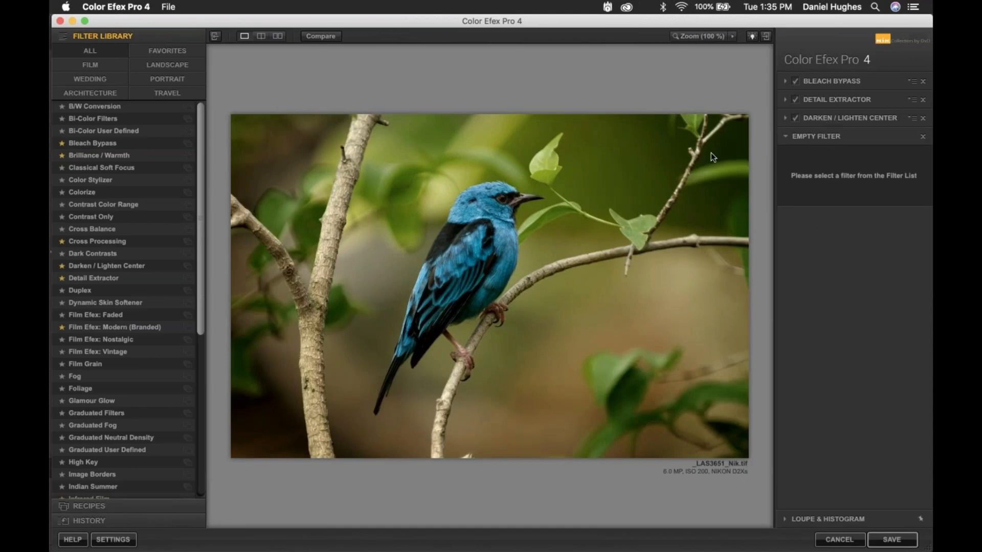
{"action": "left_click", "coordinate": [118, 266]}
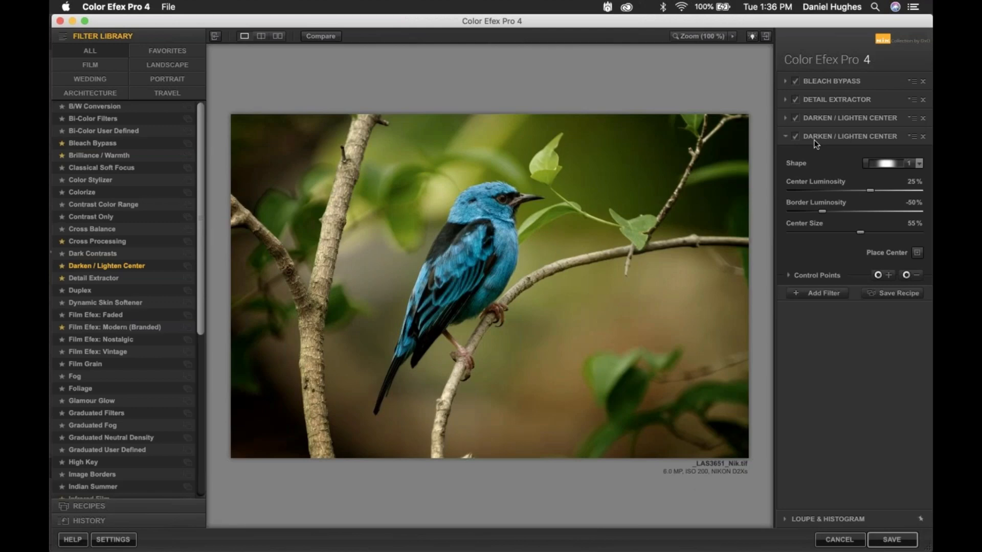
{"action": "left_click", "coordinate": [917, 252]}
{"action": "left_click", "coordinate": [483, 257]}
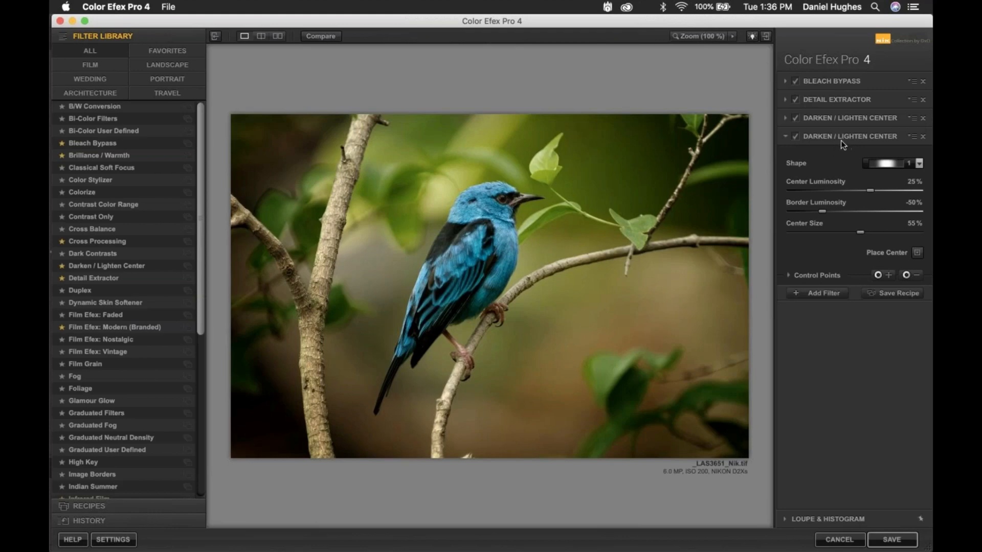
Give the second Darken / Lighten Center shape 2, a border luminosity of -64% and a center size of 72%
{"action": "left_click", "coordinate": [880, 164]}
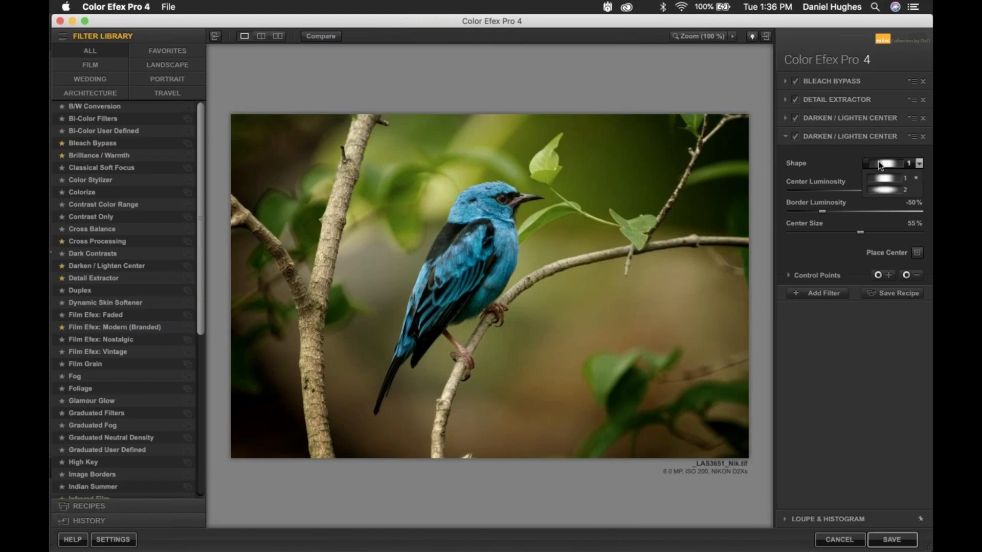
{"action": "left_click", "coordinate": [875, 191]}
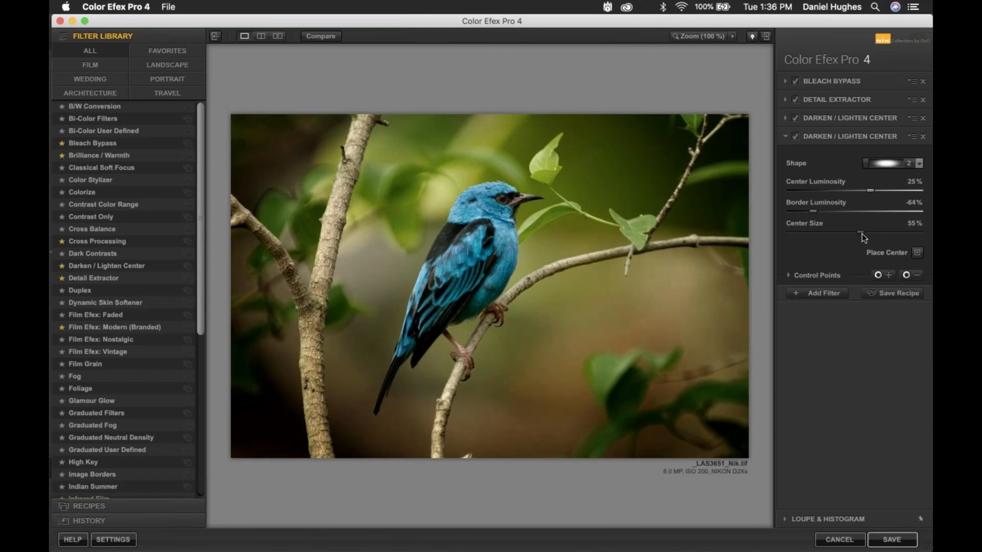
{"action": "left_click_drag", "start_coordinate": [861, 235], "coordinate": [771, 234]}
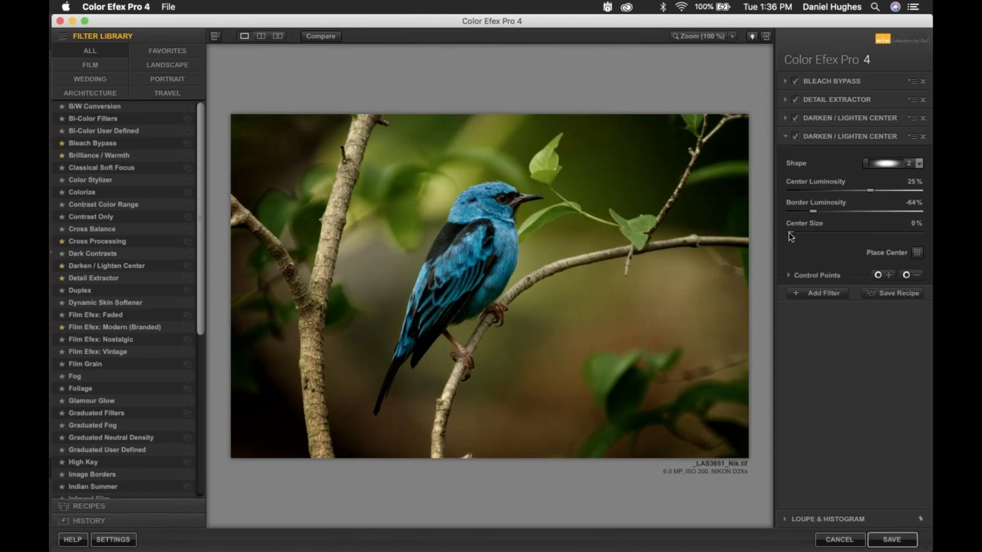
{"action": "left_click_drag", "start_coordinate": [789, 233], "coordinate": [932, 237]}
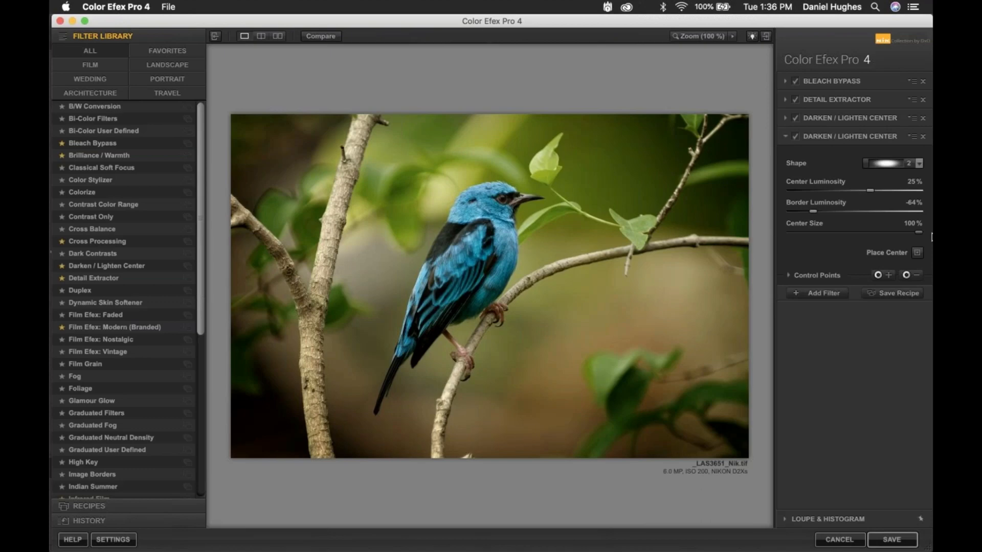
{"action": "left_click_drag", "start_coordinate": [919, 232], "coordinate": [884, 229]}
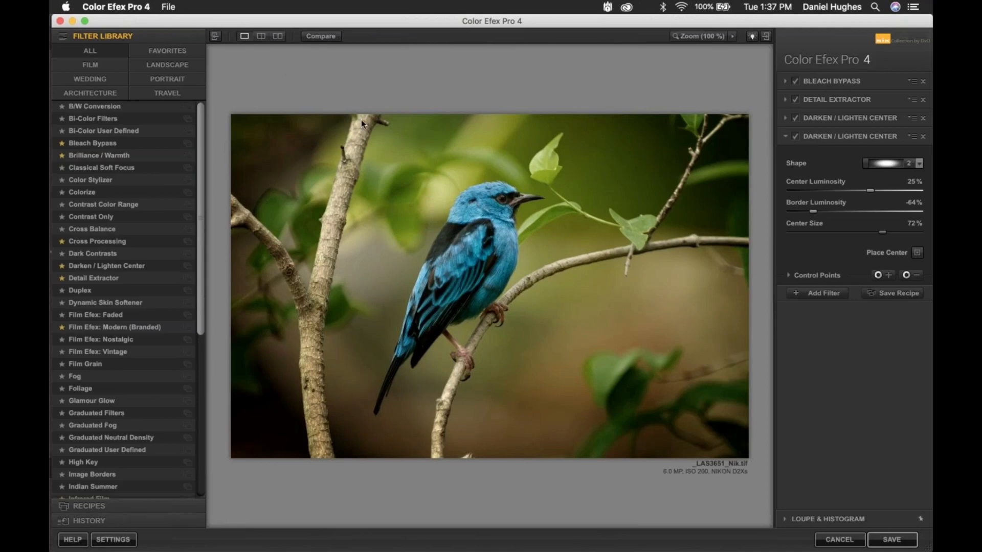
Enlarge the preview by hiding the side panels and repeatedly compare the filtered bird photo with the original image
{"action": "key", "text": "Tab"}
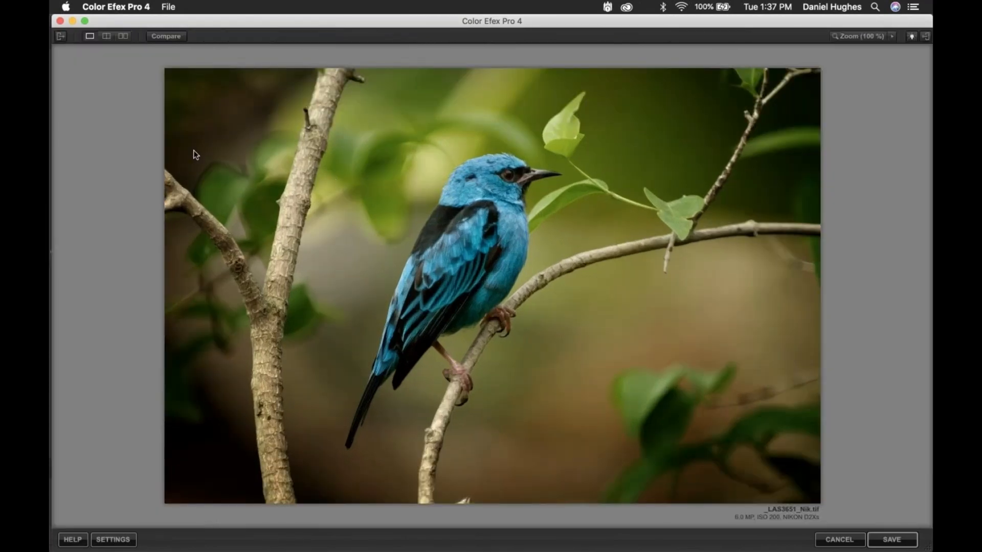
{"action": "left_click", "coordinate": [160, 38]}
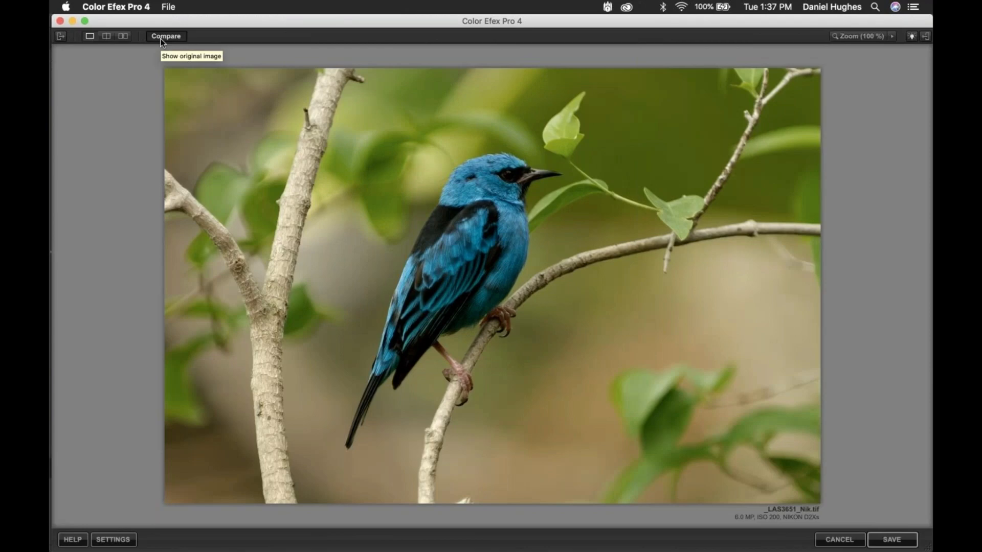
{"action": "left_click", "coordinate": [162, 38]}
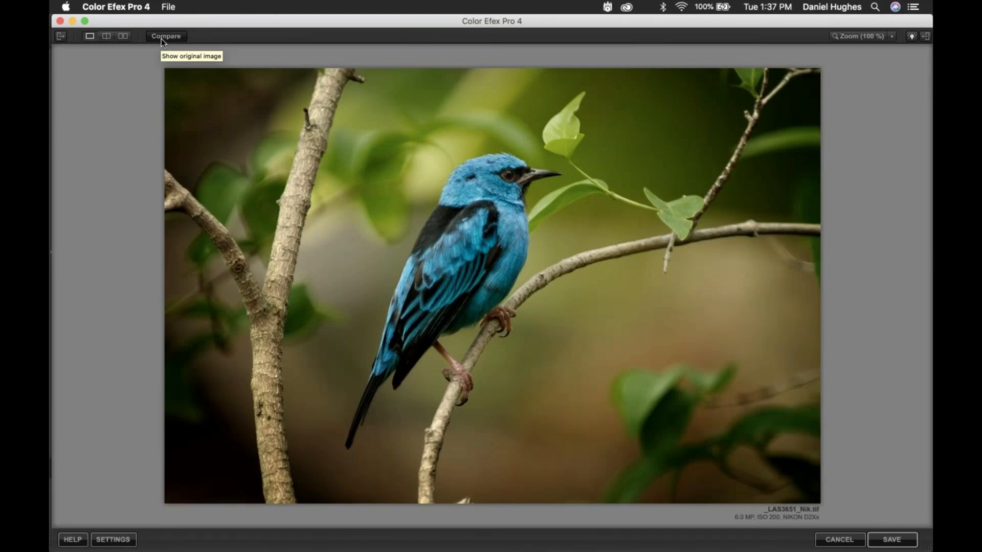
{"action": "left_click", "coordinate": [161, 38]}
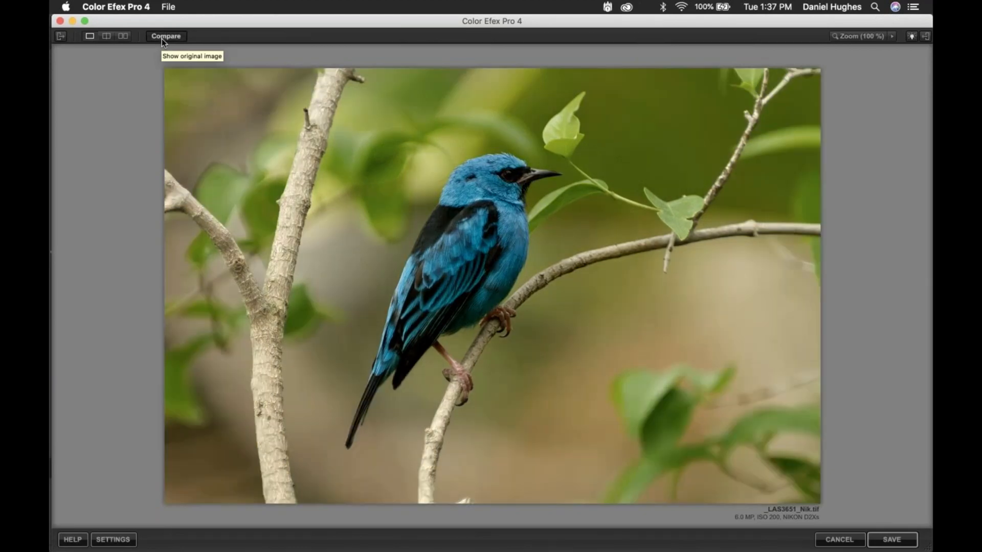
{"action": "left_click", "coordinate": [162, 38]}
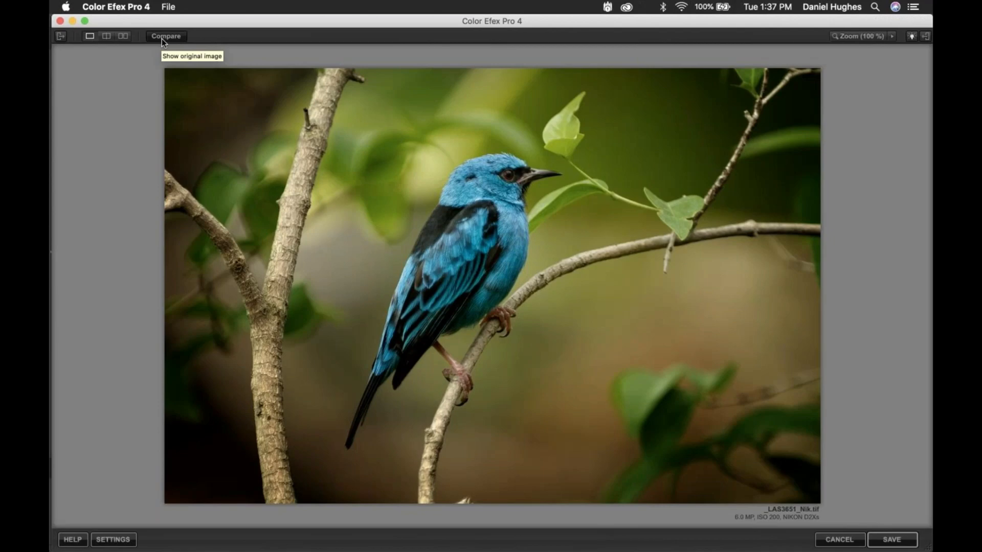
{"action": "left_click", "coordinate": [162, 38]}
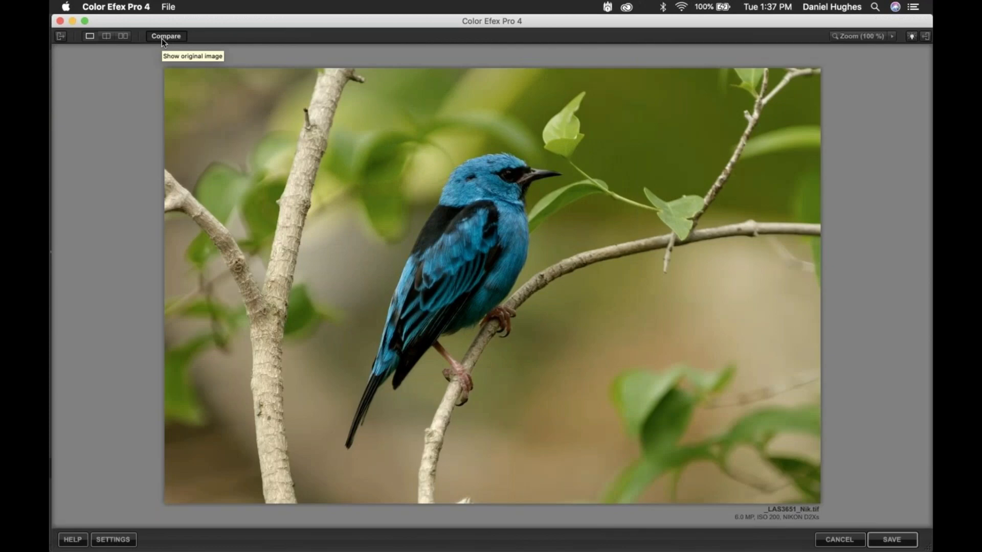
{"action": "left_click", "coordinate": [162, 38]}
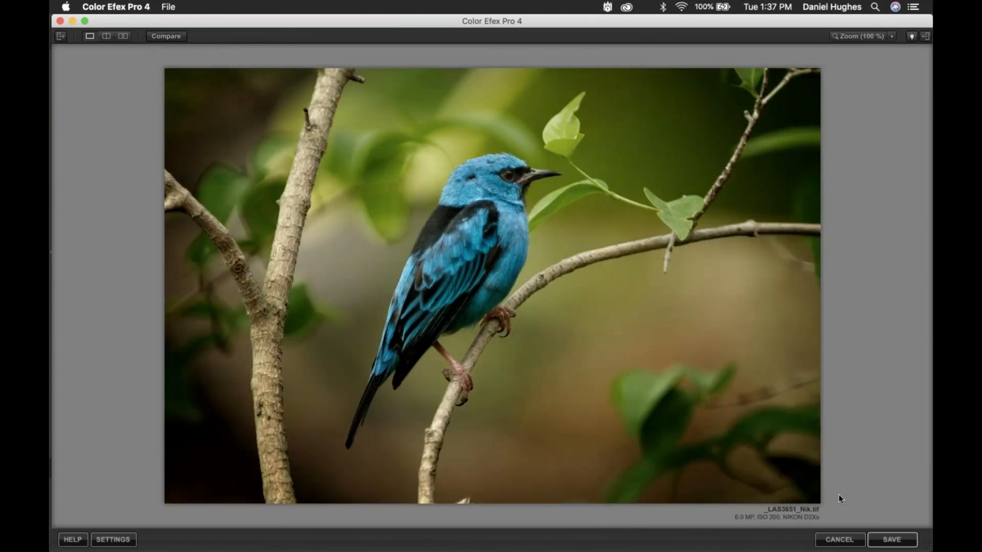
Save the filtered bird photo and switch to Photoshop
{"action": "left_click", "coordinate": [885, 538]}
{"action": "left_click", "coordinate": [880, 541]}
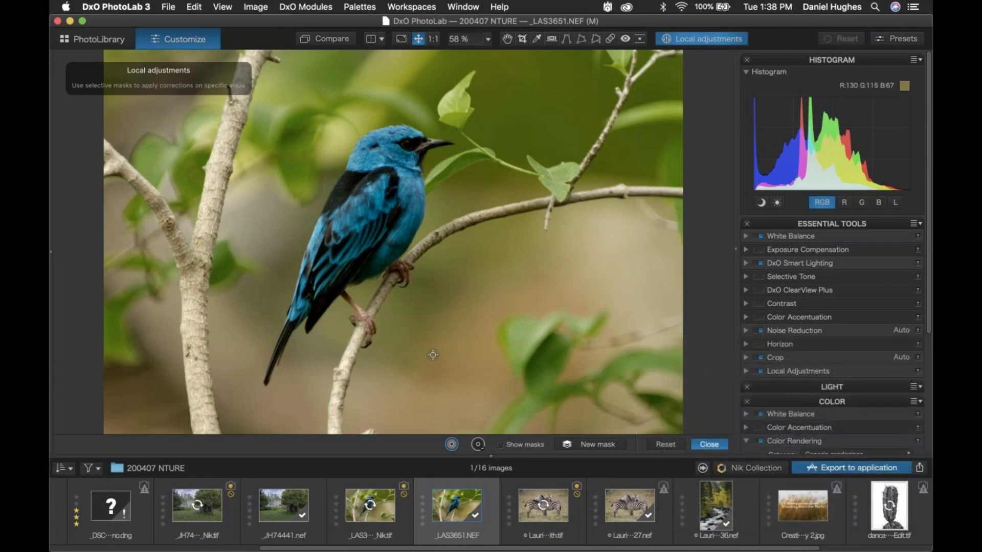
{"action": "key", "text": "super+Tab"}
{"action": "key", "text": "super+Tab"}
{"action": "key", "text": "super+Tab"}
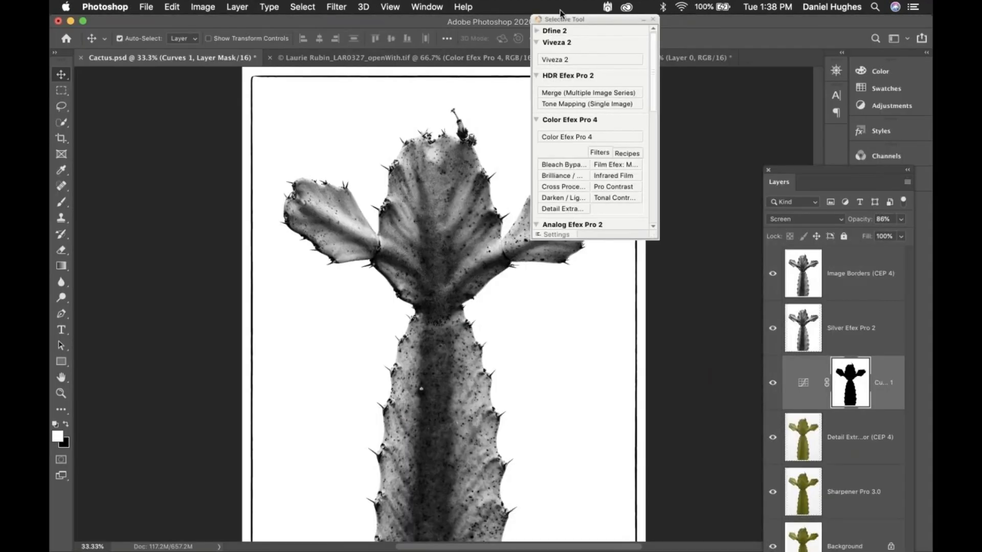
Move the Nik Selective Tool over the cactus image and collapse its Viveza 2 and HDR Efex Pro 2 sections
{"action": "left_click_drag", "start_coordinate": [559, 18], "coordinate": [463, 172]}
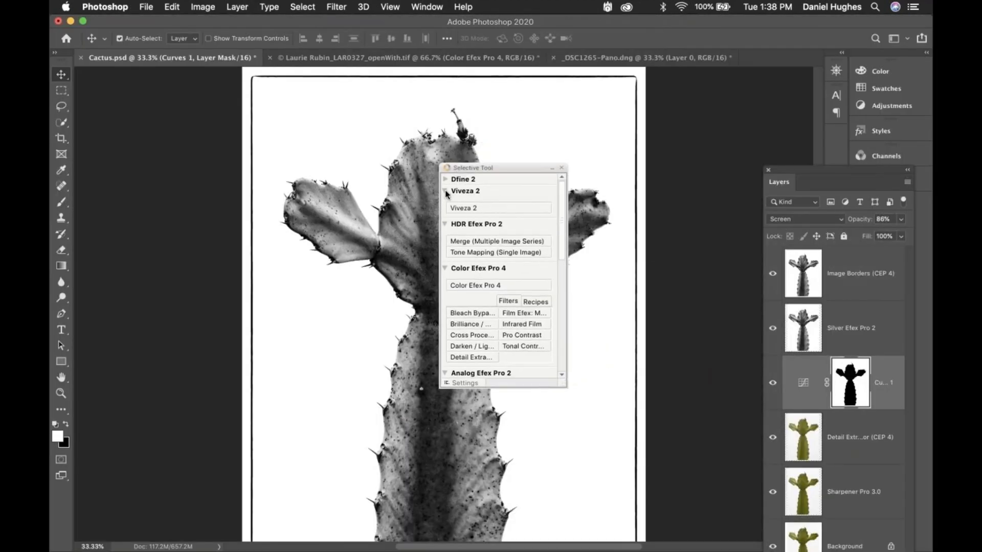
{"action": "left_click", "coordinate": [445, 191]}
{"action": "left_click", "coordinate": [446, 203]}
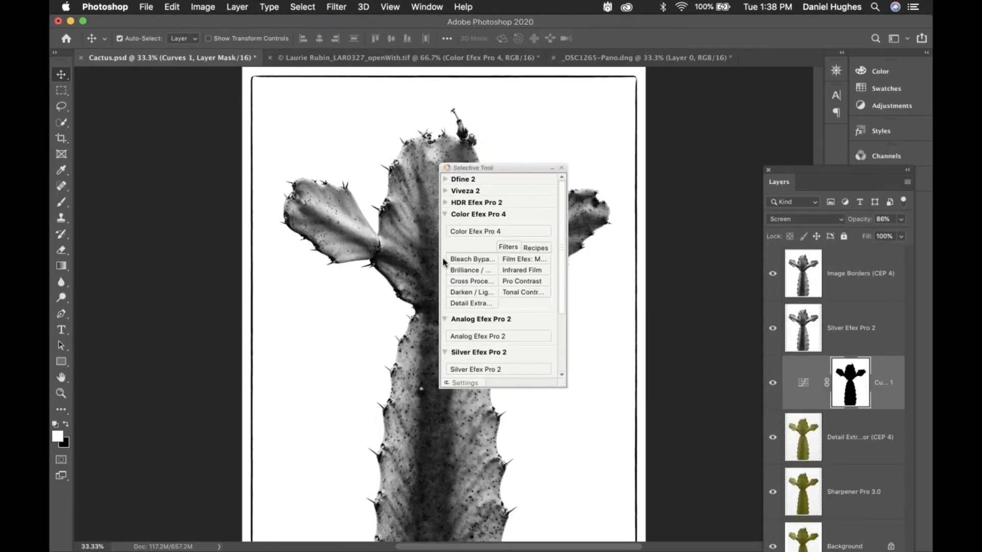
Collapse the Analog Efex Pro 2, Silver Efex Pro 2 and Sharpener Pro 3 sections, and move the Selective Tool and Layers panel off the cactus
{"action": "left_click", "coordinate": [445, 319]}
{"action": "left_click", "coordinate": [445, 331]}
{"action": "left_click", "coordinate": [445, 343]}
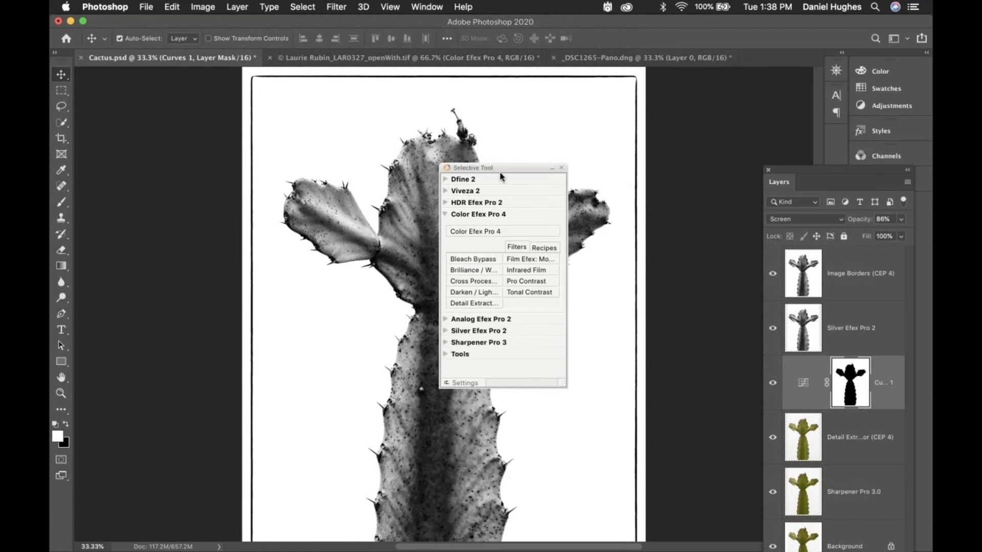
{"action": "left_click_drag", "start_coordinate": [500, 171], "coordinate": [154, 76]}
{"action": "left_click_drag", "start_coordinate": [121, 38], "coordinate": [115, 39]}
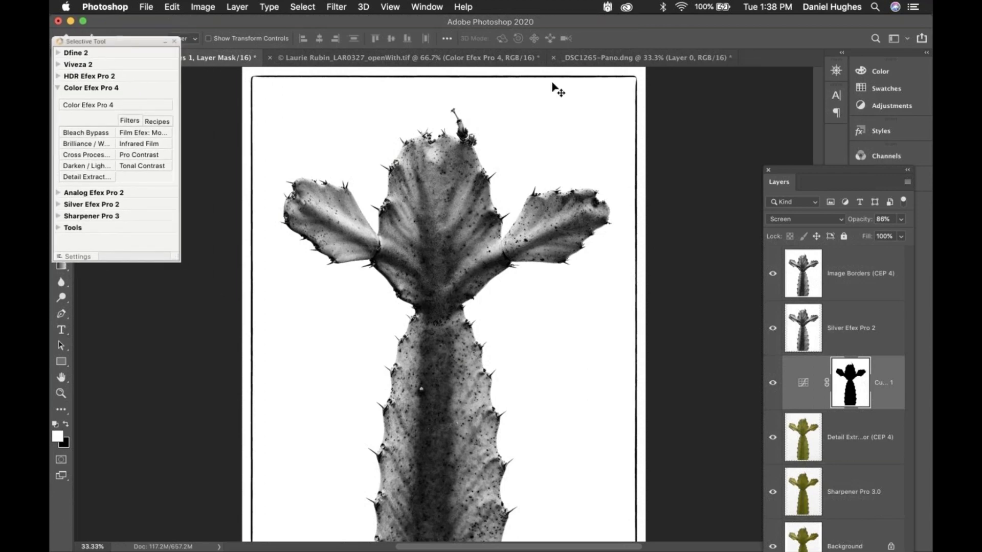
{"action": "key", "text": "super+minus"}
{"action": "left_click_drag", "start_coordinate": [831, 167], "coordinate": [711, 53]}
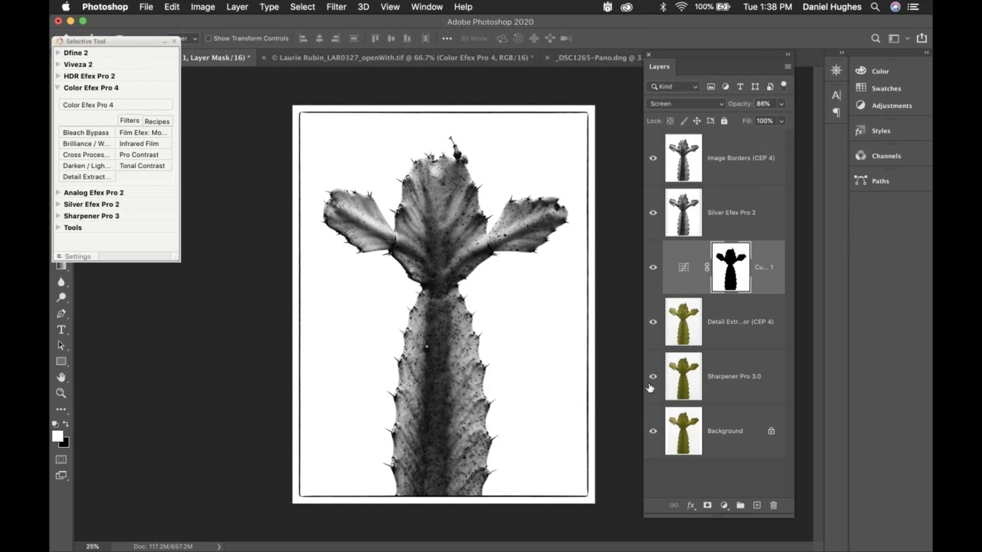
Hide all layers above the cactus Background and repeatedly toggle Image Borders (CEP 4) to compare the finished image with the original
{"action": "left_click_drag", "start_coordinate": [651, 381], "coordinate": [650, 154]}
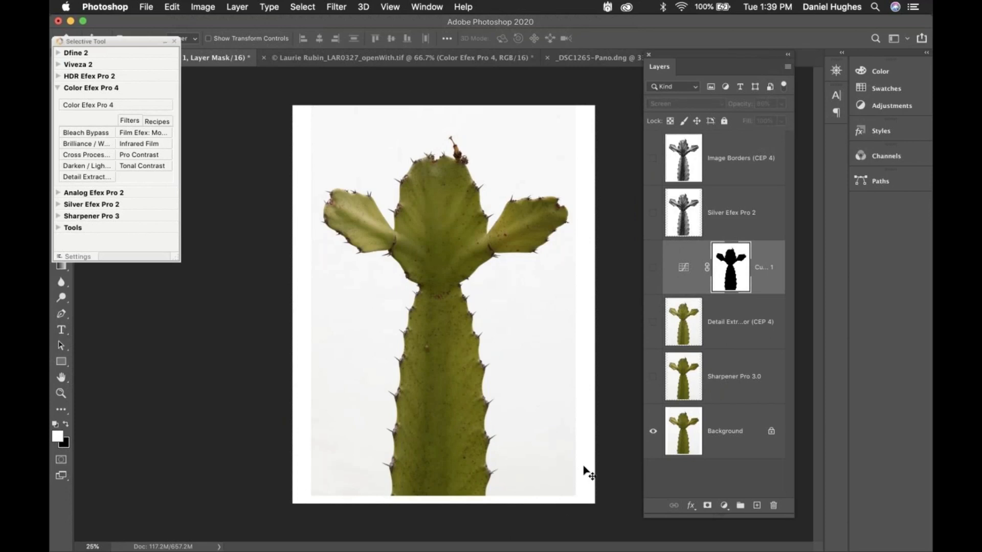
{"action": "left_click", "coordinate": [656, 162]}
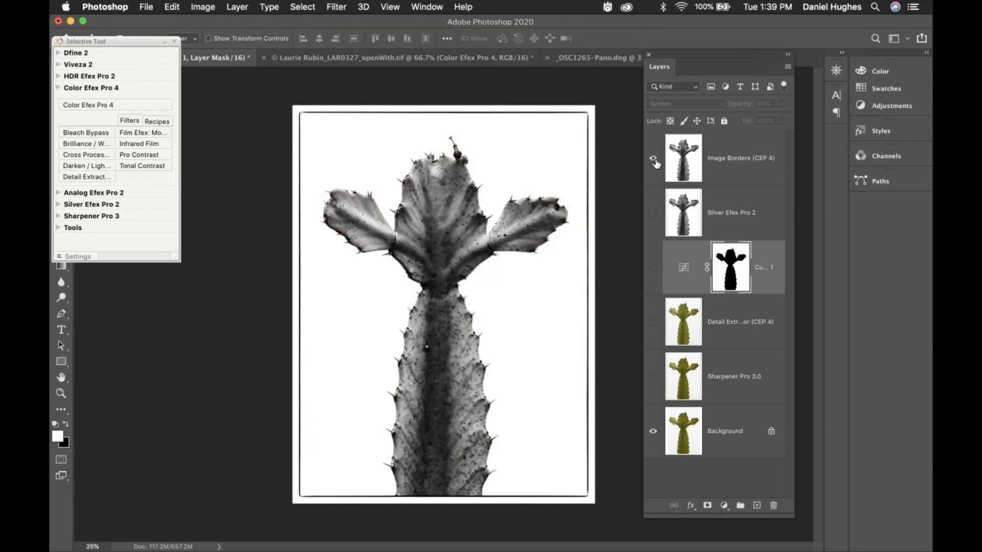
{"action": "left_click", "coordinate": [654, 159]}
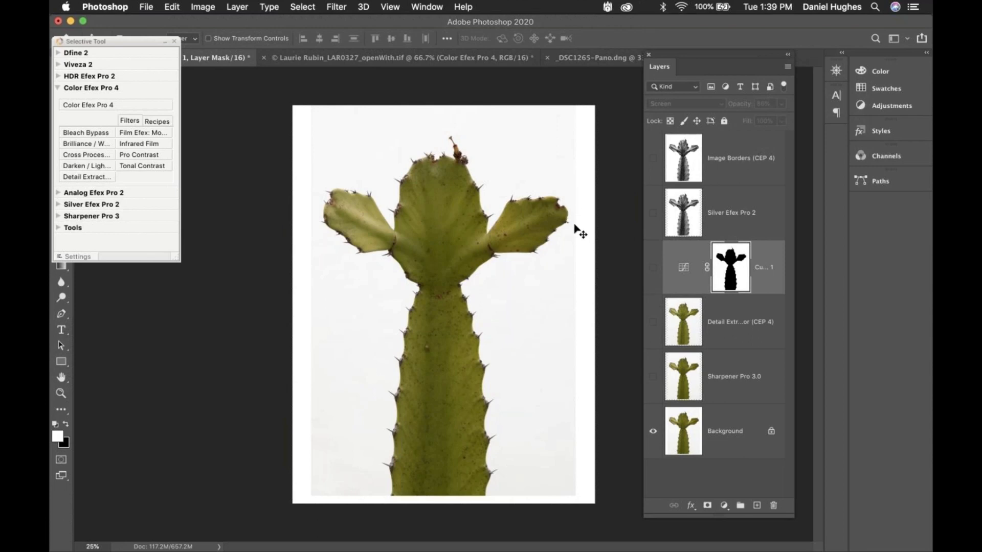
{"action": "left_click", "coordinate": [653, 162]}
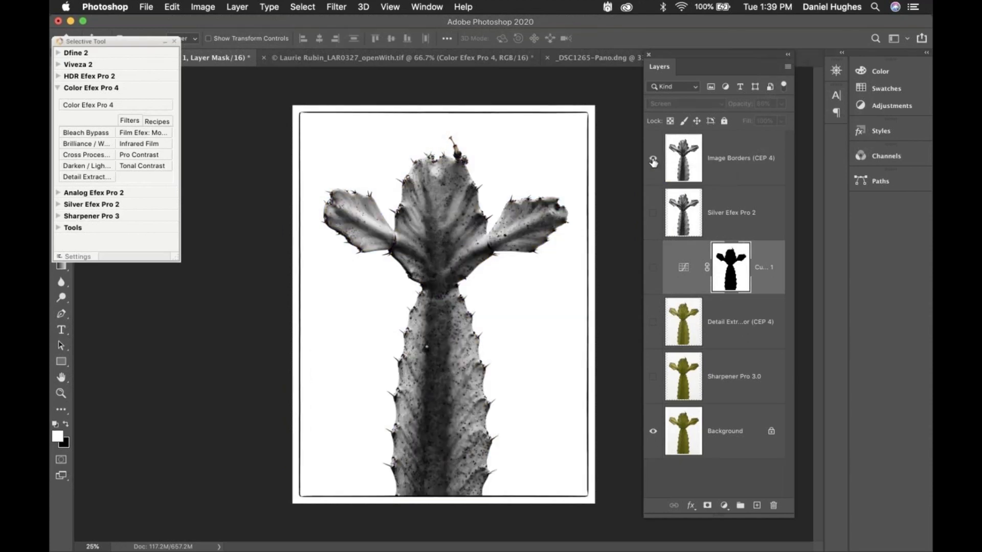
{"action": "left_click", "coordinate": [653, 161]}
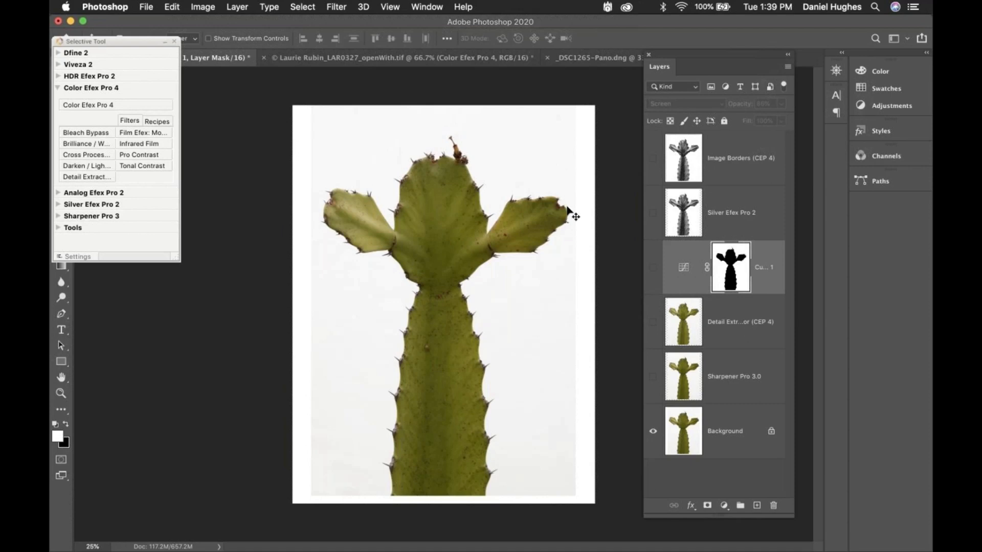
{"action": "left_click", "coordinate": [653, 160]}
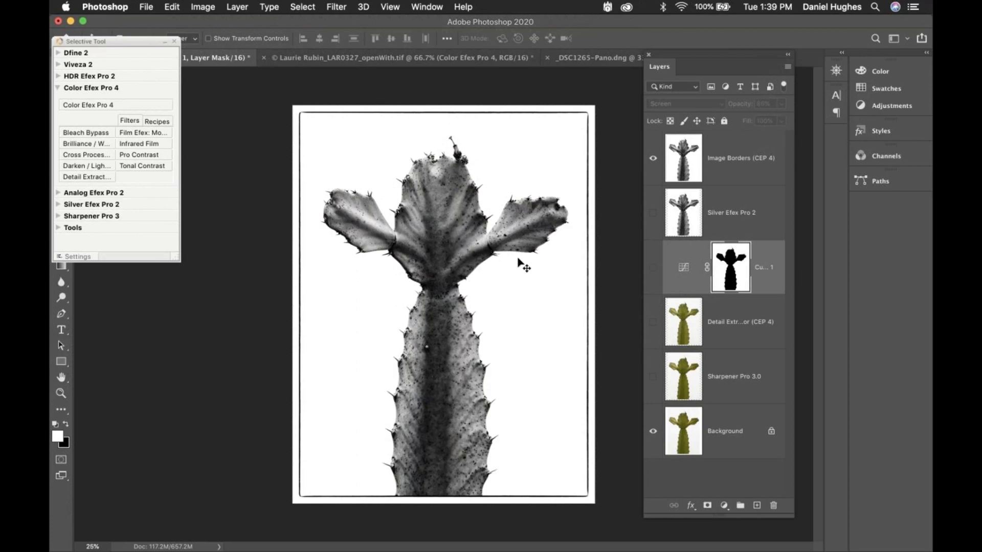
{"action": "left_click", "coordinate": [653, 159]}
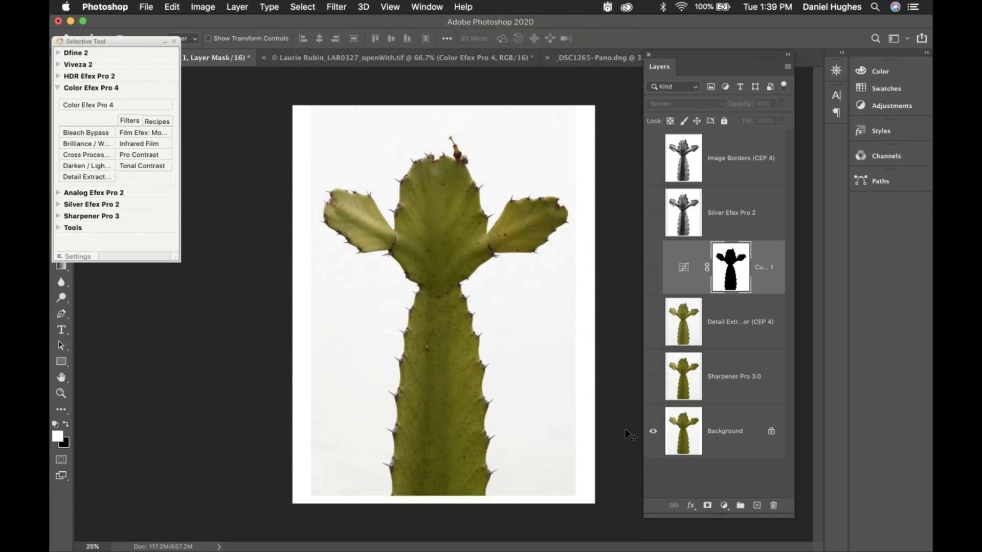
Show the Sharpener Pro 3.0 and Detail Extractor layers, and examine the cactus detail with Detail Extractor switched off and on
{"action": "left_click", "coordinate": [653, 381]}
{"action": "left_click", "coordinate": [653, 325]}
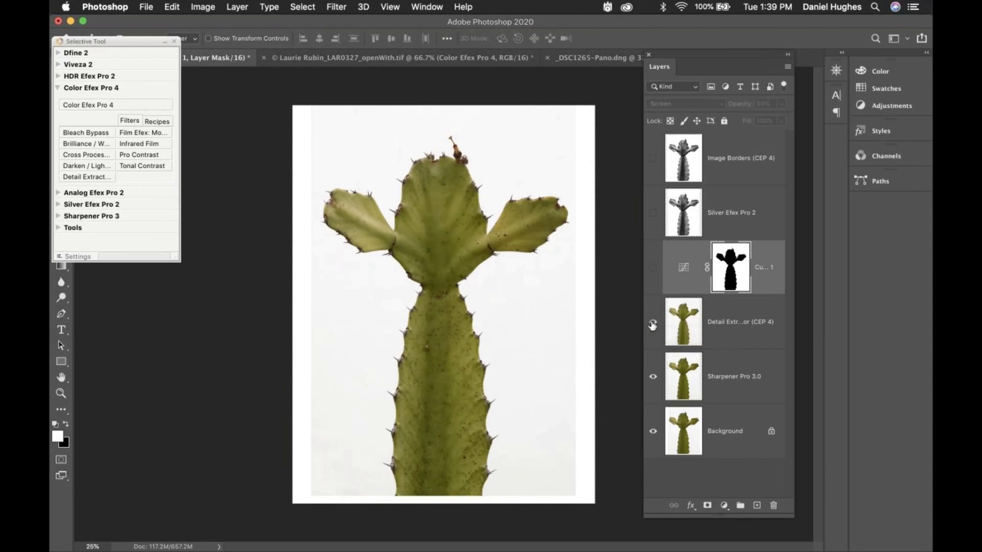
{"action": "left_click", "coordinate": [653, 324]}
{"action": "left_click", "coordinate": [653, 325]}
{"action": "key", "text": "super+equal"}
{"action": "key", "text": "super+equal"}
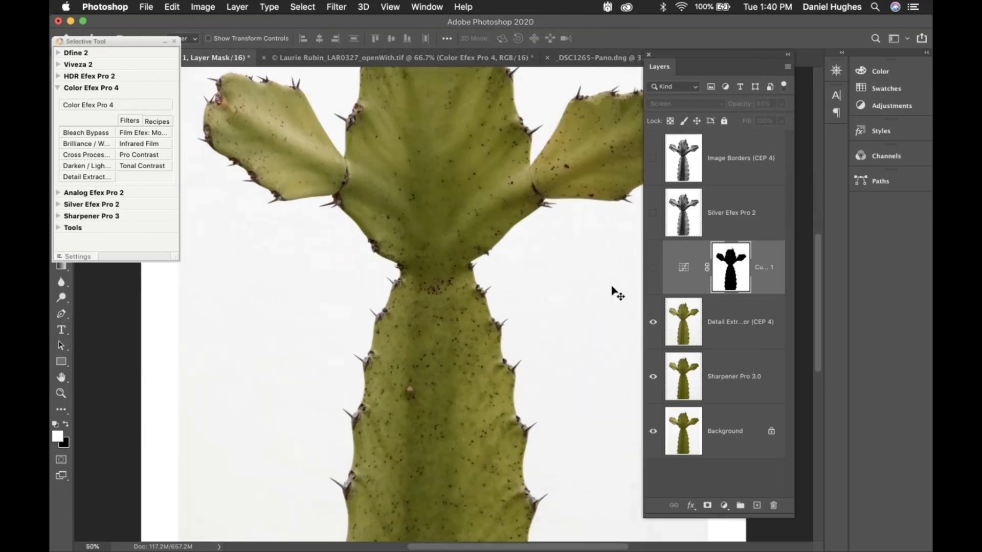
{"action": "scroll", "coordinate": [617, 293], "scroll_direction": "up", "scroll_amount": 5}
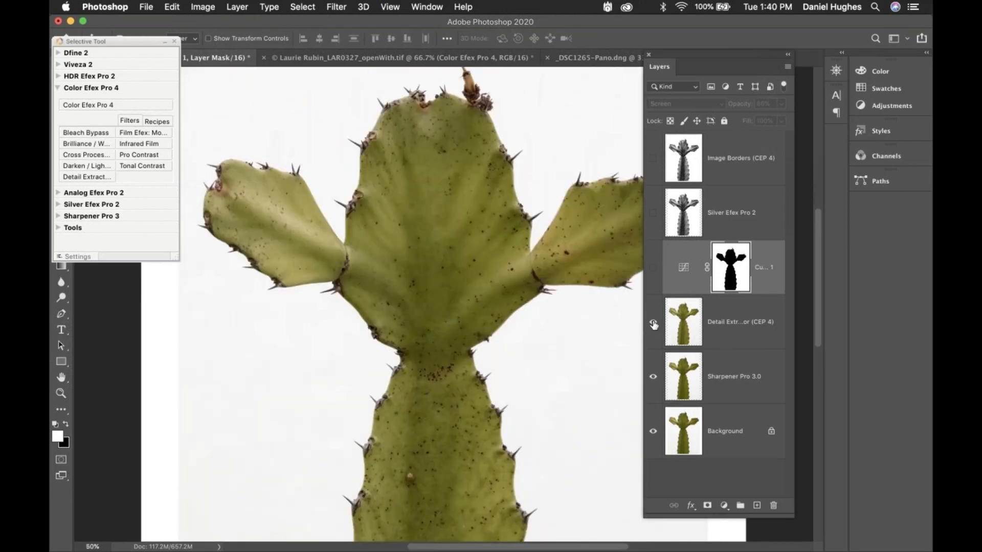
{"action": "left_click", "coordinate": [653, 323]}
{"action": "left_click", "coordinate": [653, 324]}
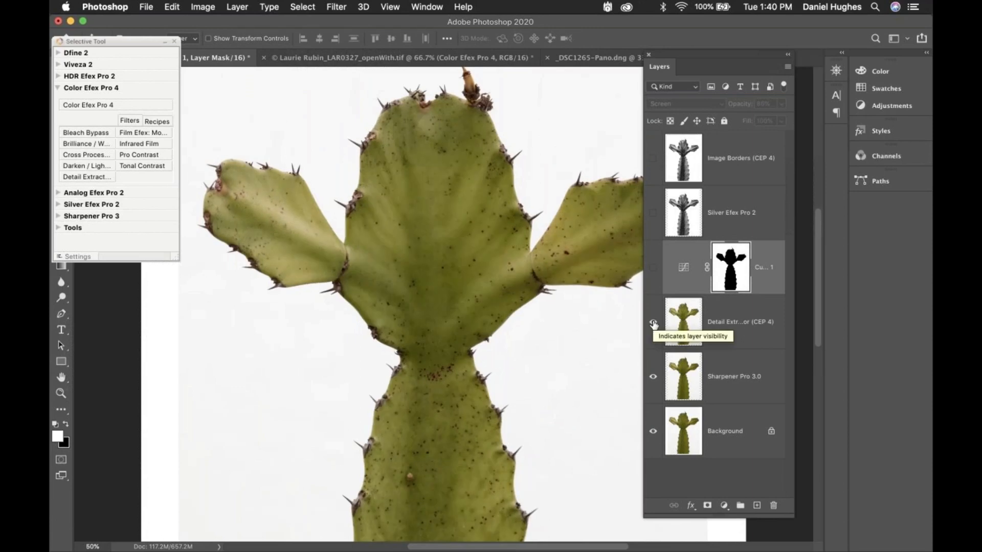
{"action": "key", "text": "super+minus"}
{"action": "key", "text": "super+minus"}
{"action": "left_click", "coordinate": [654, 324]}
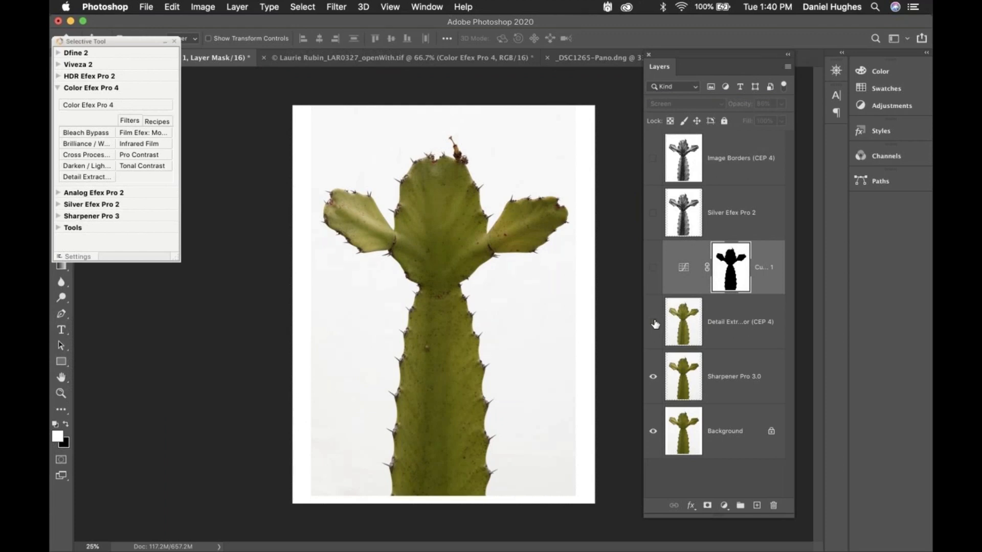
{"action": "left_click", "coordinate": [654, 323]}
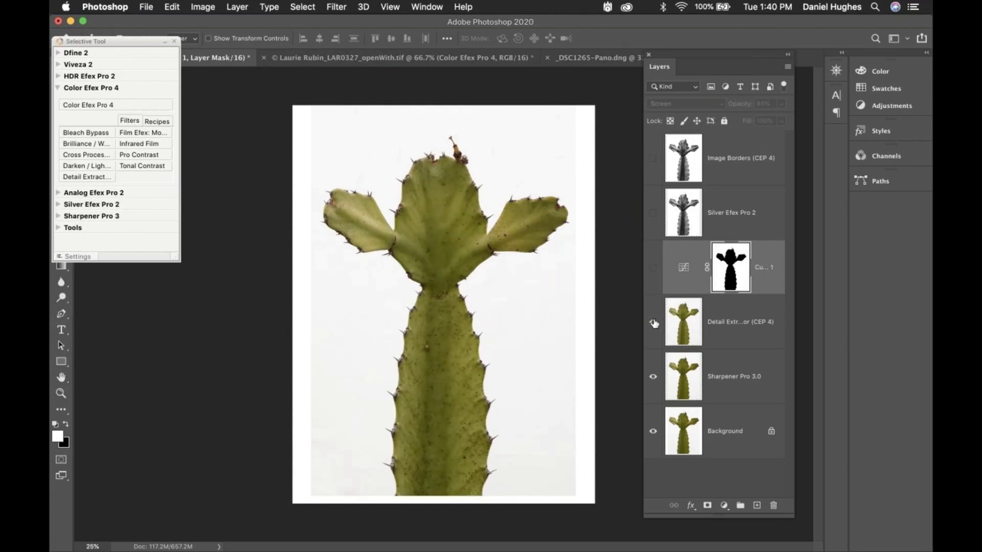
Show the Curves 1, Silver Efex Pro 2 and Image Borders layers one after another to review their effect on the cactus
{"action": "left_click", "coordinate": [654, 268]}
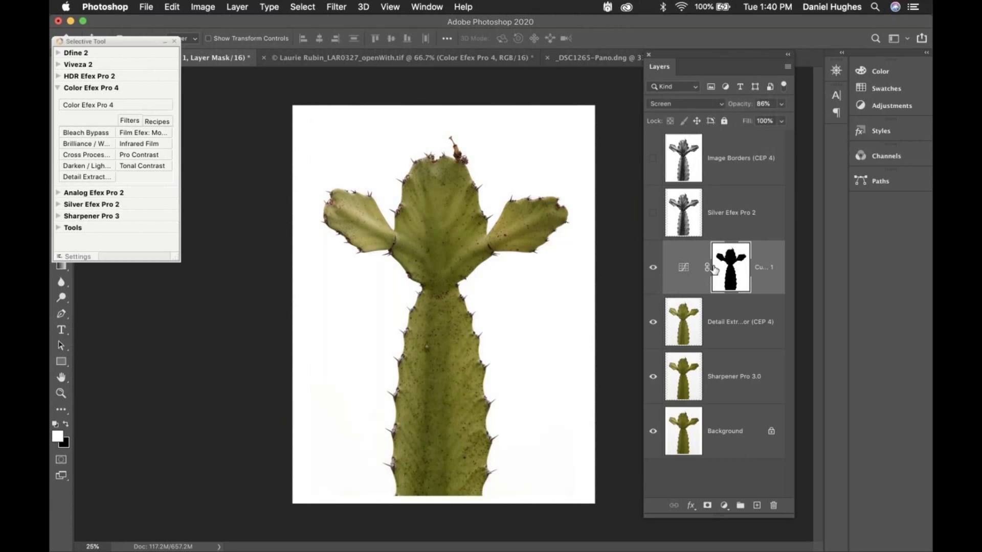
{"action": "left_click", "coordinate": [653, 214]}
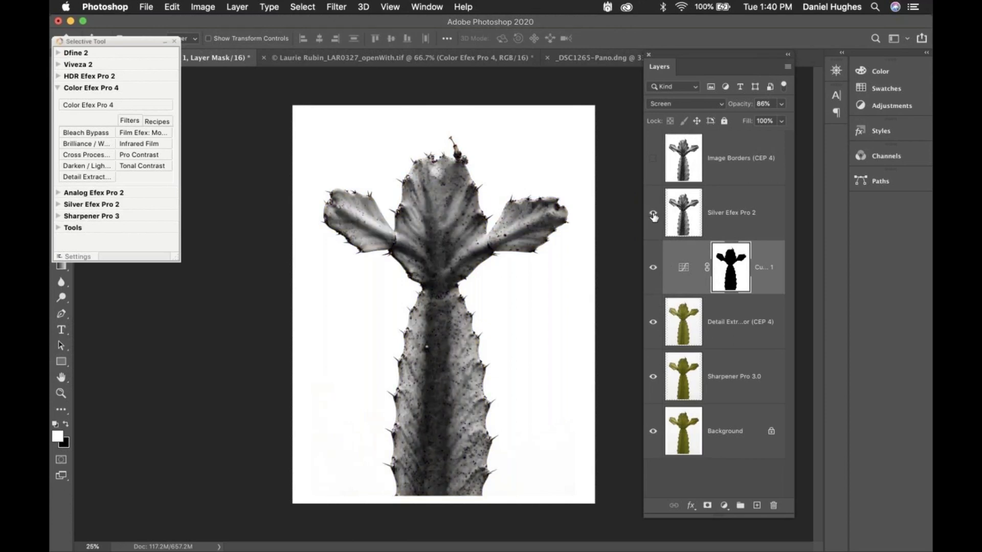
{"action": "left_click", "coordinate": [652, 162]}
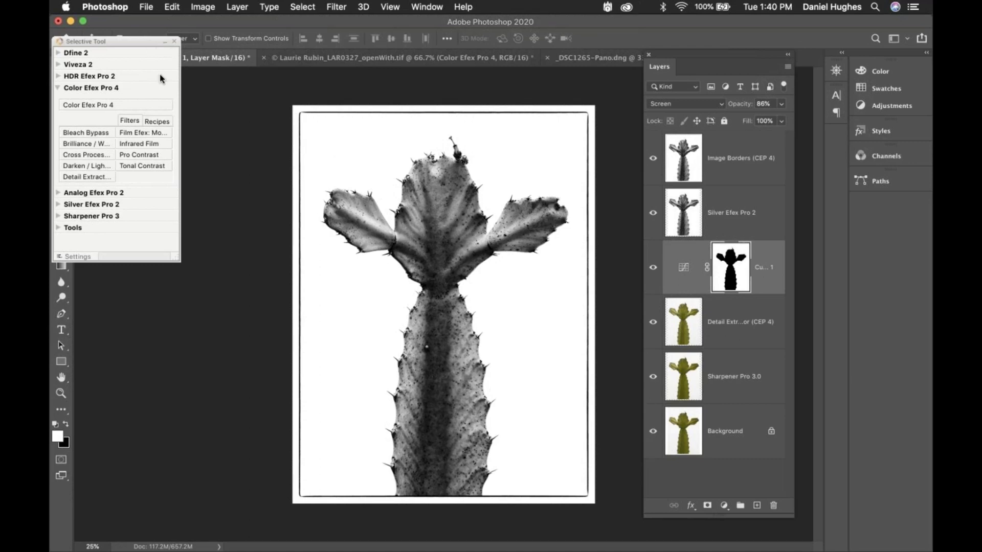
Move the Selective Tool clear of the document tabs and close Cactus.psd without saving its changes
{"action": "left_click_drag", "start_coordinate": [149, 45], "coordinate": [186, 165]}
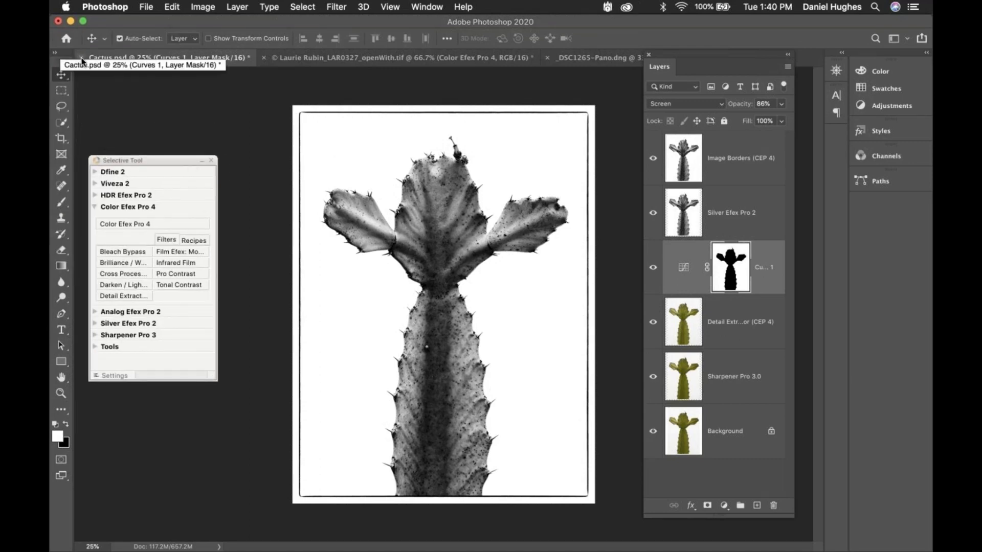
{"action": "left_click", "coordinate": [82, 57]}
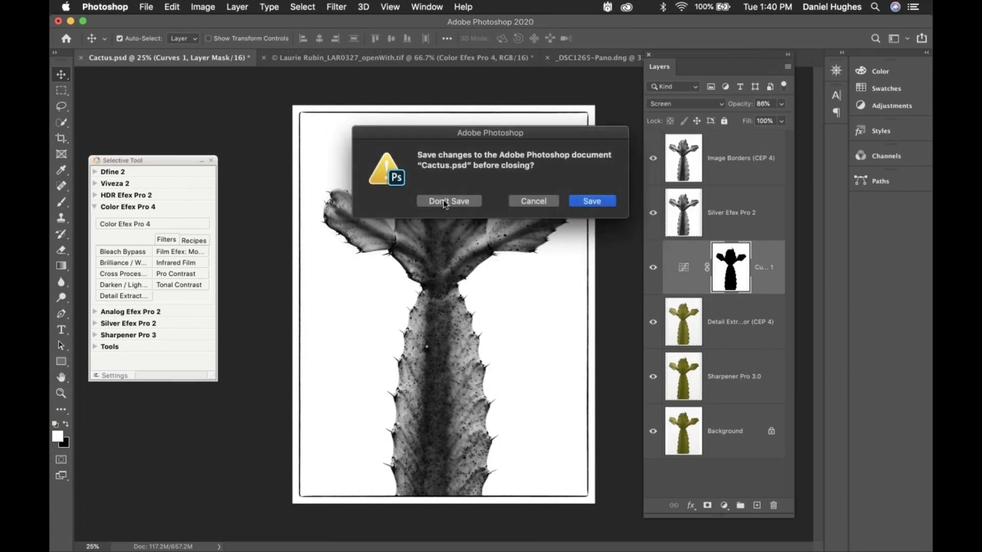
{"action": "left_click", "coordinate": [443, 200]}
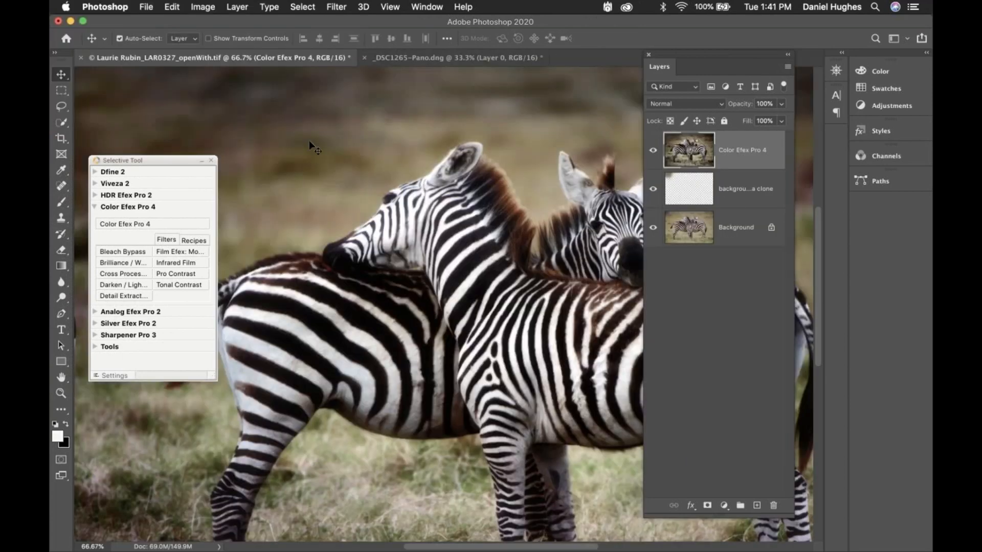
Move the Layers panel off the zebra photo and compare the image with and without its Color Efex Pro 4 and background zebra clone layers
{"action": "key", "text": "super+minus"}
{"action": "key", "text": "super+minus"}
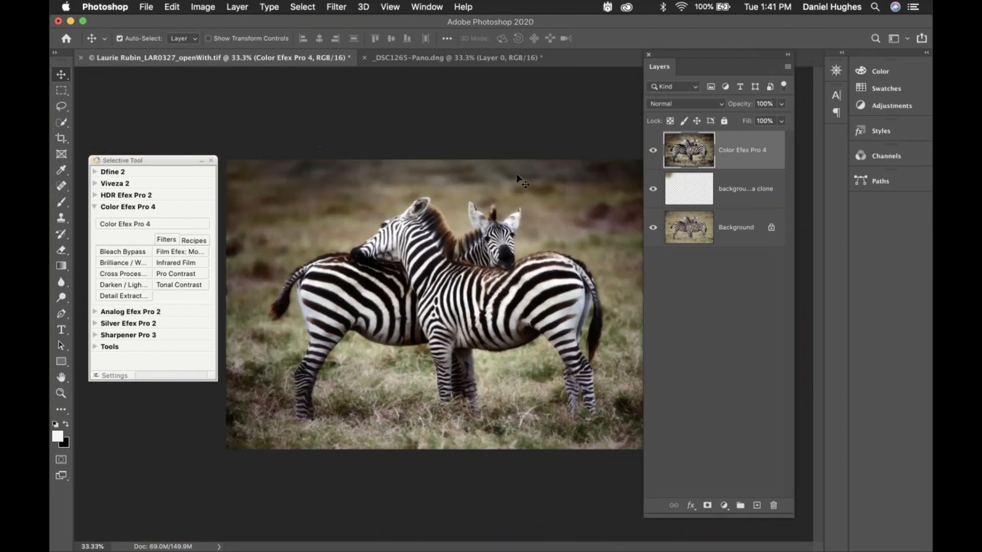
{"action": "left_click_drag", "start_coordinate": [719, 66], "coordinate": [811, 76]}
{"action": "left_click", "coordinate": [743, 200]}
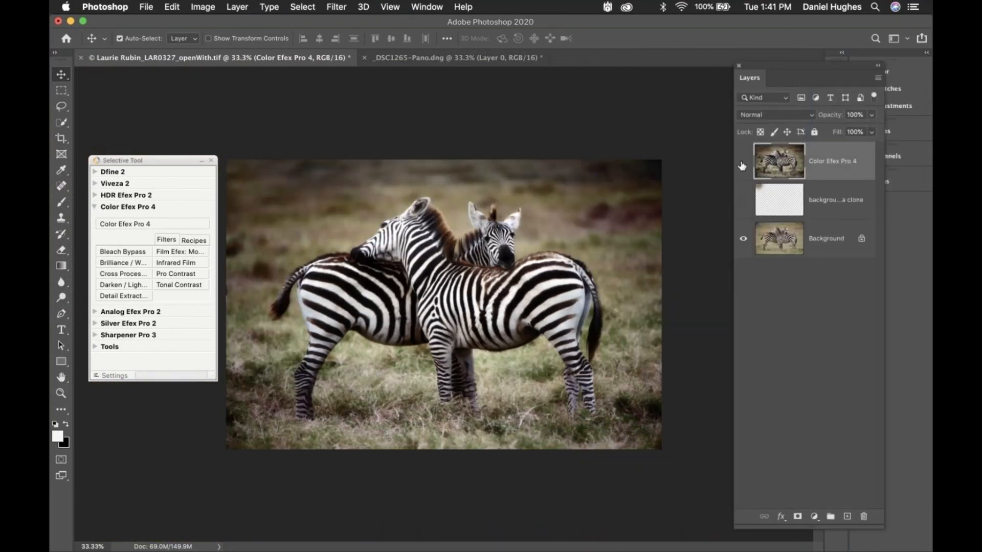
{"action": "left_click", "coordinate": [743, 161]}
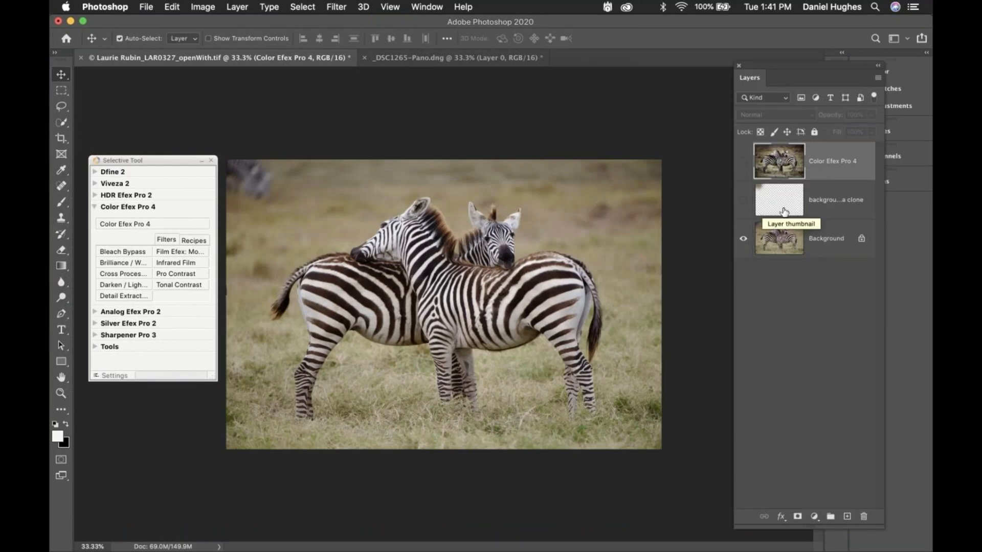
{"action": "left_click", "coordinate": [743, 202]}
{"action": "left_click", "coordinate": [743, 202]}
{"action": "left_click", "coordinate": [743, 204]}
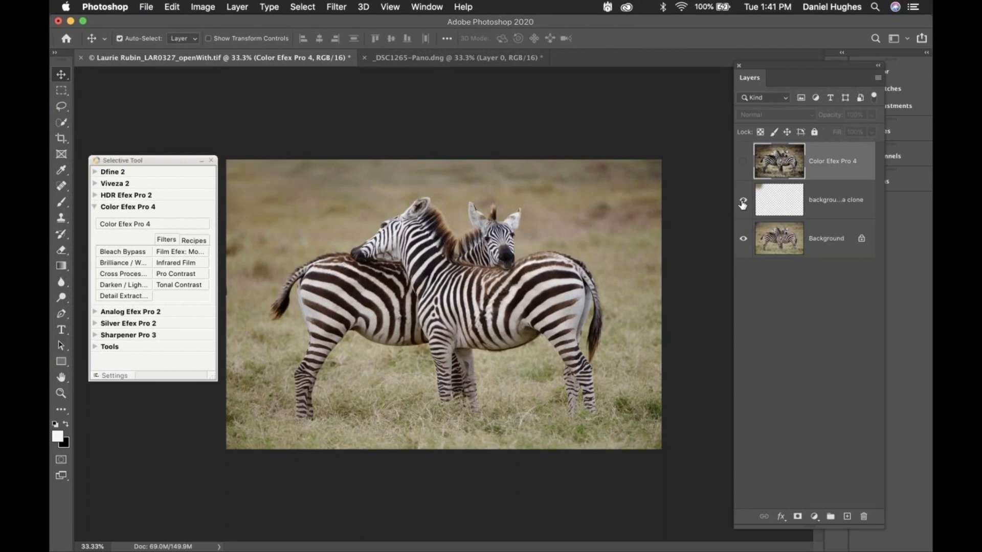
{"action": "left_click", "coordinate": [743, 203]}
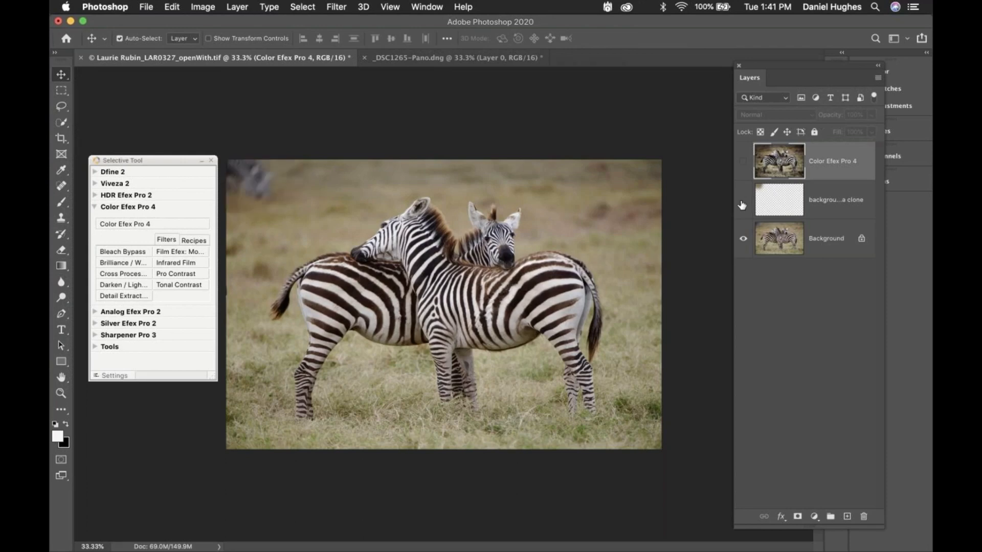
{"action": "left_click", "coordinate": [742, 204]}
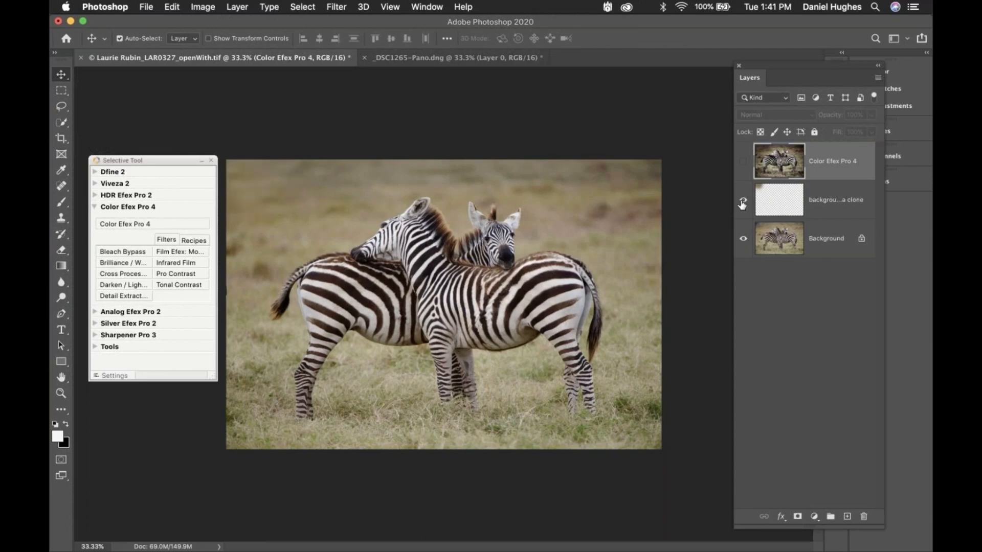
{"action": "left_click", "coordinate": [744, 163]}
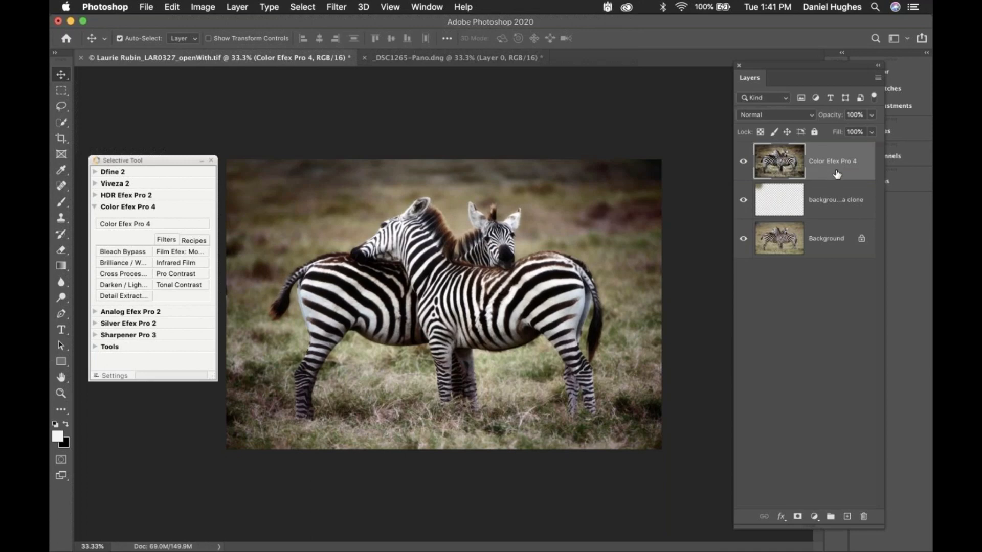
Delete the zebra photo's Color Efex Pro 4 layer and open the image in the Color Efex Pro 4 filter
{"action": "mouse_move", "coordinate": [838, 175]}
{"action": "left_mouse_down"}
{"action": "mouse_move", "coordinate": [846, 513]}
{"action": "mouse_move", "coordinate": [863, 517]}
{"action": "left_mouse_up"}
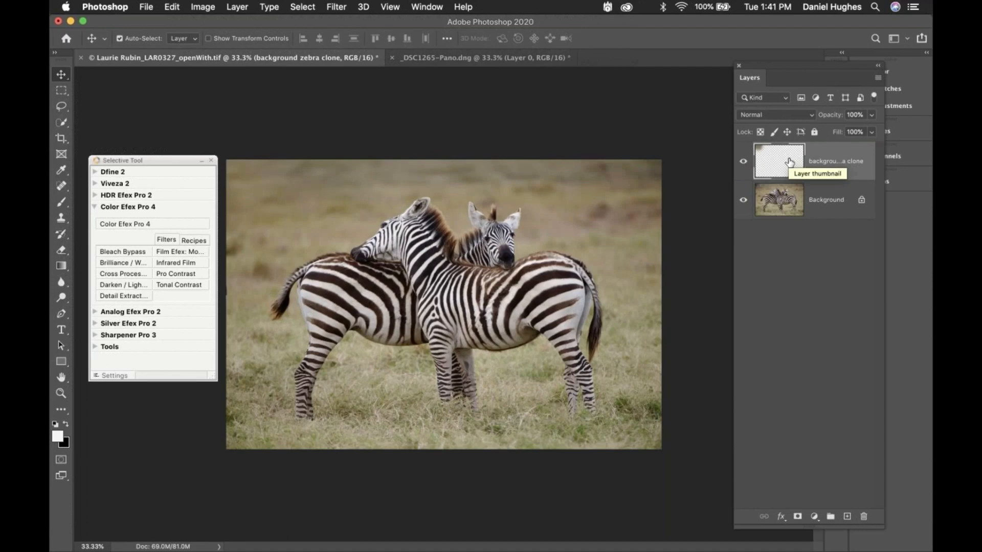
{"action": "left_click", "coordinate": [153, 224]}
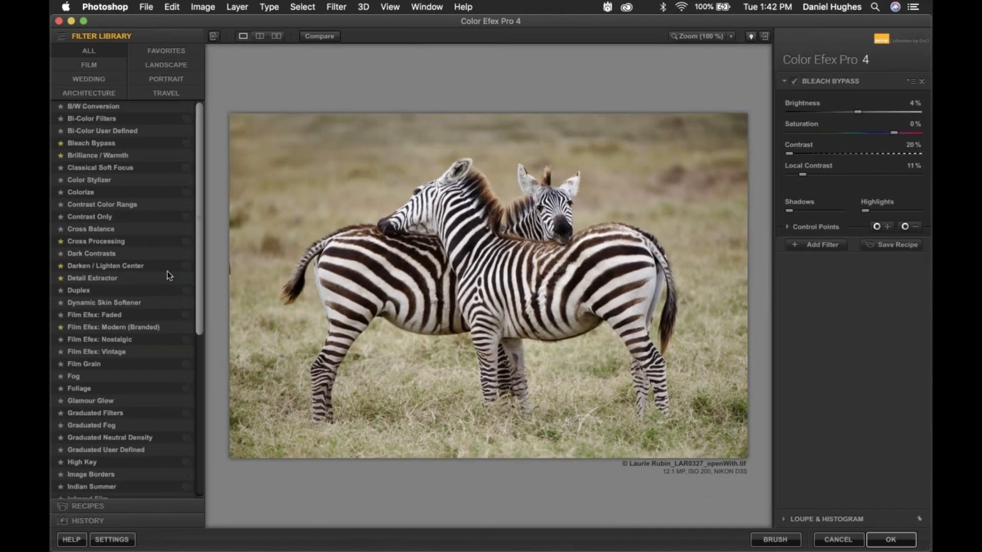
Apply the Monday Morning filter with Grain, Brightness and Smear at 0% and Color at 100%
{"action": "scroll", "coordinate": [100, 447], "scroll_direction": "down", "scroll_amount": 5}
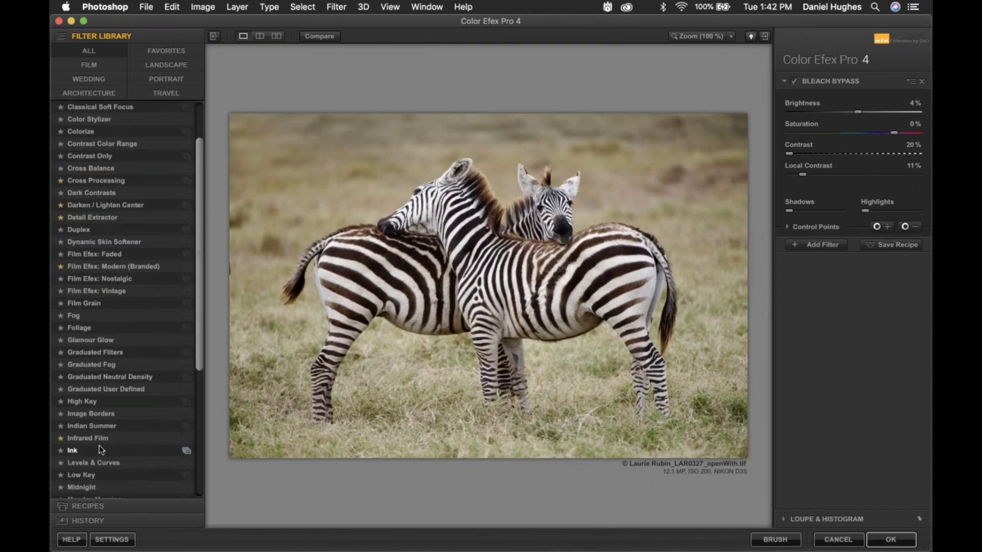
{"action": "scroll", "coordinate": [100, 450], "scroll_direction": "down", "scroll_amount": 8}
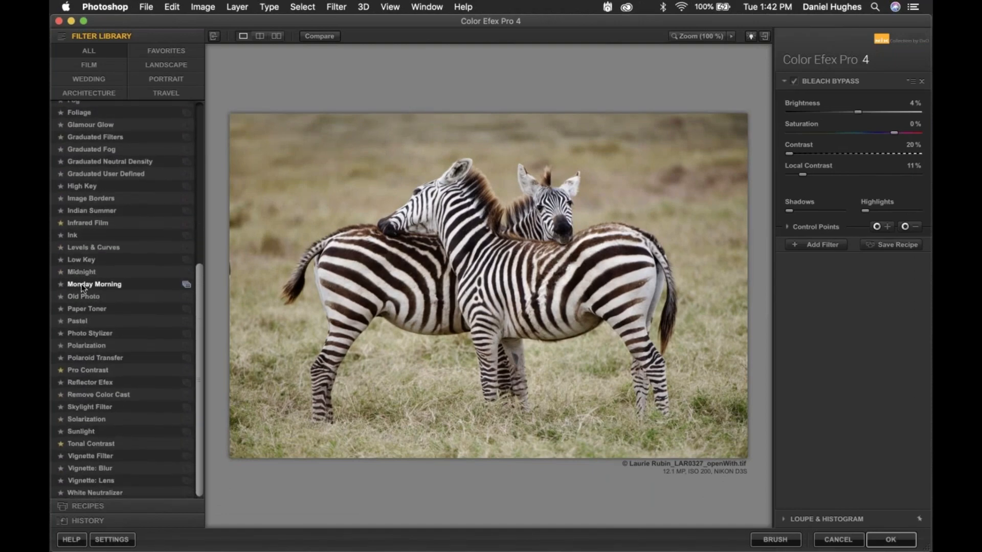
{"action": "left_click", "coordinate": [81, 284]}
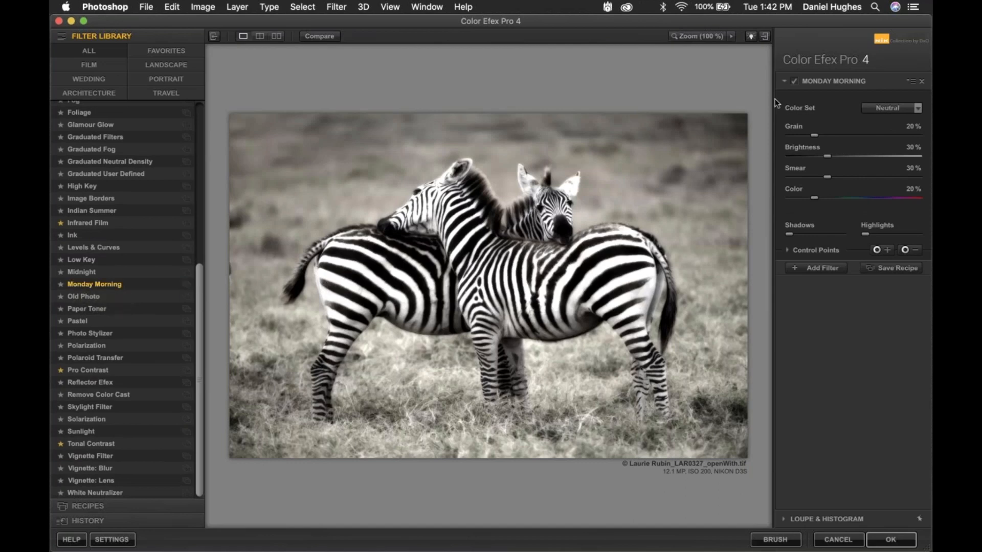
{"action": "left_click_drag", "start_coordinate": [813, 135], "coordinate": [753, 132]}
{"action": "left_click_drag", "start_coordinate": [827, 157], "coordinate": [760, 154]}
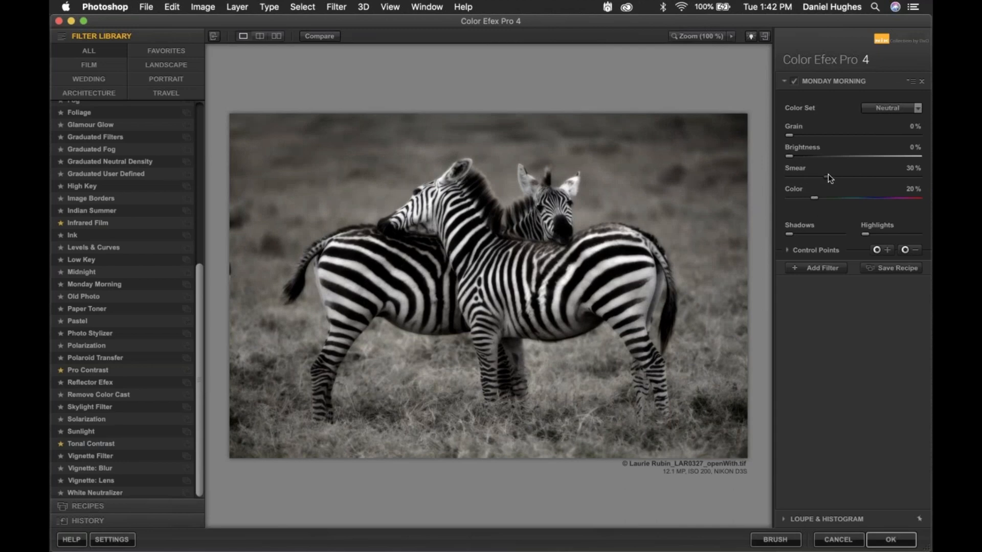
{"action": "mouse_move", "coordinate": [786, 174]}
{"action": "left_mouse_down"}
{"action": "mouse_move", "coordinate": [757, 175]}
{"action": "mouse_move", "coordinate": [891, 187]}
{"action": "mouse_move", "coordinate": [773, 174]}
{"action": "left_mouse_up"}
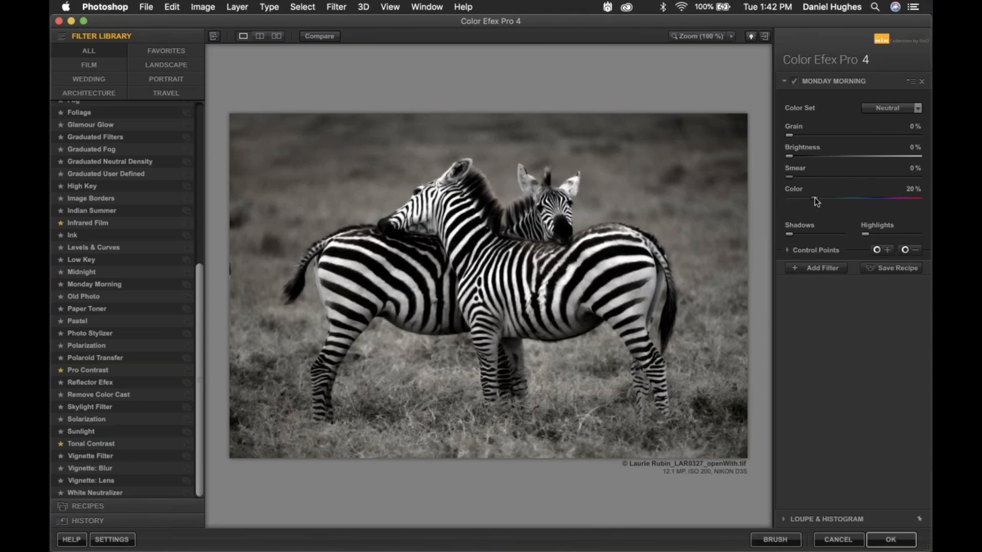
{"action": "left_click_drag", "start_coordinate": [840, 201], "coordinate": [893, 203]}
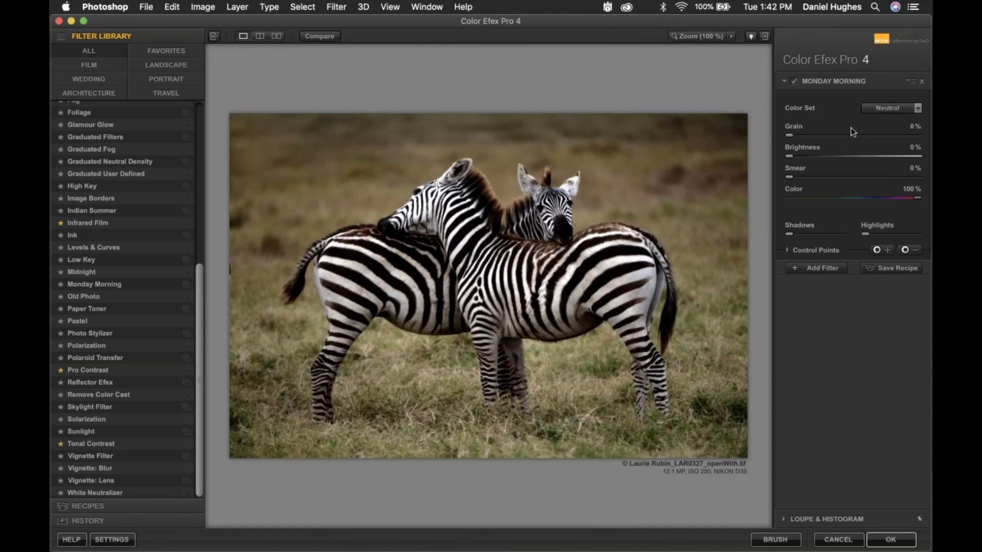
Check the histogram with and without Monday Morning, and set the filter's Brightness to 6%
{"action": "left_click", "coordinate": [795, 82]}
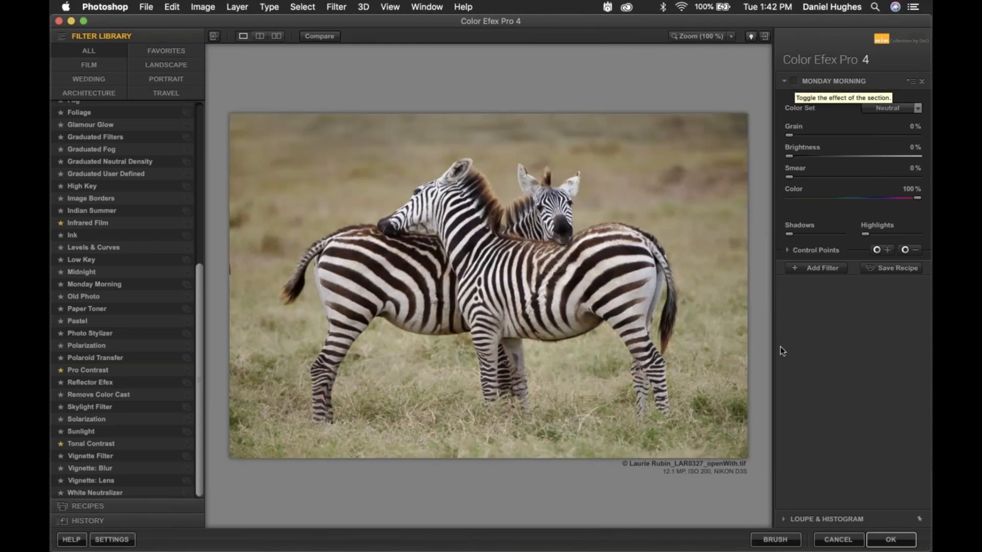
{"action": "left_click", "coordinate": [838, 519]}
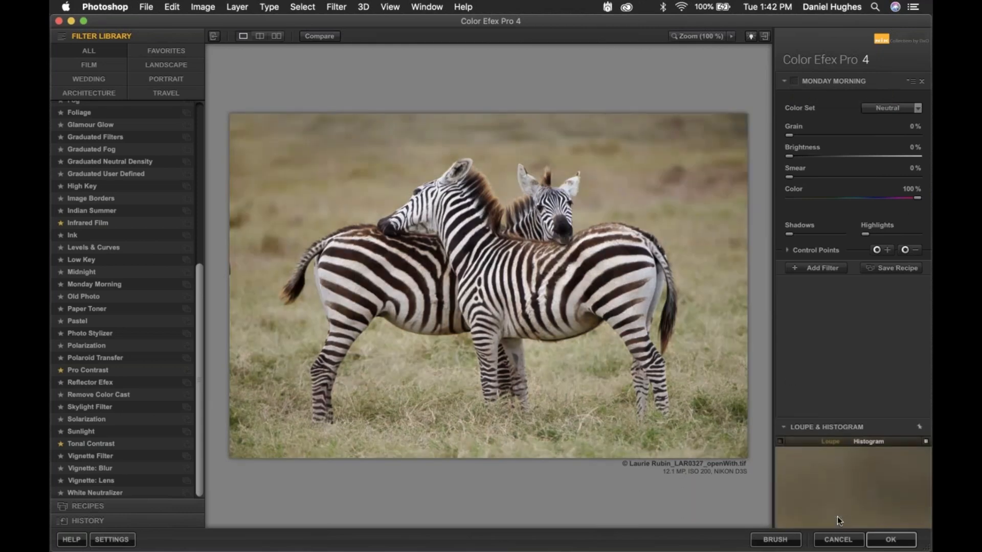
{"action": "left_click", "coordinate": [865, 443]}
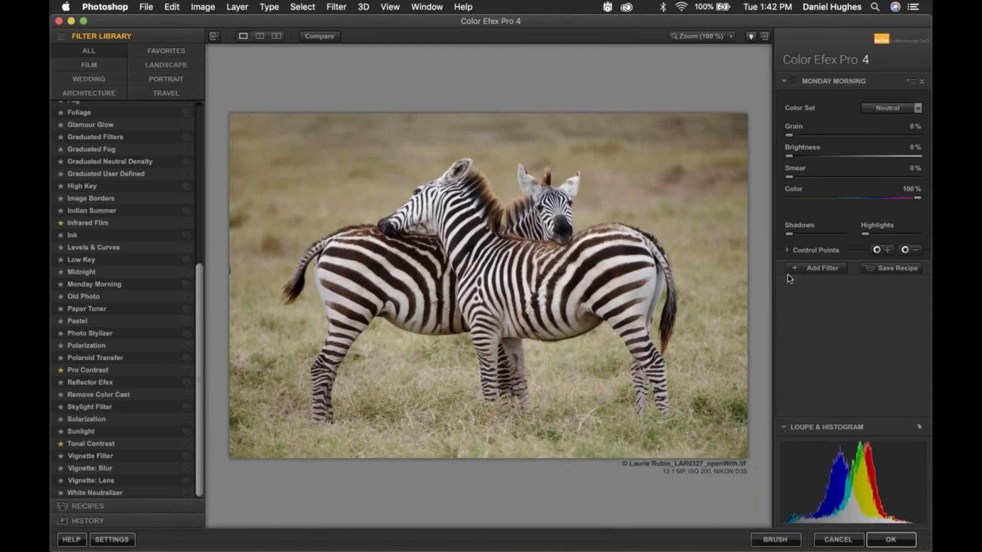
{"action": "left_click", "coordinate": [794, 82]}
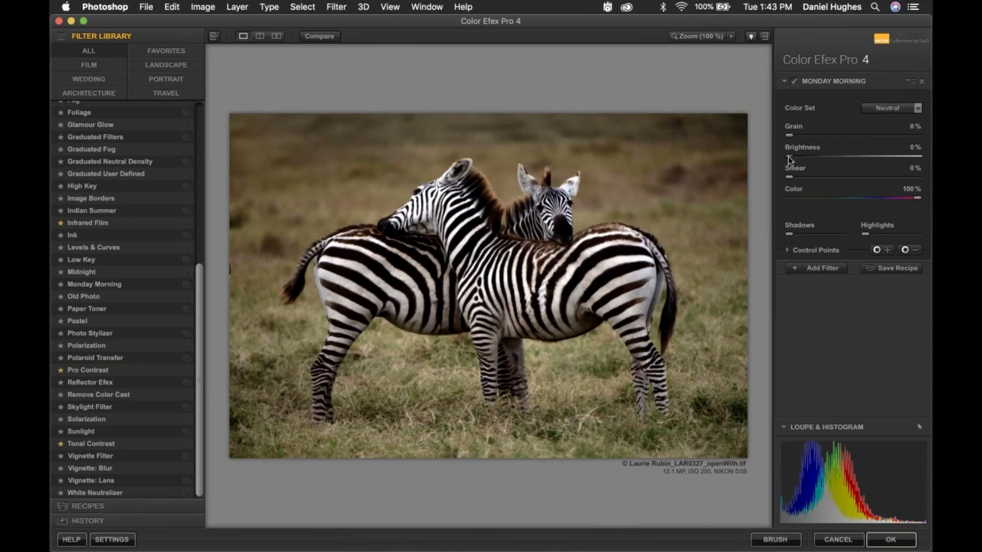
{"action": "left_click_drag", "start_coordinate": [790, 156], "coordinate": [797, 160]}
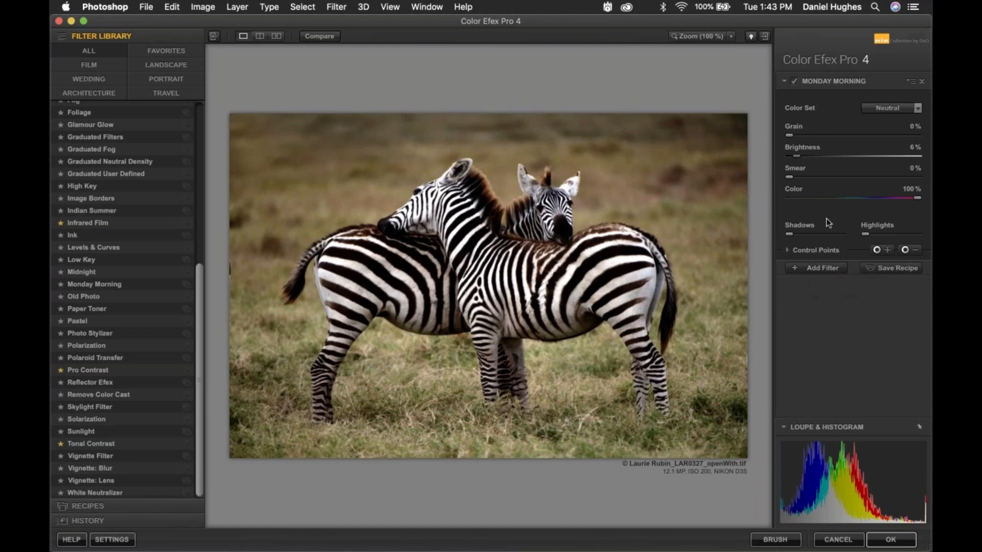
Add Film Efex: Nostalgic as a second filter and set its Film Type to 12
{"action": "left_click", "coordinate": [812, 269]}
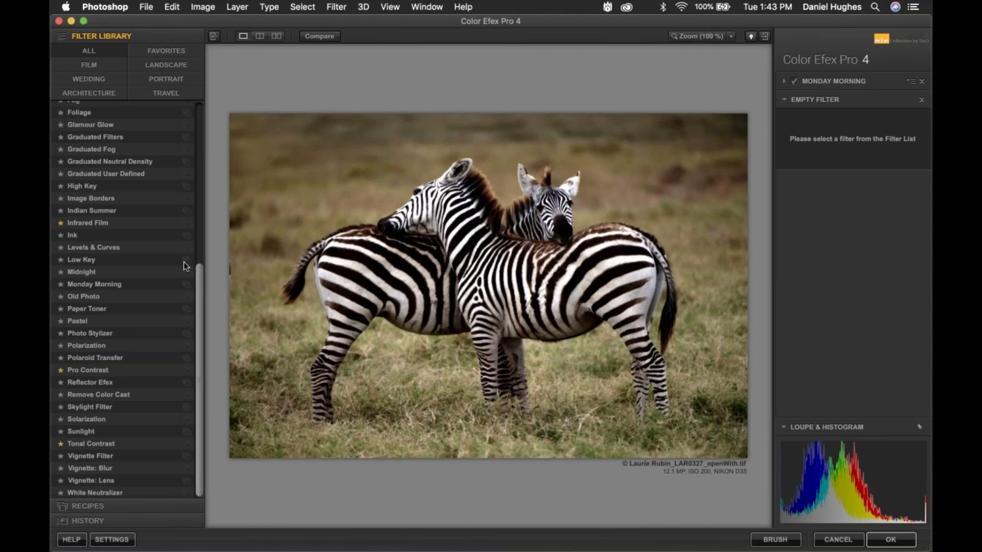
{"action": "scroll", "coordinate": [88, 201], "scroll_direction": "up", "scroll_amount": 5}
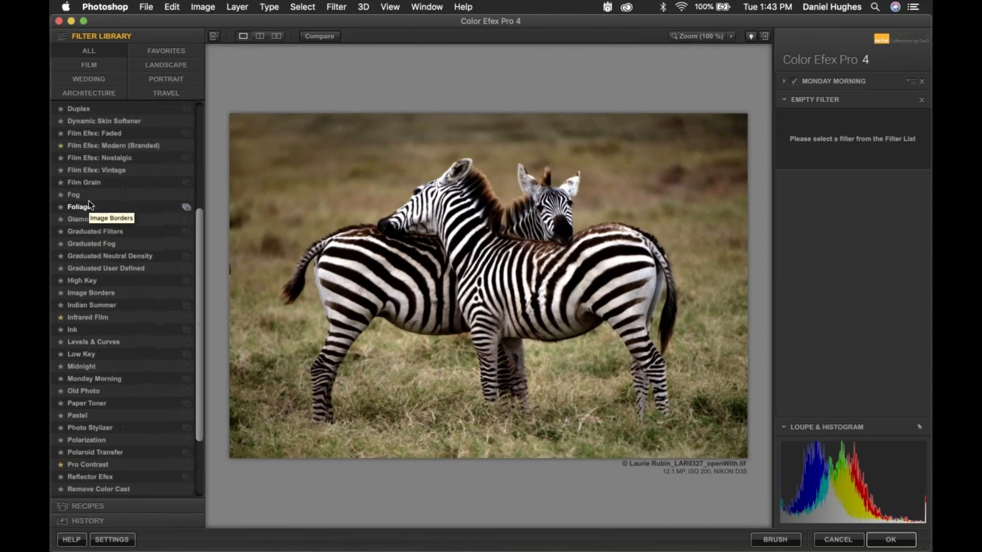
{"action": "scroll", "coordinate": [88, 202], "scroll_direction": "up", "scroll_amount": 8}
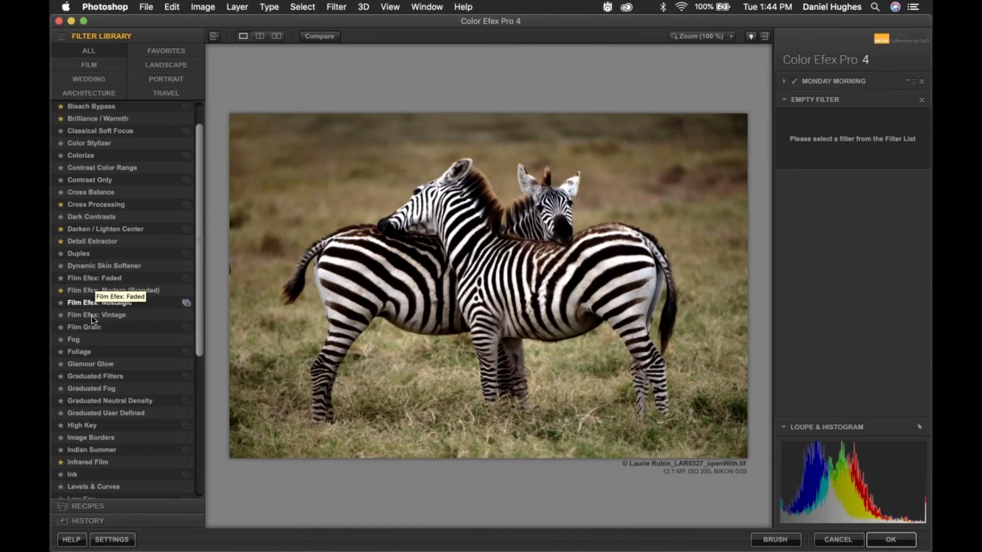
{"action": "left_click", "coordinate": [89, 304]}
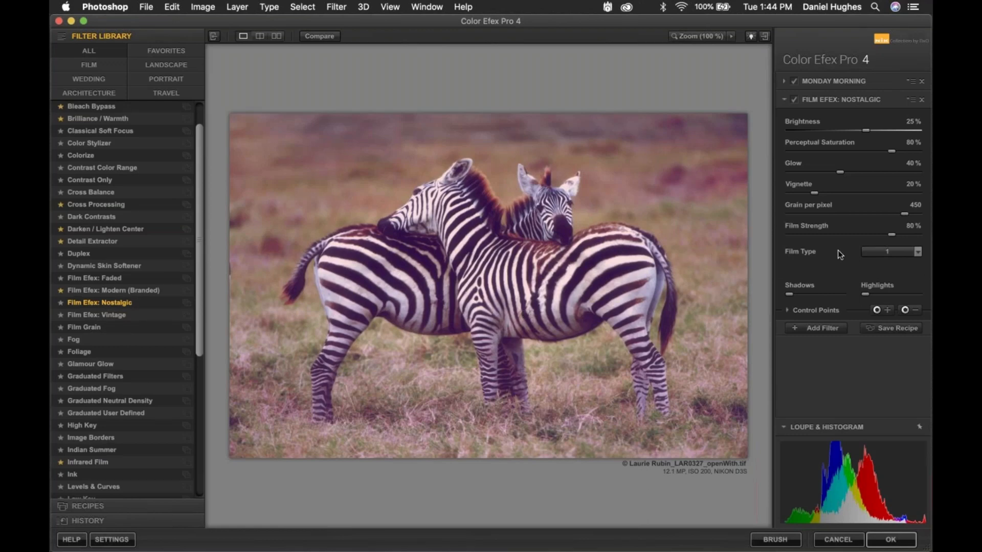
{"action": "left_click", "coordinate": [895, 251]}
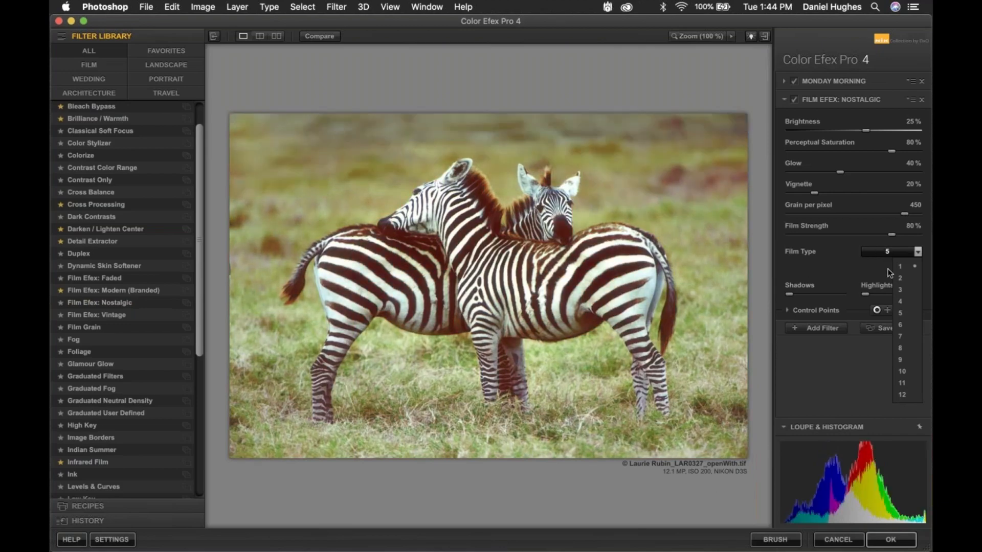
{"action": "left_click", "coordinate": [899, 396]}
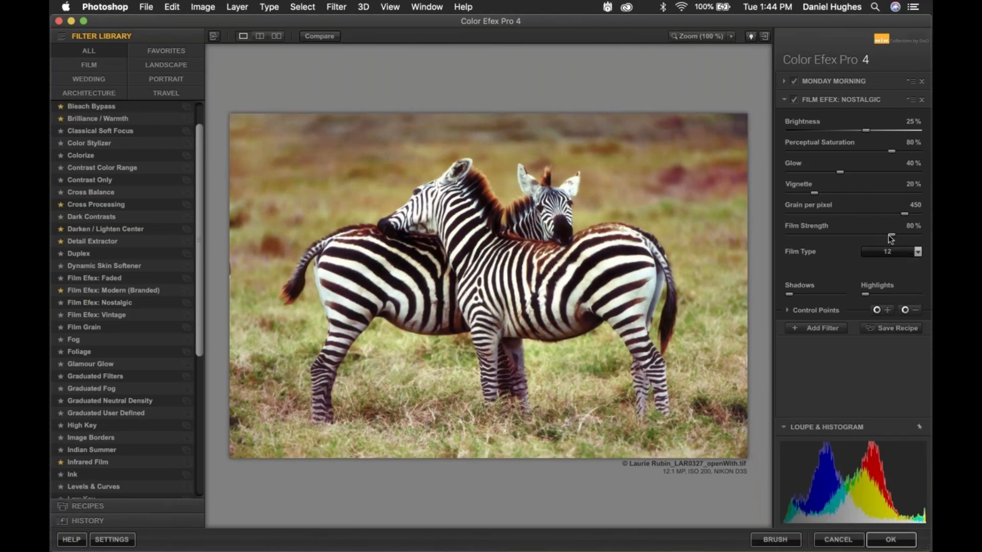
Set Nostalgic's Film Strength to 100%, Grain per pixel to 500, Vignette, Glow and Brightness to 0%, and Perceptual Saturation to 50%
{"action": "left_click_drag", "start_coordinate": [889, 236], "coordinate": [893, 236]}
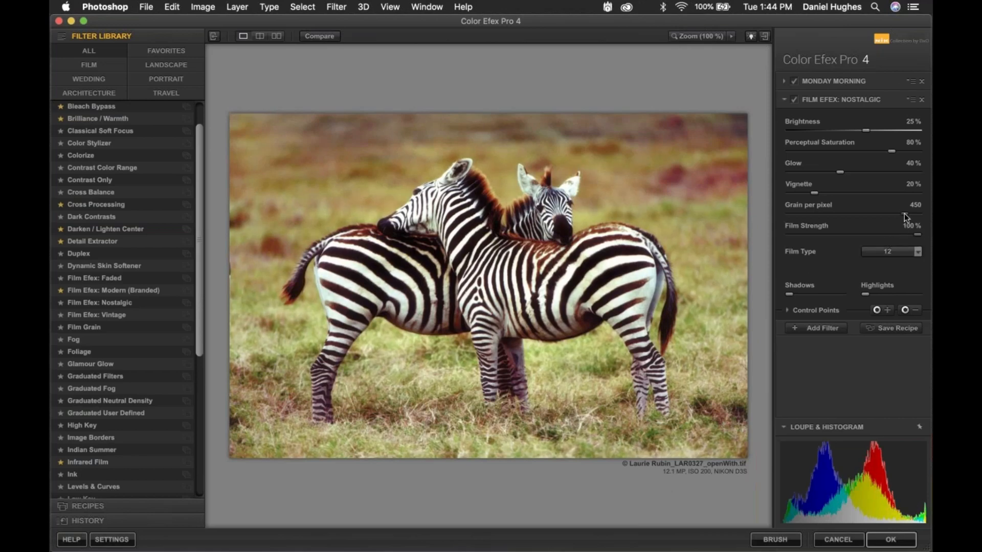
{"action": "left_click_drag", "start_coordinate": [906, 218], "coordinate": [930, 219]}
{"action": "left_click_drag", "start_coordinate": [858, 210], "coordinate": [782, 216]}
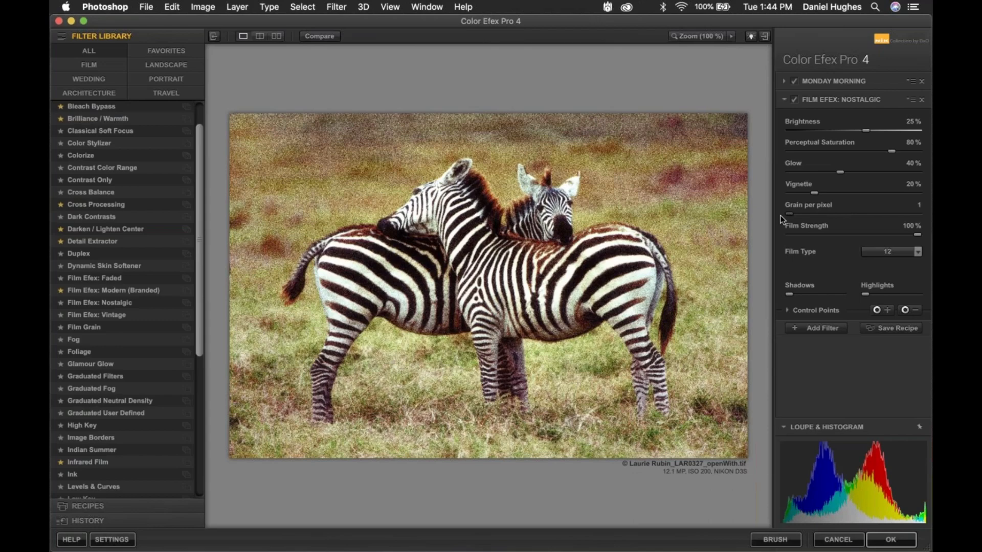
{"action": "left_click_drag", "start_coordinate": [781, 216], "coordinate": [918, 215]}
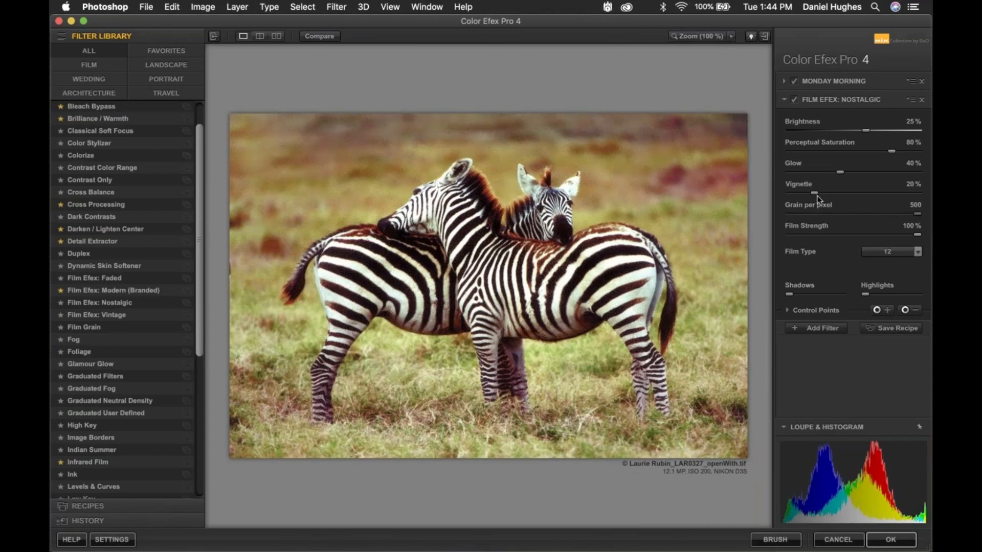
{"action": "left_click_drag", "start_coordinate": [813, 194], "coordinate": [773, 193]}
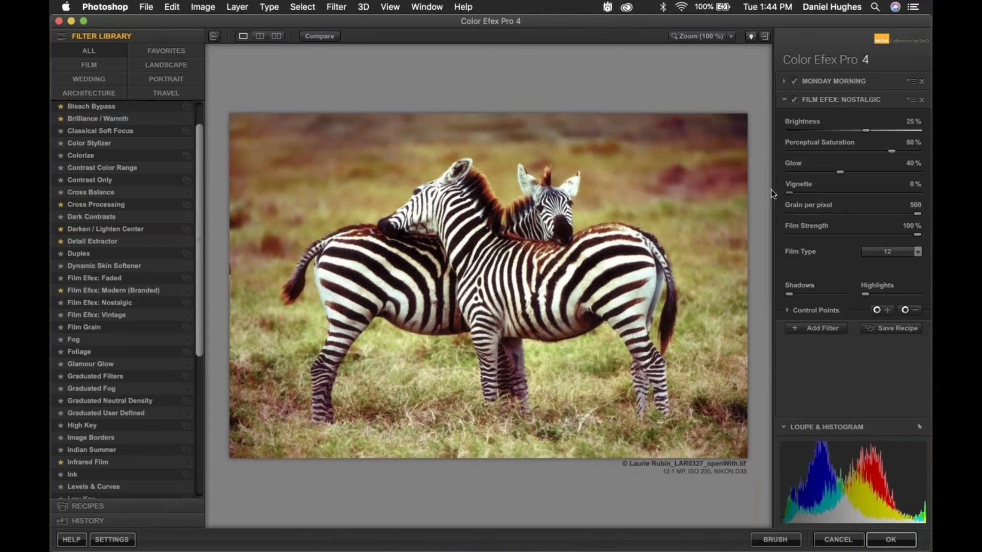
{"action": "left_click_drag", "start_coordinate": [840, 173], "coordinate": [712, 160]}
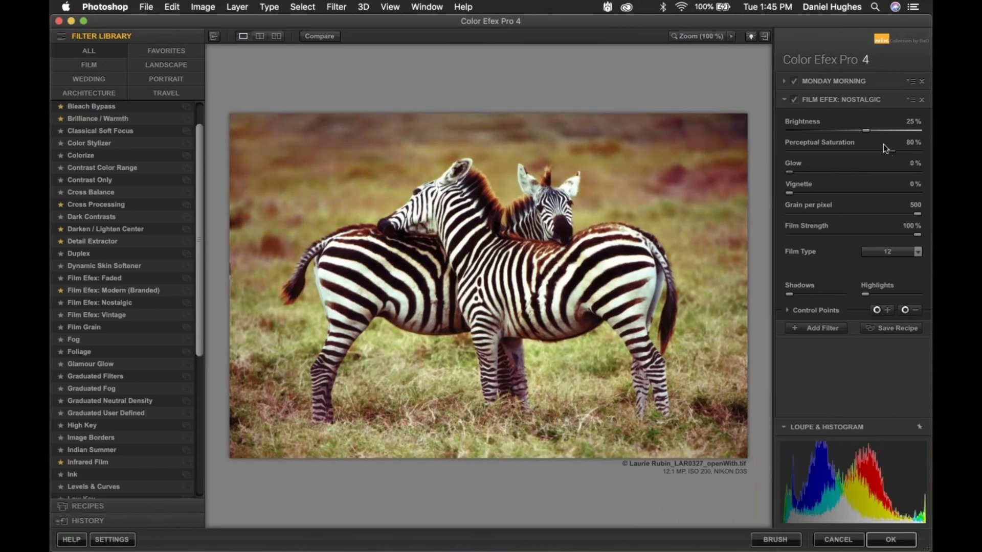
{"action": "left_click_drag", "start_coordinate": [883, 155], "coordinate": [841, 134]}
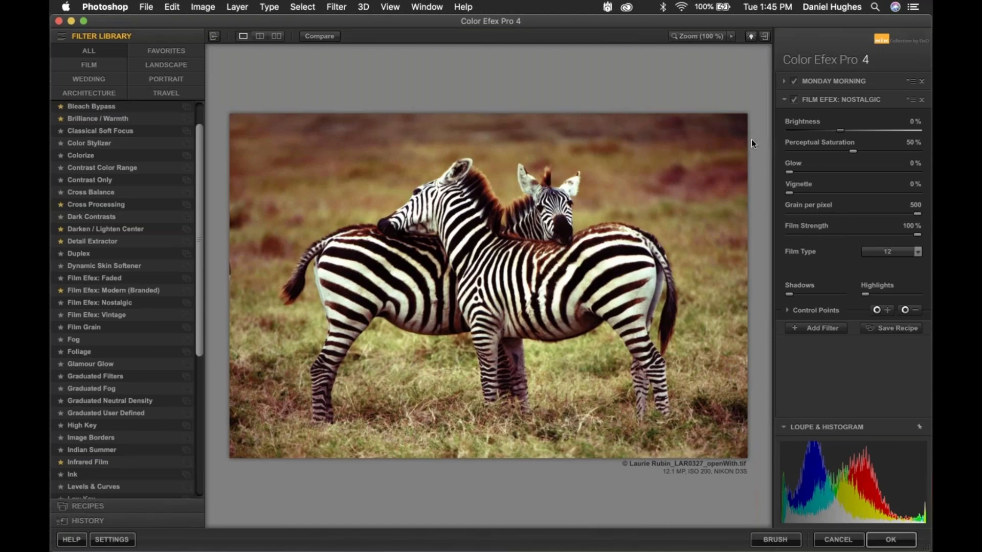
Compare the photo with and without Film Efex: Nostalgic, and reduce its Film Strength to 52%
{"action": "left_click", "coordinate": [794, 101]}
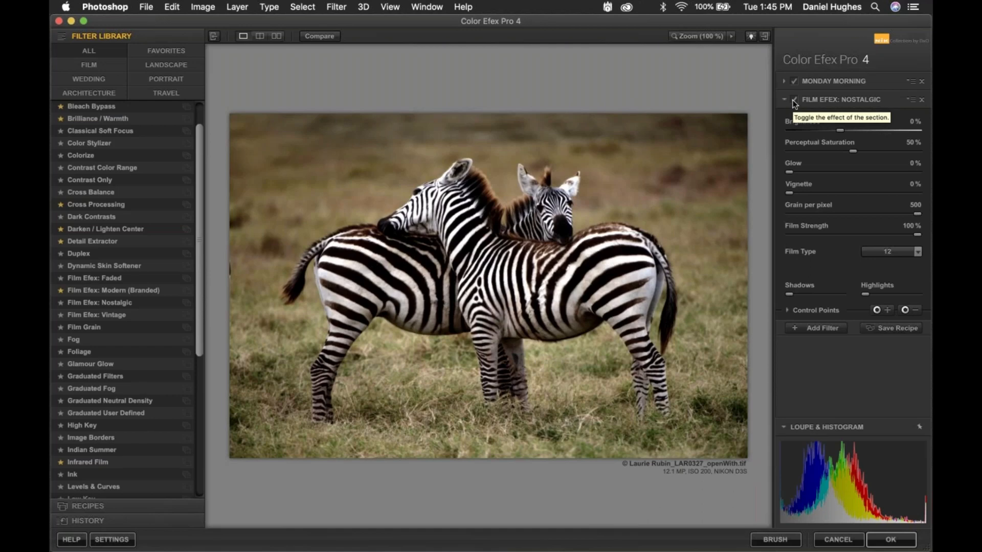
{"action": "left_click", "coordinate": [794, 101]}
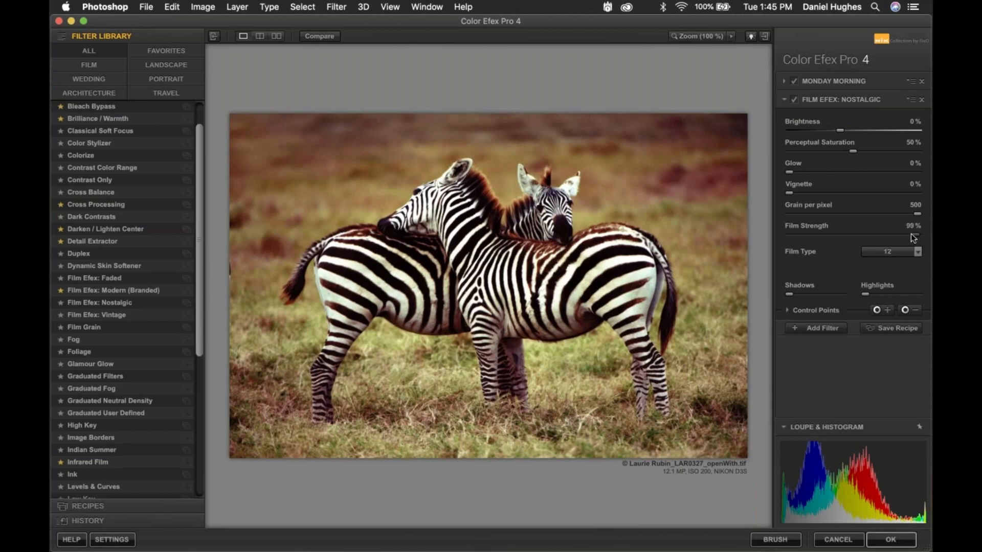
{"action": "left_click_drag", "start_coordinate": [896, 237], "coordinate": [858, 215]}
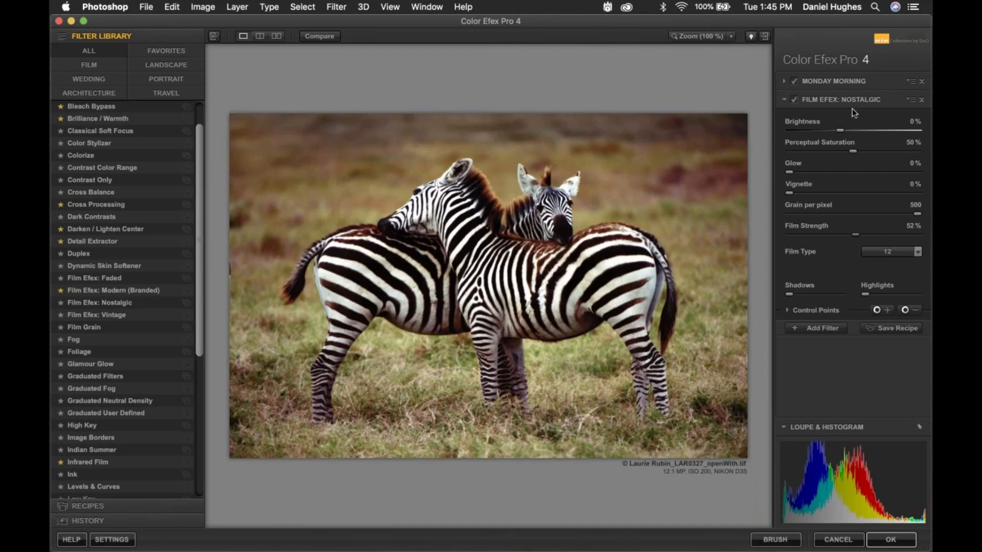
Switch the Film Efex: Nostalgic and Monday Morning filters off and on to review each one's effect
{"action": "left_click", "coordinate": [795, 99]}
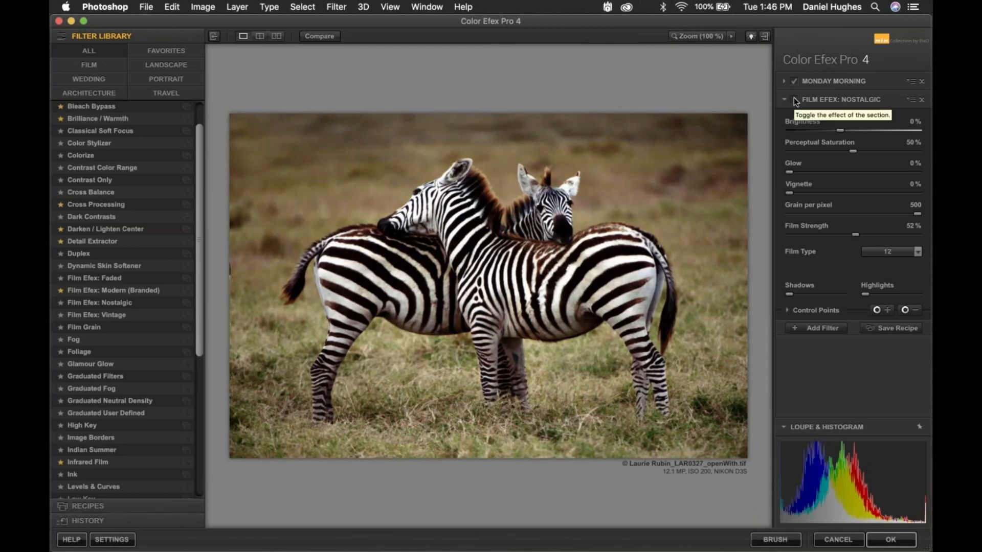
{"action": "left_click", "coordinate": [794, 100]}
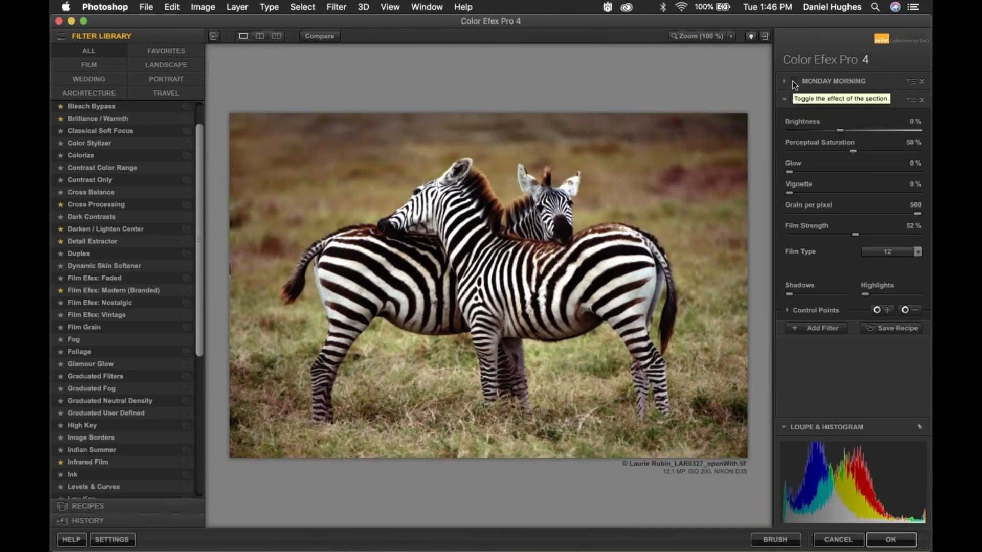
{"action": "left_click", "coordinate": [794, 82]}
{"action": "left_click", "coordinate": [795, 82]}
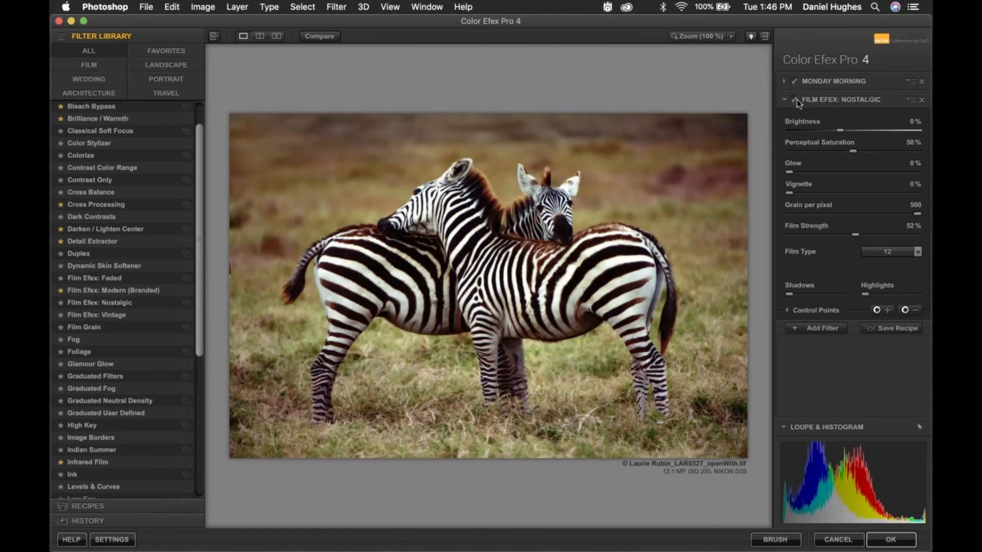
{"action": "left_click", "coordinate": [794, 99]}
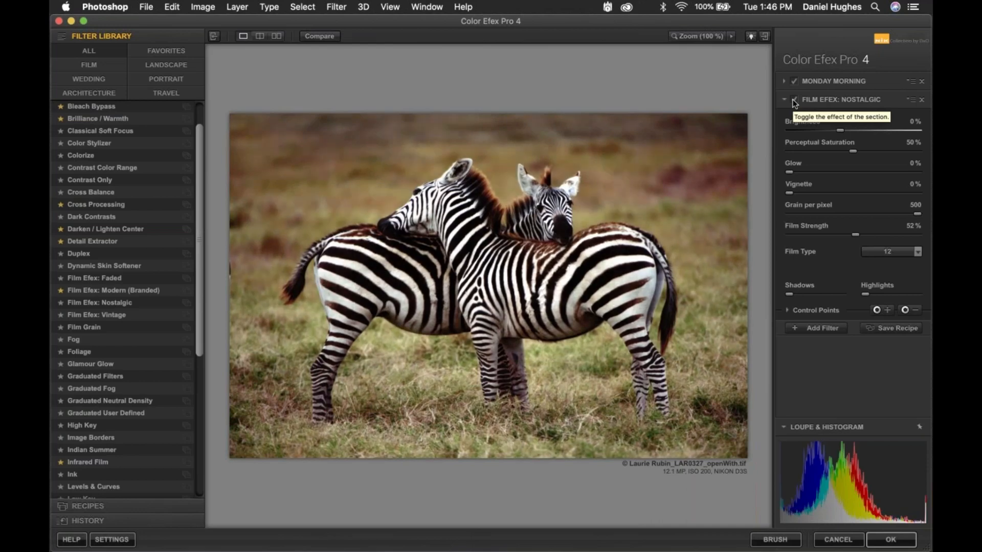
Place Monday Morning subtracting control points on the rear zebra's muzzle and the left zebra's mane, and compare with the original photo
{"action": "left_click", "coordinate": [815, 81]}
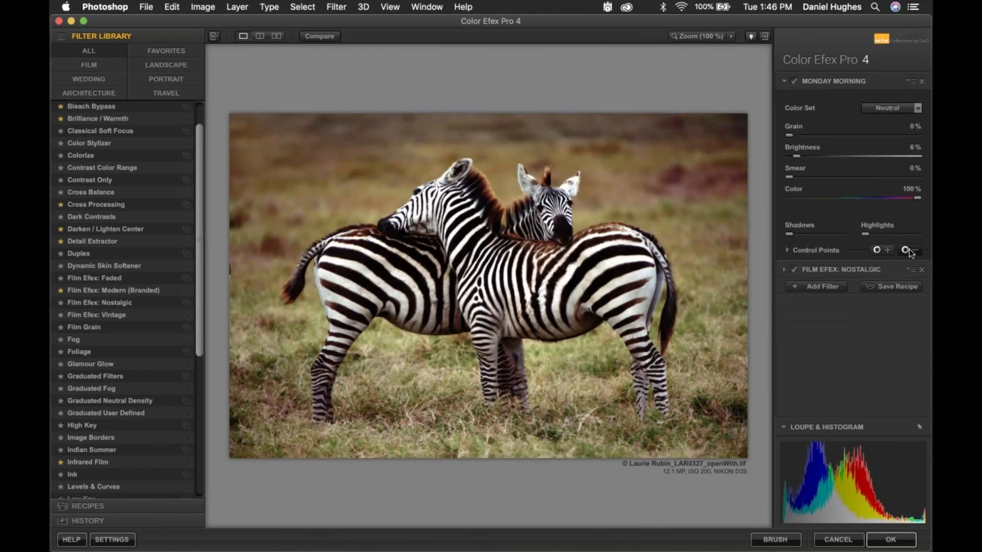
{"action": "left_click", "coordinate": [909, 250]}
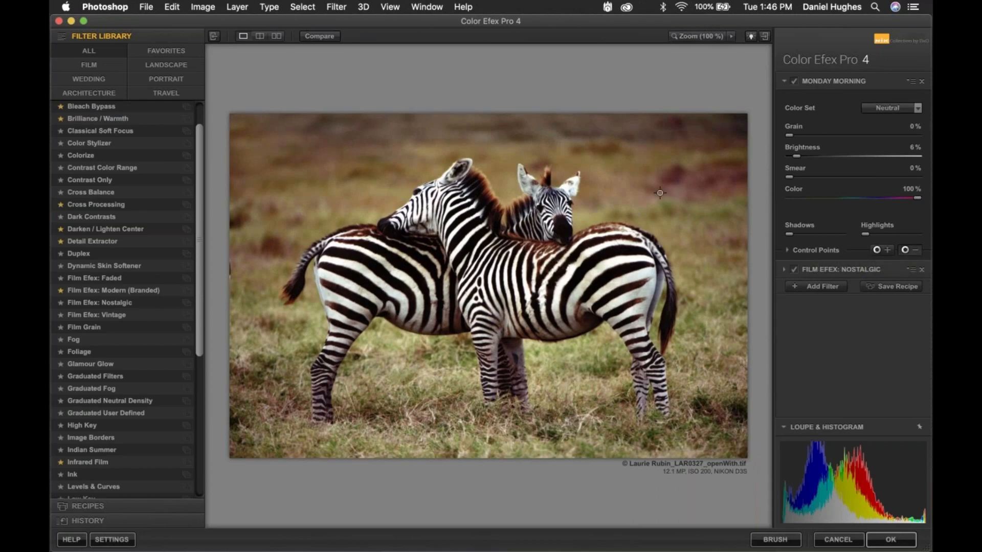
{"action": "left_click", "coordinate": [563, 230]}
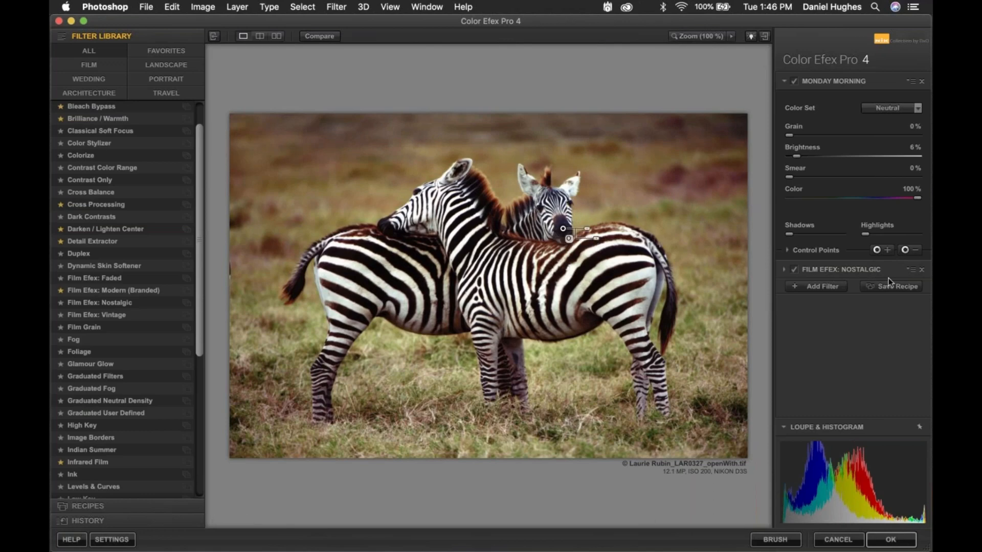
{"action": "left_click", "coordinate": [913, 250]}
{"action": "left_click", "coordinate": [482, 201]}
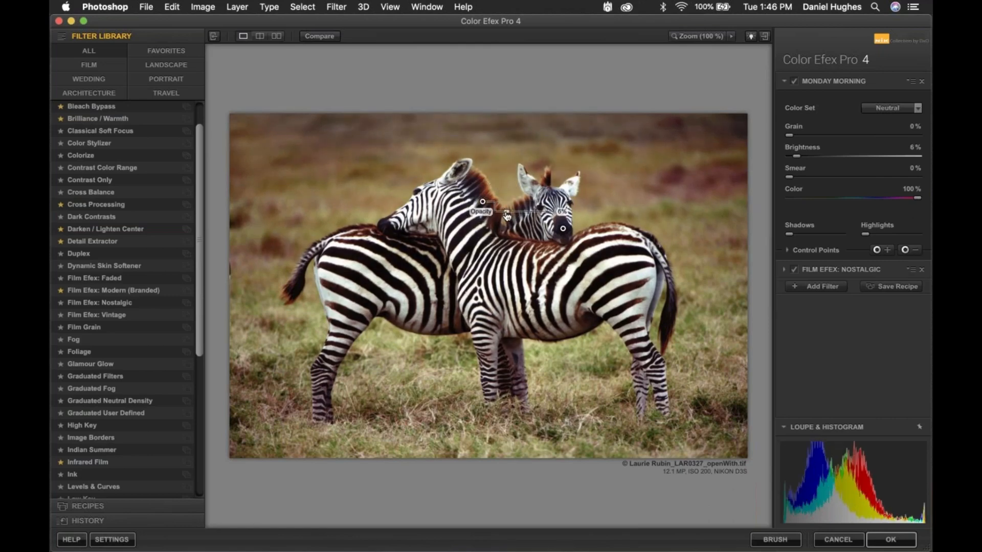
{"action": "left_click", "coordinate": [310, 38]}
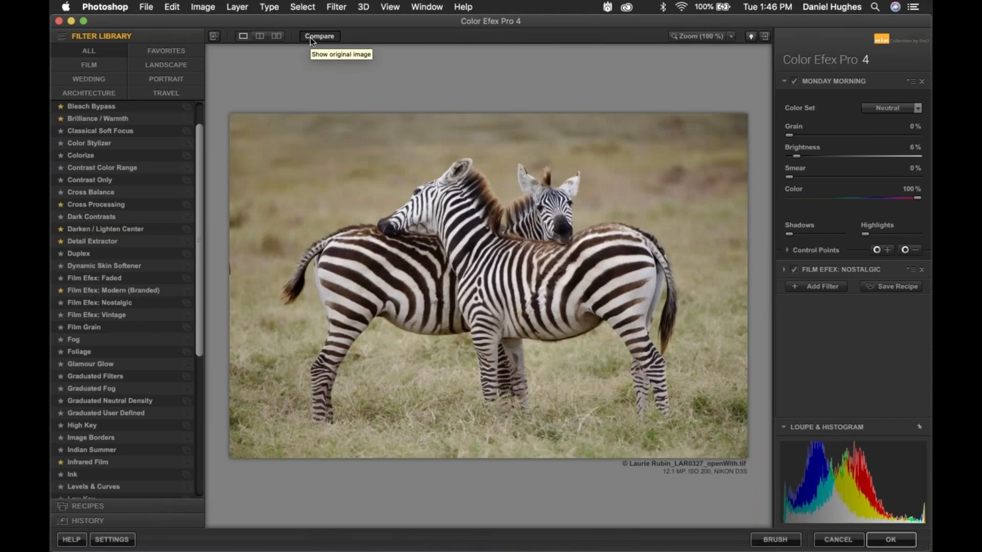
Alternate between the original and filtered zebra photo to review the combined effect of the two stacked filters
{"action": "left_click", "coordinate": [310, 38]}
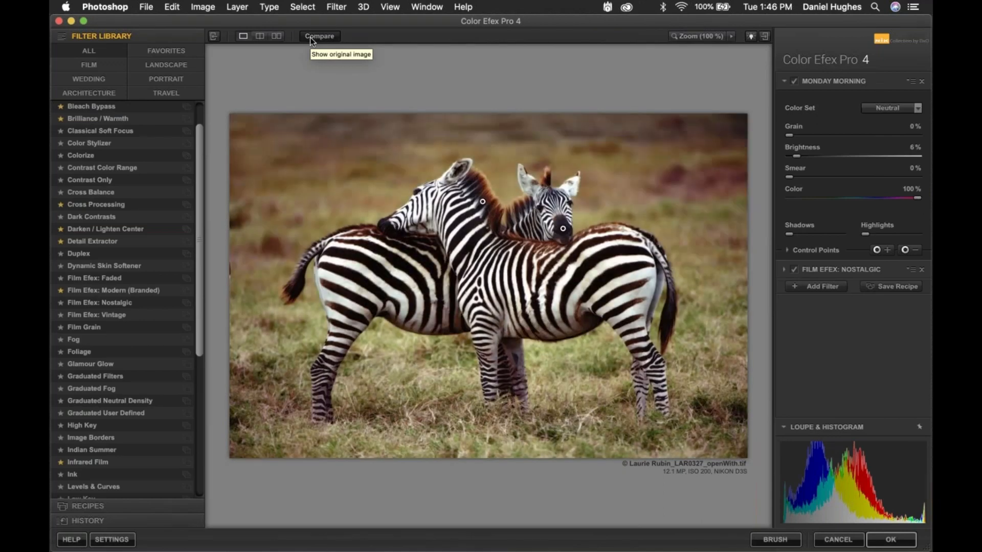
{"action": "left_click", "coordinate": [310, 38]}
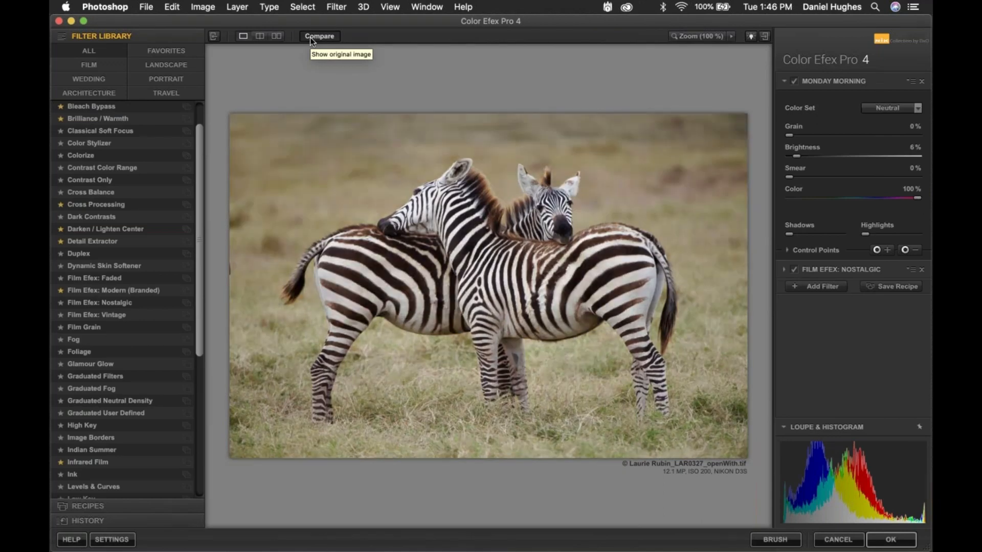
{"action": "left_click", "coordinate": [310, 38]}
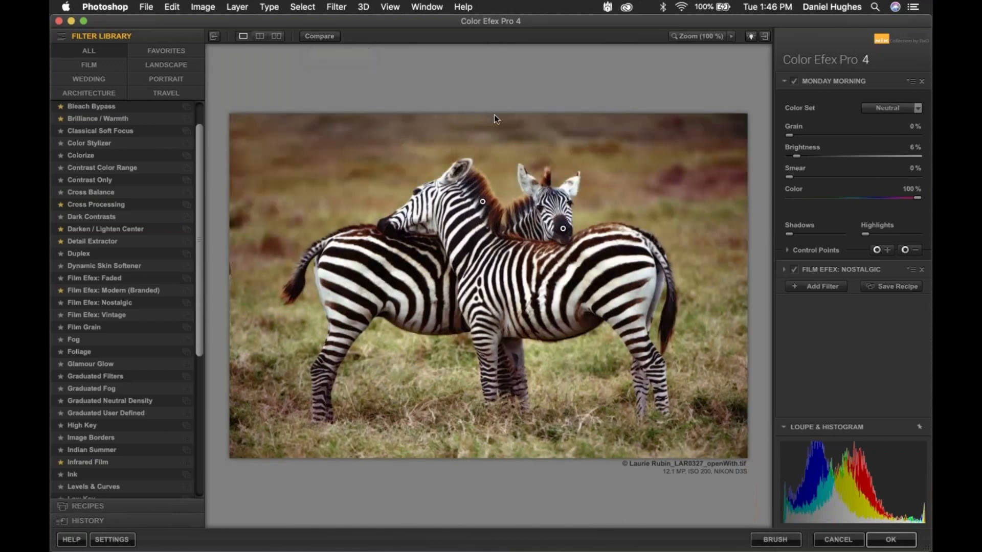
Add Infrared Film as a third filter in the stack and set its method to Black and White 2
{"action": "left_click", "coordinate": [809, 286]}
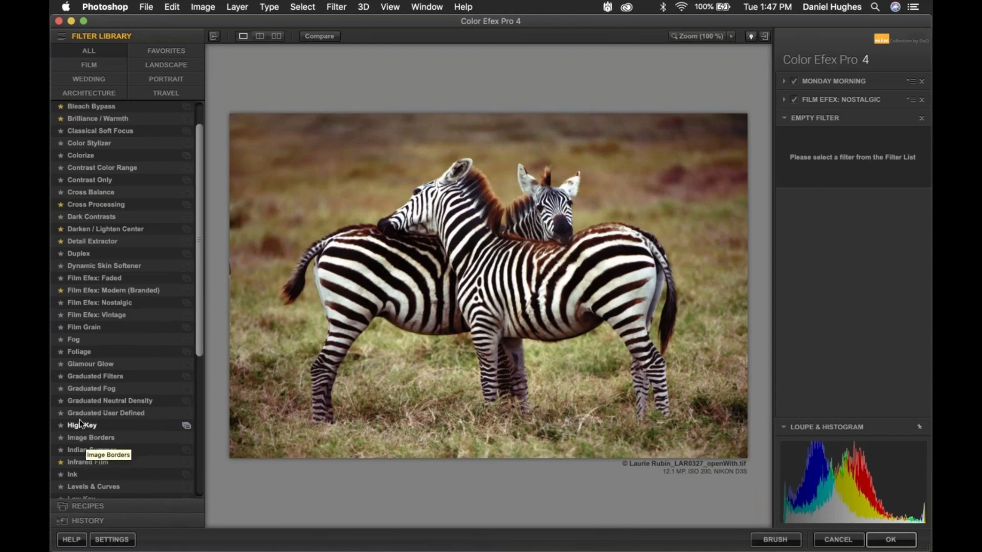
{"action": "left_click", "coordinate": [77, 462]}
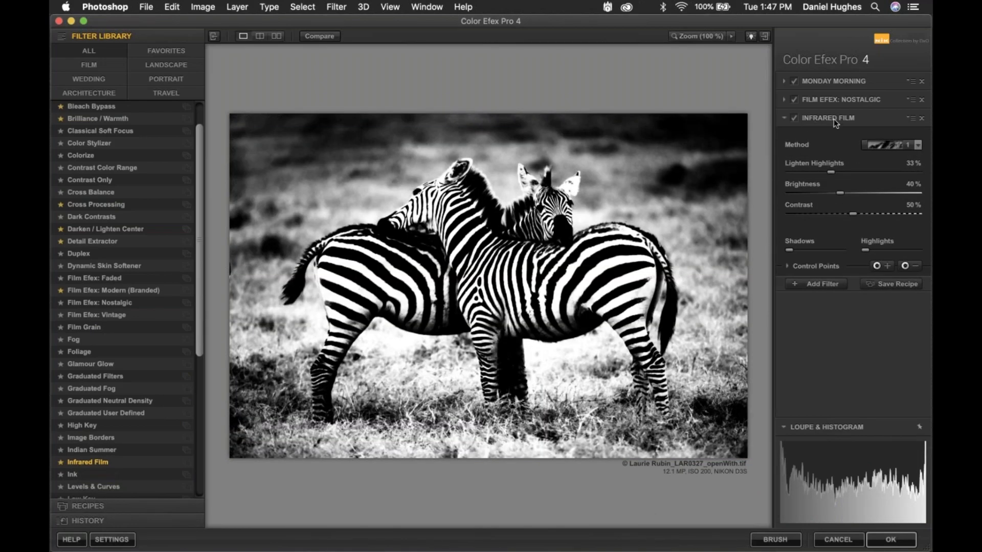
{"action": "left_click", "coordinate": [918, 145]}
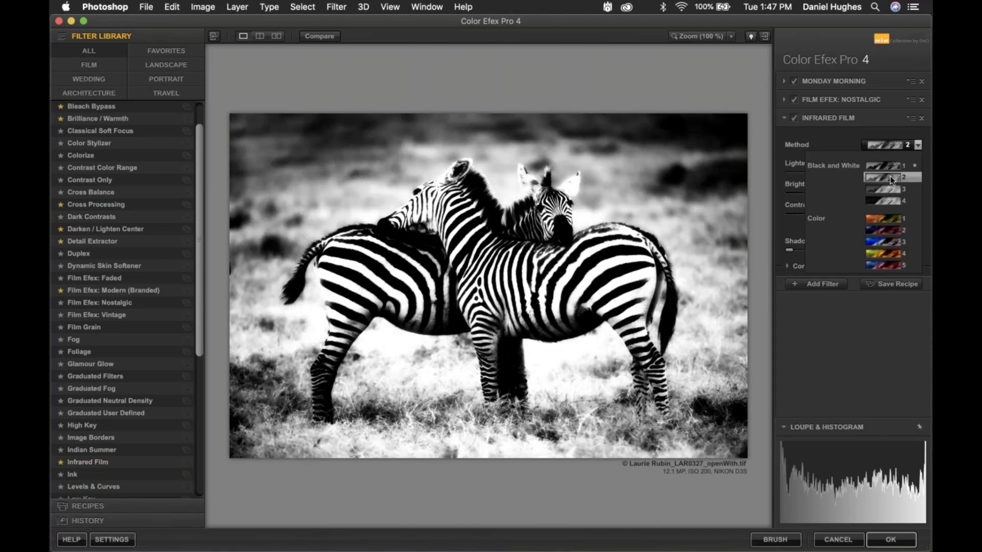
{"action": "left_click", "coordinate": [890, 177]}
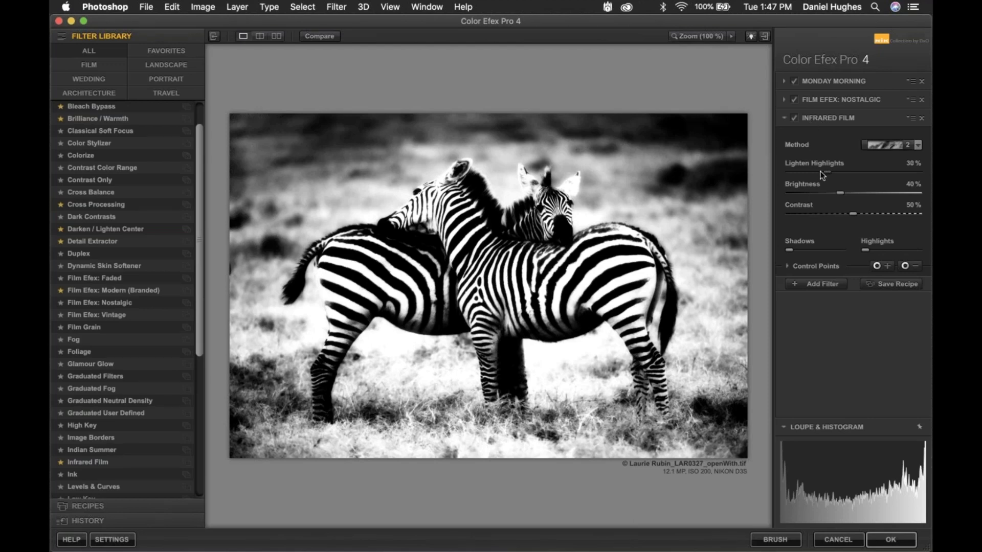
Set Infrared Film's Lighten Highlights to 73%, Brightness to 35% and Contrast to 29%
{"action": "left_click_drag", "start_coordinate": [812, 172], "coordinate": [744, 172]}
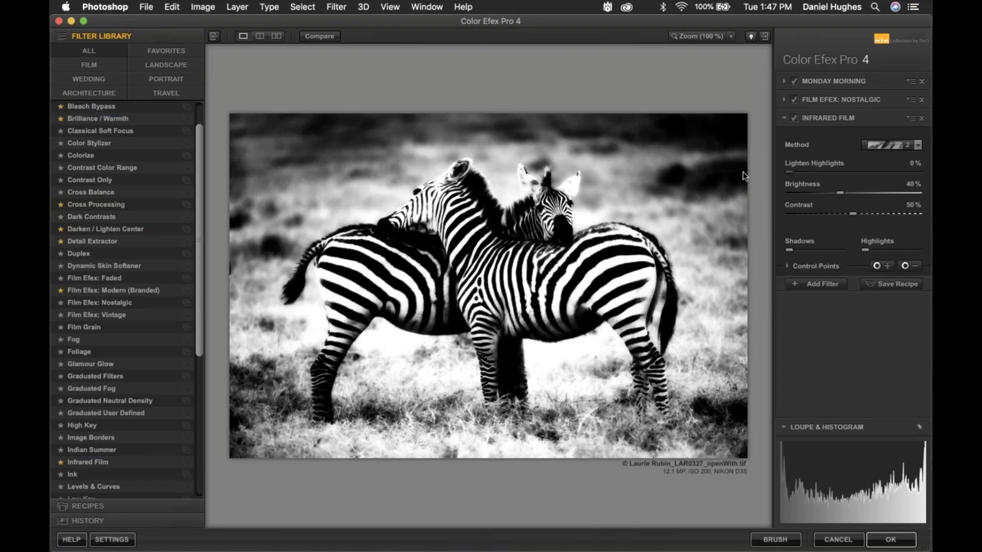
{"action": "left_click_drag", "start_coordinate": [841, 191], "coordinate": [745, 204]}
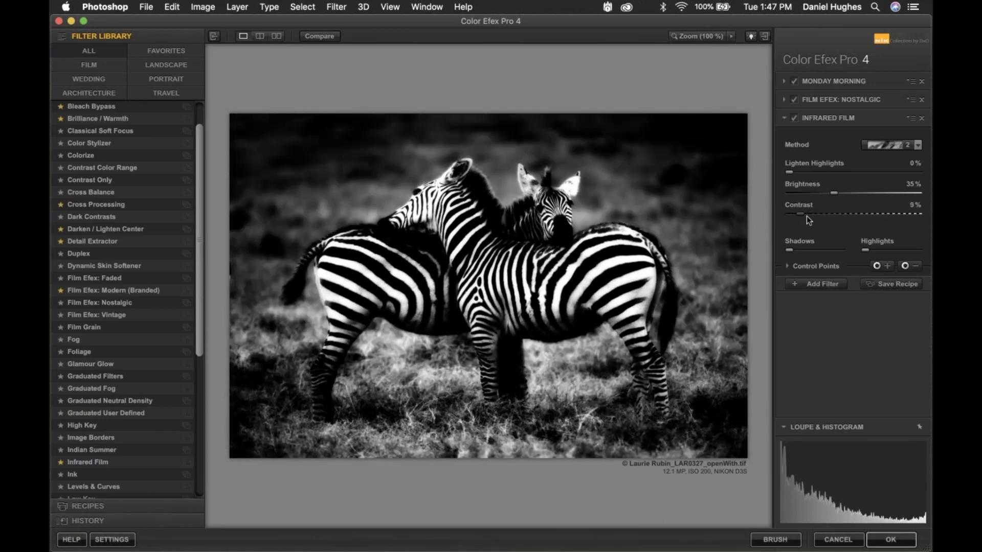
{"action": "left_click_drag", "start_coordinate": [814, 217], "coordinate": [825, 216]}
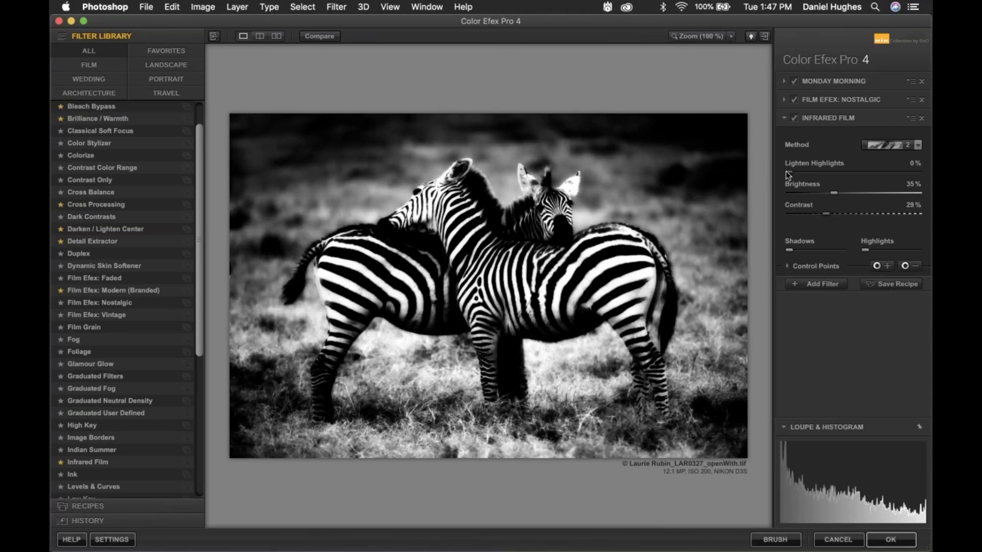
{"action": "left_click_drag", "start_coordinate": [785, 171], "coordinate": [872, 172]}
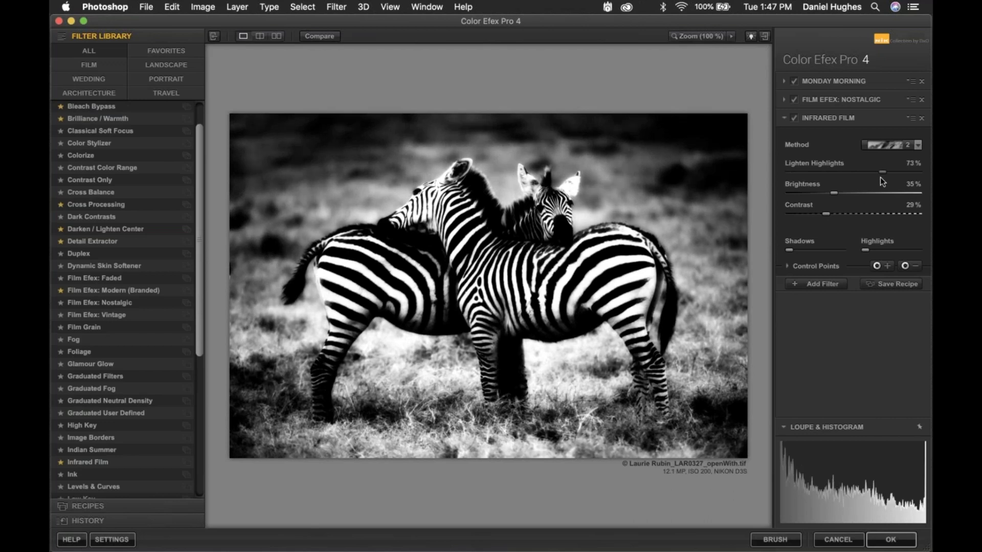
Set Infrared Film's overall Opacity to 18% and compare the photo with the filter off and on
{"action": "left_click", "coordinate": [816, 266]}
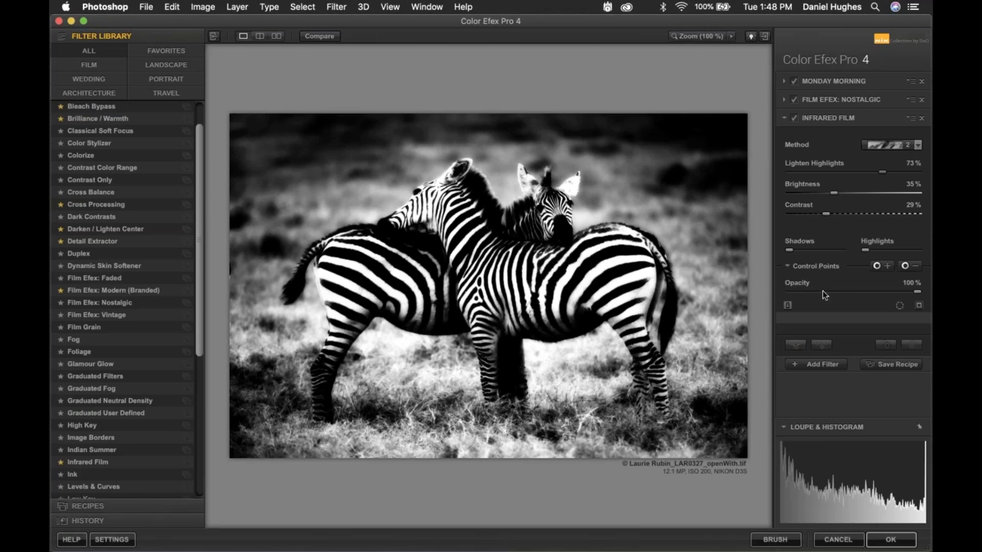
{"action": "left_click_drag", "start_coordinate": [920, 290], "coordinate": [788, 291]}
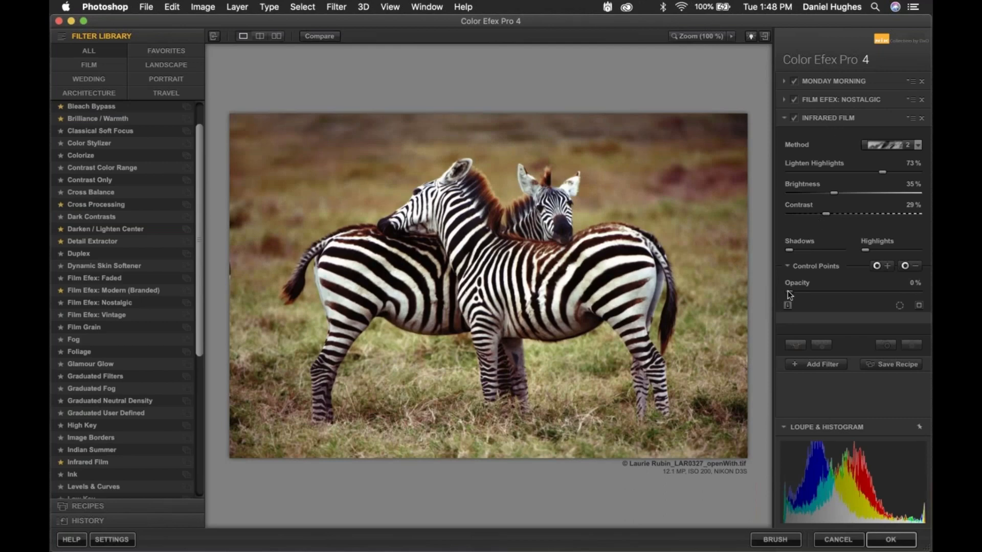
{"action": "mouse_move", "coordinate": [806, 291]}
{"action": "left_mouse_down"}
{"action": "mouse_move", "coordinate": [918, 292]}
{"action": "mouse_move", "coordinate": [803, 291]}
{"action": "left_mouse_up"}
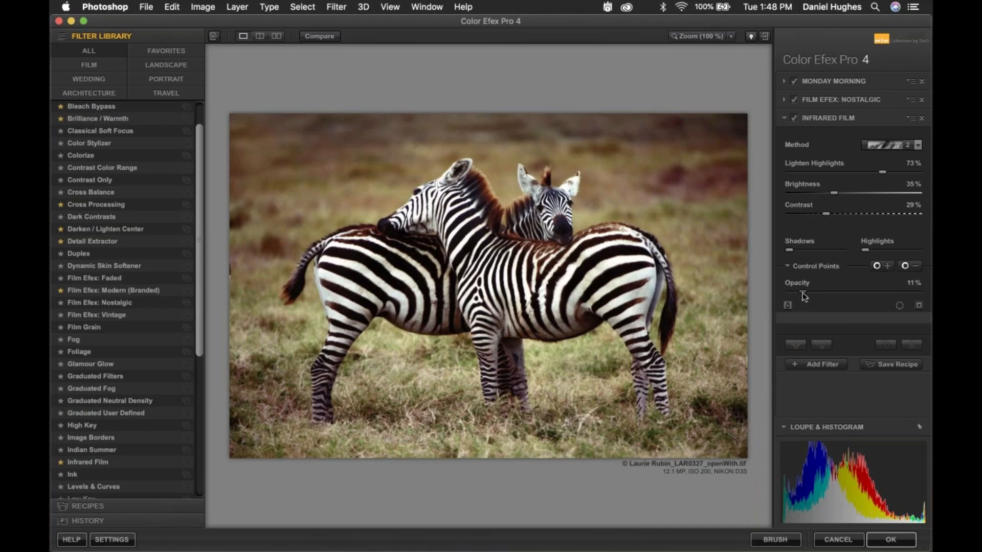
{"action": "left_click_drag", "start_coordinate": [804, 293], "coordinate": [804, 293]}
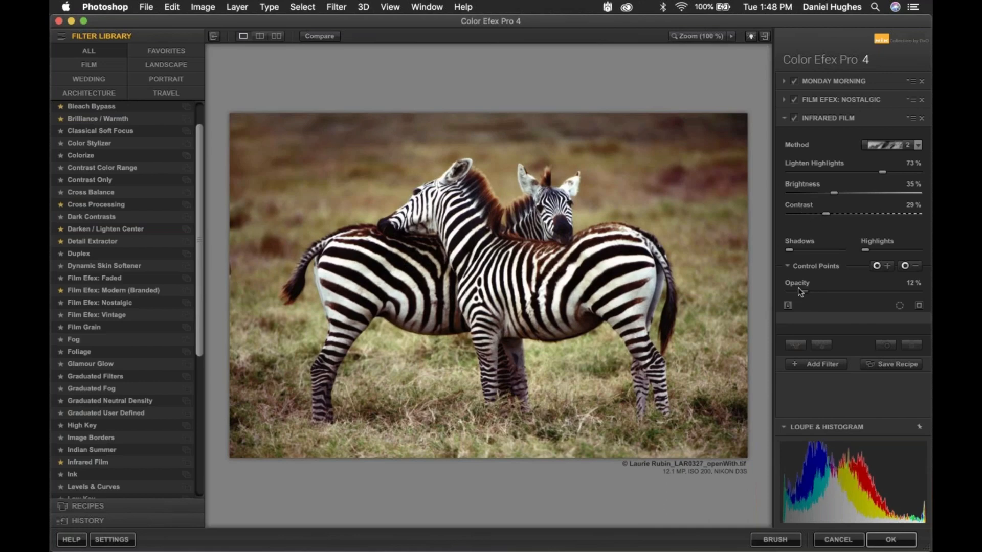
{"action": "mouse_move", "coordinate": [822, 294]}
{"action": "left_mouse_down"}
{"action": "mouse_move", "coordinate": [847, 293]}
{"action": "mouse_move", "coordinate": [818, 292]}
{"action": "left_mouse_up"}
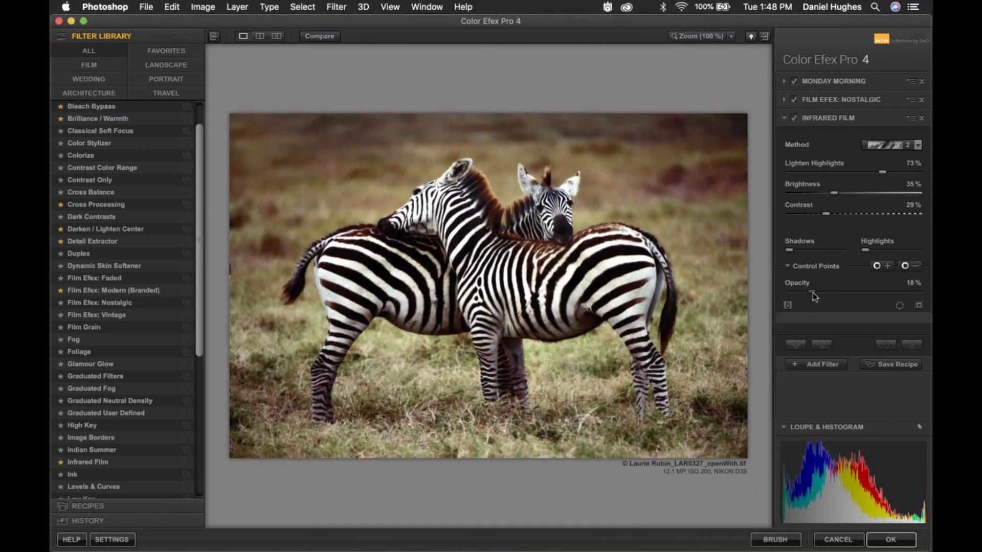
{"action": "left_click", "coordinate": [794, 118]}
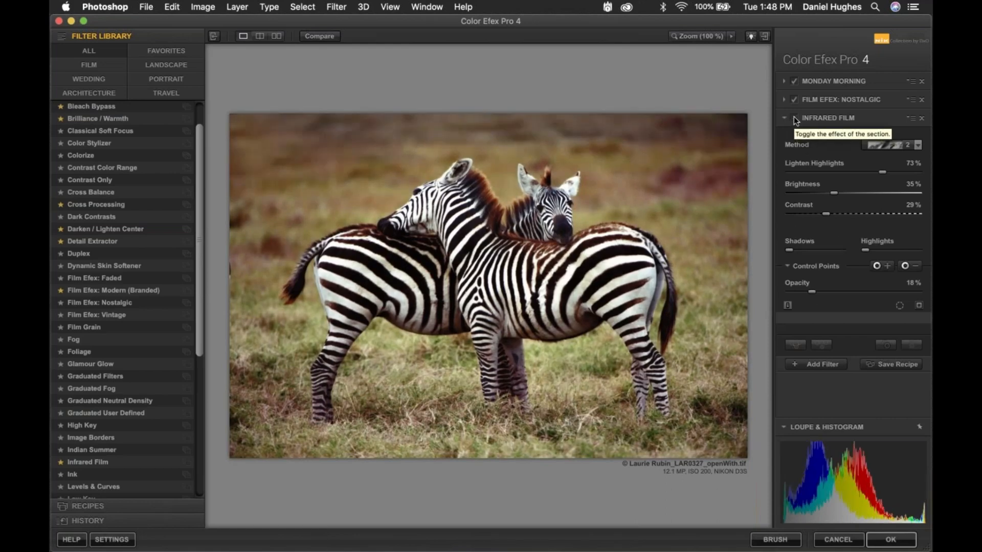
{"action": "left_click", "coordinate": [794, 119]}
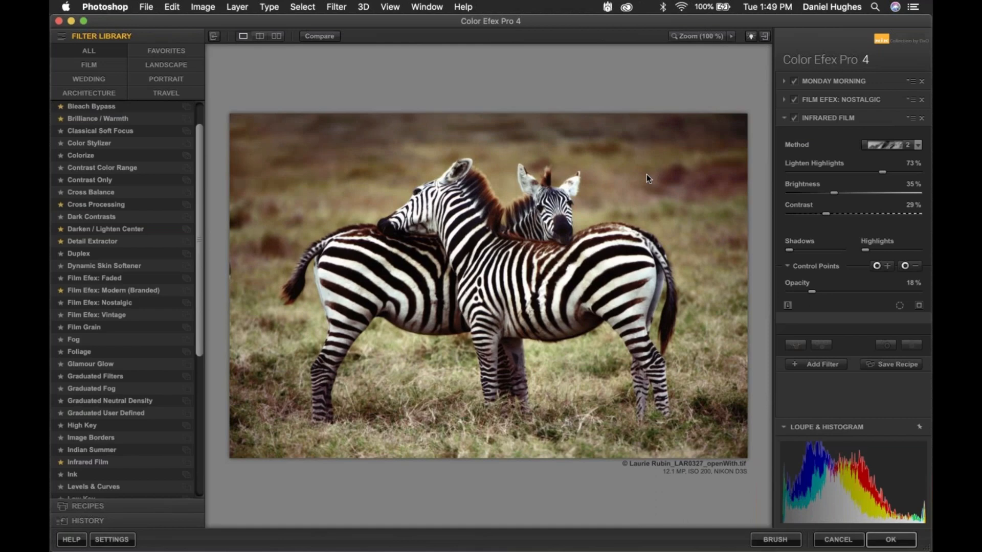
Add a Darken / Lighten Center filter with Shape 2, Center Size 70% and Center Luminosity 9%
{"action": "left_click", "coordinate": [818, 364]}
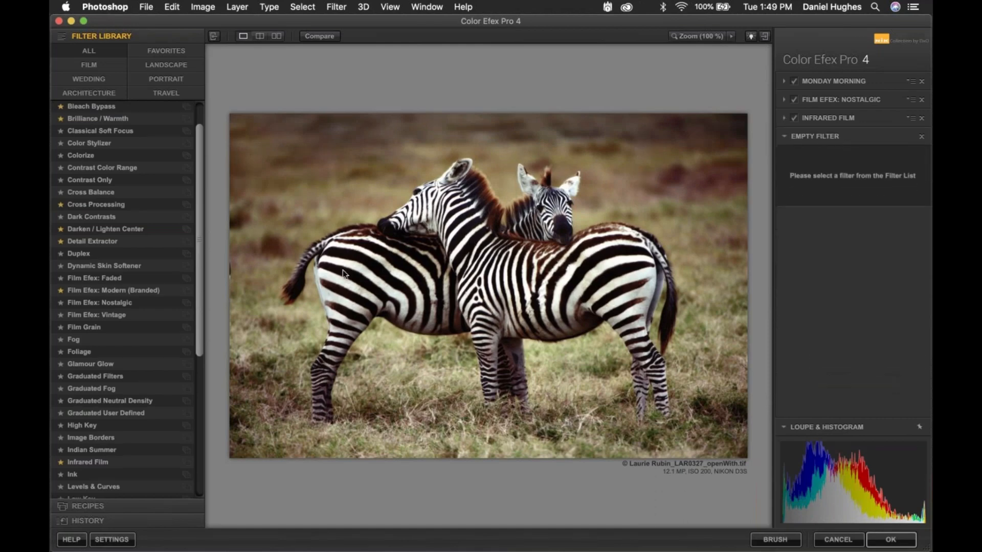
{"action": "left_click", "coordinate": [90, 230]}
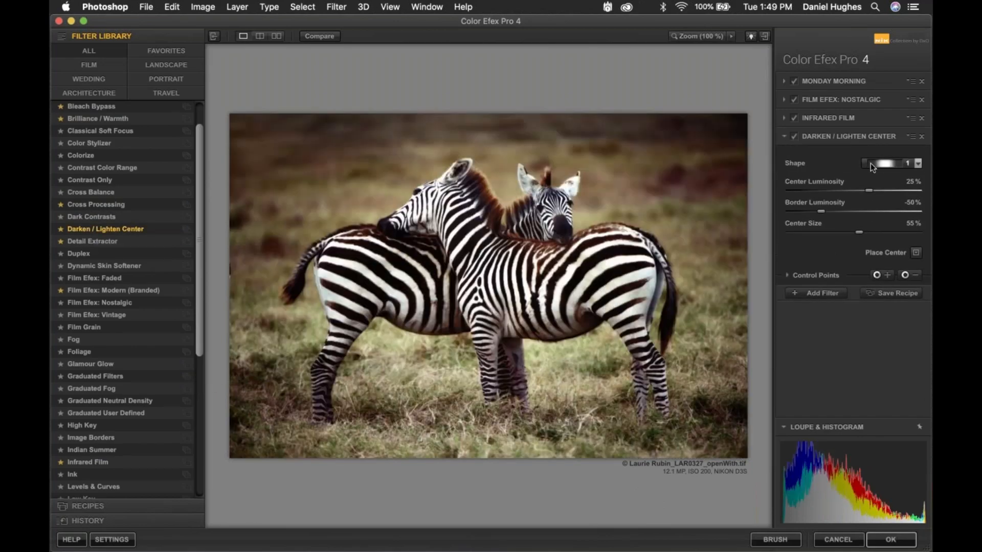
{"action": "left_click", "coordinate": [879, 164]}
{"action": "left_click", "coordinate": [879, 188]}
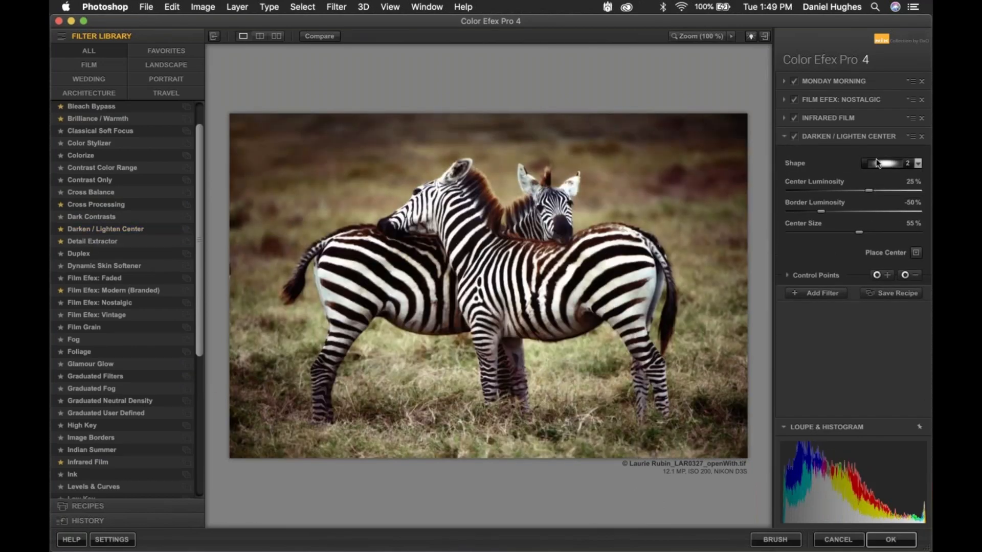
{"action": "left_click", "coordinate": [879, 231]}
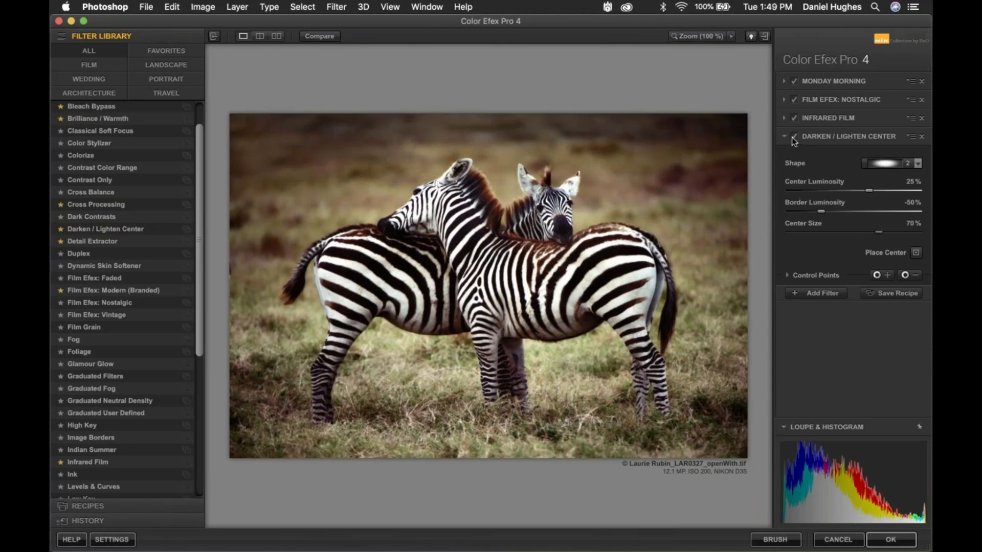
{"action": "left_click_drag", "start_coordinate": [868, 191], "coordinate": [861, 193]}
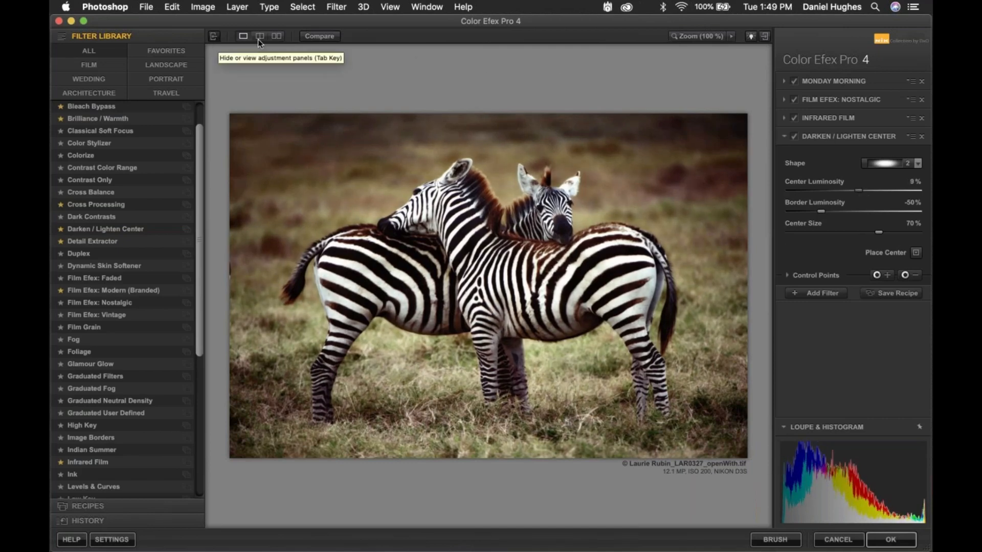
Hide the side panels, view the original and edited zebra photos together, and restore the single-image view with panels
{"action": "key", "text": "Tab"}
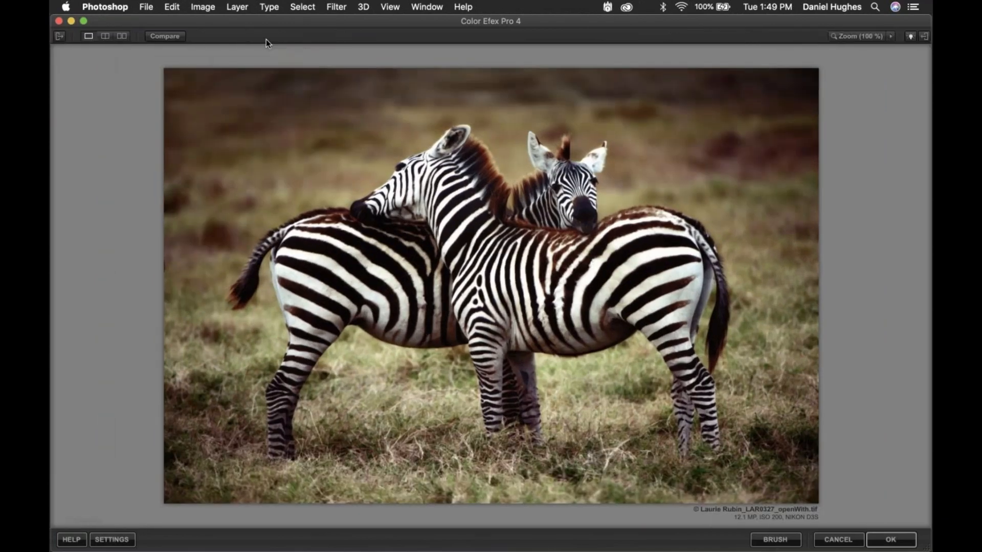
{"action": "left_click", "coordinate": [121, 36]}
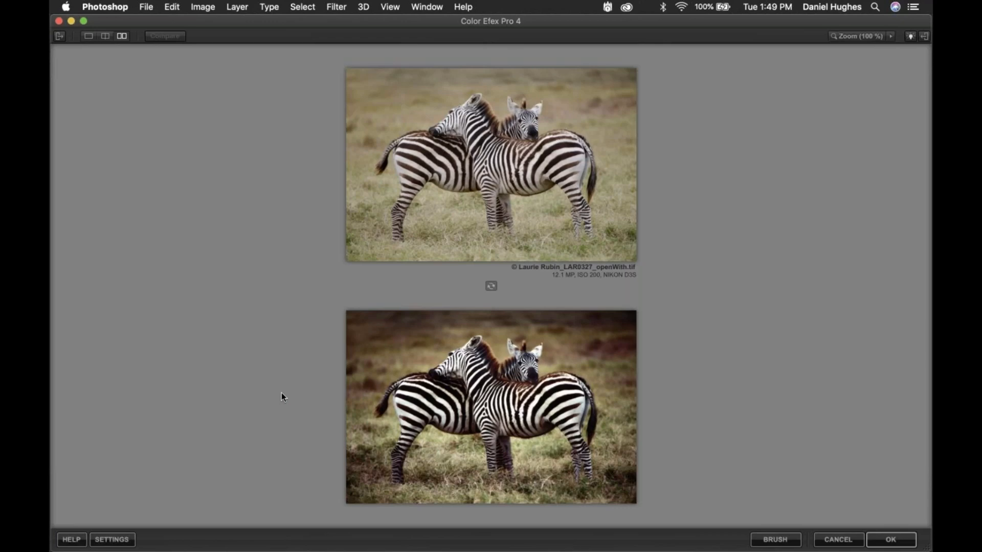
{"action": "left_click", "coordinate": [88, 36]}
{"action": "key", "text": "Tab"}
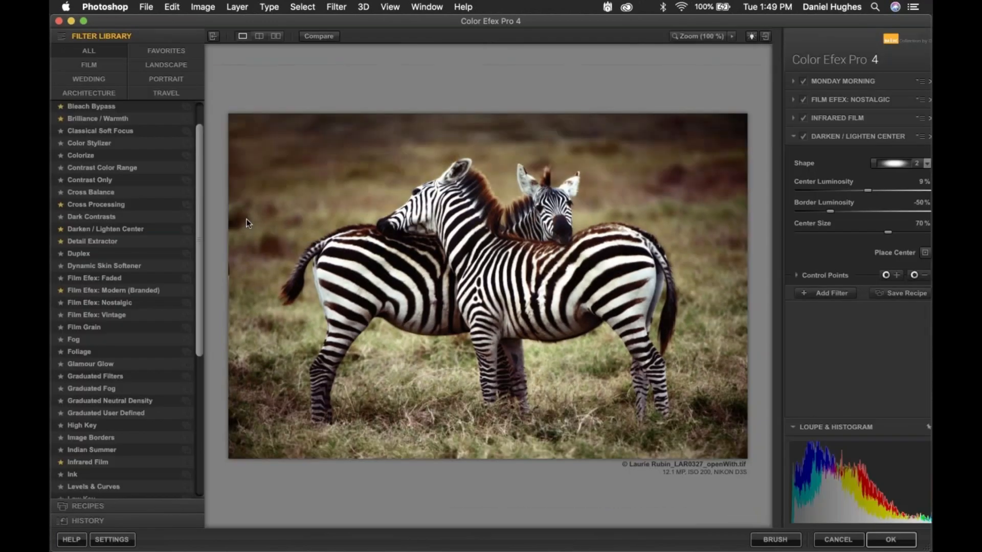
Switch the Film Efex: Nostalgic filter off and back on to review its contribution to the full stack
{"action": "left_click", "coordinate": [794, 99]}
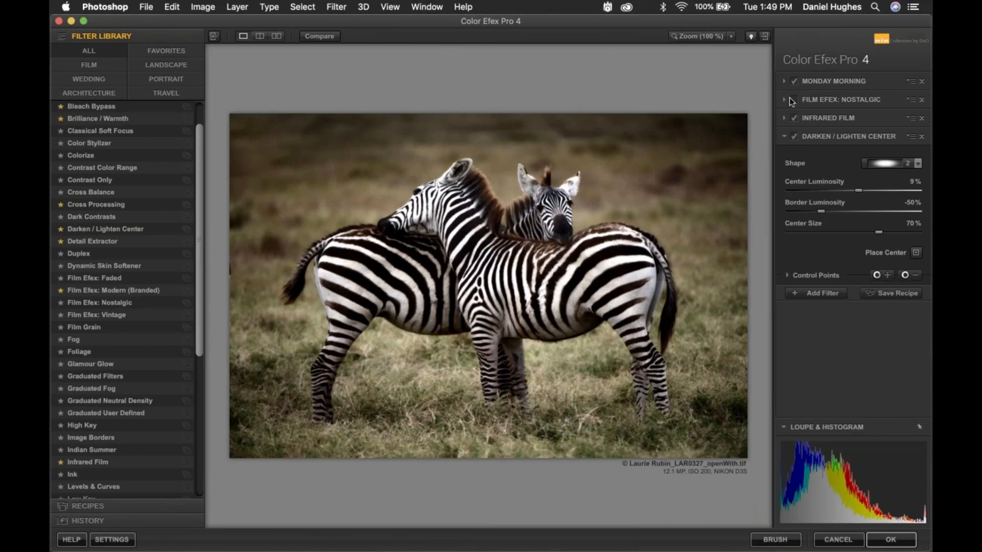
{"action": "left_click", "coordinate": [796, 99]}
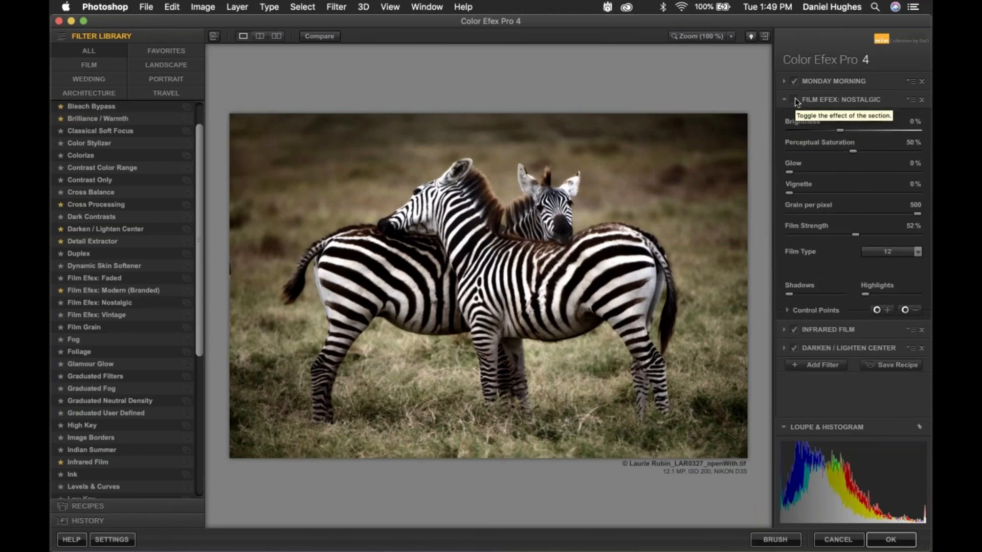
{"action": "left_click", "coordinate": [795, 98]}
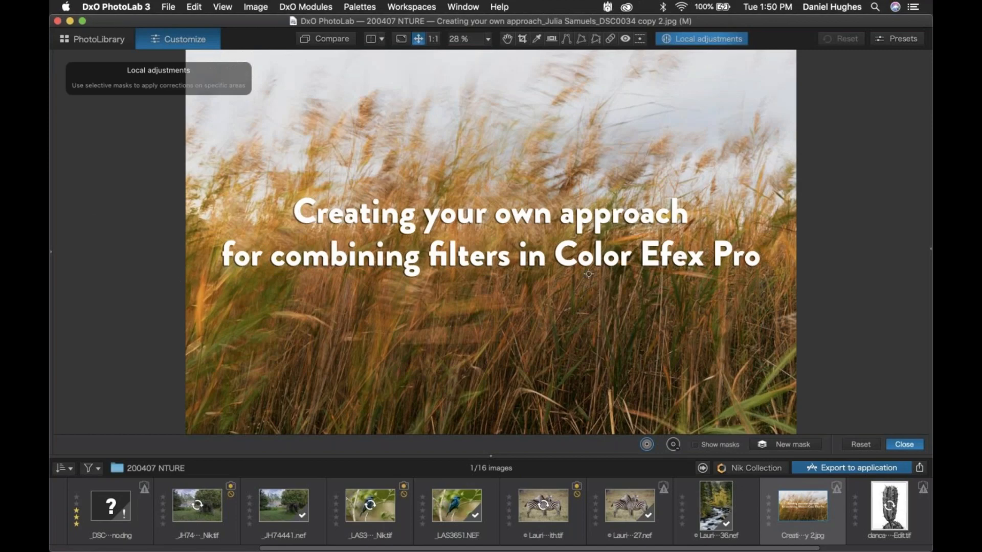
Switch to Photoshop, hide the Color Efex Pro 4 layer of _DSC1265-Pano.dng to review the original, and delete that layer
{"action": "key", "text": "cmd+Tab"}
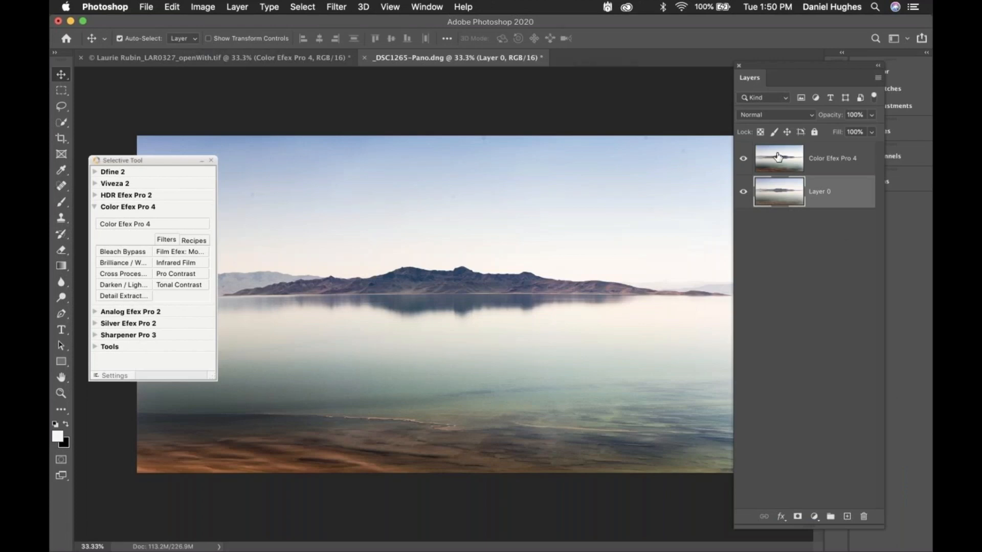
{"action": "left_click", "coordinate": [778, 157]}
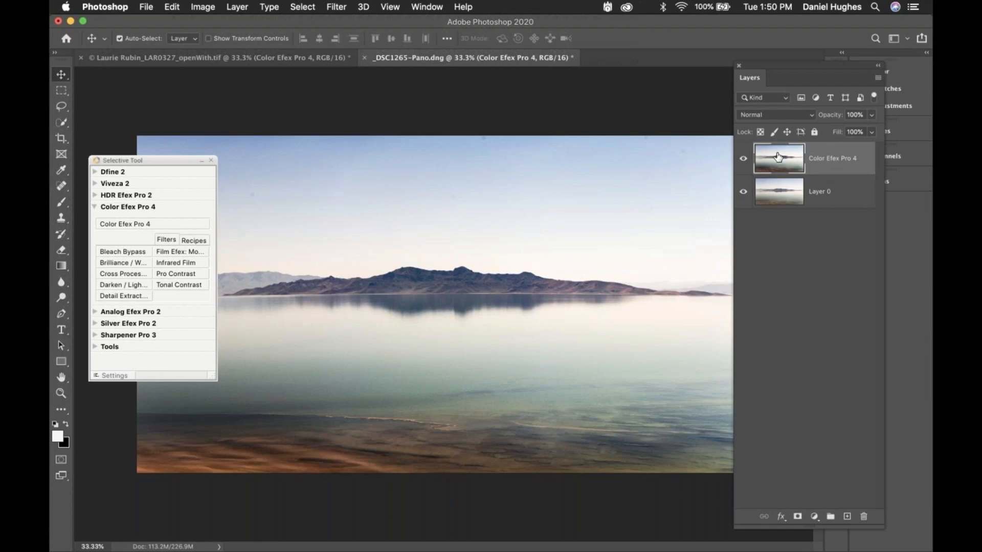
{"action": "left_click", "coordinate": [744, 159]}
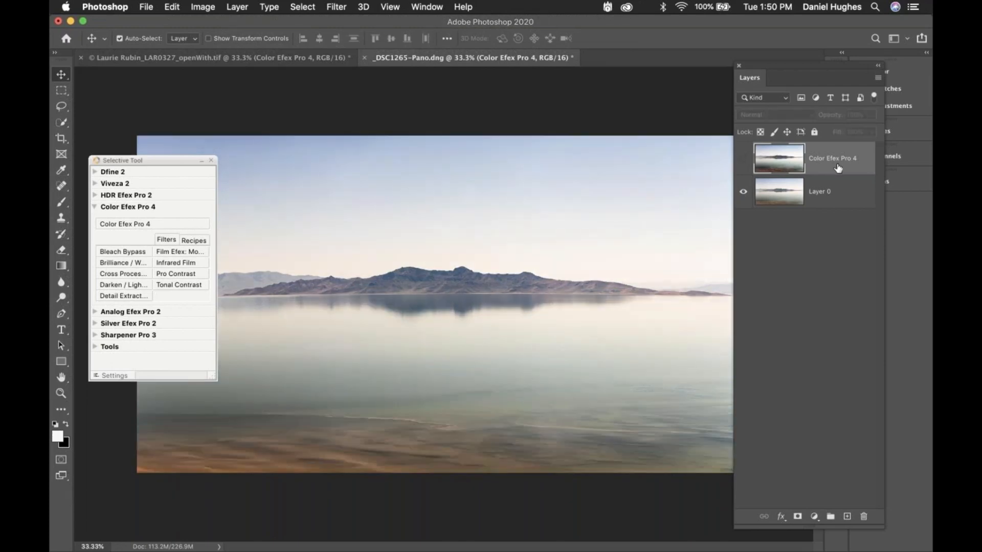
{"action": "left_click_drag", "start_coordinate": [839, 169], "coordinate": [862, 516]}
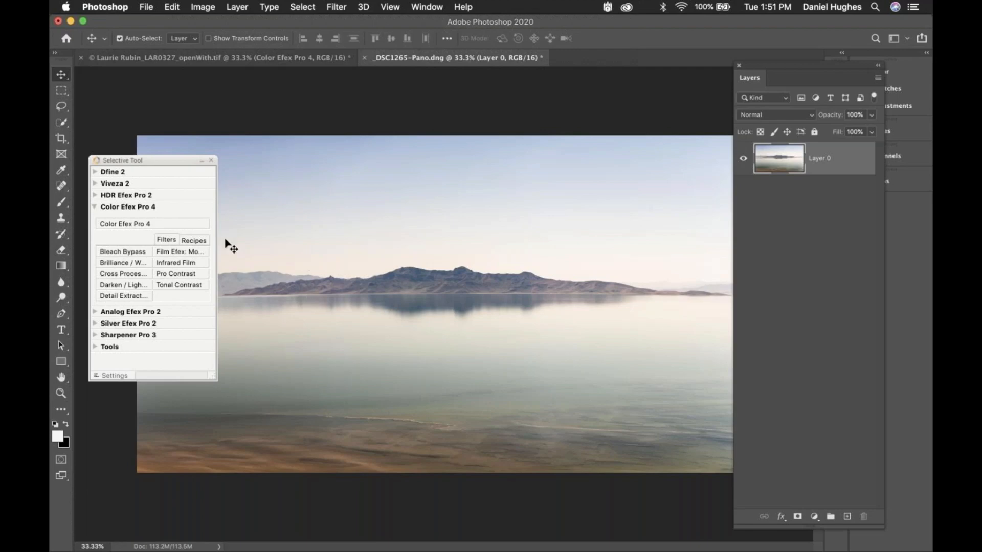
Open Color Efex Pro 4 on the lake panorama and set filter list categories 1 to 3 to Color, Contrast and Detail in its settings
{"action": "left_click", "coordinate": [168, 225]}
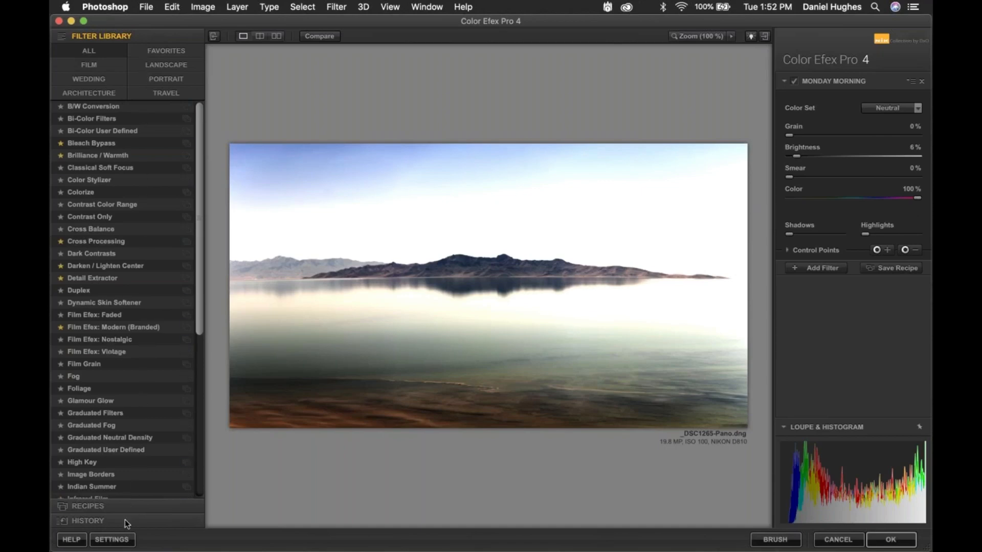
{"action": "left_click", "coordinate": [104, 543]}
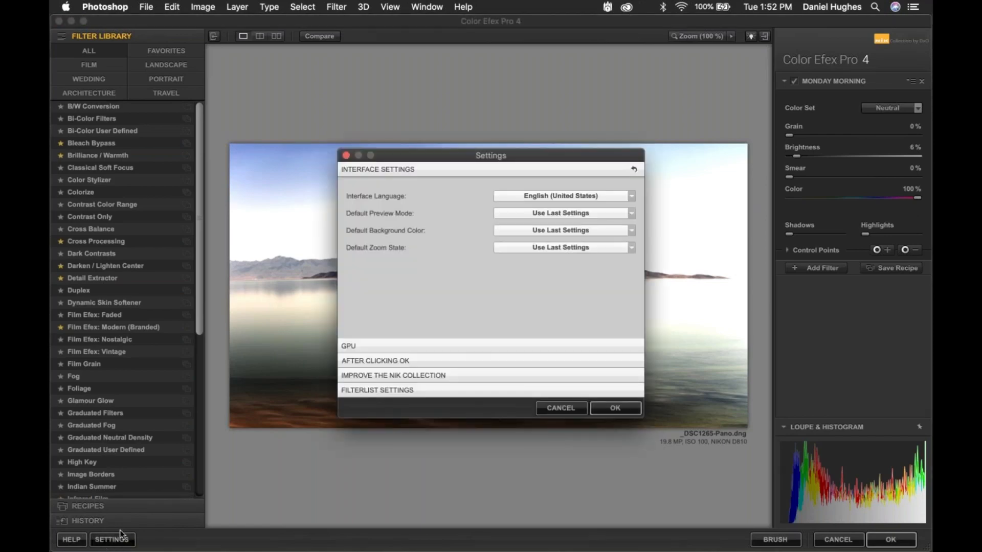
{"action": "left_click", "coordinate": [361, 391]}
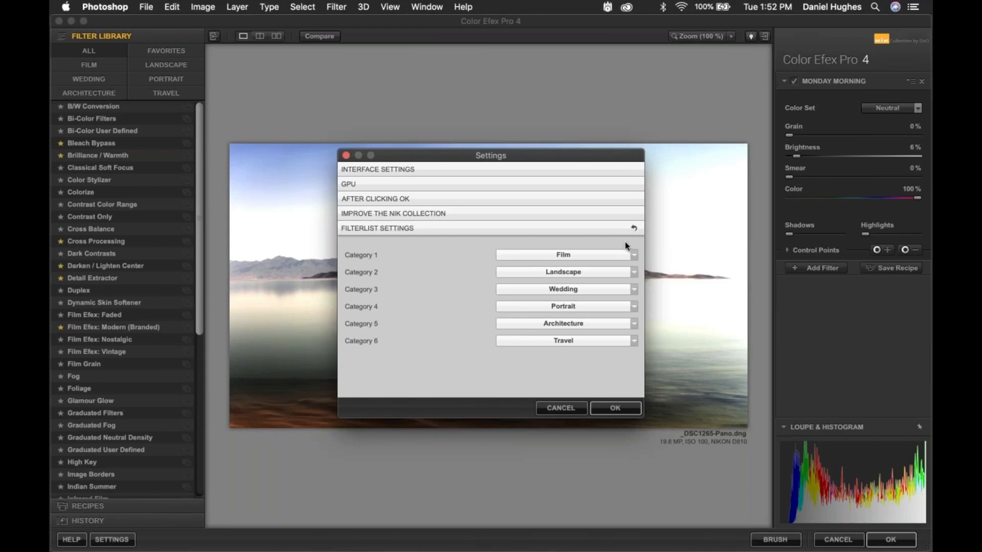
{"action": "left_click", "coordinate": [632, 255]}
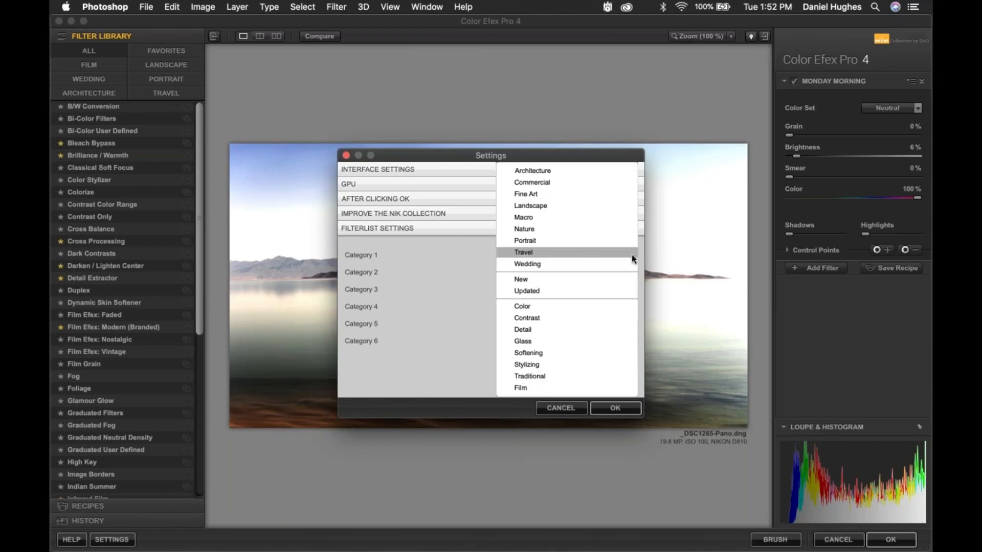
{"action": "left_click", "coordinate": [606, 304]}
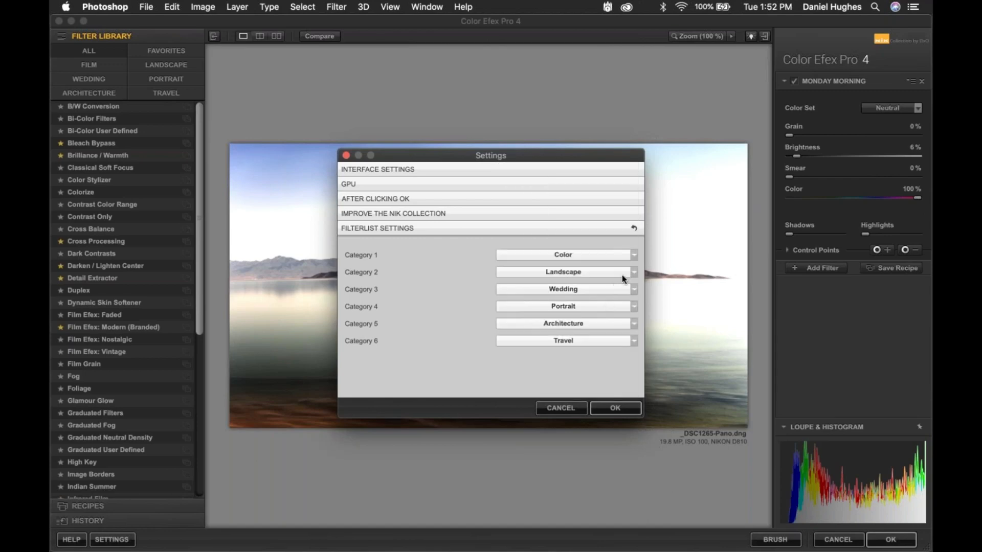
{"action": "left_click", "coordinate": [635, 274]}
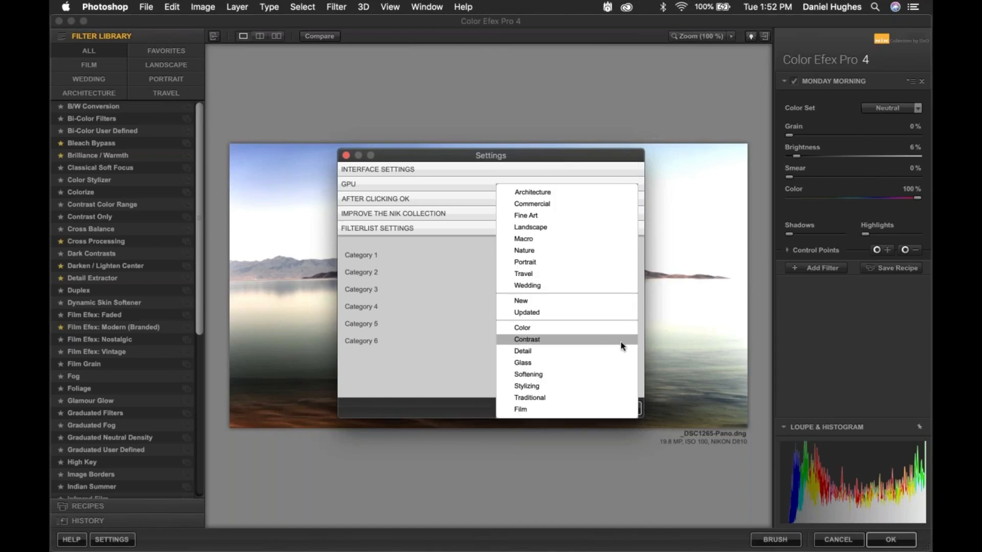
{"action": "left_click", "coordinate": [622, 341]}
{"action": "left_click", "coordinate": [632, 290]}
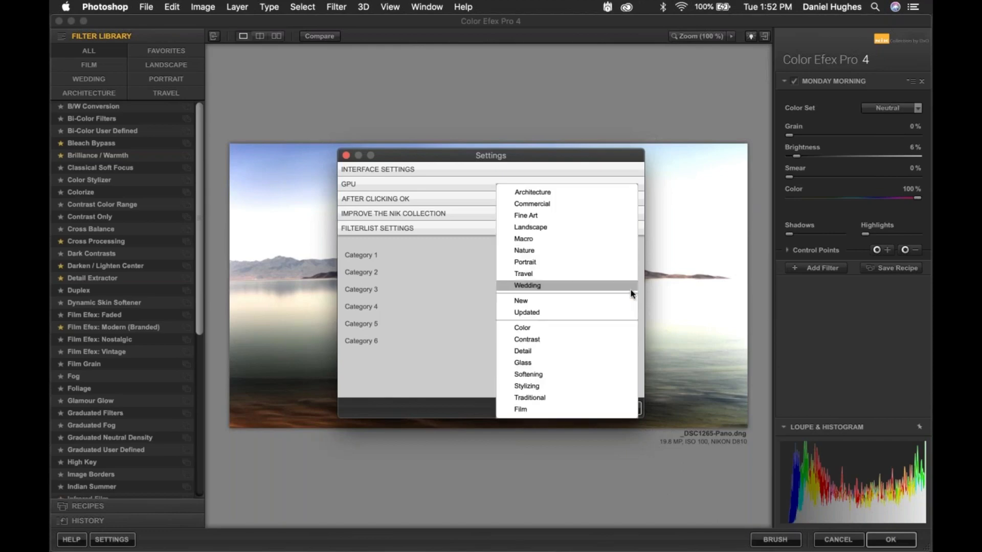
{"action": "left_click", "coordinate": [613, 354]}
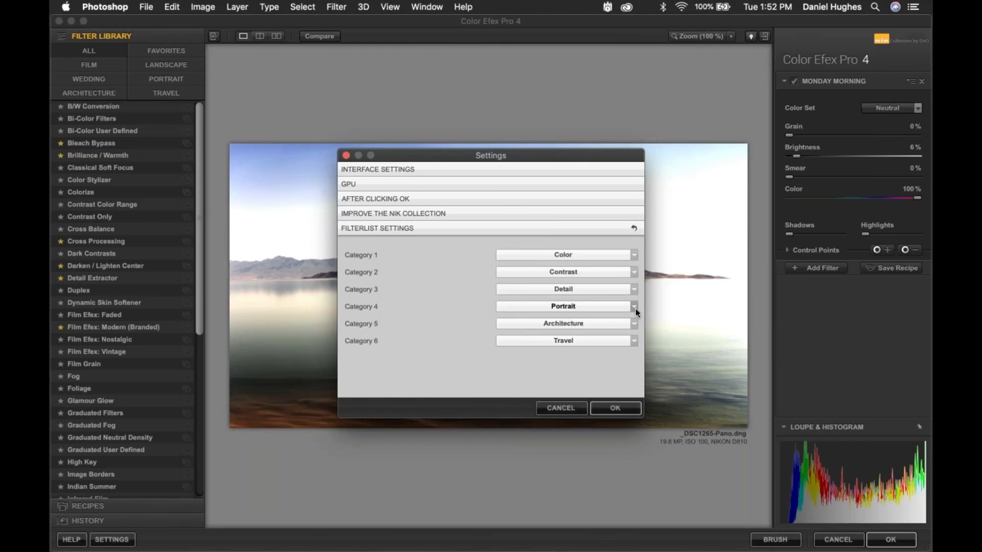
Set filter list categories 4, 5 and 6 to Stylizing, Updated and Nature, and accept the settings
{"action": "left_click", "coordinate": [636, 308]}
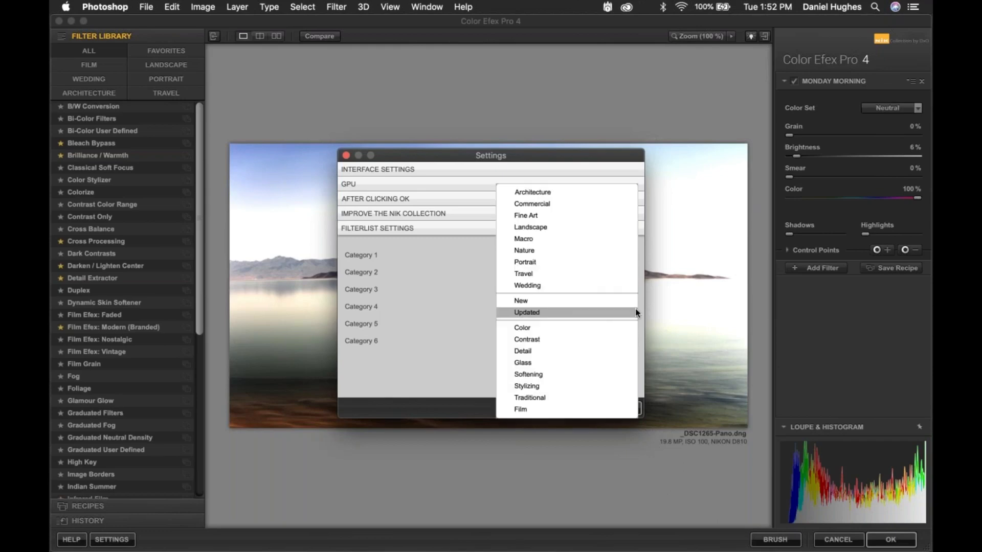
{"action": "left_click", "coordinate": [505, 386]}
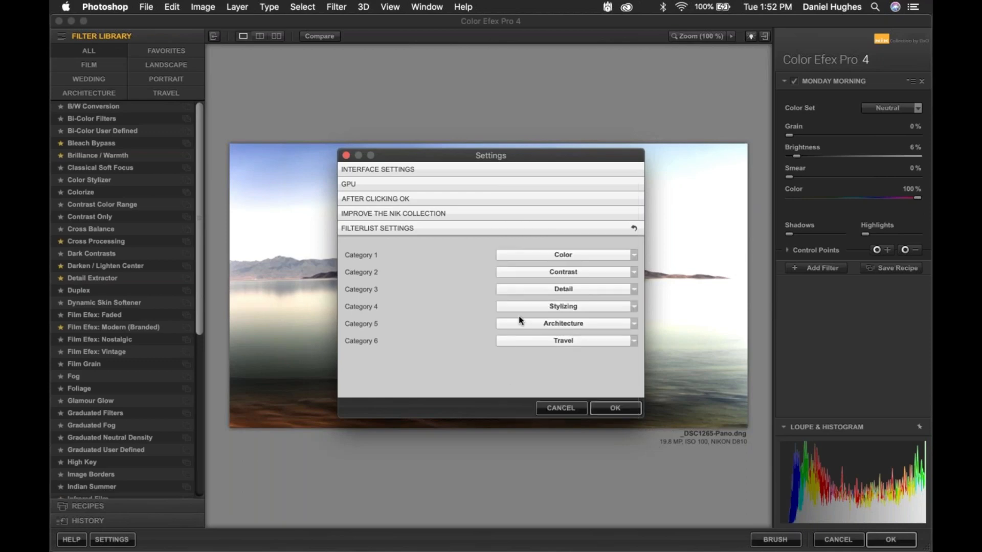
{"action": "left_click", "coordinate": [525, 328]}
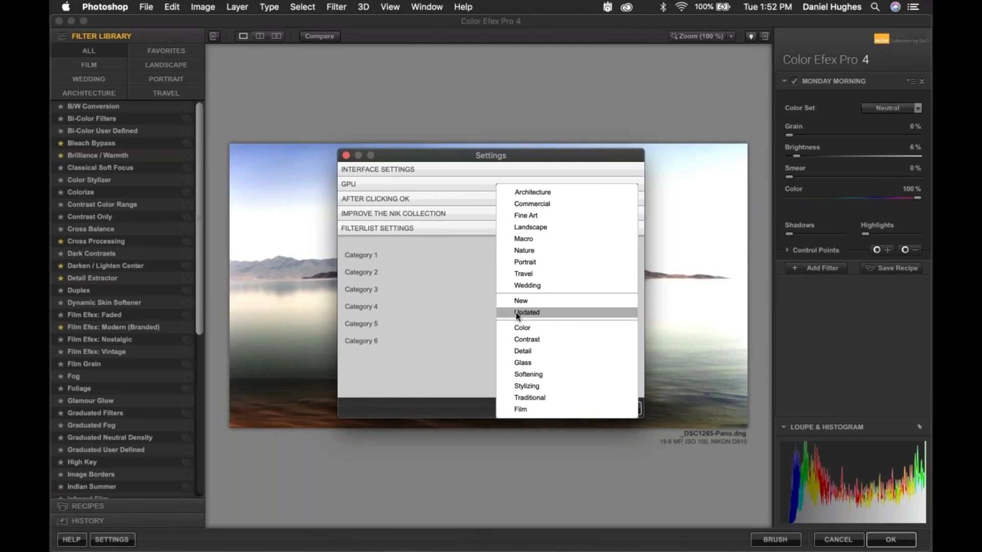
{"action": "left_click", "coordinate": [516, 312]}
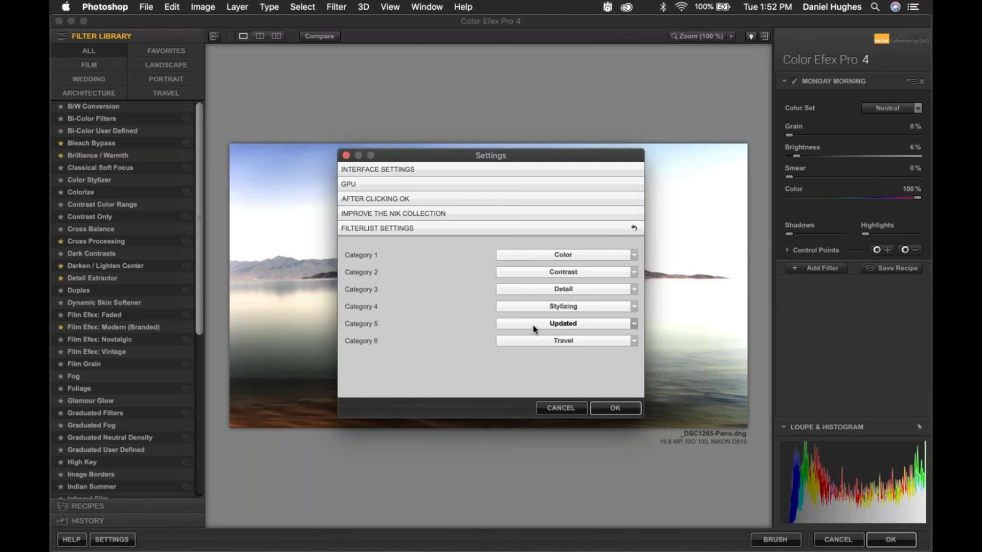
{"action": "left_click", "coordinate": [527, 344]}
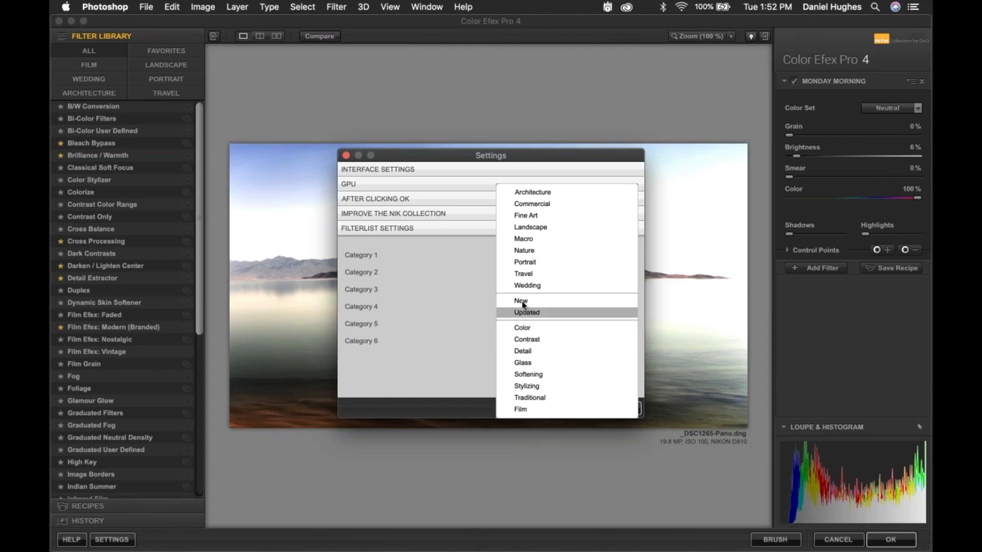
{"action": "left_click", "coordinate": [517, 250]}
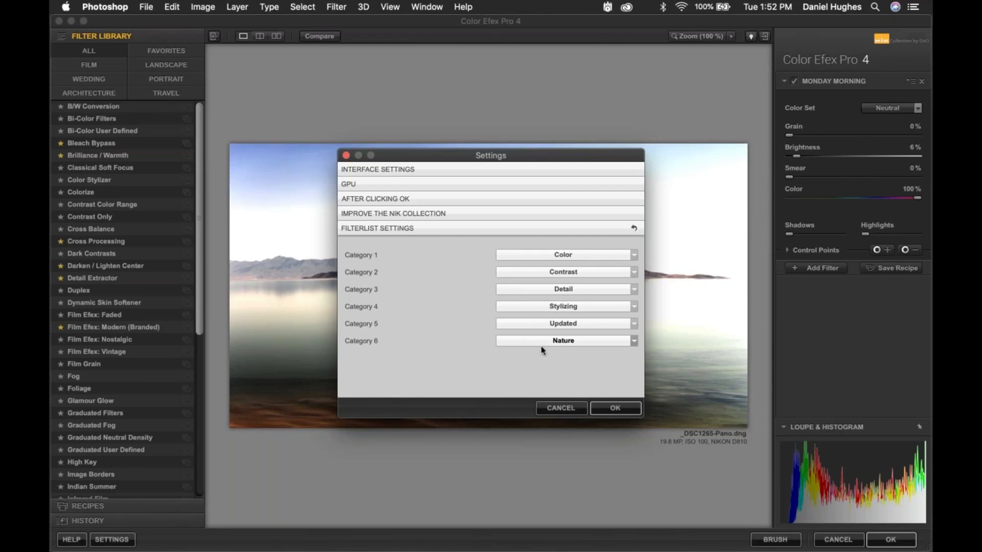
{"action": "left_click", "coordinate": [616, 409]}
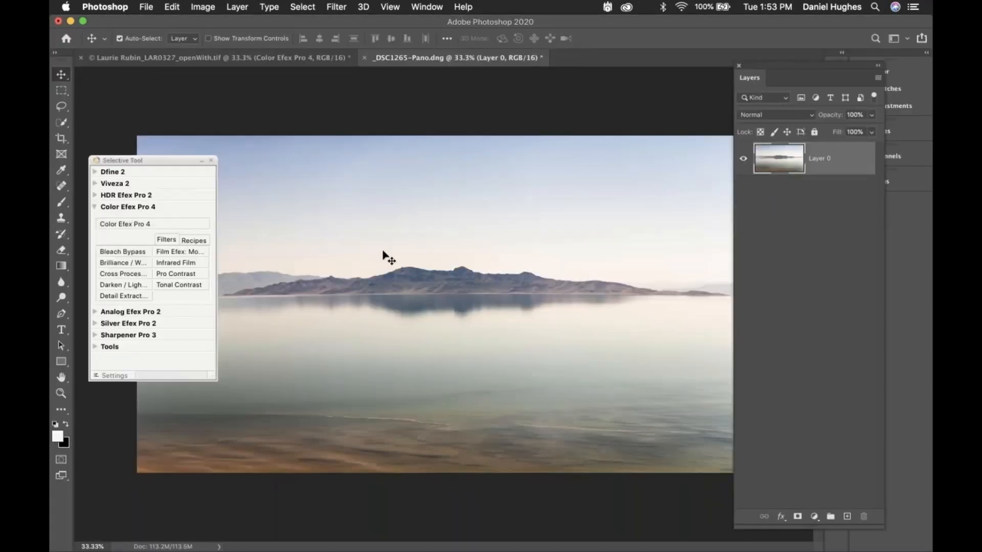
Reopen Color Efex Pro 4 and examine which filters the Color, Detail, Contrast and Stylizing categories contain
{"action": "left_click", "coordinate": [124, 224]}
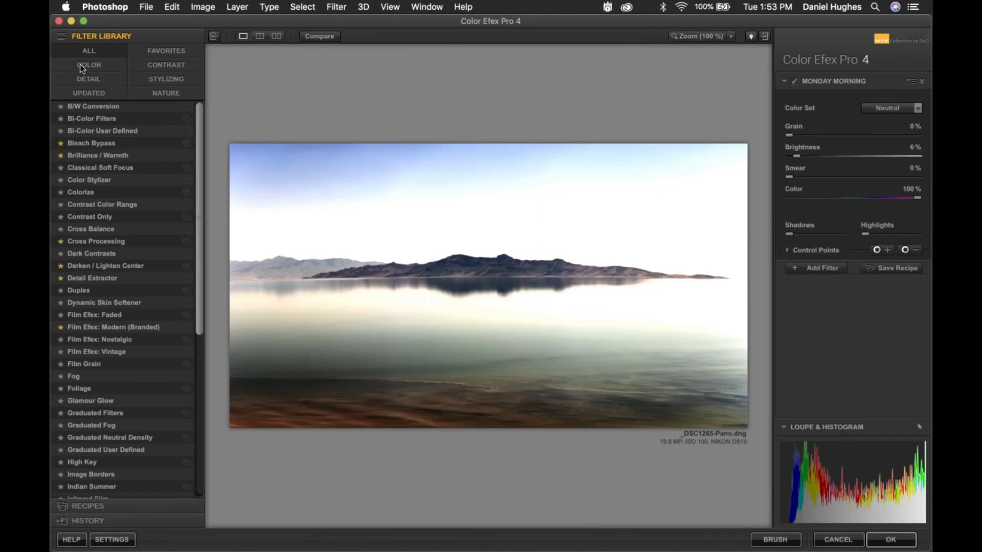
{"action": "left_click", "coordinate": [80, 66]}
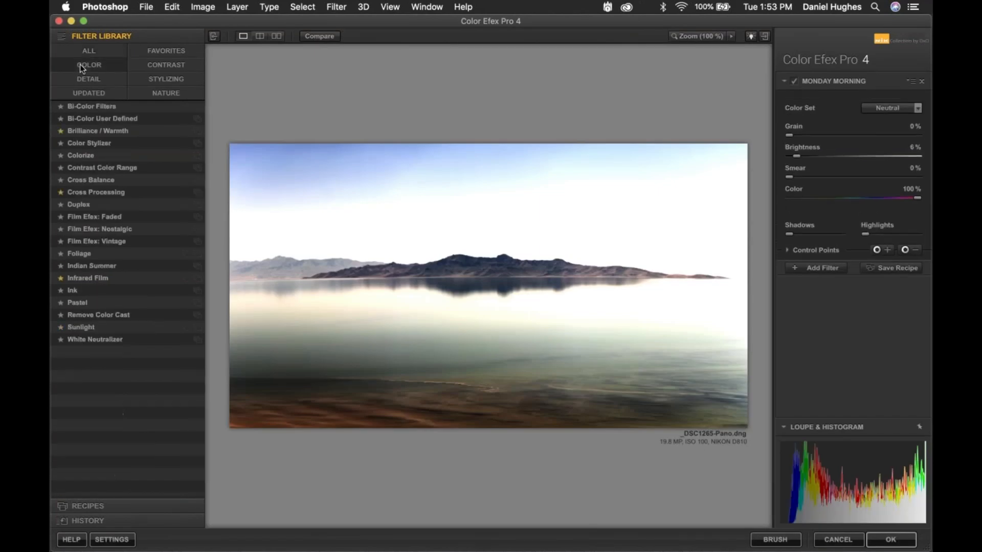
{"action": "left_click", "coordinate": [103, 79]}
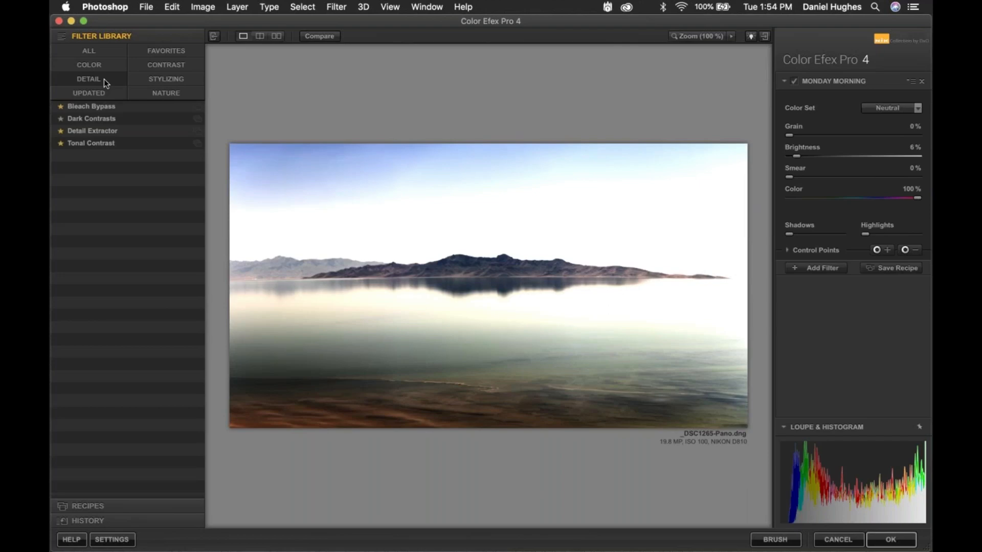
{"action": "left_click", "coordinate": [74, 64]}
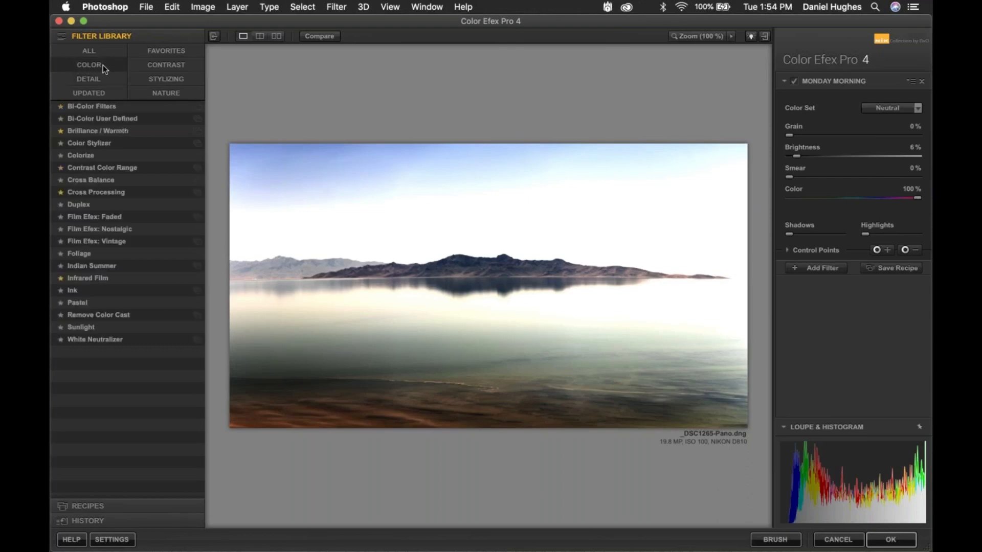
{"action": "left_click", "coordinate": [147, 68]}
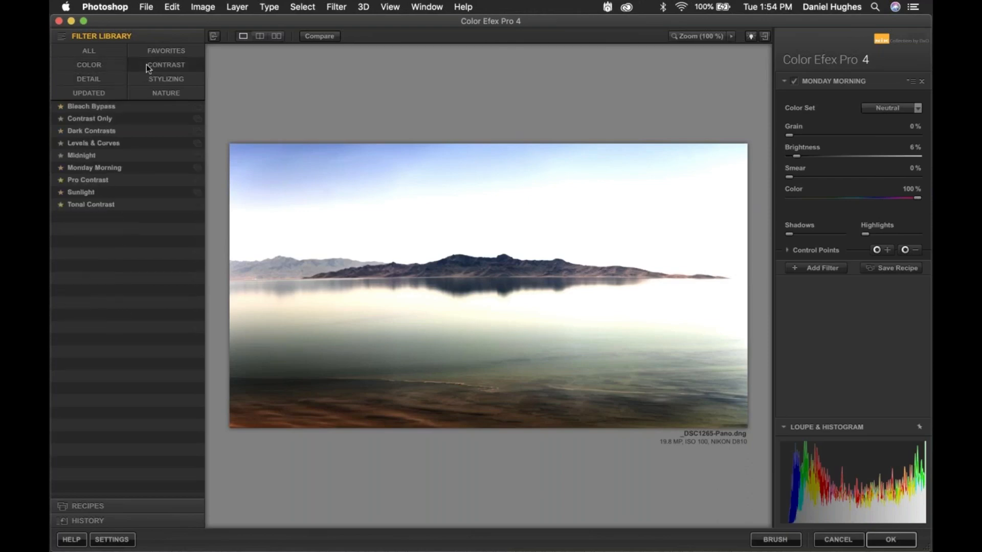
{"action": "left_click", "coordinate": [100, 81]}
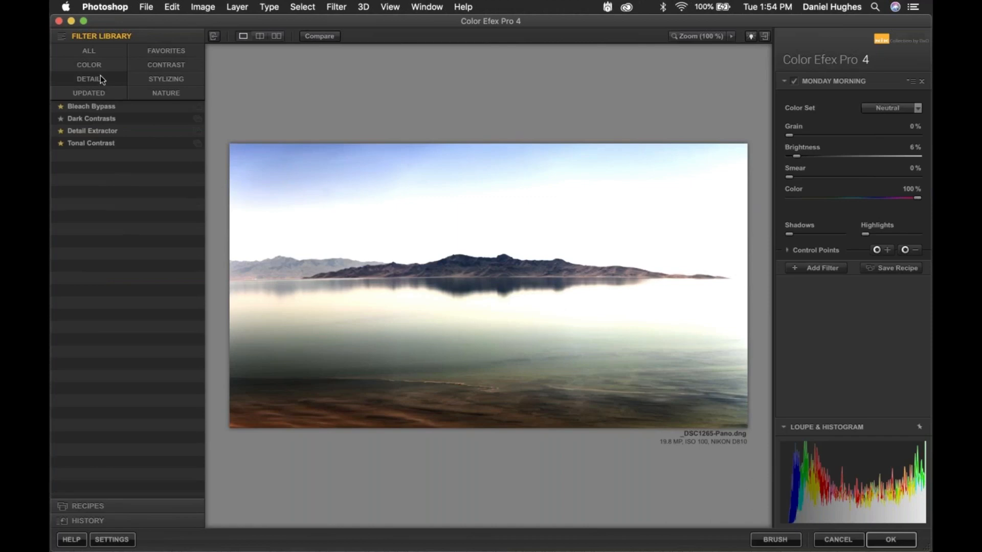
{"action": "left_click", "coordinate": [98, 66]}
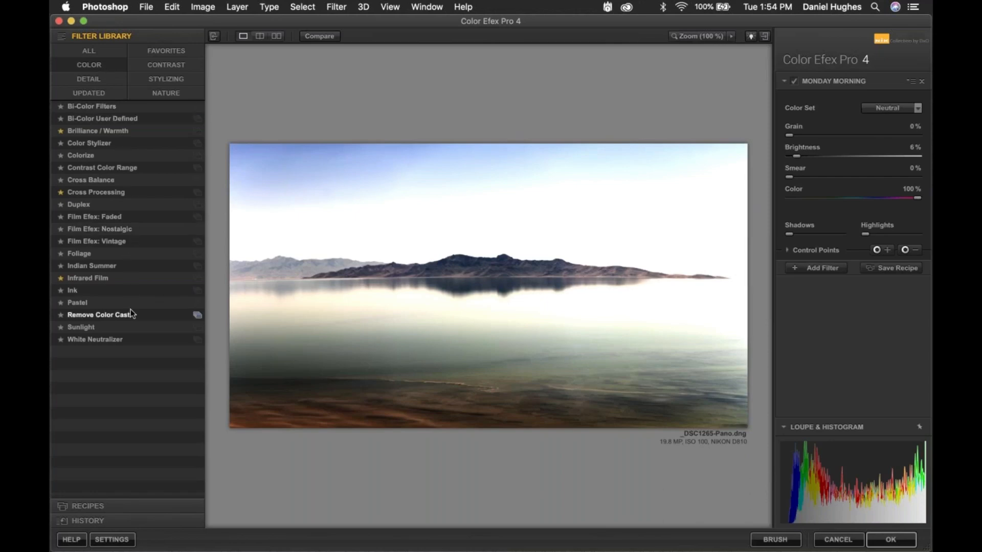
{"action": "left_click", "coordinate": [100, 80]}
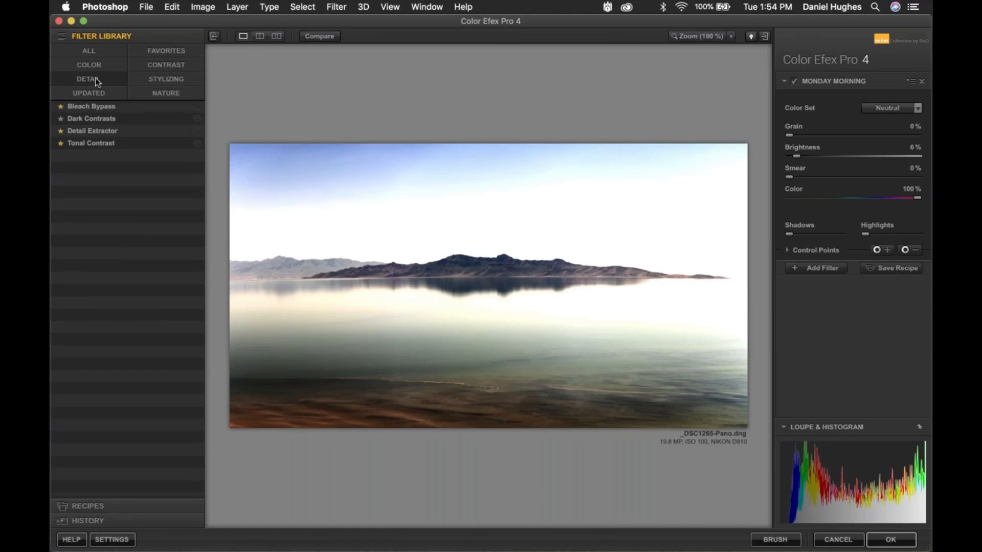
{"action": "left_click", "coordinate": [150, 63]}
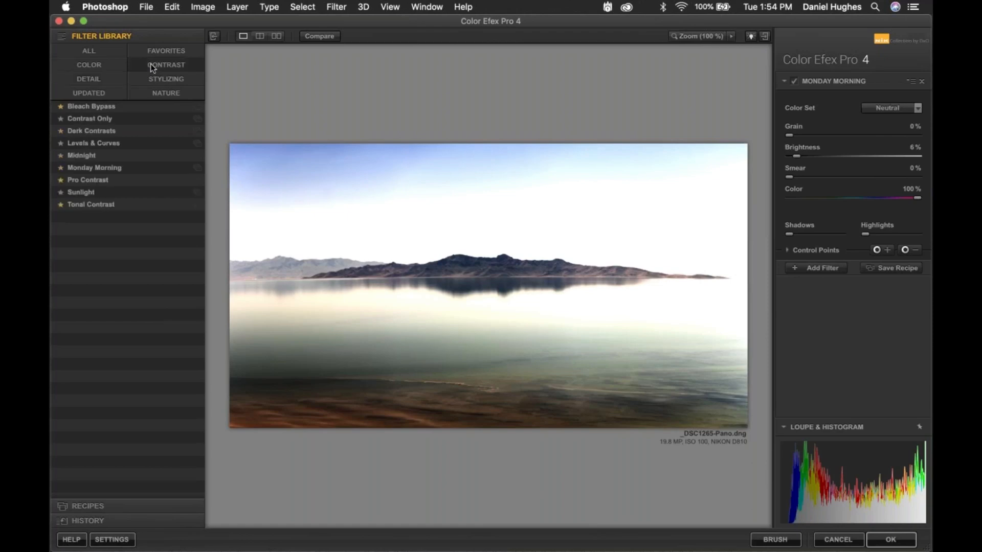
{"action": "left_click", "coordinate": [145, 78]}
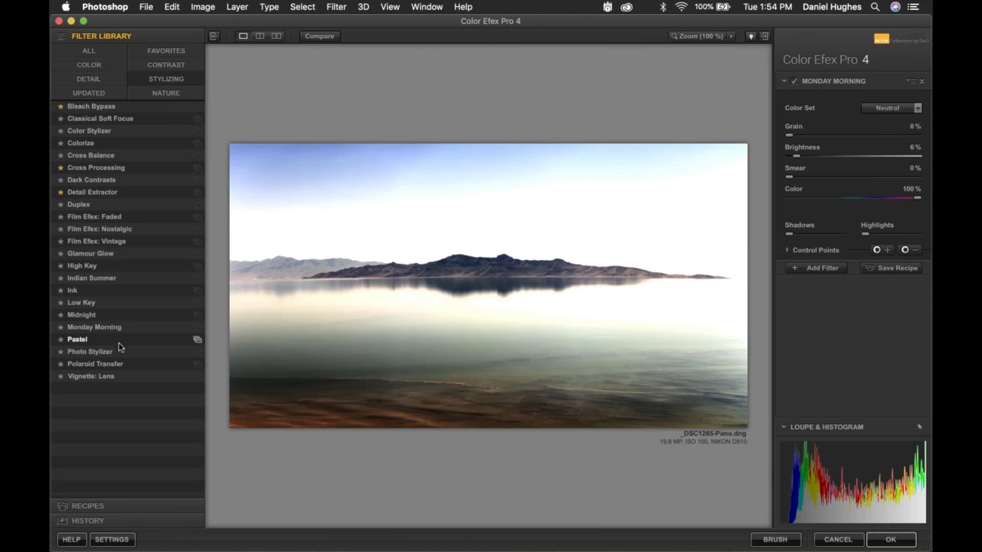
Go to the recipe categories and open the En Vogue recipes
{"action": "left_click", "coordinate": [93, 505]}
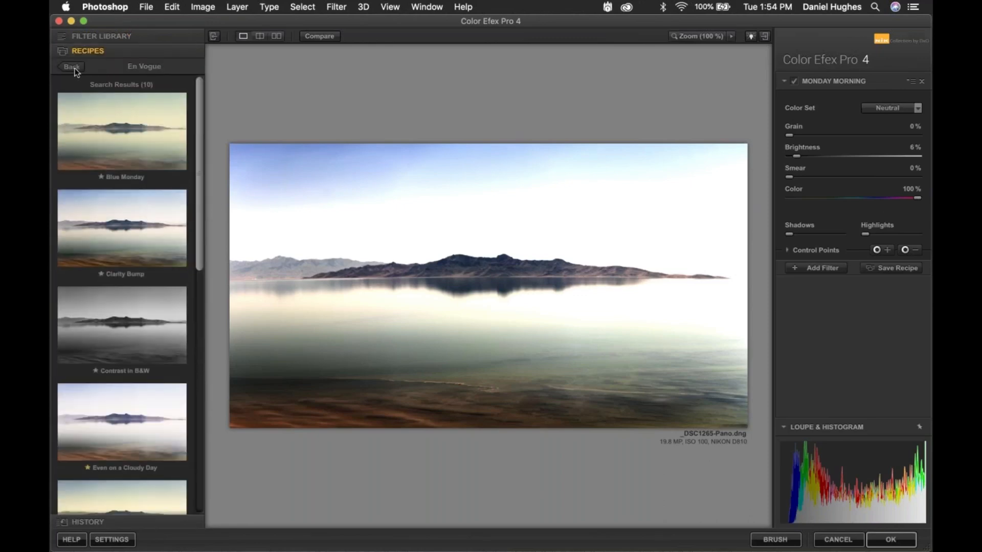
{"action": "left_click", "coordinate": [74, 67]}
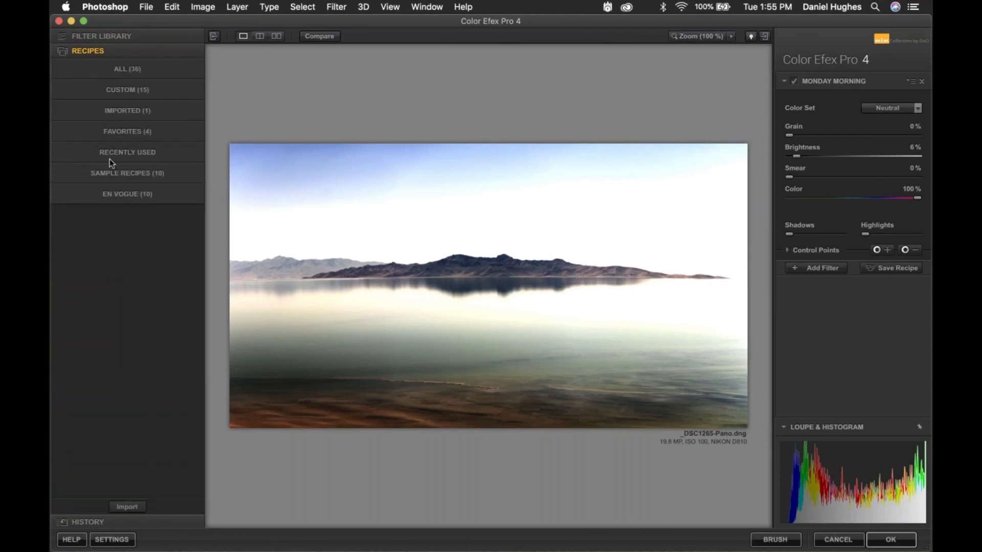
{"action": "left_click", "coordinate": [118, 195]}
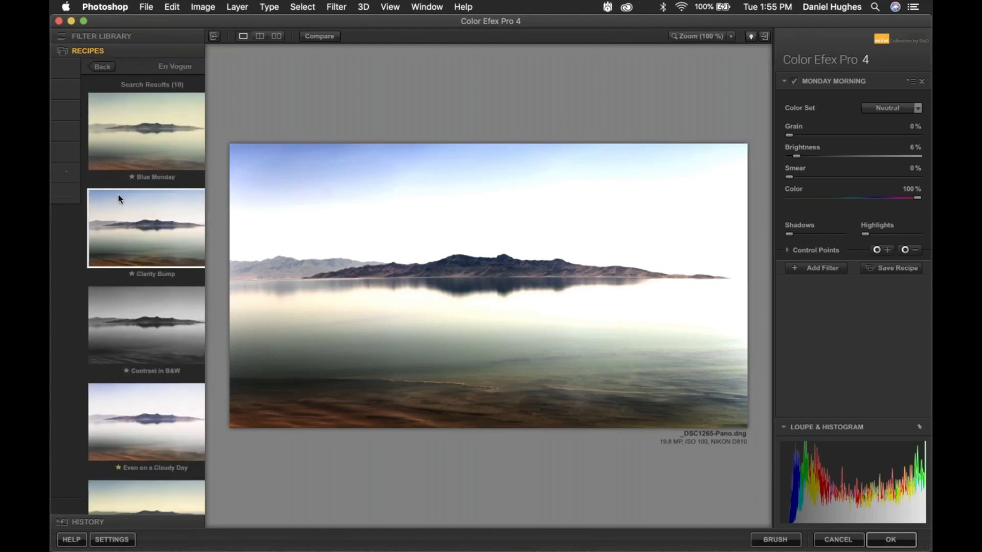
Apply the Blue Monday recipe in place of the current filters, and switch its Contrast Only filter off and back on
{"action": "left_click", "coordinate": [109, 146]}
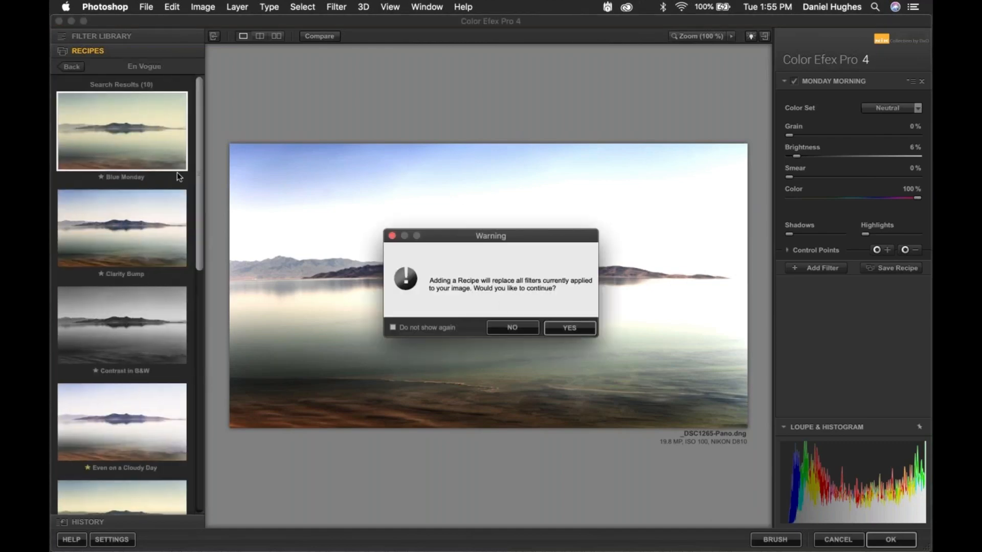
{"action": "left_click", "coordinate": [567, 327]}
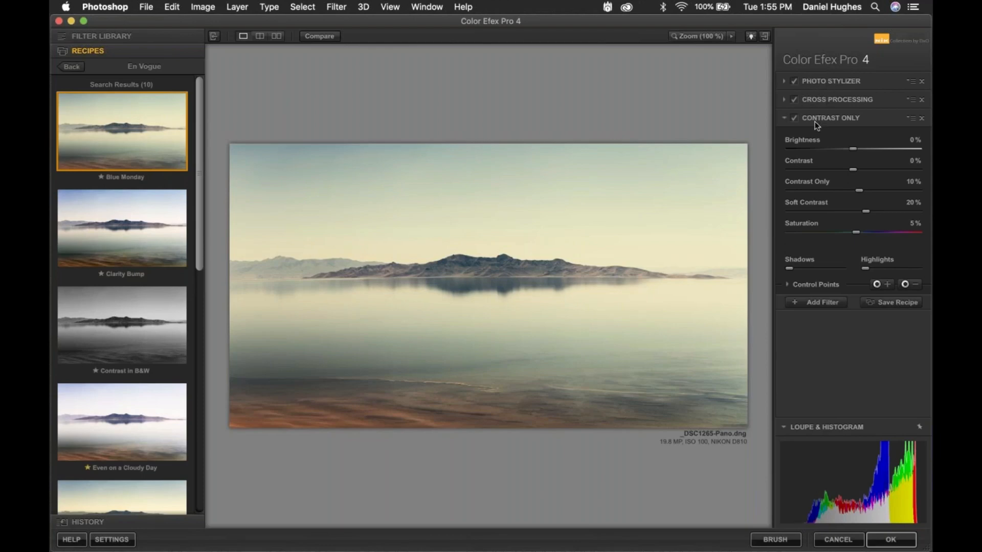
{"action": "left_click", "coordinate": [791, 118]}
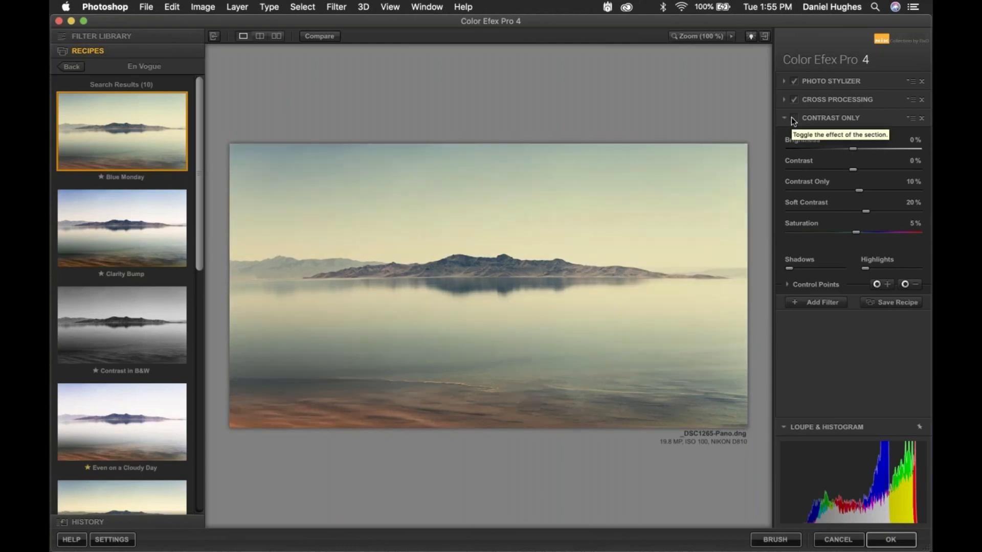
{"action": "left_click", "coordinate": [792, 118]}
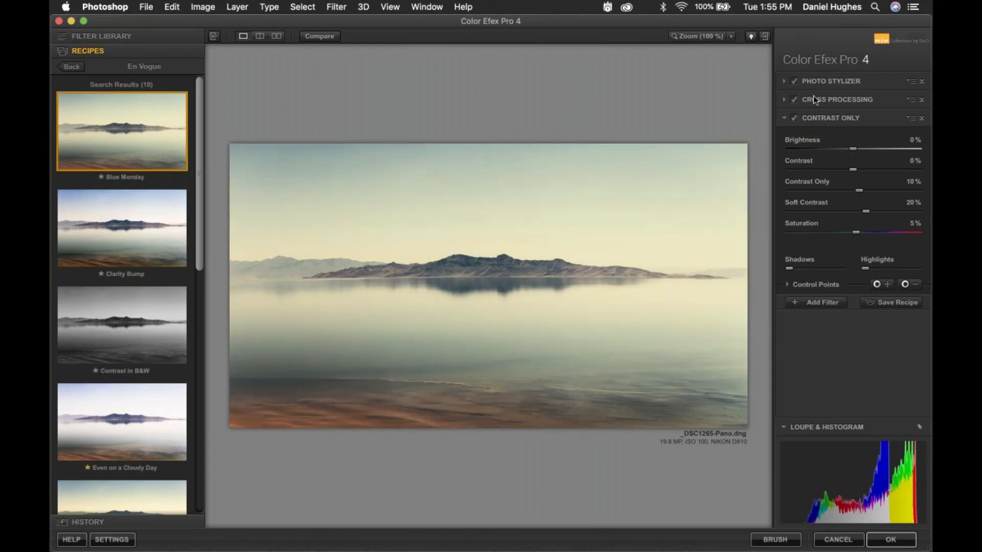
Apply the Clarity Bump recipe in place of the current filters, switch off its three filters, and re-enable only Tonal Contrast
{"action": "left_click", "coordinate": [125, 246]}
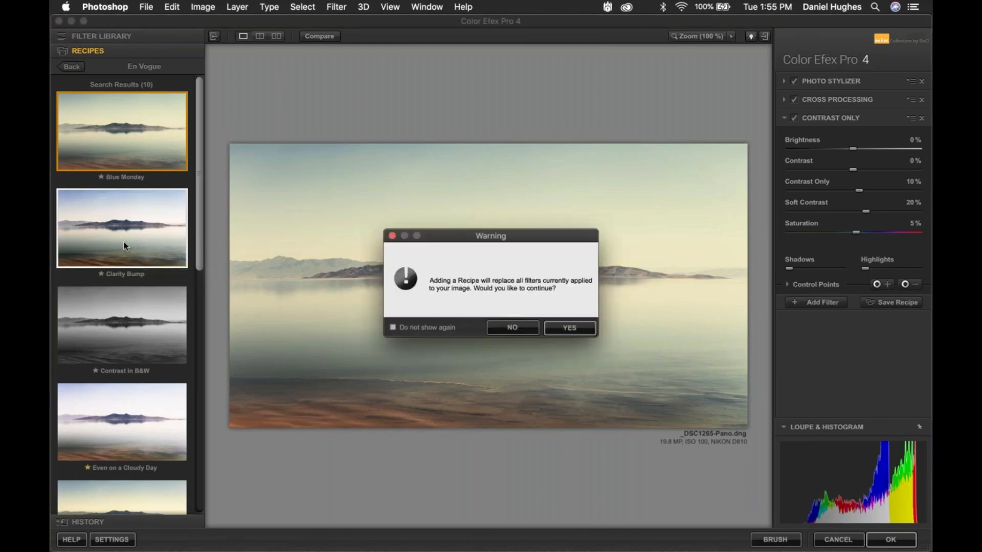
{"action": "left_click", "coordinate": [569, 328]}
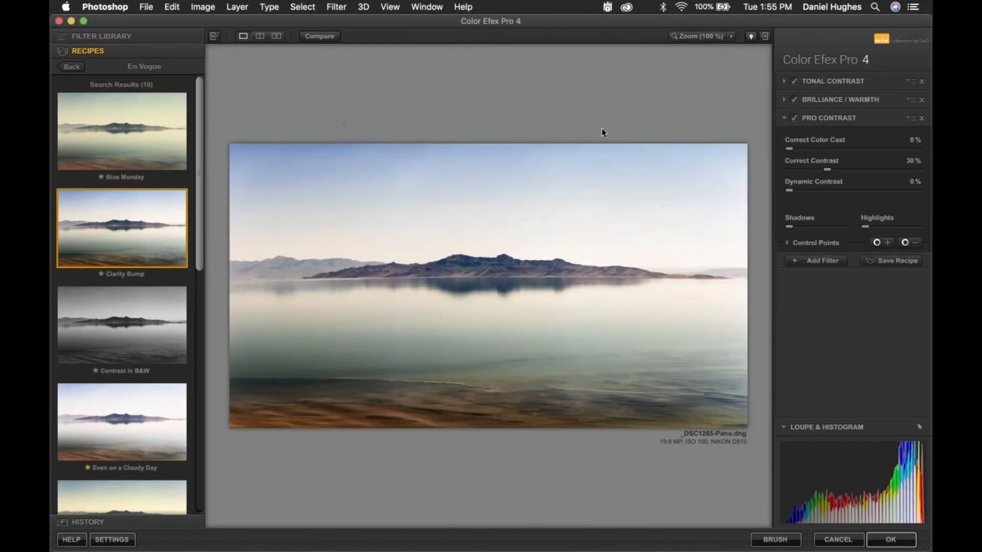
{"action": "left_click", "coordinate": [795, 82]}
{"action": "left_click", "coordinate": [794, 99]}
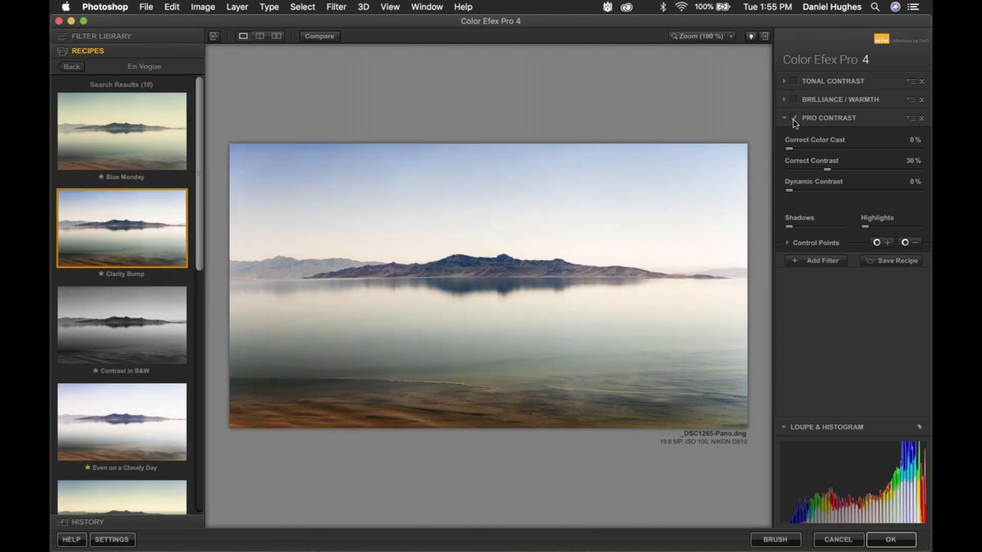
{"action": "left_click", "coordinate": [795, 121]}
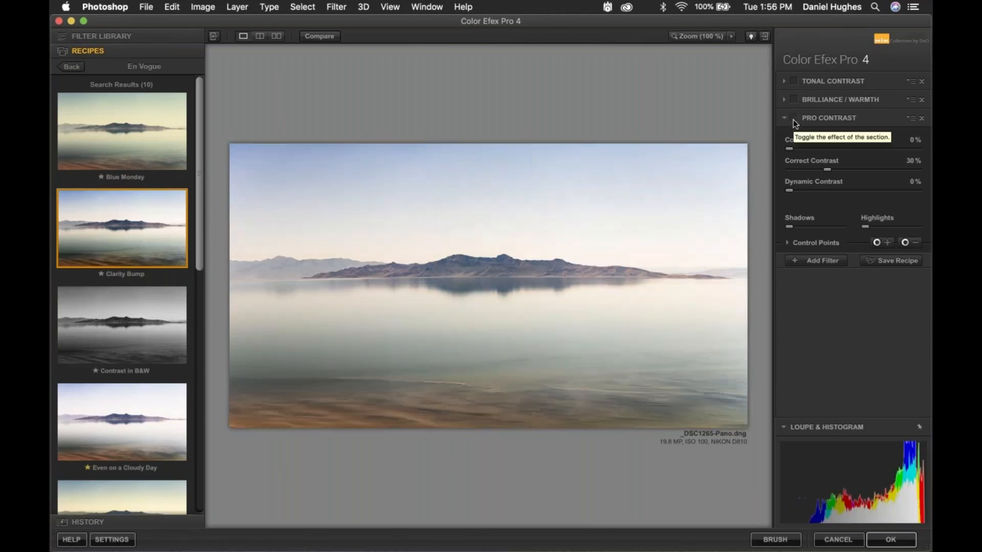
{"action": "left_click", "coordinate": [794, 83]}
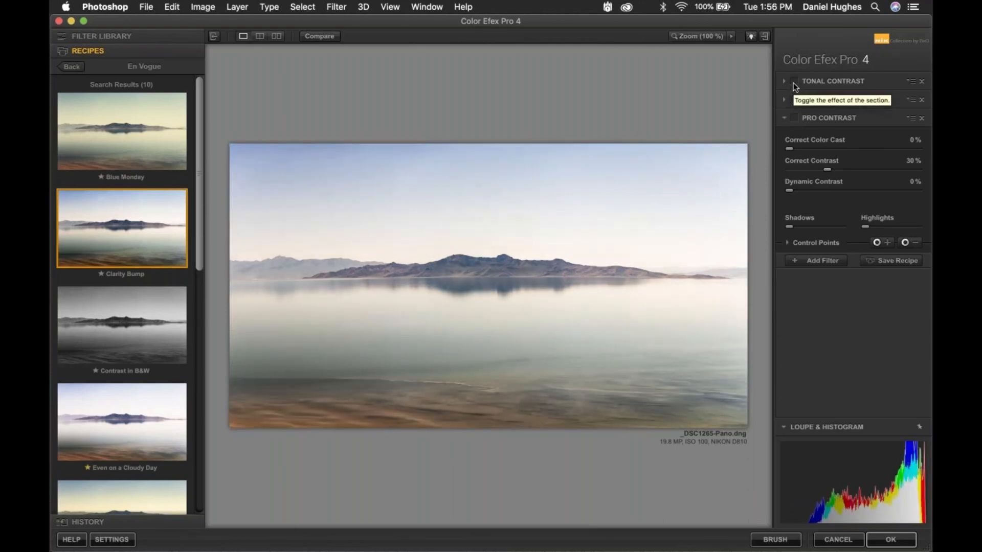
{"action": "left_click", "coordinate": [794, 83]}
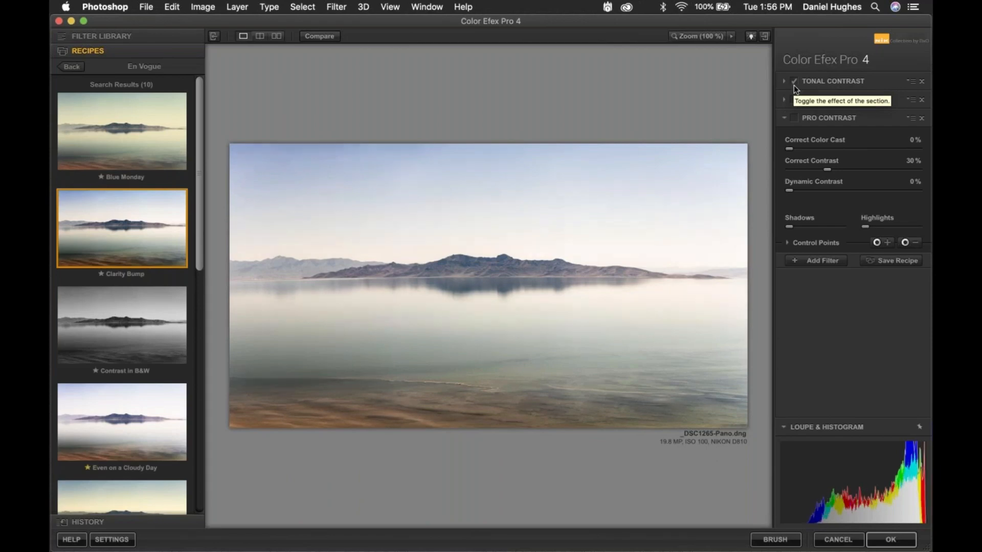
Set Tonal Contrast midtones to 29% and highlights to -100%, and switch Brilliance / Warmth and Pro Contrast back on
{"action": "left_click", "coordinate": [812, 82]}
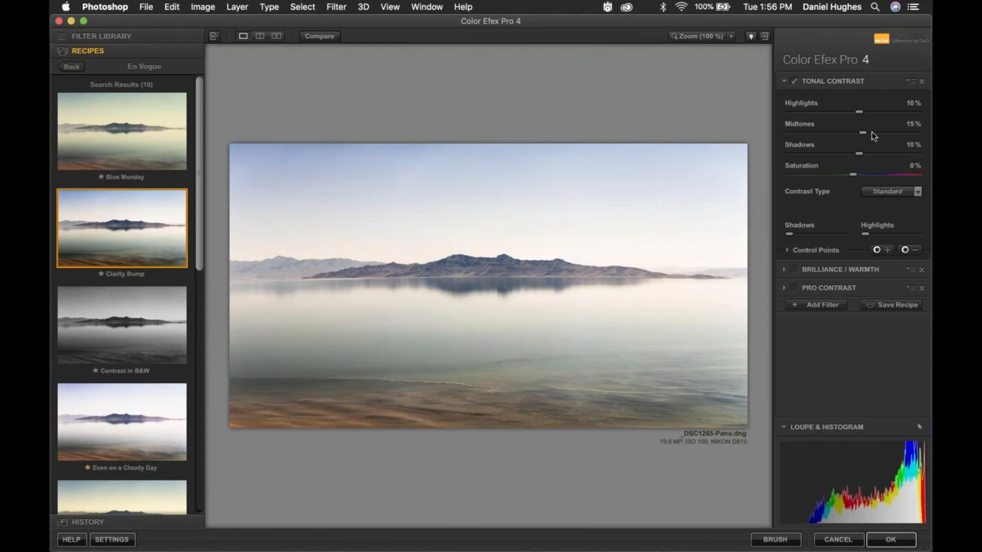
{"action": "left_click", "coordinate": [872, 132]}
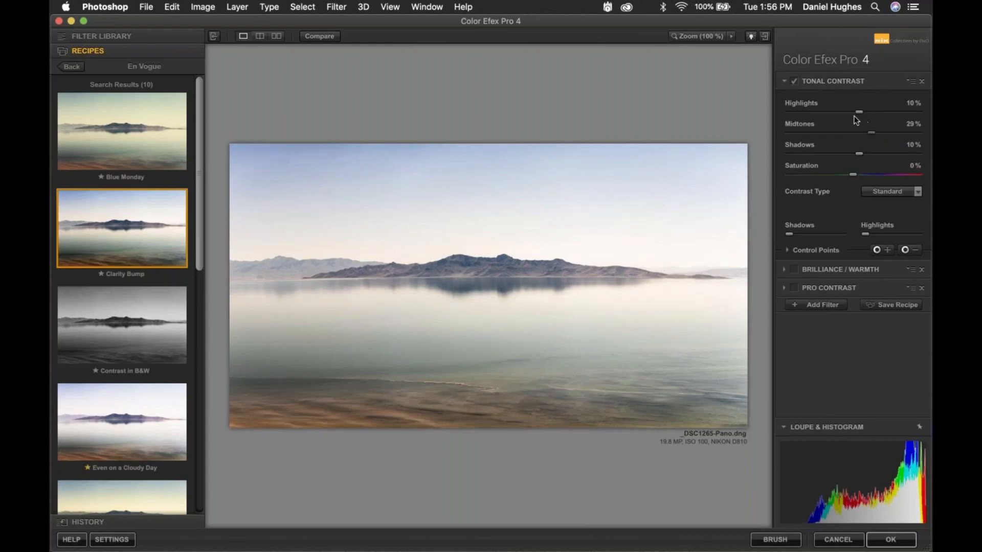
{"action": "left_click_drag", "start_coordinate": [859, 112], "coordinate": [761, 107]}
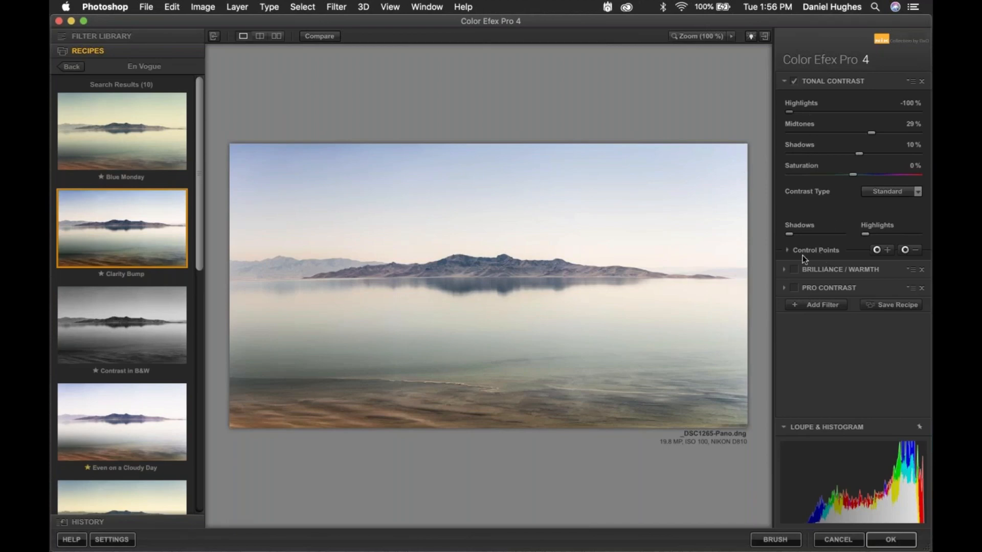
{"action": "left_click", "coordinate": [814, 270]}
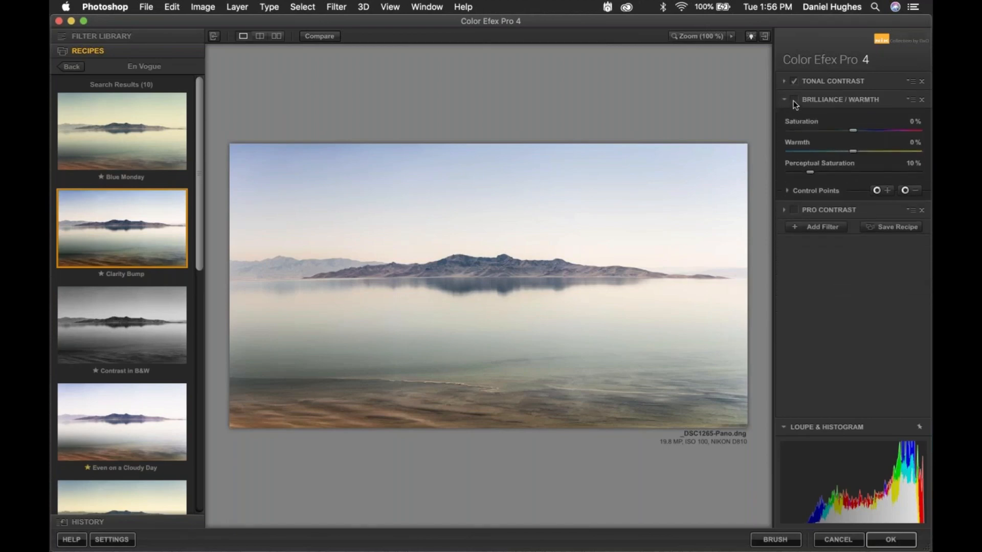
{"action": "left_click", "coordinate": [793, 211]}
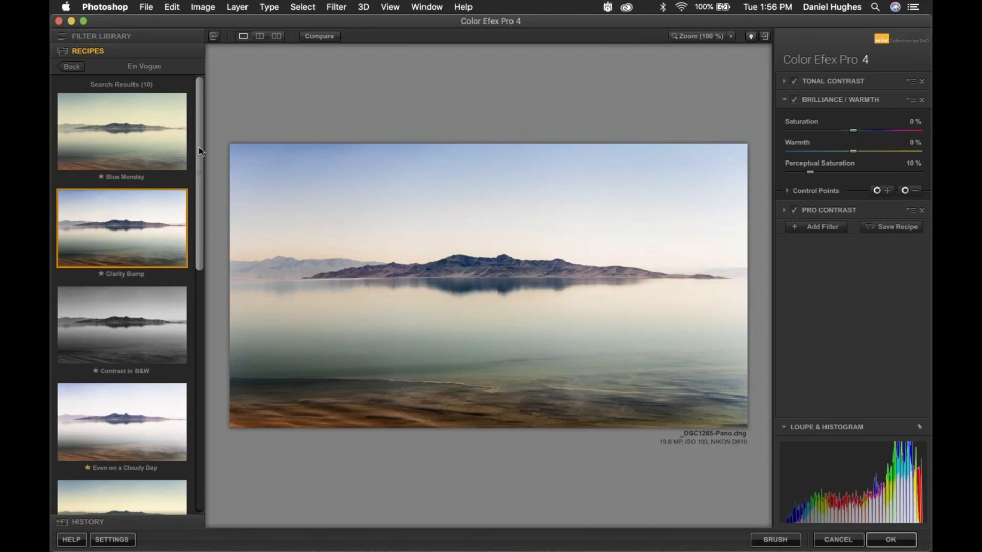
Apply the Lavander recipe from the En Vogue set in place of the current filters
{"action": "left_click_drag", "start_coordinate": [199, 155], "coordinate": [211, 348]}
{"action": "left_click", "coordinate": [139, 279]}
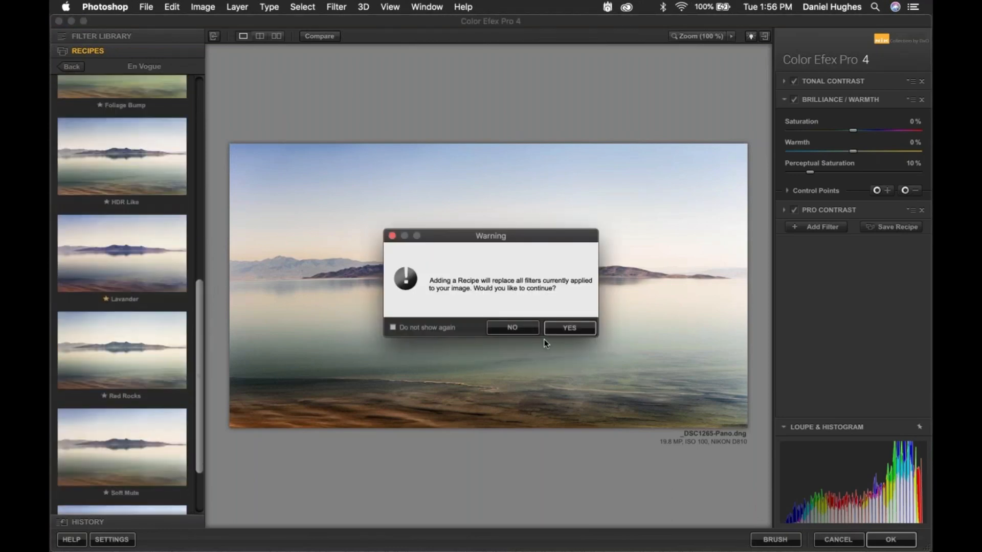
{"action": "left_click", "coordinate": [567, 329]}
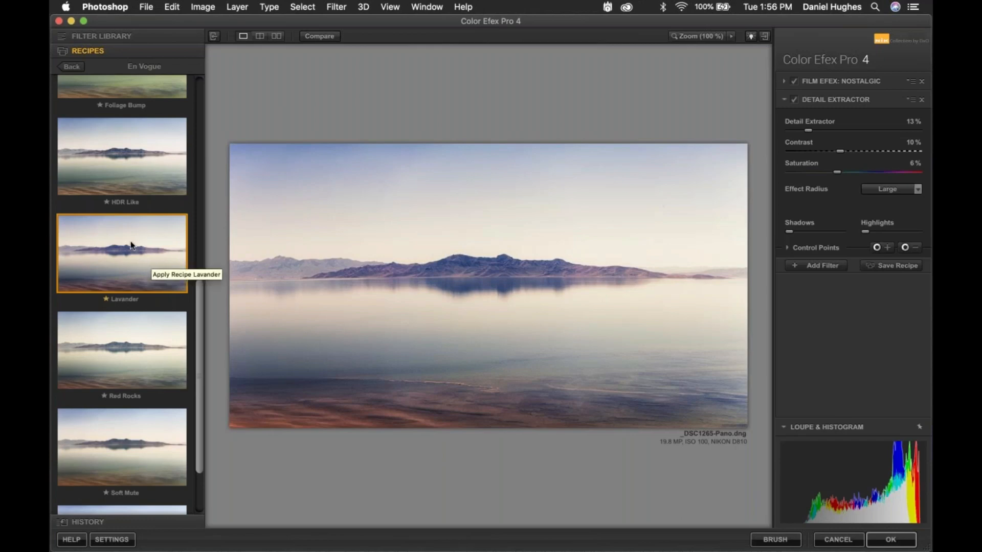
Apply the custom recipe DH_Lomo Red Scale 100 in place of the current filters and compare the result with the original image
{"action": "scroll", "coordinate": [167, 240], "scroll_direction": "up", "scroll_amount": 5}
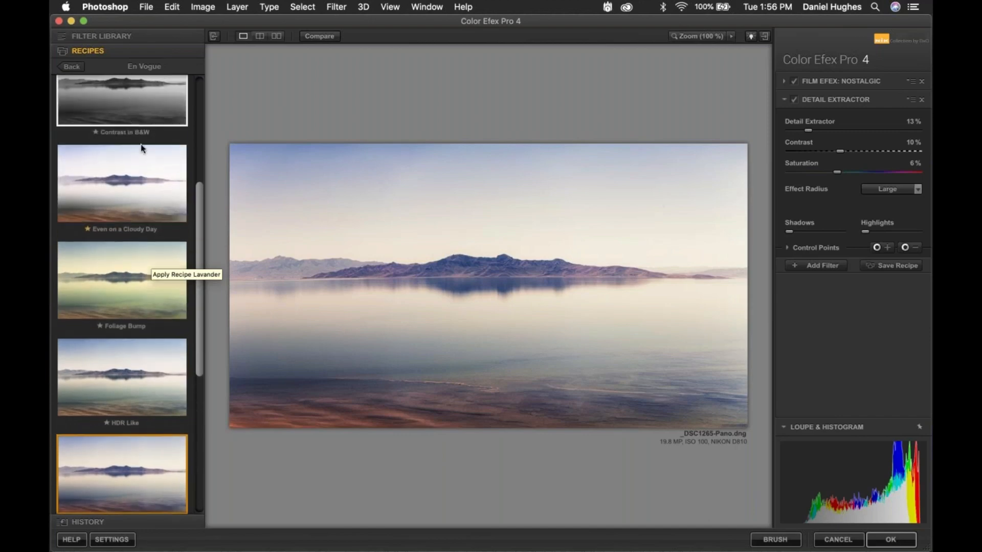
{"action": "left_click", "coordinate": [69, 66]}
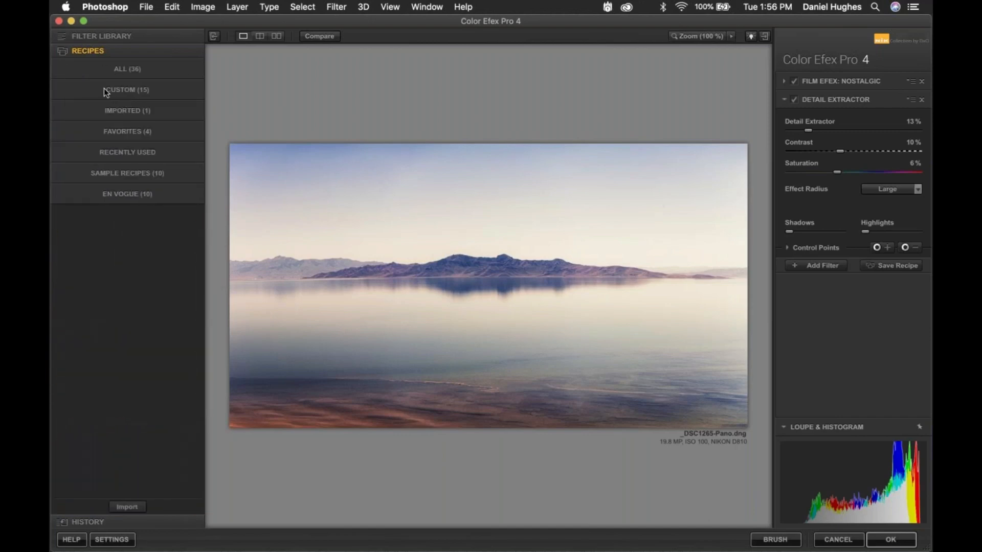
{"action": "left_click", "coordinate": [104, 88]}
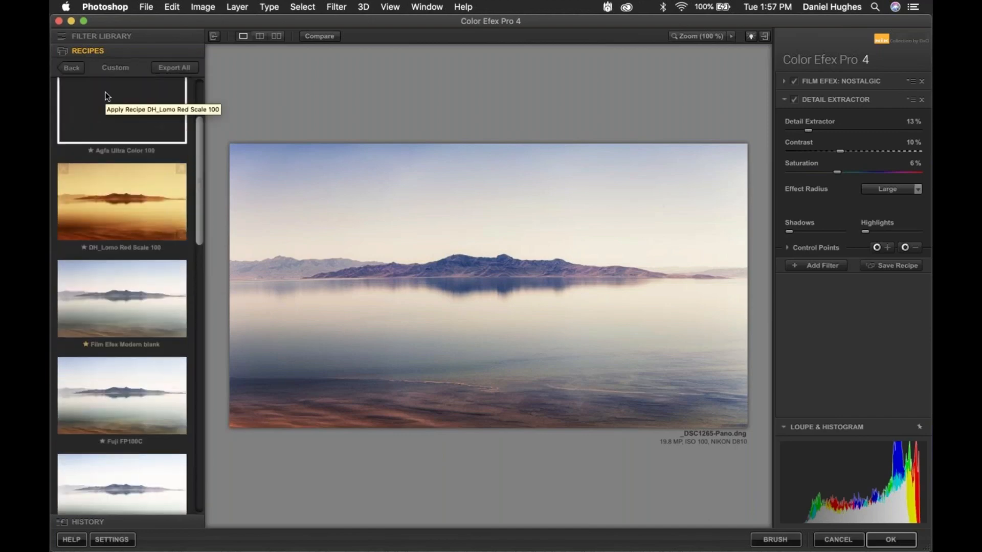
{"action": "left_click", "coordinate": [122, 333]}
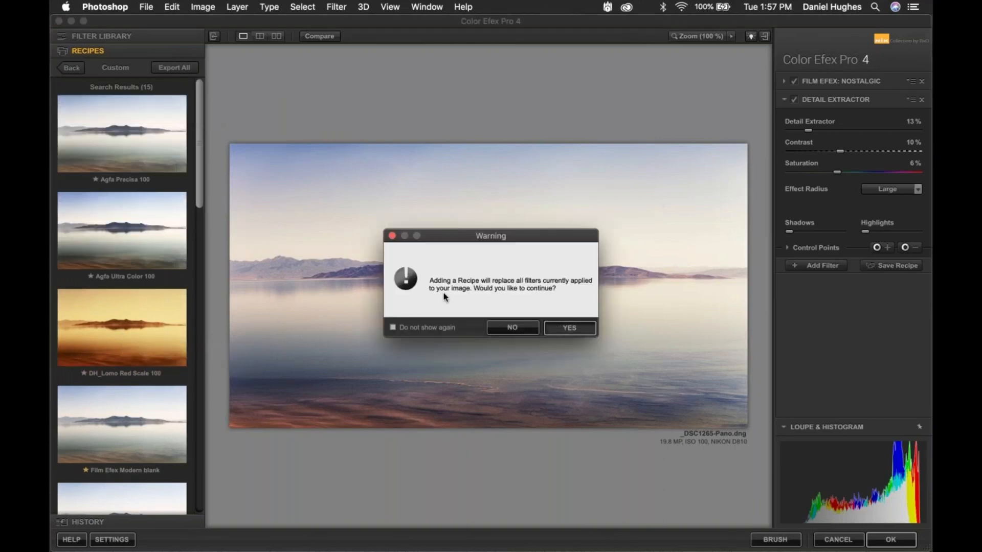
{"action": "key", "text": "Return"}
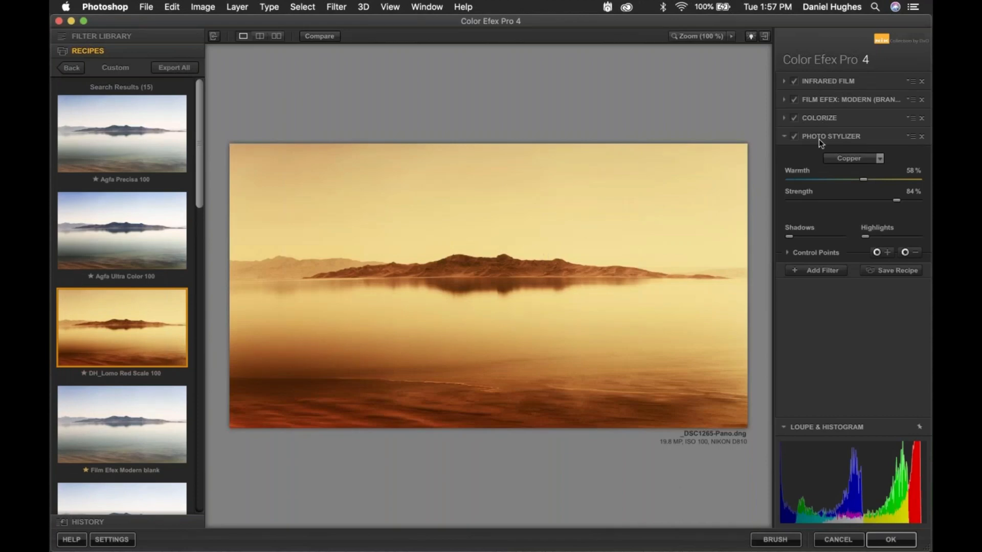
{"action": "left_click", "coordinate": [319, 37]}
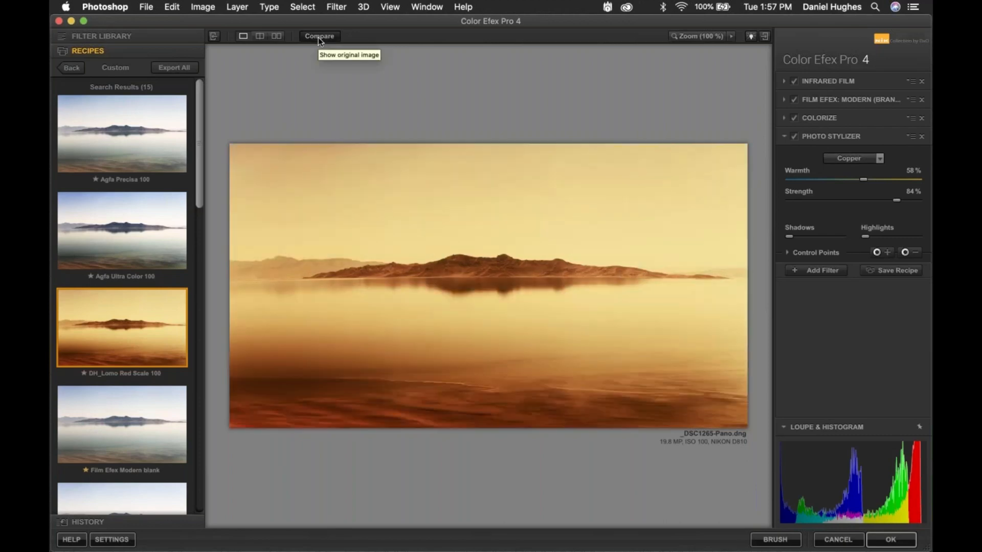
{"action": "left_click", "coordinate": [319, 36]}
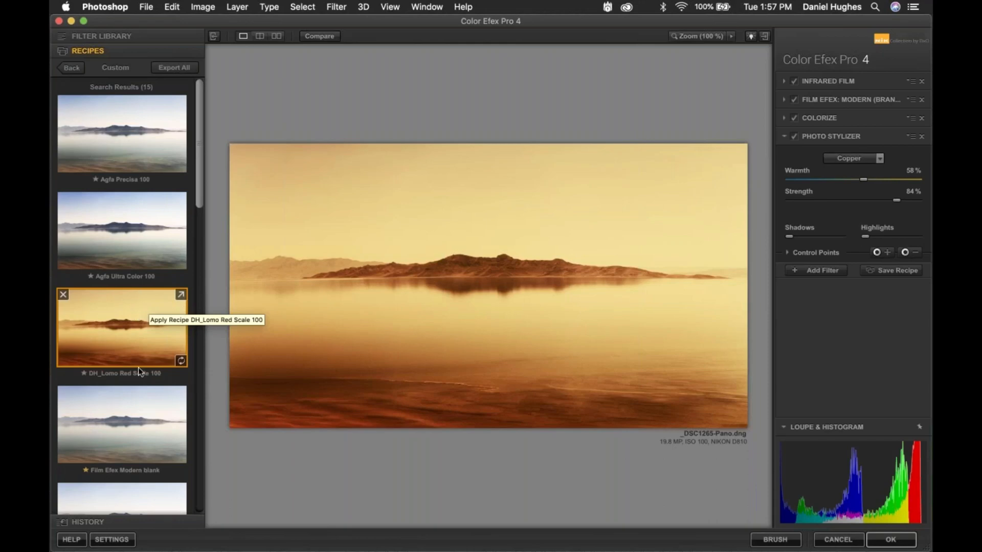
Return to the filter library and remove all four of the recipe's filters from the image
{"action": "left_click", "coordinate": [83, 36]}
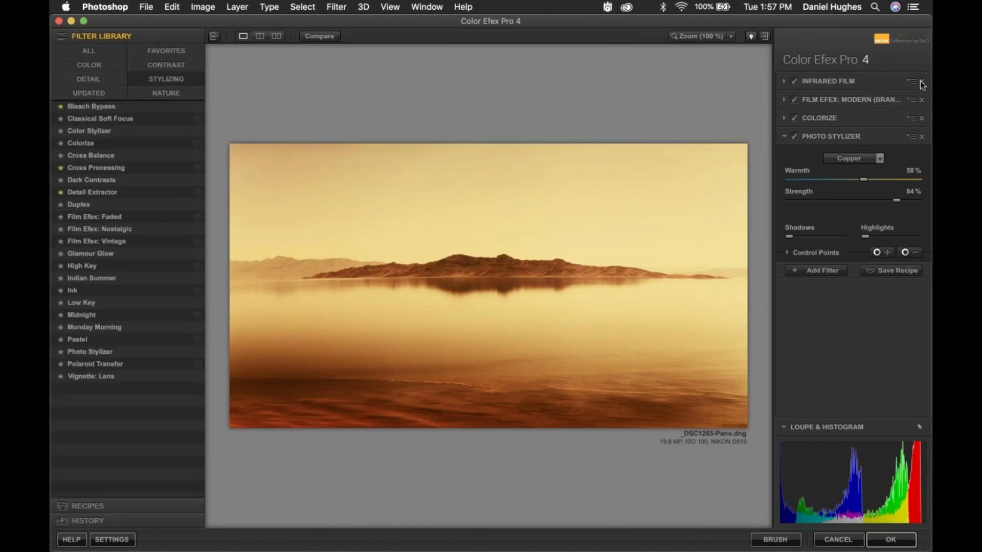
{"action": "left_click", "coordinate": [922, 81]}
{"action": "left_click", "coordinate": [922, 81]}
{"action": "left_click", "coordinate": [922, 80]}
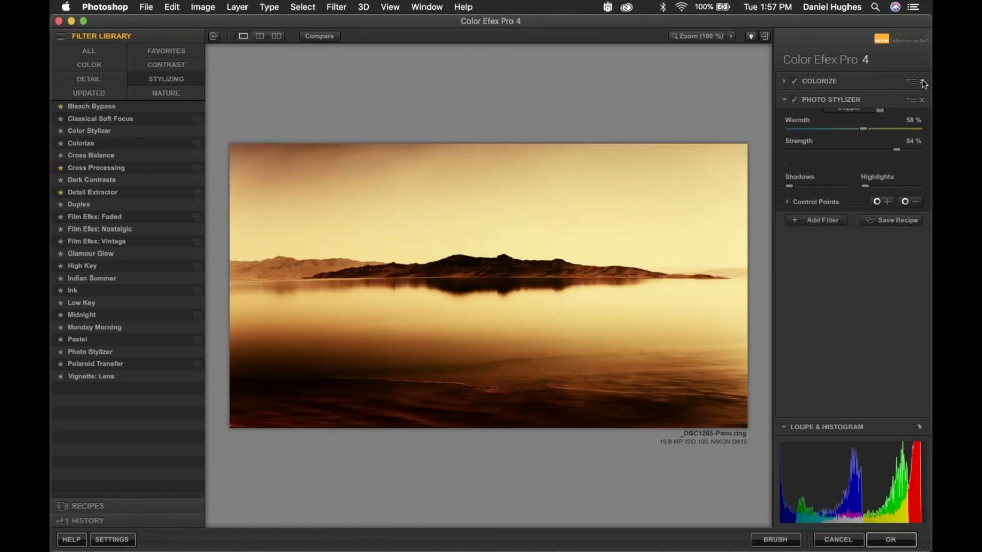
{"action": "left_click", "coordinate": [922, 80]}
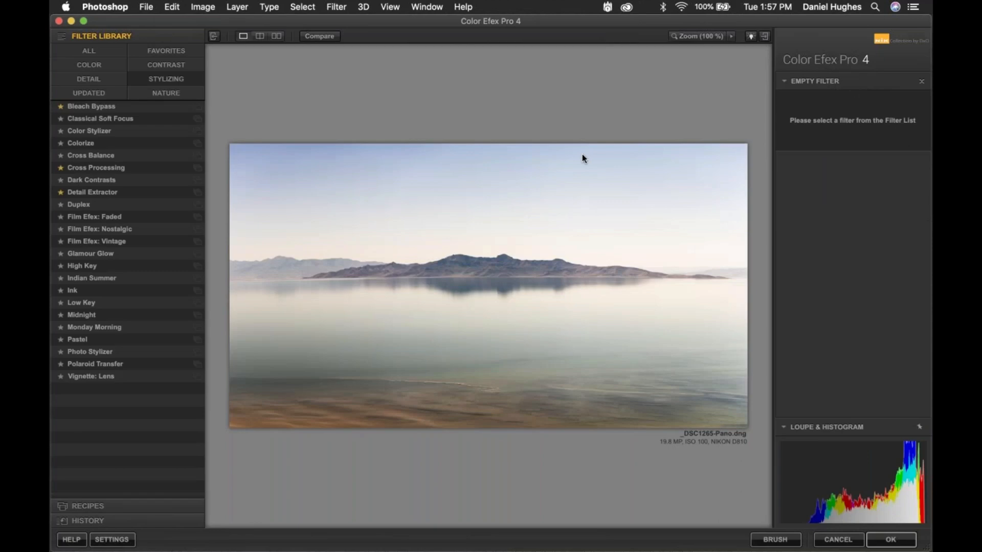
Apply the Pro Contrast filter with Correct Contrast at 20% and Dynamic Contrast at 10%
{"action": "left_click", "coordinate": [156, 67]}
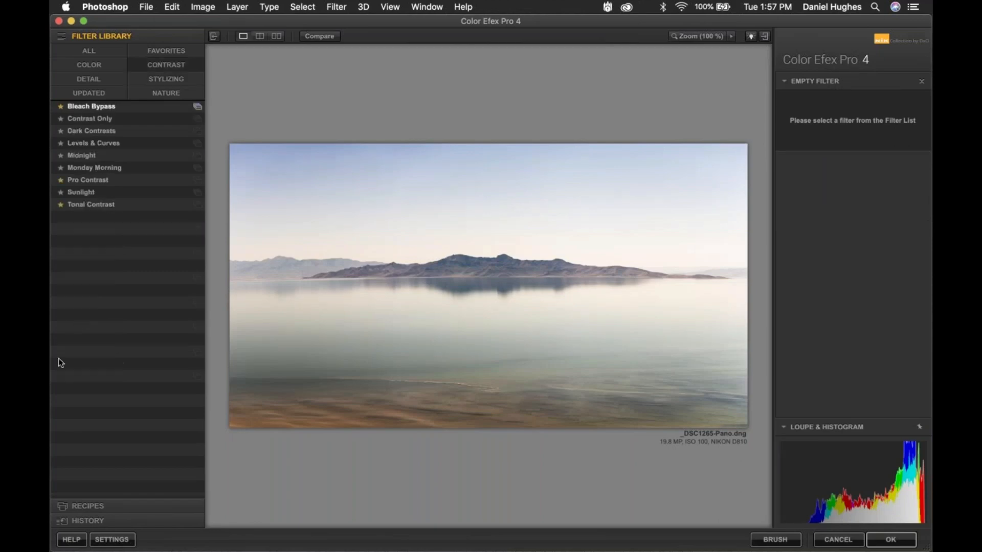
{"action": "left_click", "coordinate": [80, 180]}
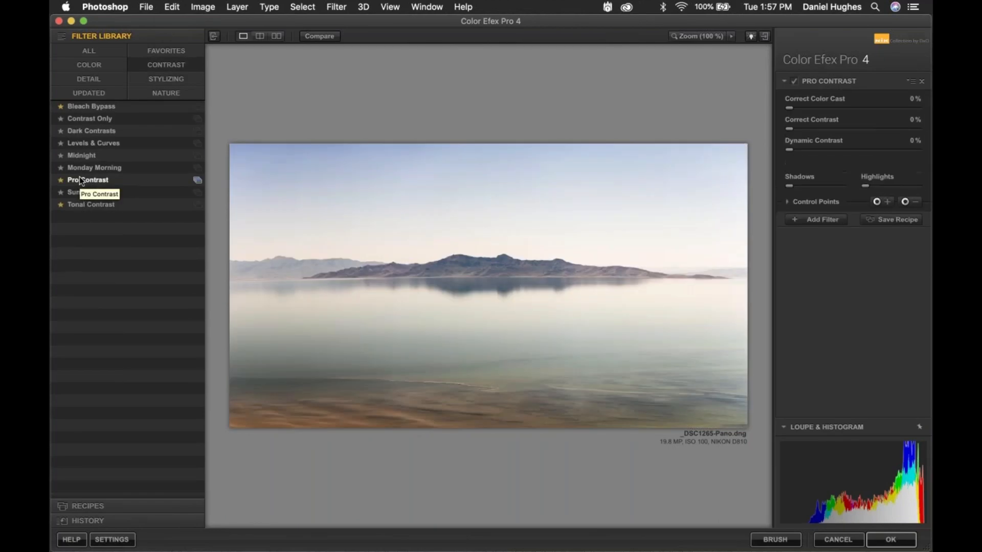
{"action": "left_click", "coordinate": [815, 133]}
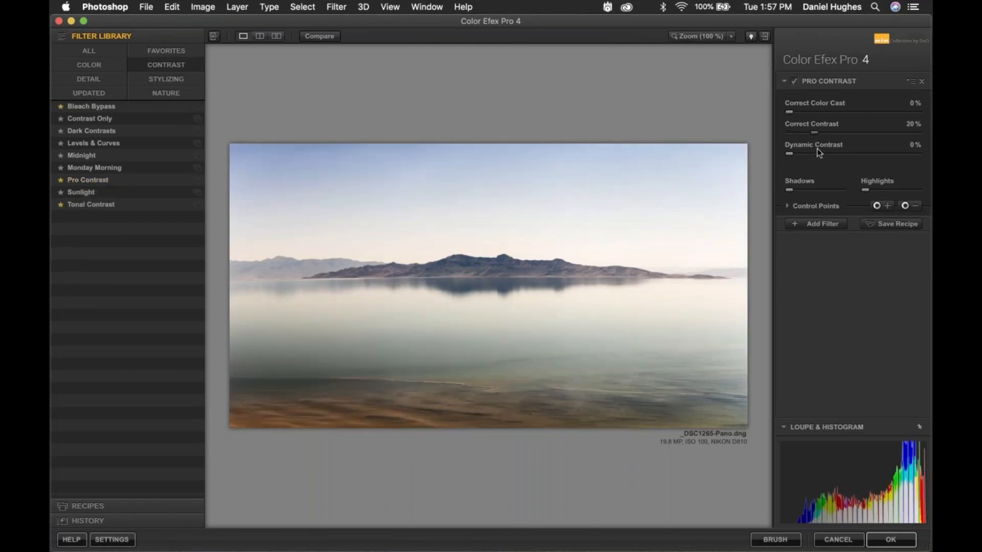
{"action": "left_click", "coordinate": [830, 153]}
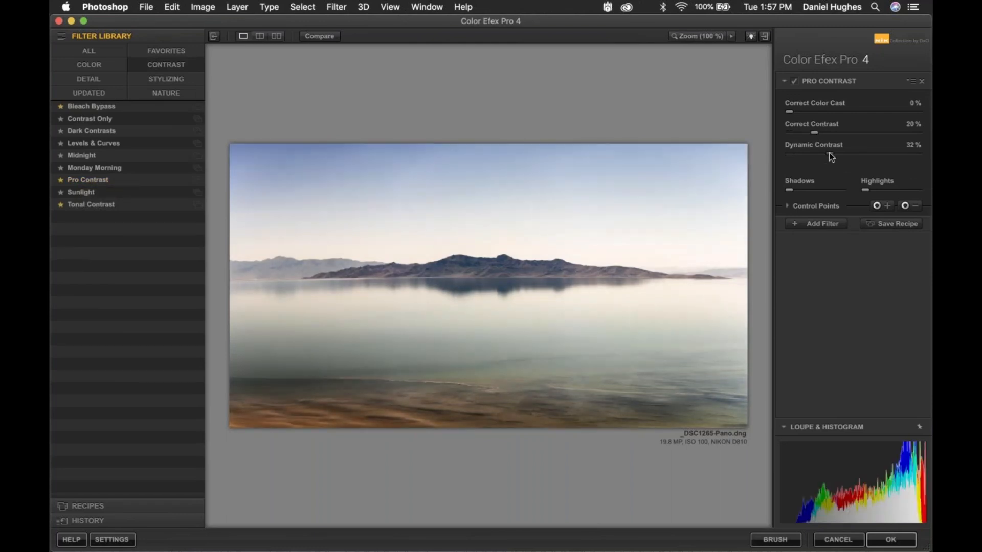
{"action": "left_click_drag", "start_coordinate": [813, 155], "coordinate": [802, 152]}
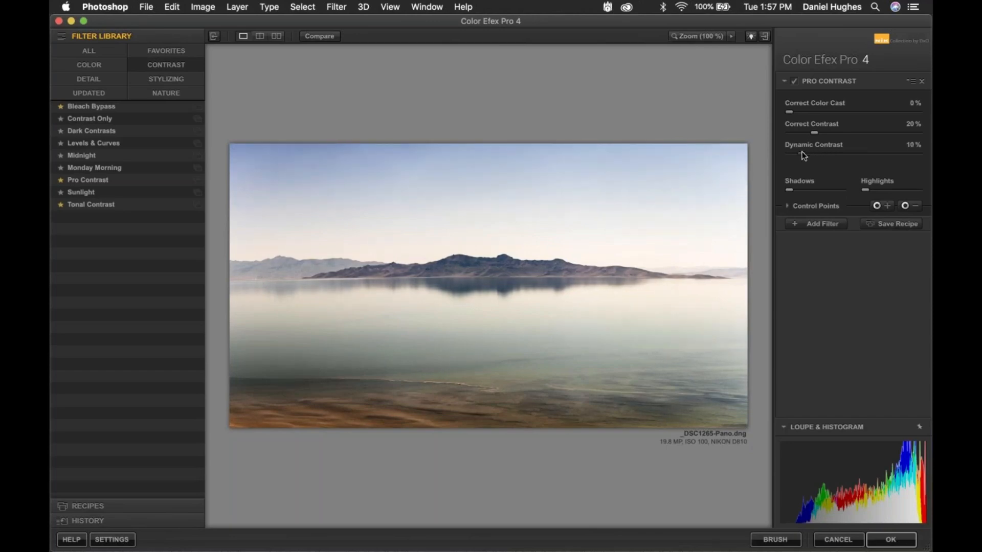
Add Contrast Color Range as a second filter, with Color at 53°, Contrast at 0% and Color Contrast at 77%
{"action": "left_click", "coordinate": [806, 224]}
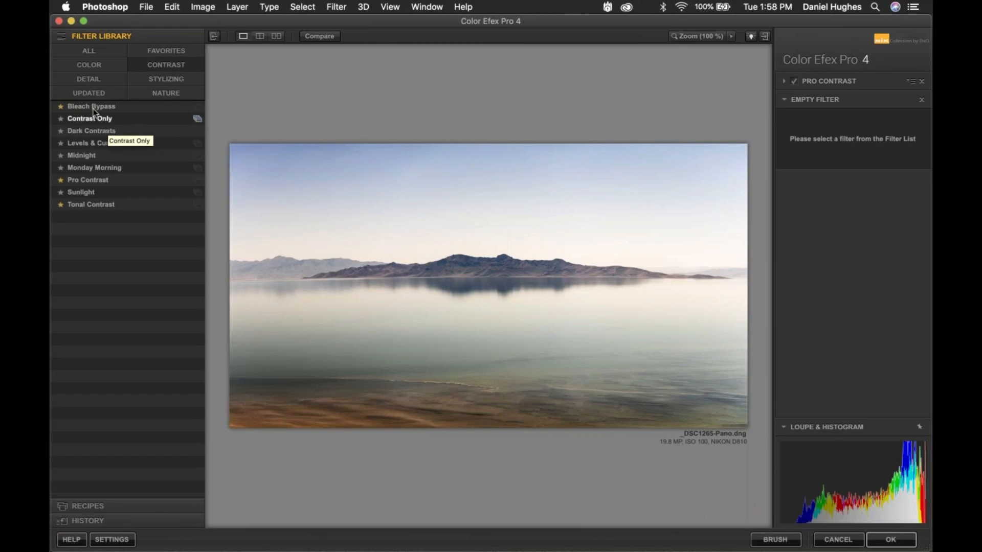
{"action": "left_click", "coordinate": [86, 54]}
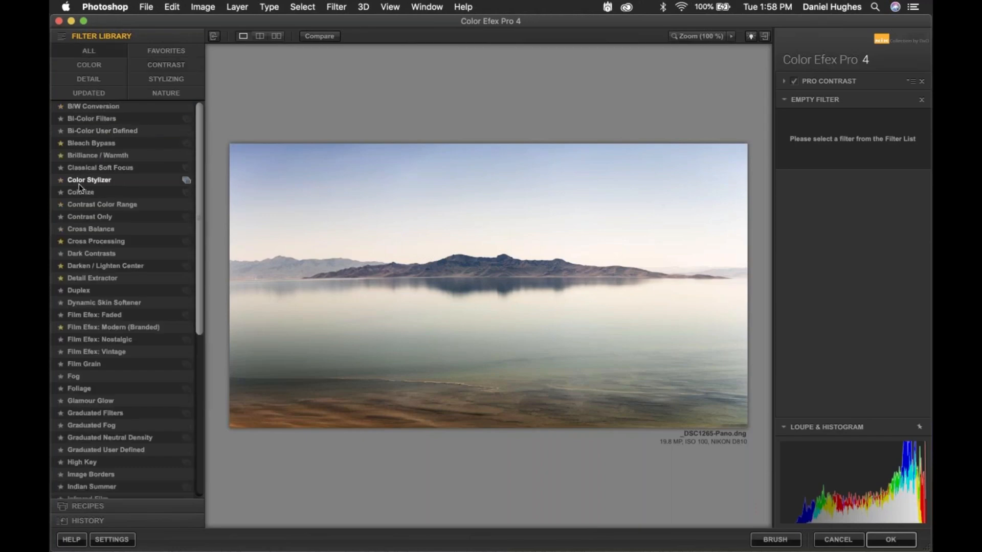
{"action": "left_click", "coordinate": [72, 204]}
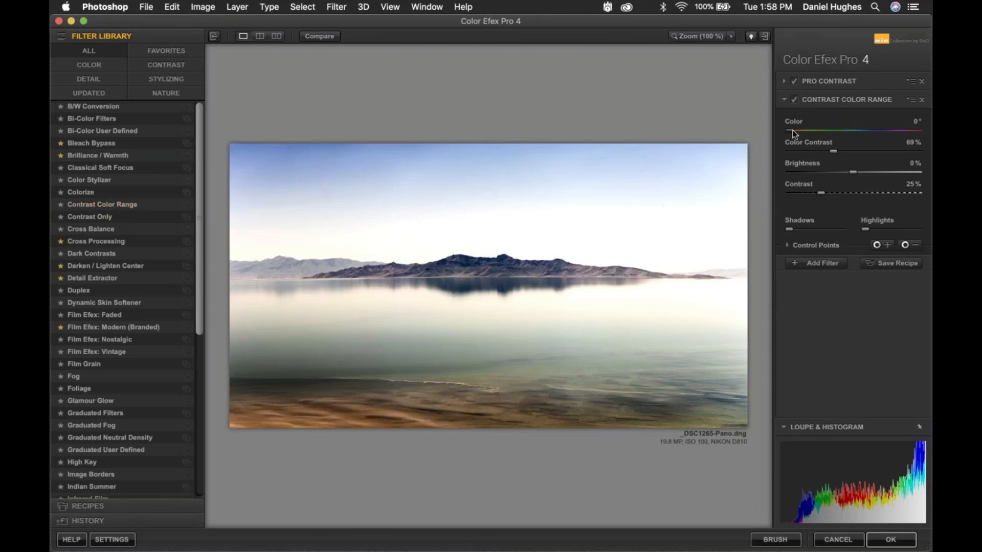
{"action": "left_click_drag", "start_coordinate": [788, 129], "coordinate": [811, 135]}
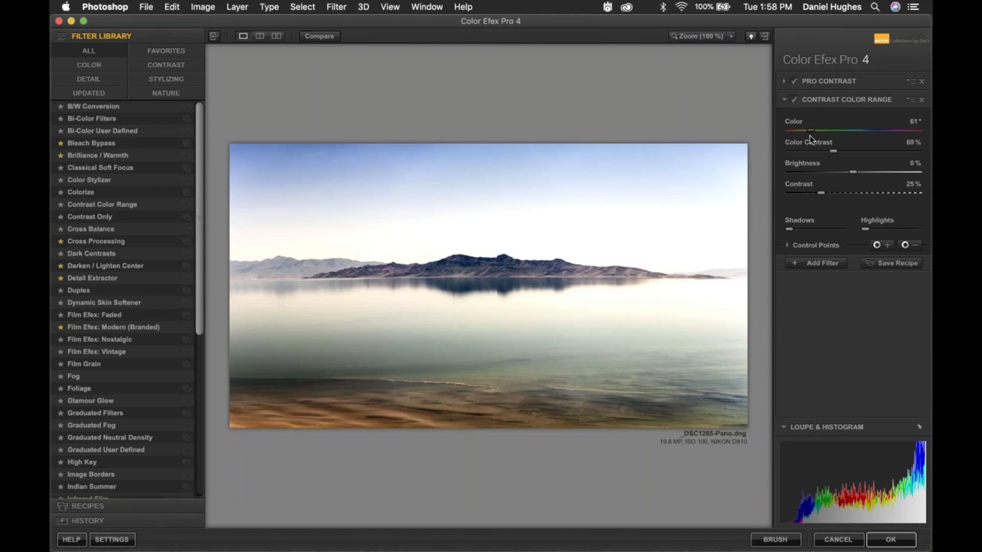
{"action": "left_click_drag", "start_coordinate": [811, 139], "coordinate": [809, 137]}
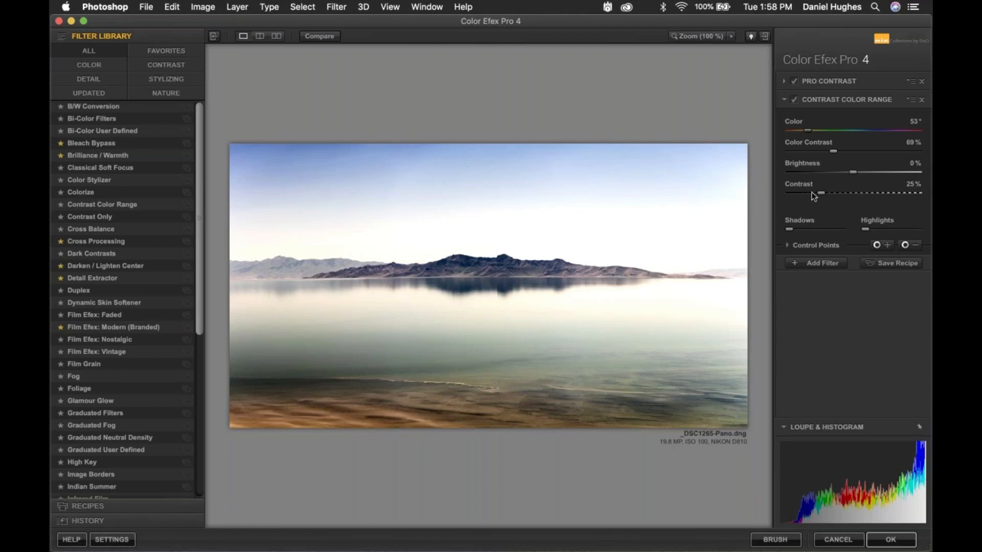
{"action": "left_click_drag", "start_coordinate": [820, 193], "coordinate": [728, 193]}
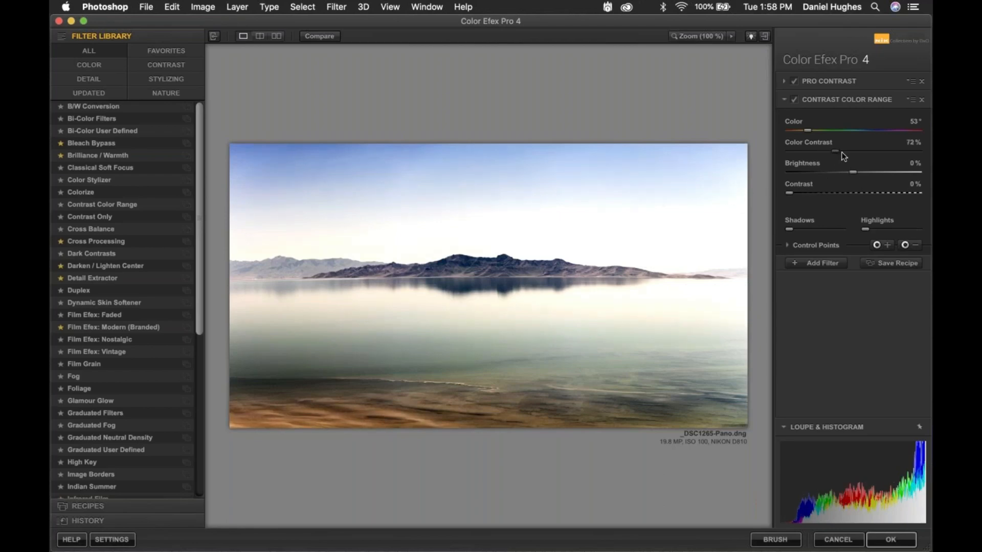
{"action": "left_click_drag", "start_coordinate": [834, 152], "coordinate": [840, 153]}
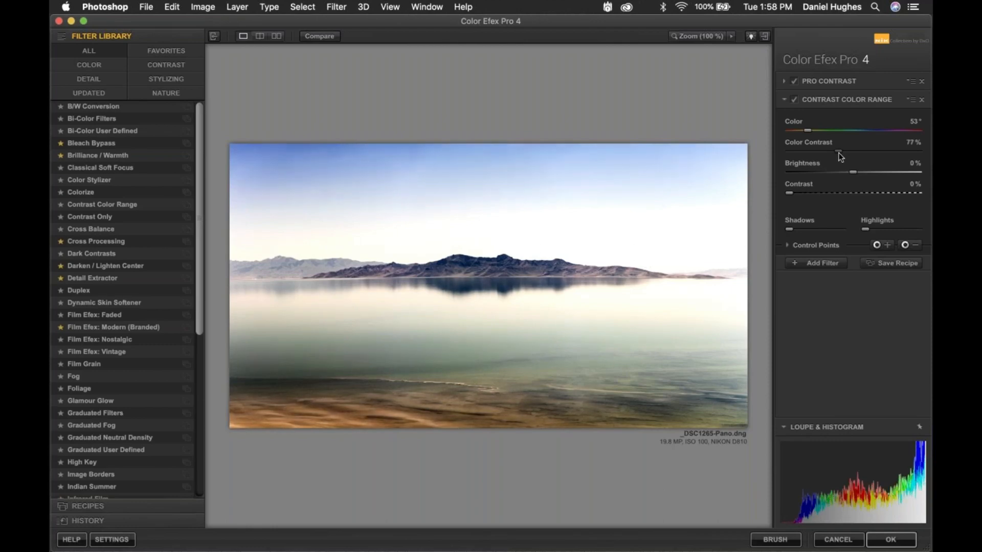
Place a 100% opacity control point on the brown lakebed in the lower-left foreground and widen its area of effect
{"action": "left_click", "coordinate": [877, 245]}
{"action": "left_click", "coordinate": [339, 412]}
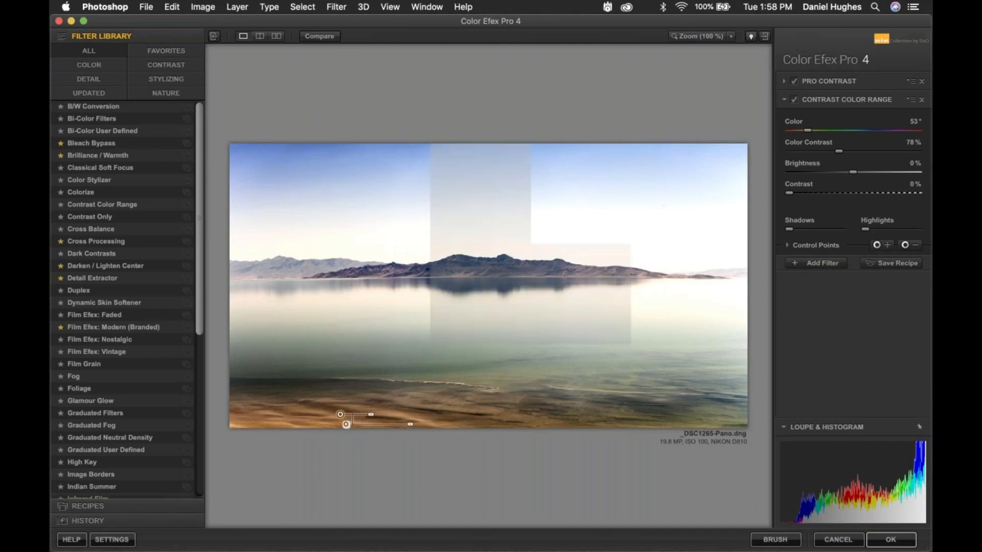
{"action": "left_click_drag", "start_coordinate": [377, 417], "coordinate": [382, 420]}
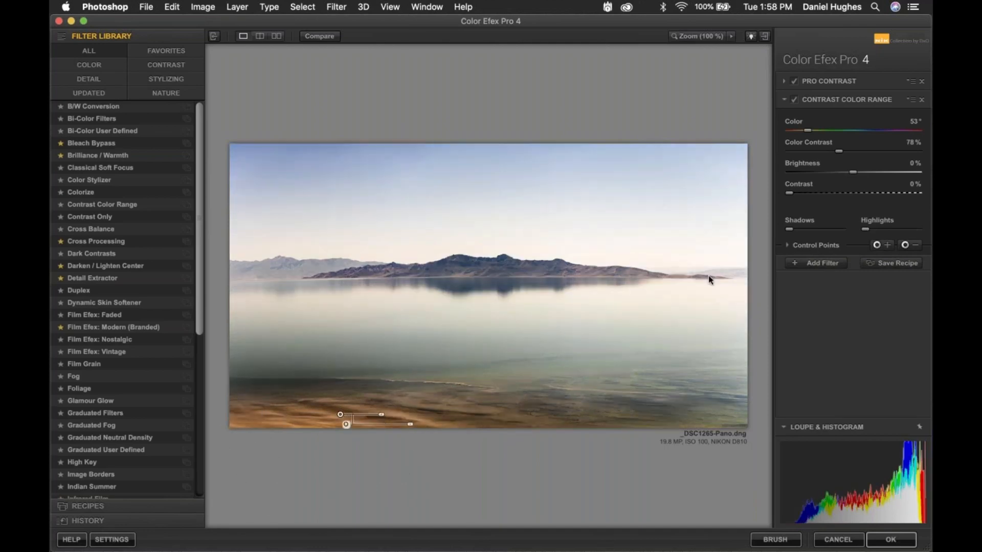
Add another Contrast Color Range filter to the stack with Color at 188° and Contrast at 0%
{"action": "left_click", "coordinate": [813, 263]}
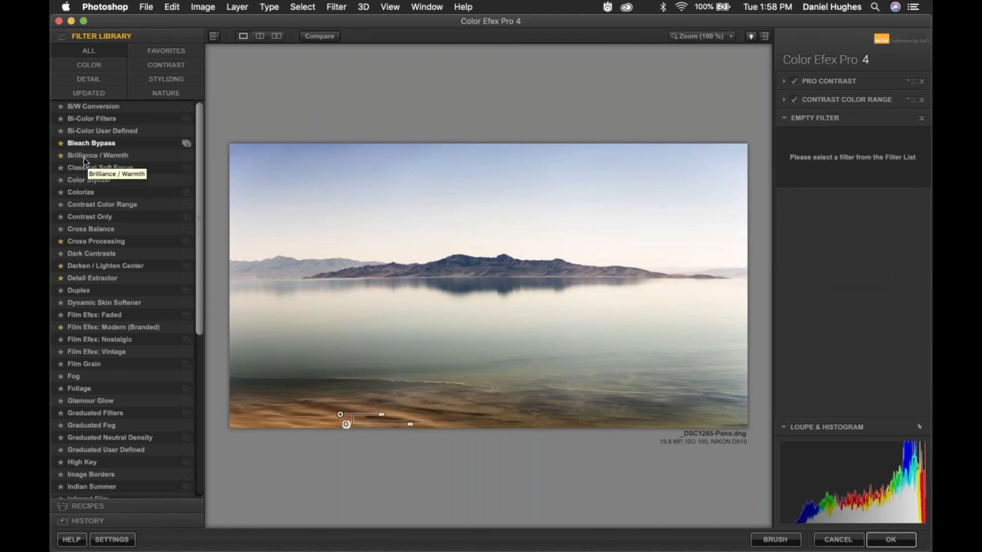
{"action": "left_click", "coordinate": [76, 205]}
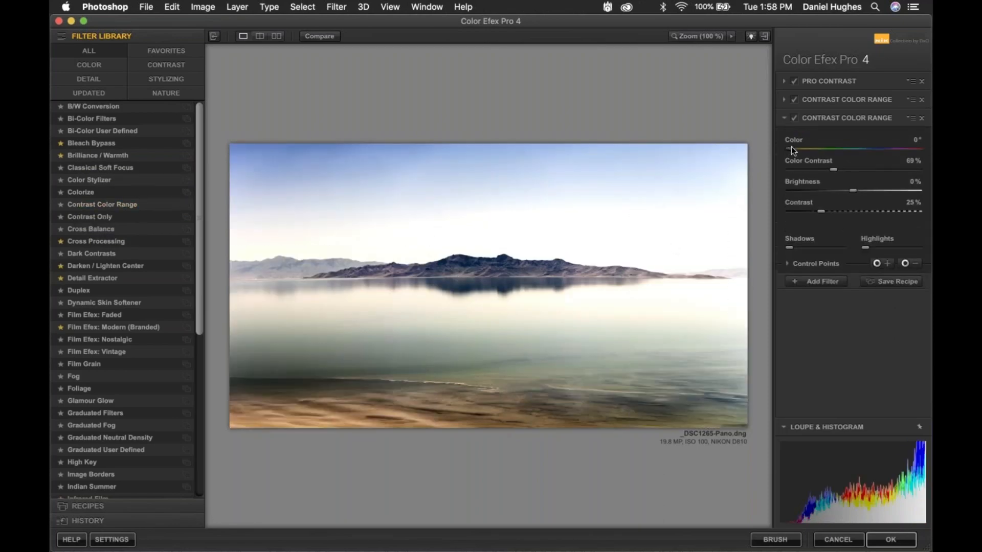
{"action": "left_click_drag", "start_coordinate": [791, 148], "coordinate": [856, 149]}
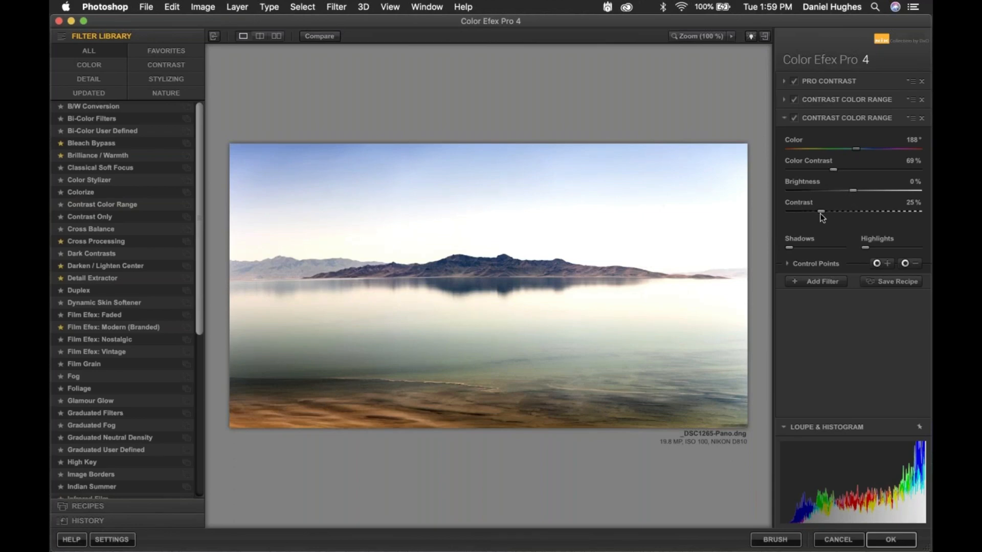
{"action": "left_click_drag", "start_coordinate": [821, 211], "coordinate": [802, 211]}
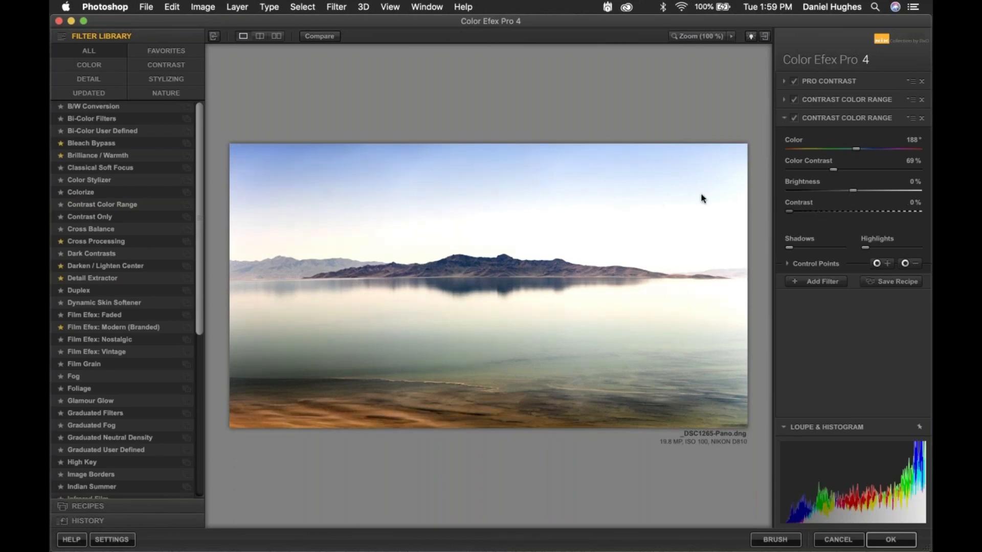
Add a 100% opacity control point on the greenish shallow water at the lower right and adjust its area
{"action": "left_click", "coordinate": [890, 265]}
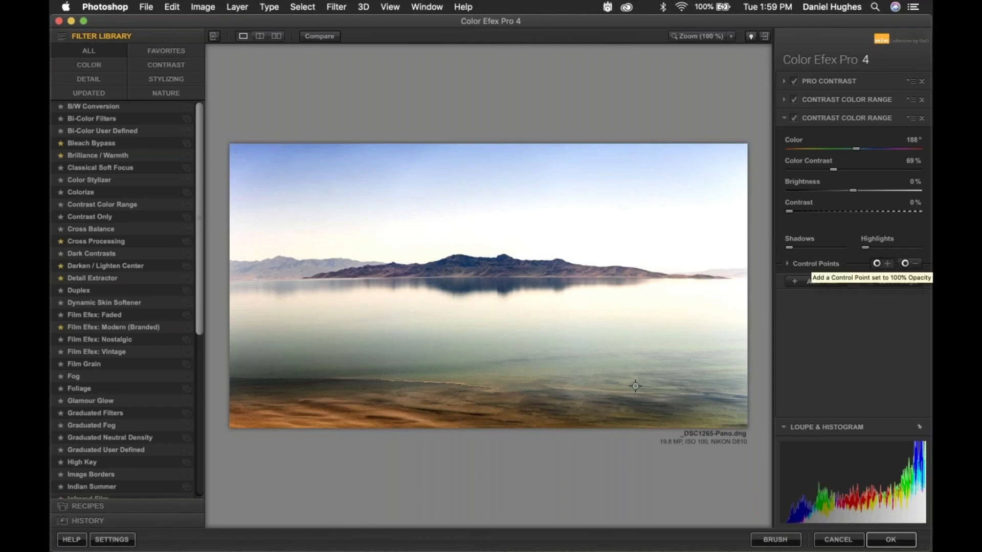
{"action": "left_click", "coordinate": [628, 385]}
{"action": "left_click_drag", "start_coordinate": [660, 384], "coordinate": [669, 390]}
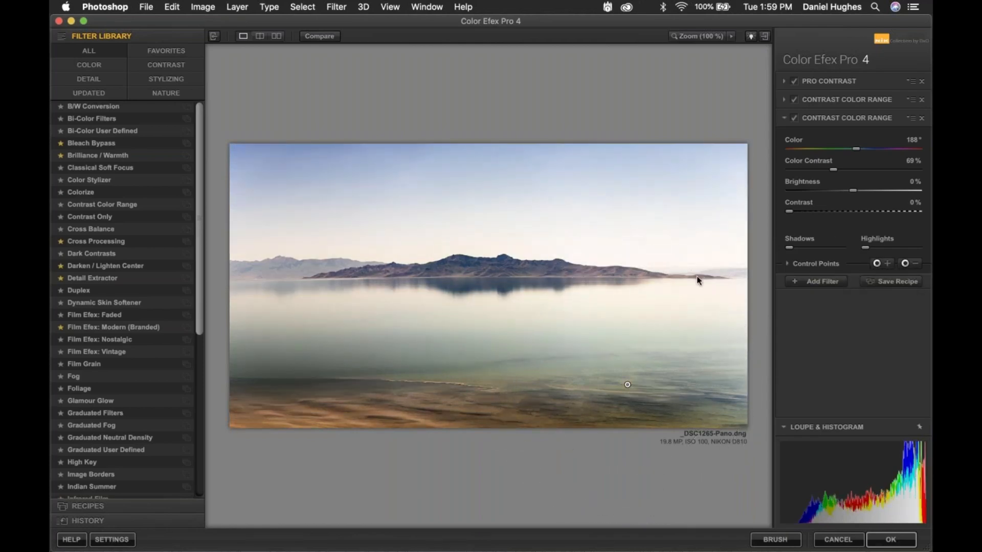
Add a negative control point on the pale water below the horizon and place it beneath the hills on the left
{"action": "left_click", "coordinate": [916, 263]}
{"action": "left_click", "coordinate": [634, 301]}
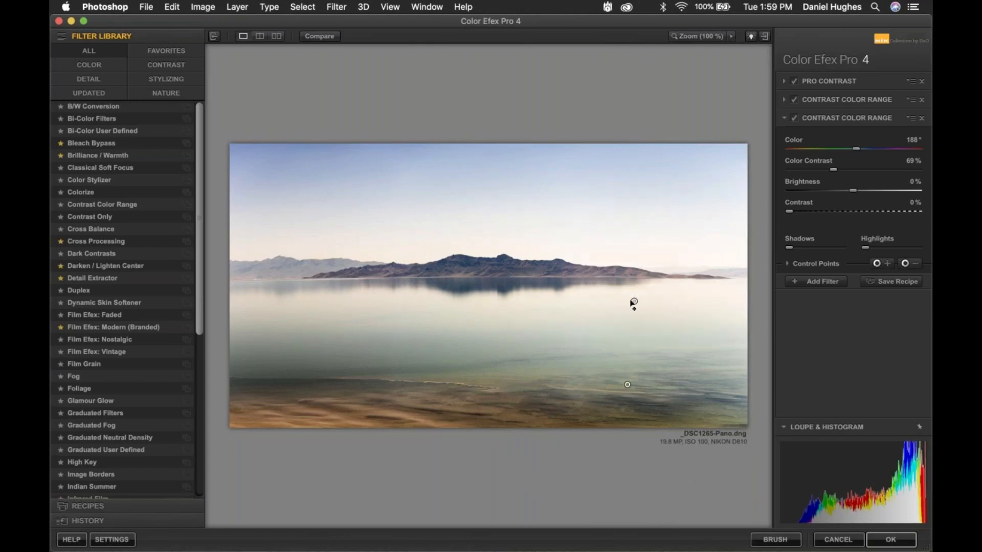
{"action": "mouse_move", "coordinate": [683, 305]}
{"action": "left_click_drag", "start_coordinate": [682, 305], "coordinate": [364, 298]}
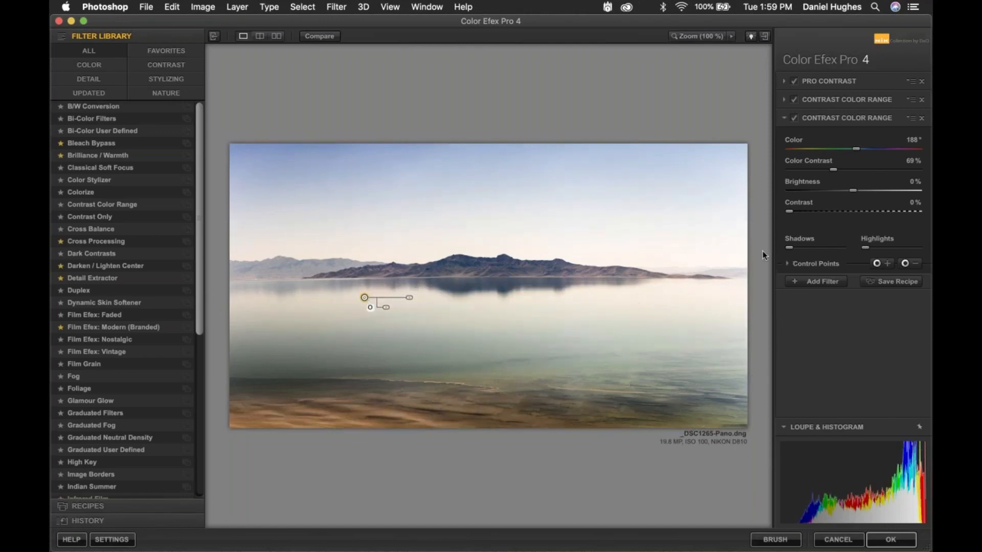
Add a negative control point on the pale left-hand water in the 53° Contrast Color Range filter and compare with the original image
{"action": "left_click", "coordinate": [827, 103]}
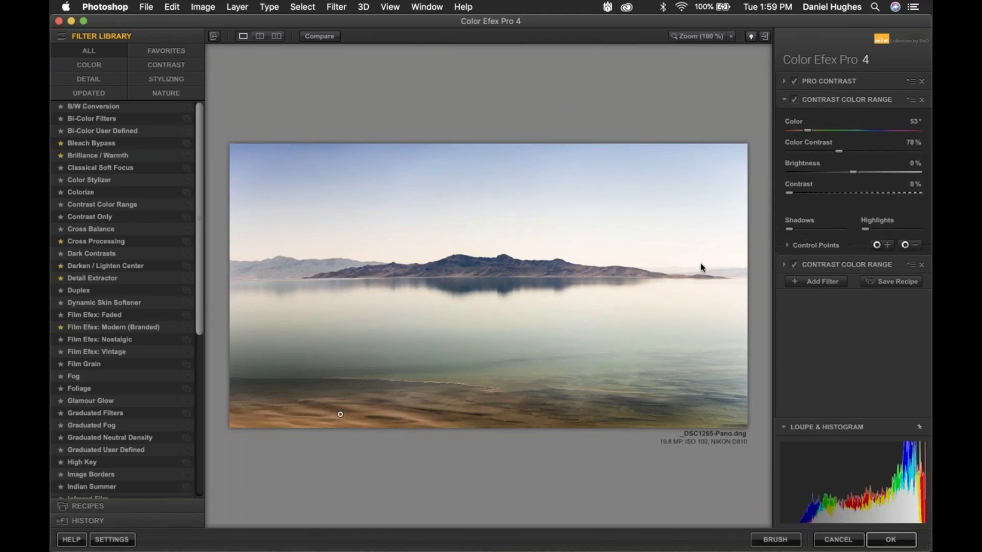
{"action": "left_click", "coordinate": [877, 245]}
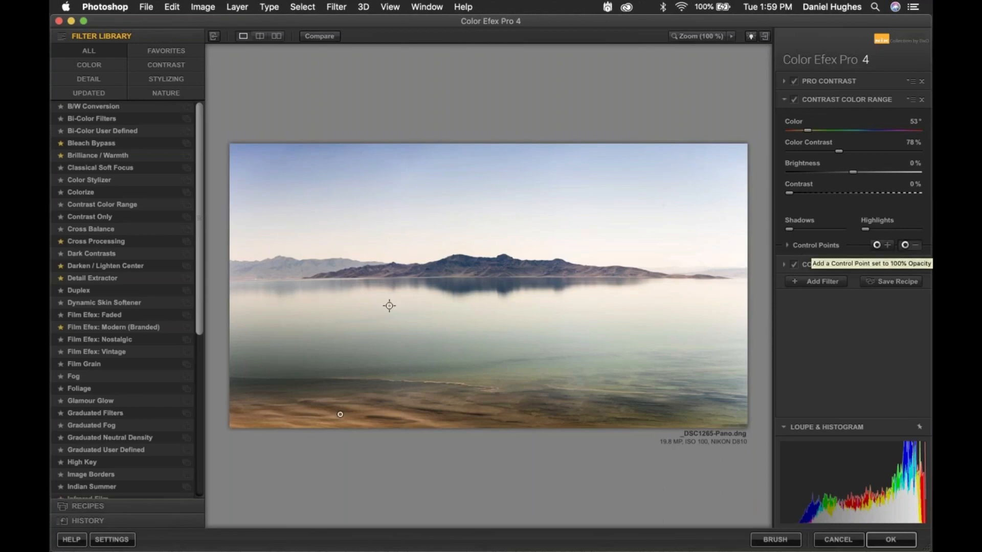
{"action": "left_click", "coordinate": [357, 303]}
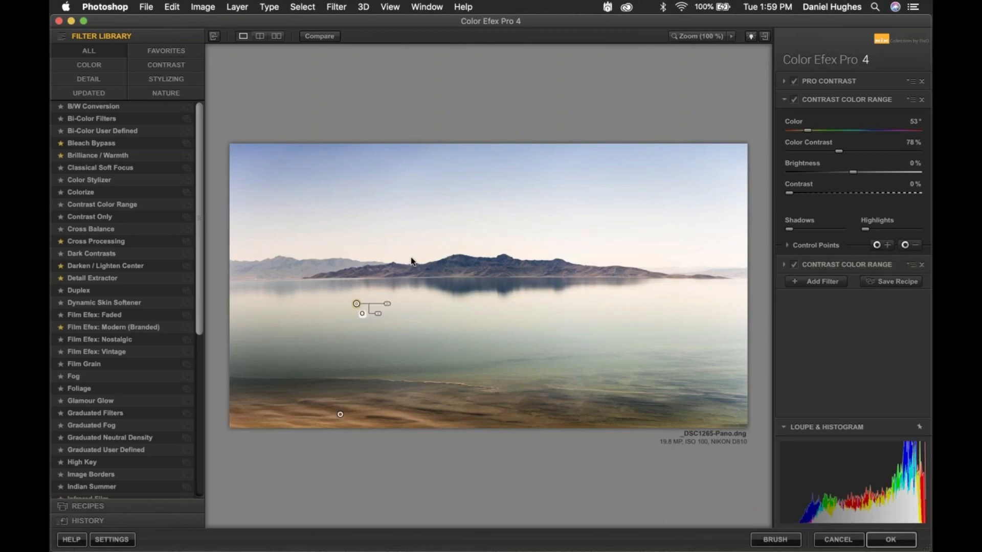
{"action": "left_click", "coordinate": [319, 37]}
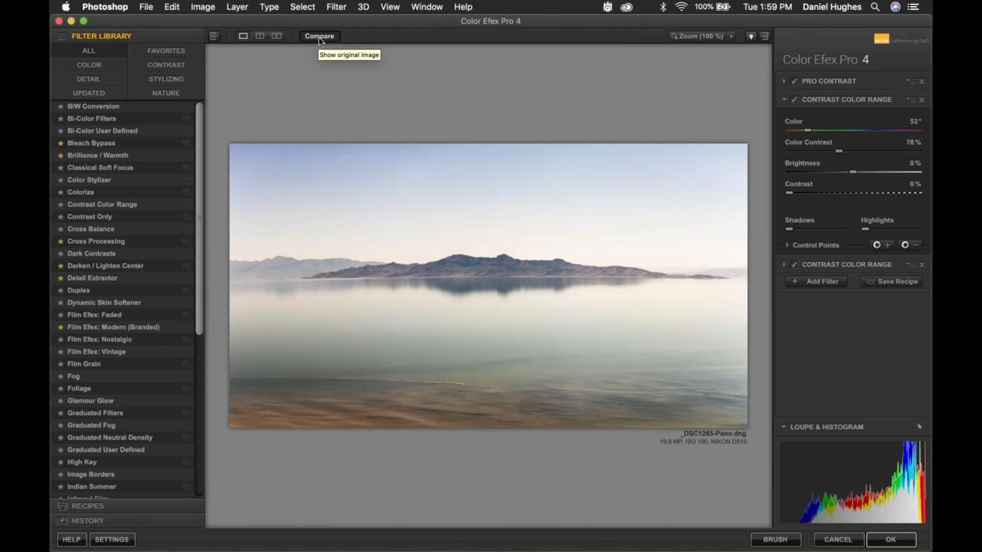
{"action": "left_click", "coordinate": [318, 38]}
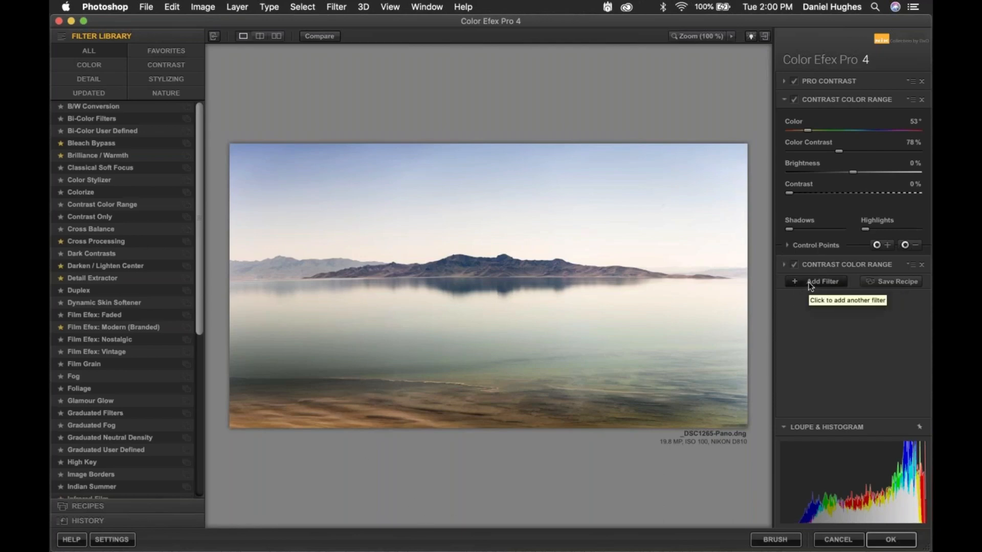
Add the Film Efex: Modern (Branded) filter to the stack and set Pro Contrast's Correct Contrast to 12%
{"action": "left_click", "coordinate": [821, 282]}
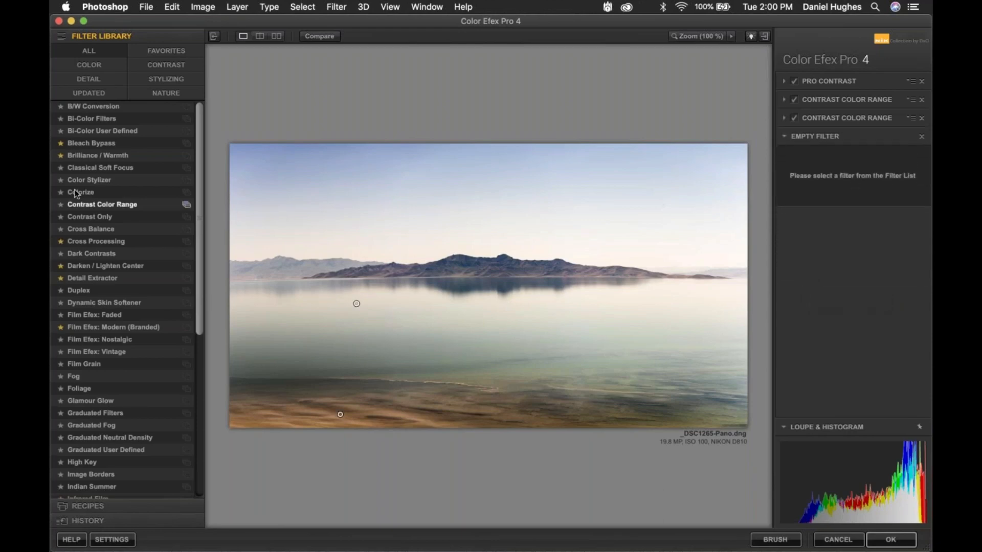
{"action": "left_click", "coordinate": [102, 327]}
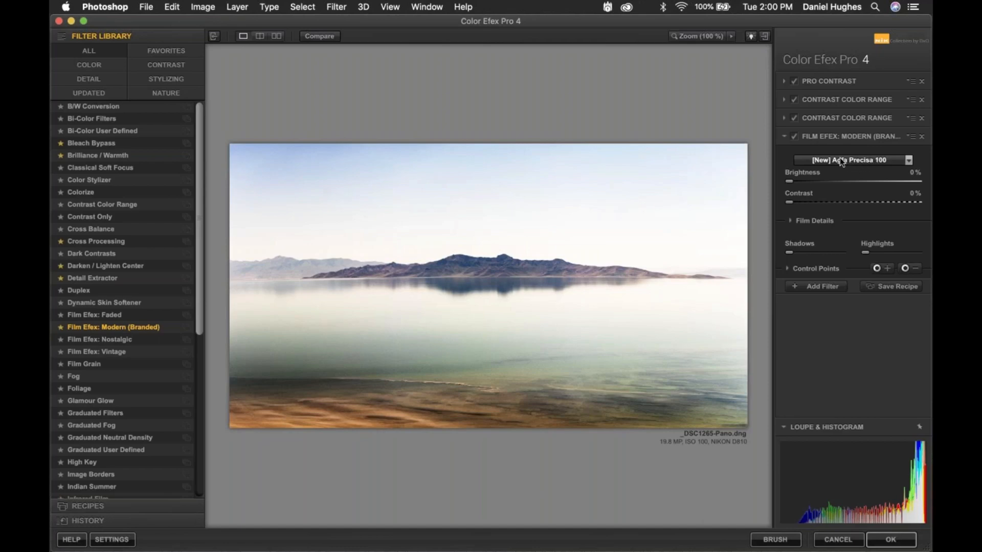
{"action": "left_click", "coordinate": [809, 80]}
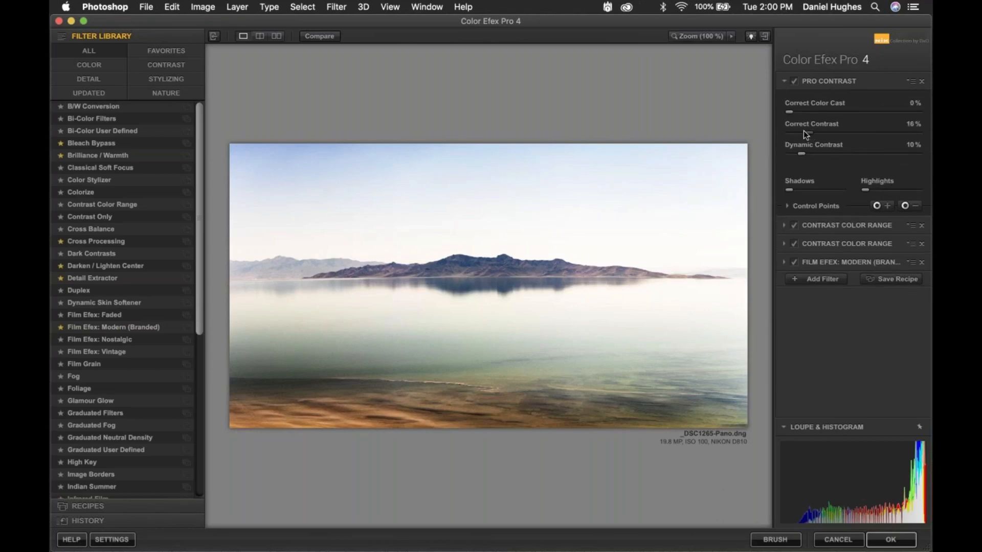
{"action": "left_click_drag", "start_coordinate": [804, 132], "coordinate": [799, 132]}
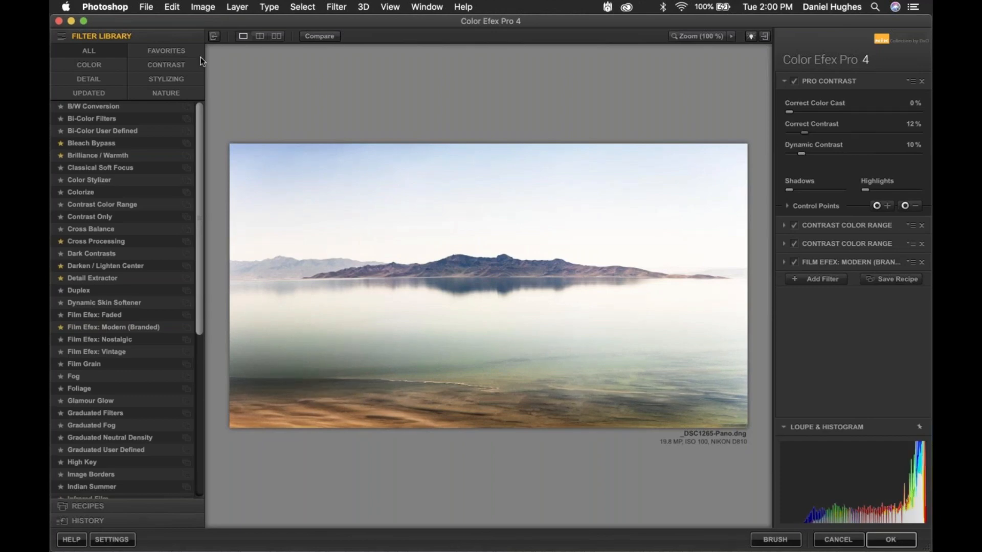
Hide the side panels to enlarge the preview and compare the filtered panorama with the original image
{"action": "key", "text": "Tab"}
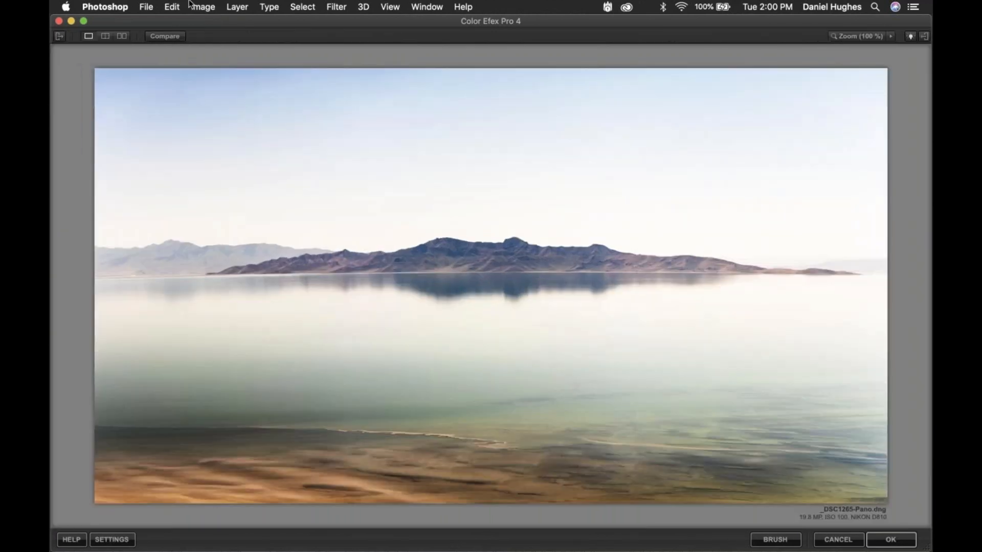
{"action": "left_click", "coordinate": [165, 40]}
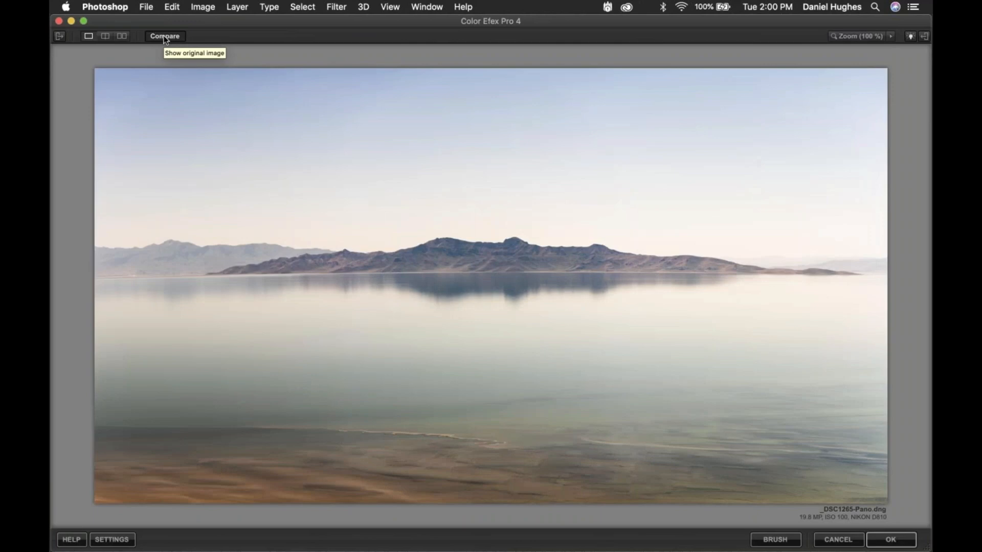
{"action": "left_click", "coordinate": [165, 40]}
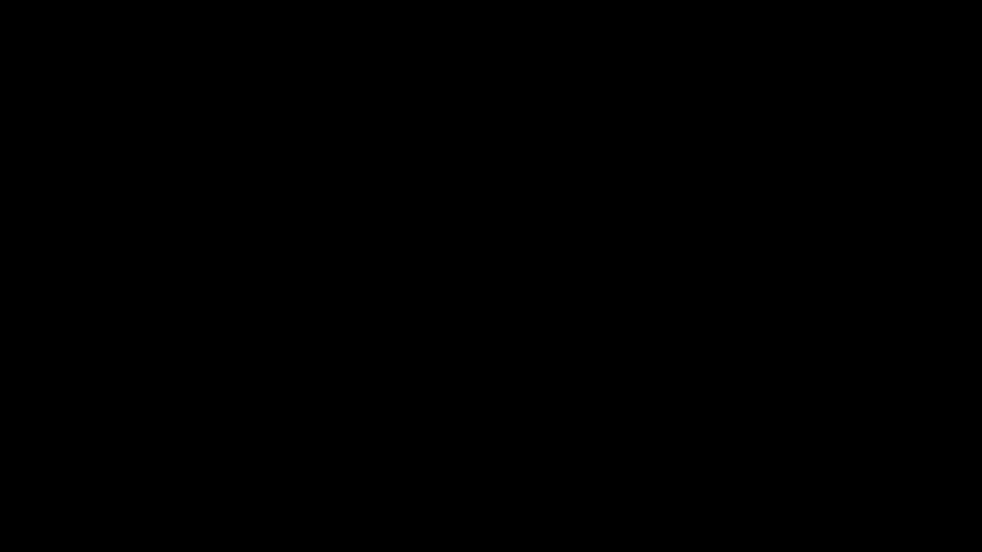